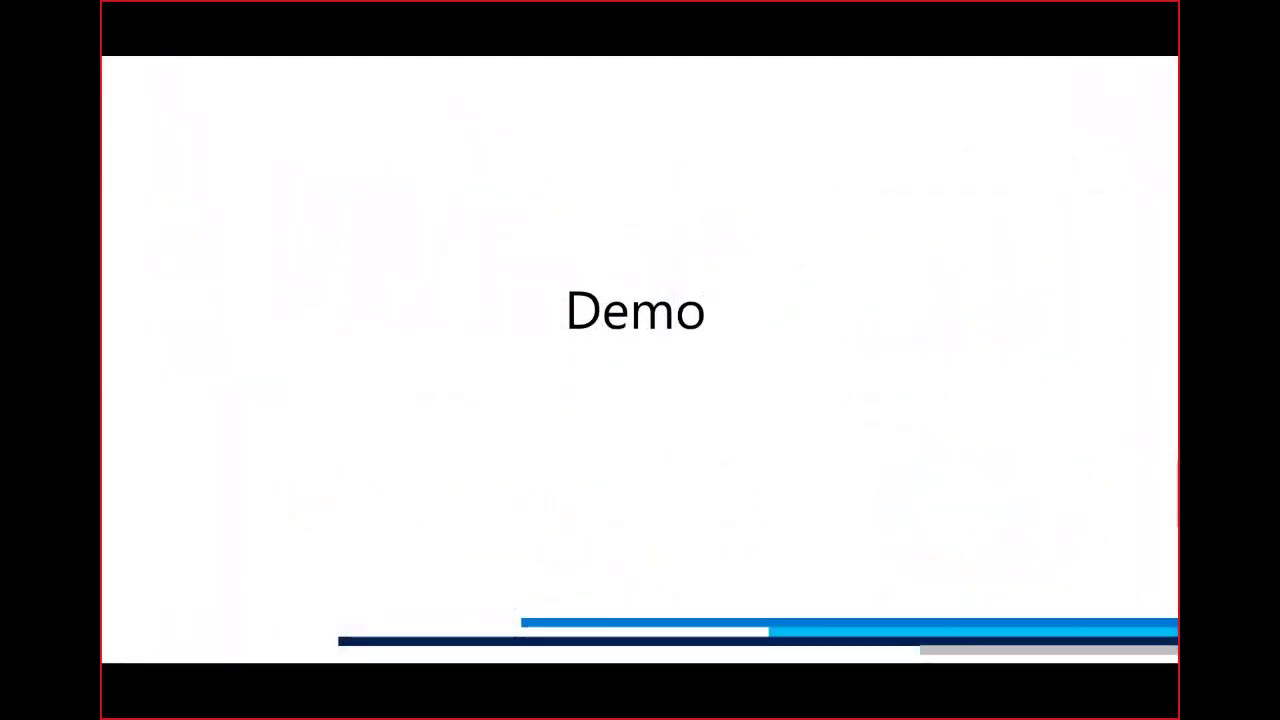
Switch to the Cloud App Security portal in the browser, open the Cloud Discovery dashboard and look over its widgets
key(alt+Tab)
key(alt+Tab)
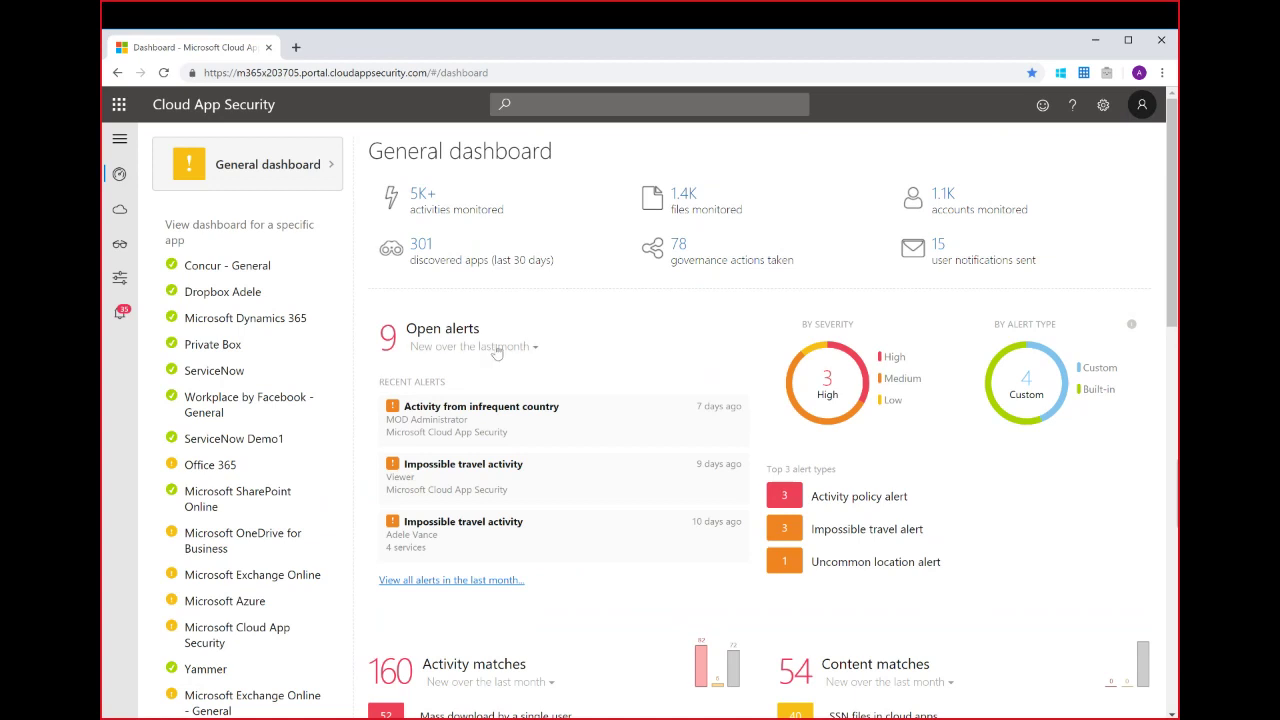
click(119, 140)
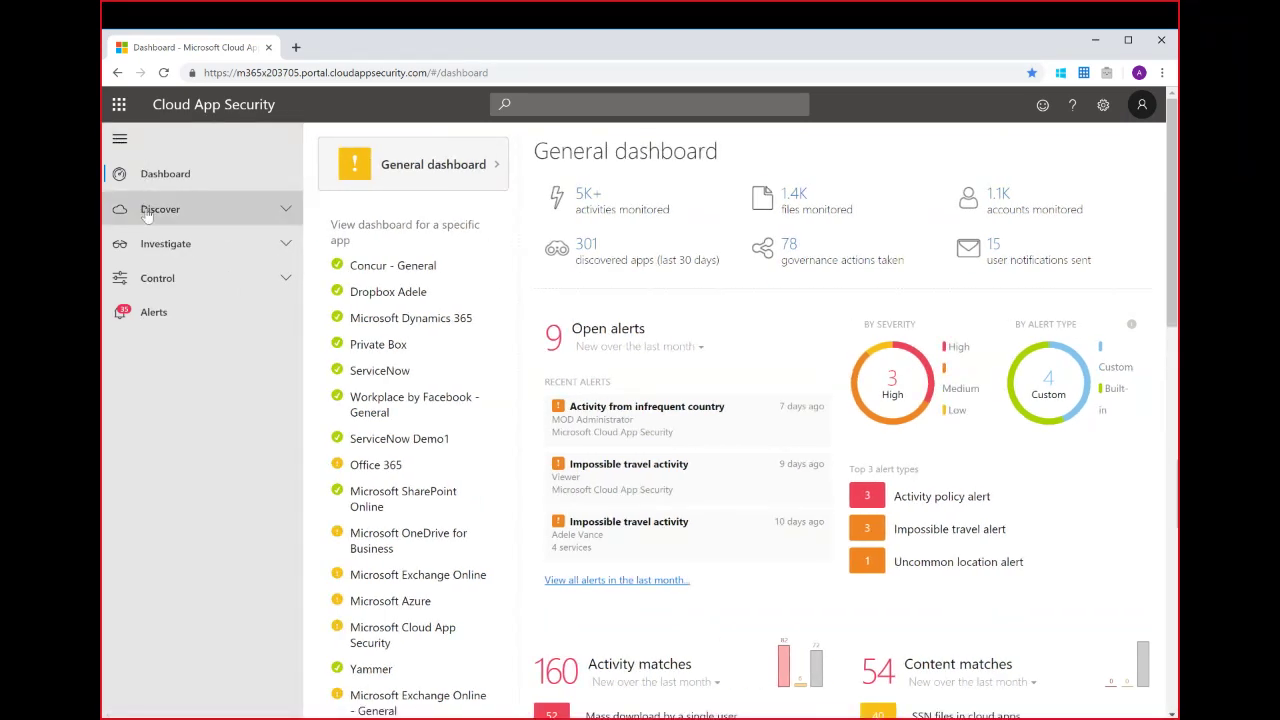
click(147, 212)
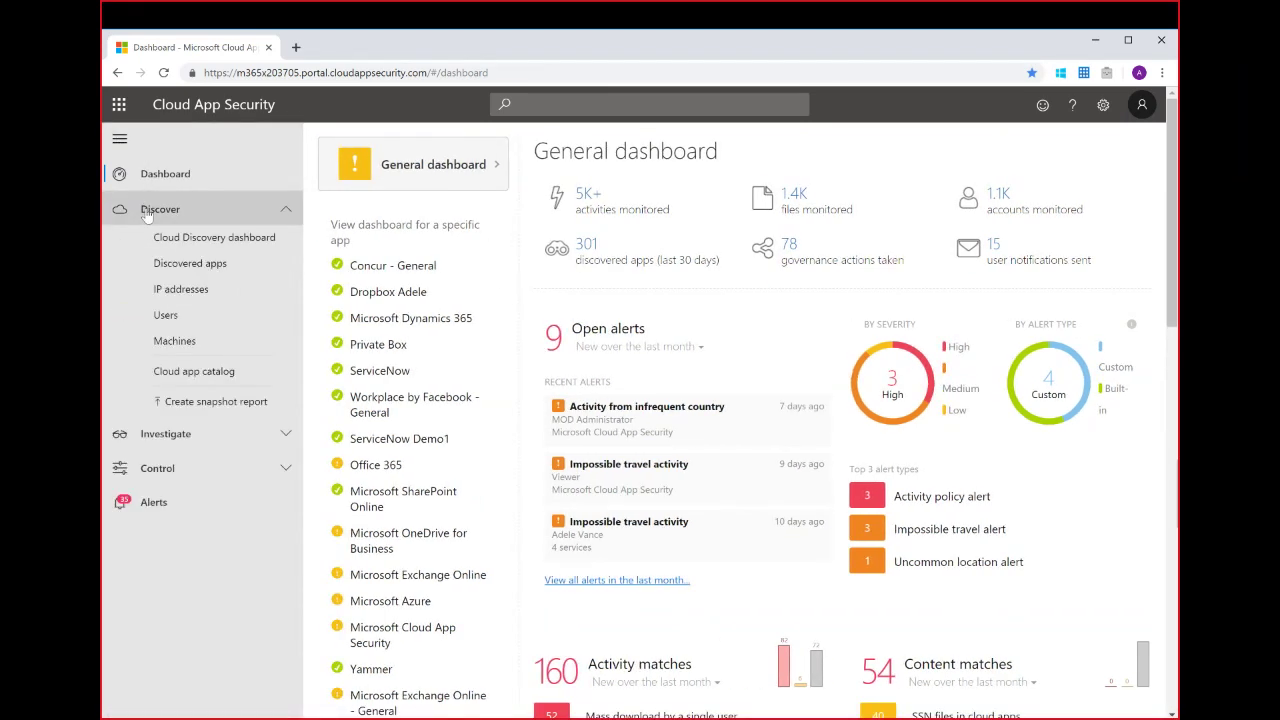
click(203, 241)
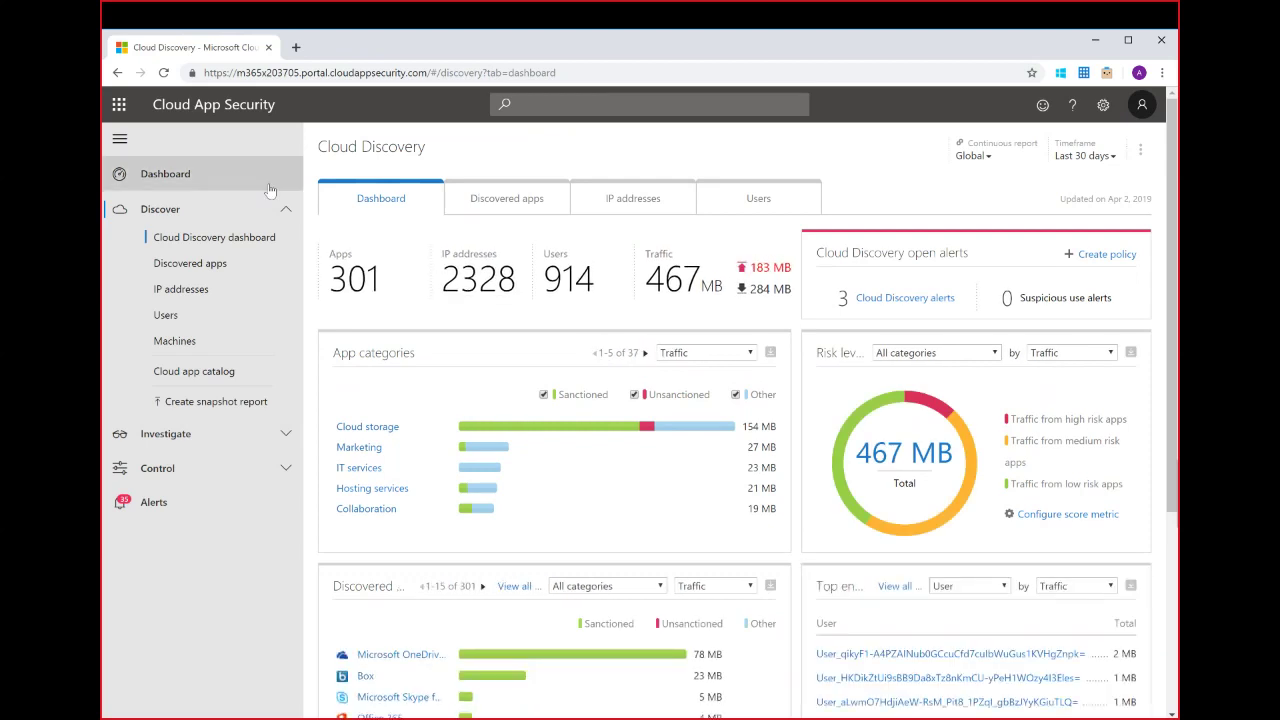
click(119, 138)
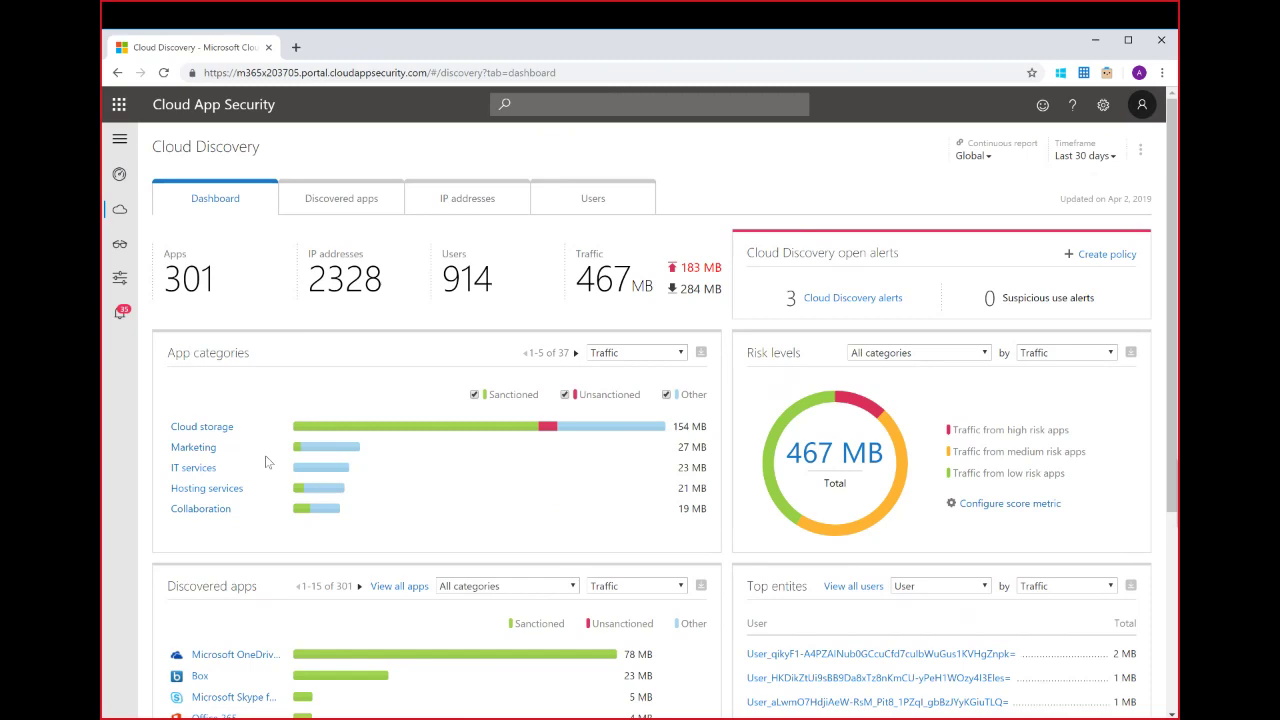
scroll(507, 316, down, 3)
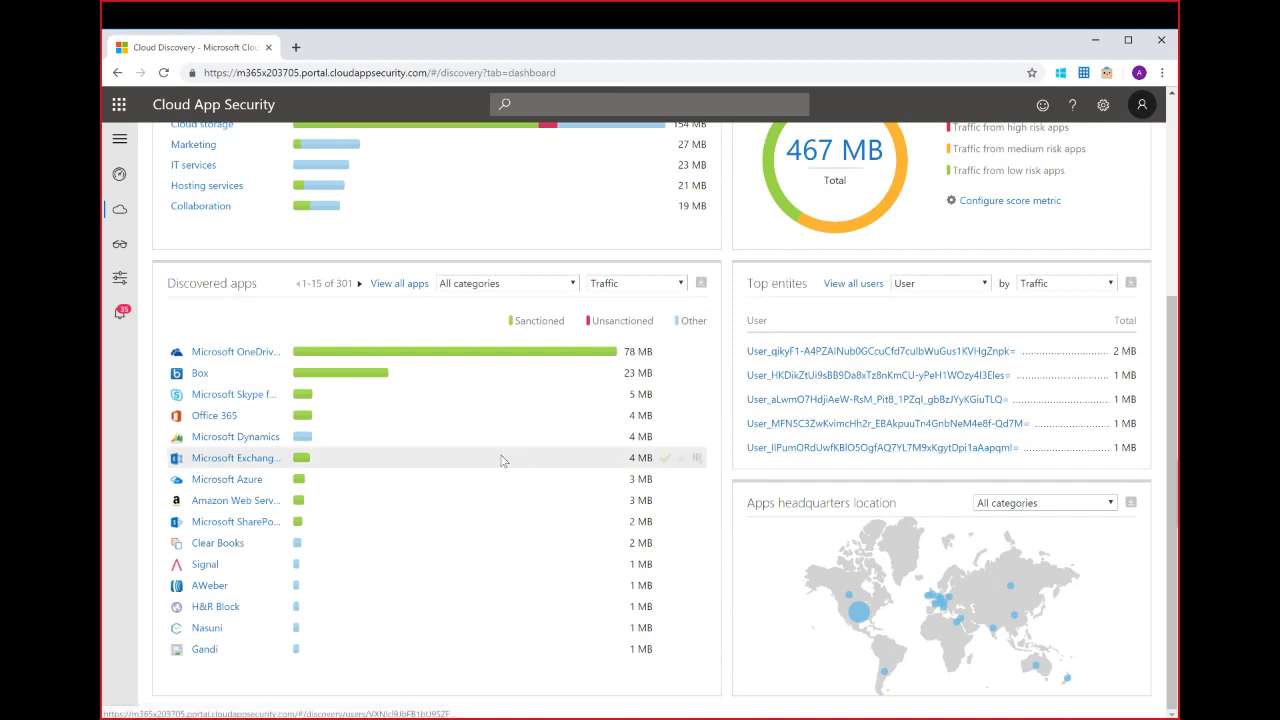
scroll(502, 460, up, 3)
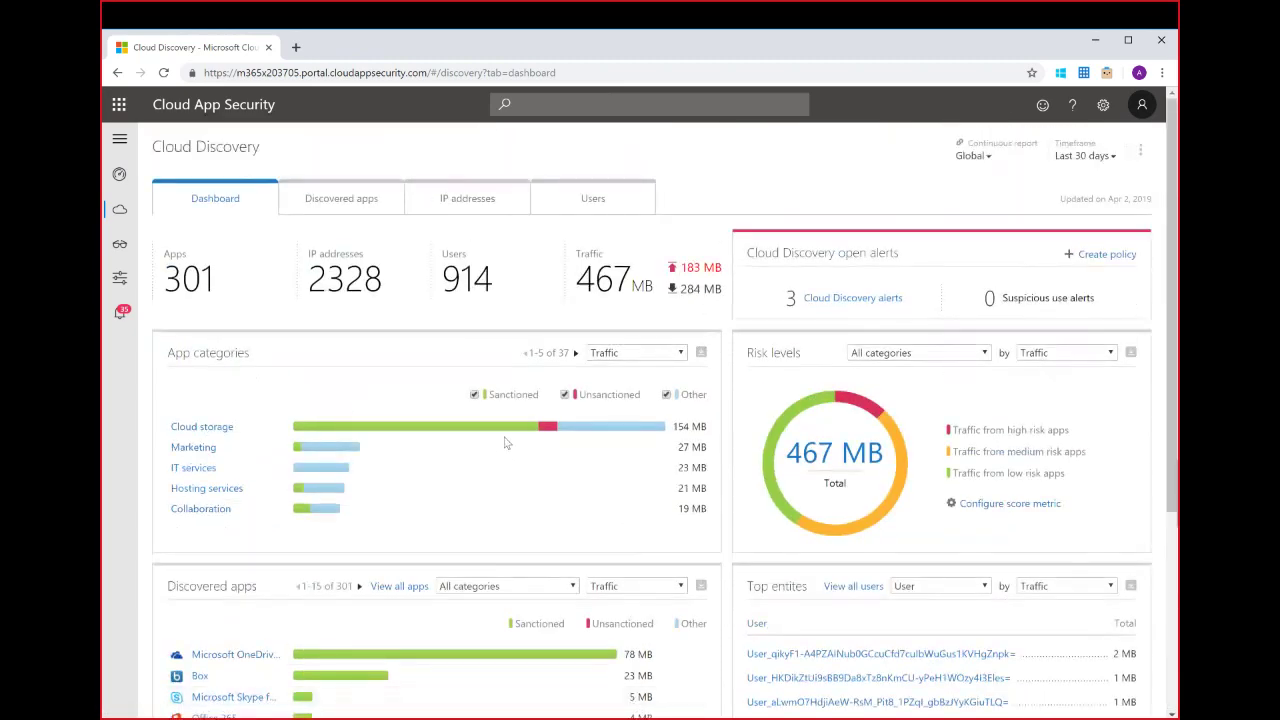
Open the list of discovered apps and expand the details of the Glip app
click(348, 199)
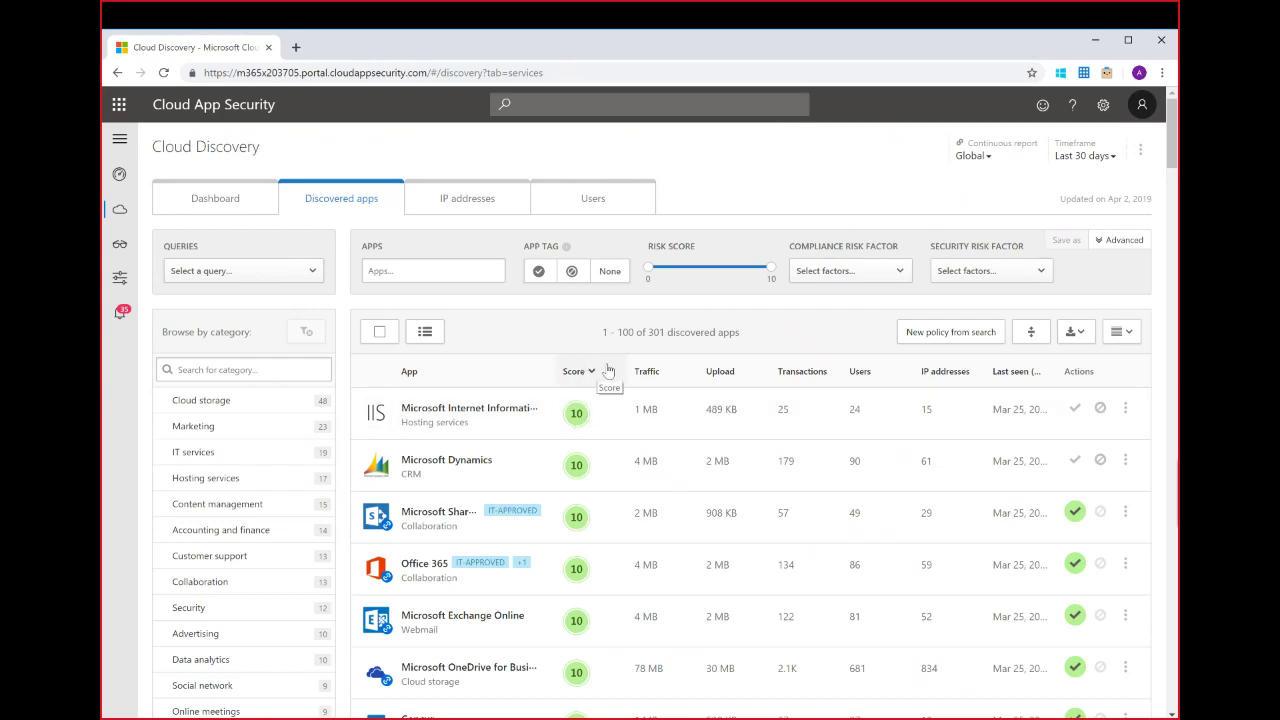
scroll(624, 456, down, 5)
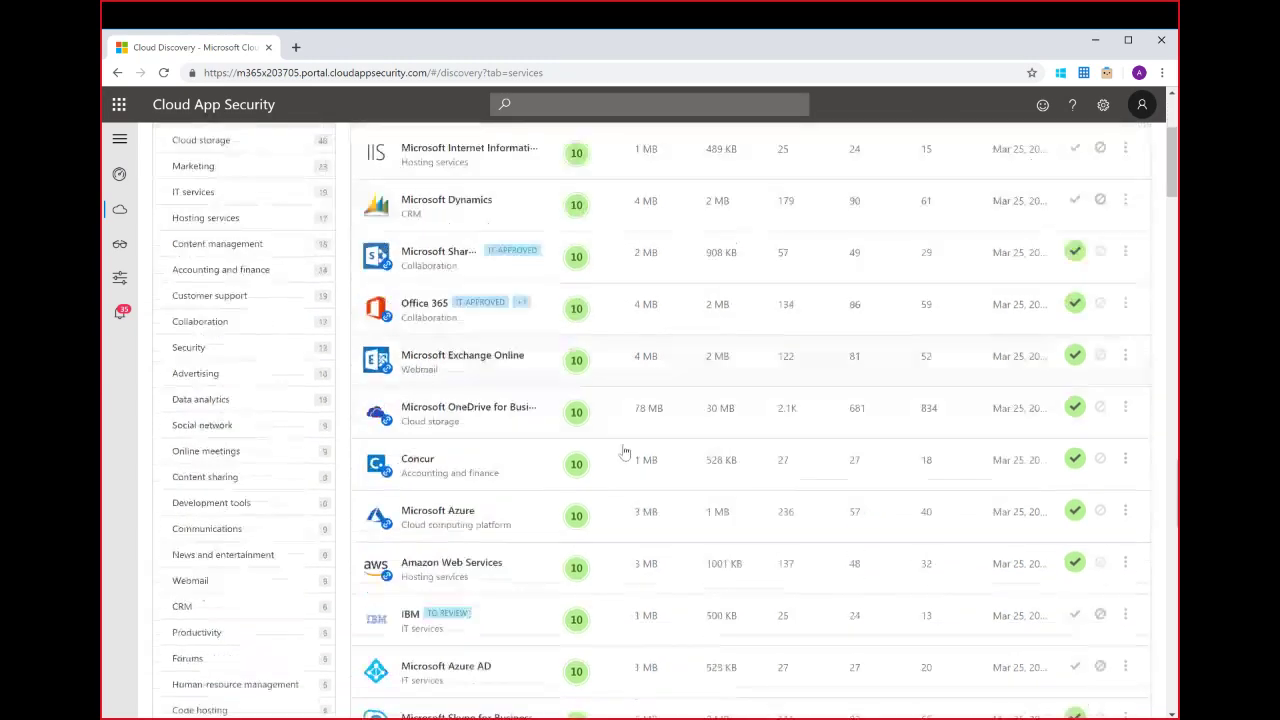
scroll(624, 456, down, 5)
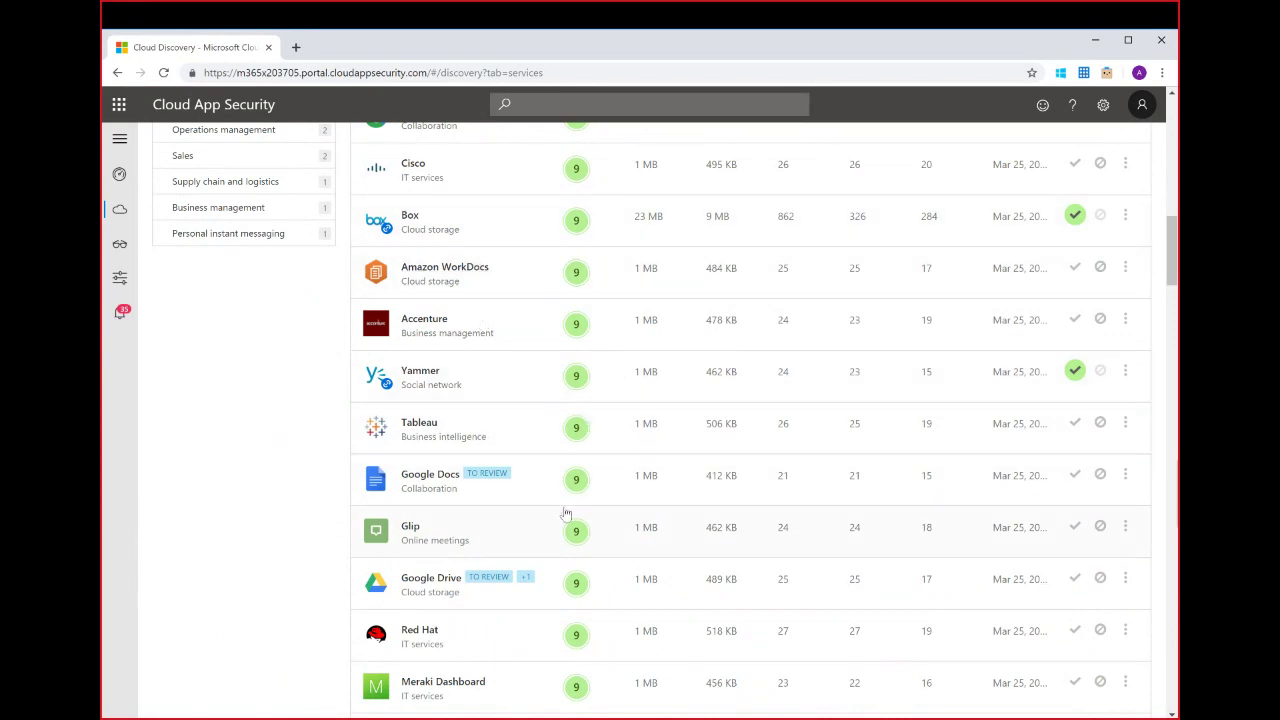
click(514, 531)
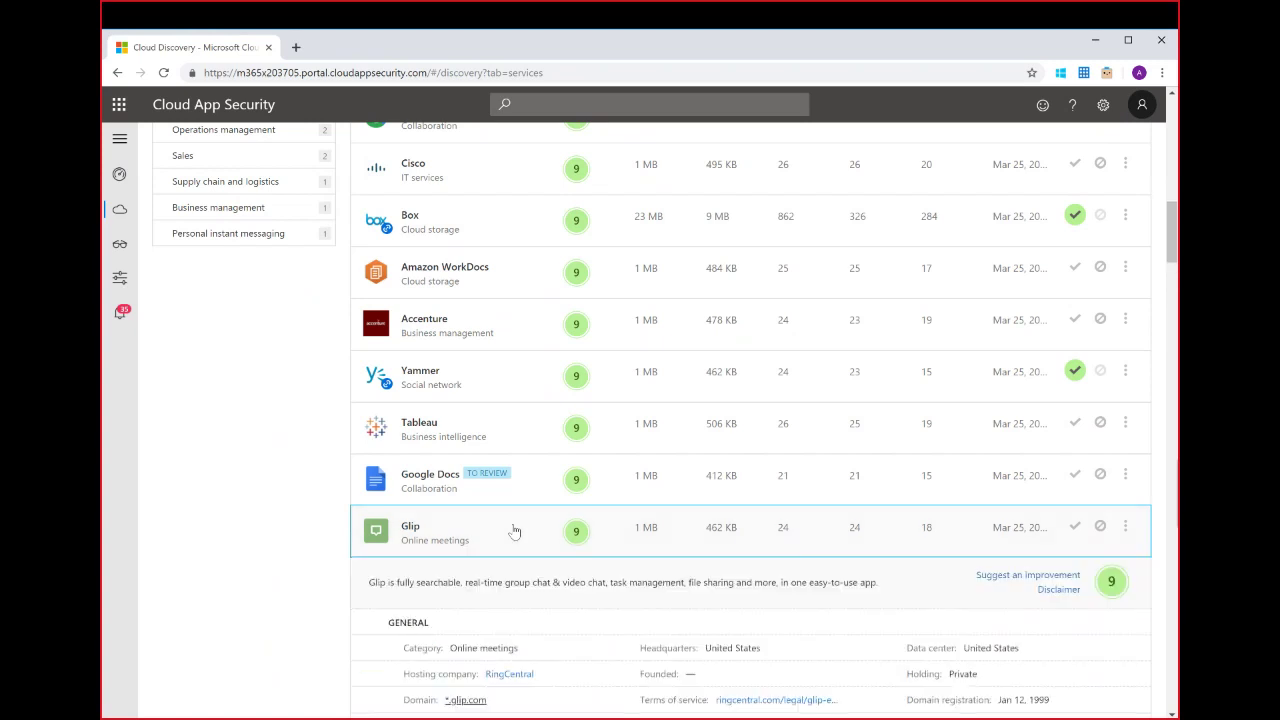
Examine Glip's general, security, compliance and legal risk factors, including multi-factor authentication, SAML support, HIPAA and GDPR right to erasure
scroll(656, 459, down, 3)
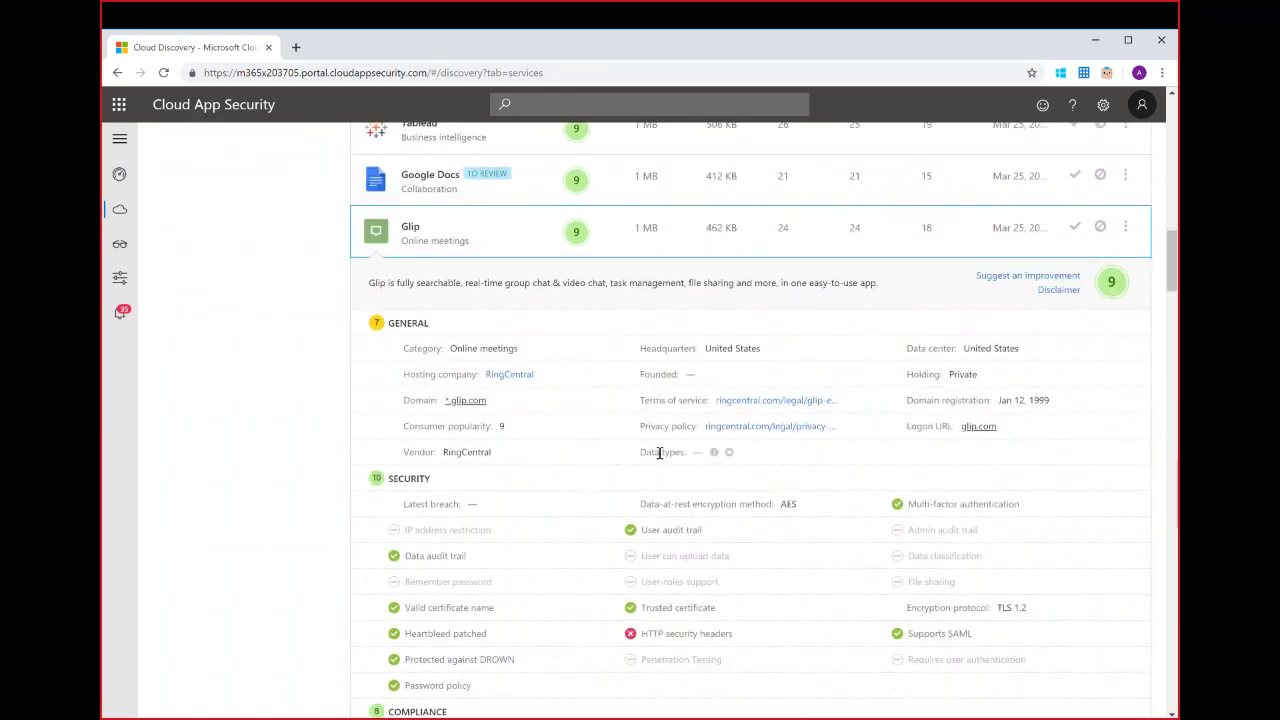
drag(1175, 258, 1175, 268)
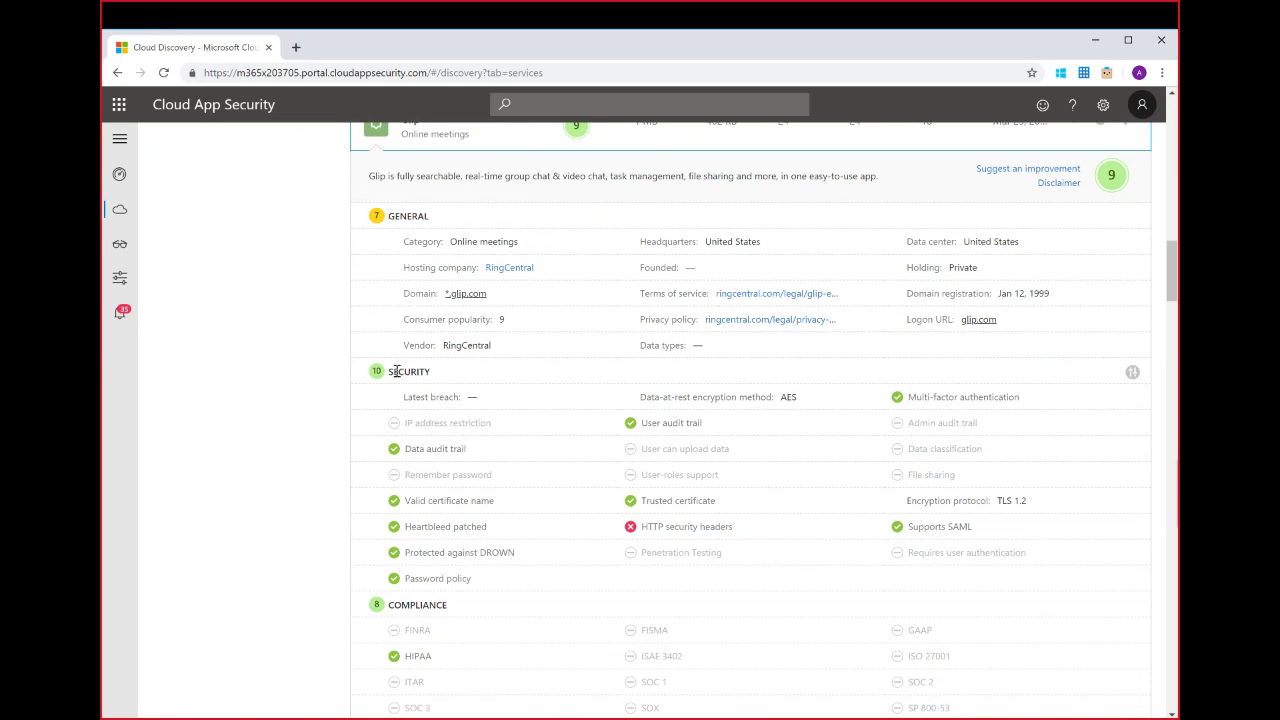
mouse_move(376, 378)
drag(916, 397, 1009, 397)
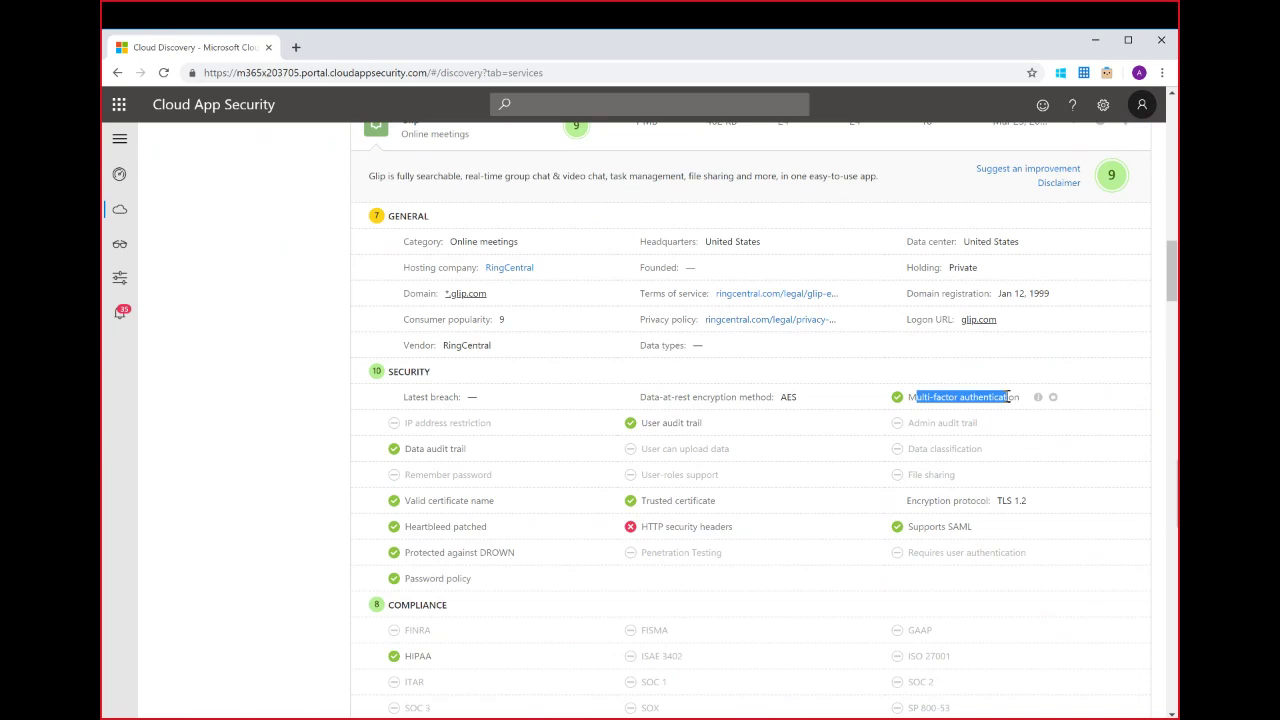
drag(909, 526, 971, 528)
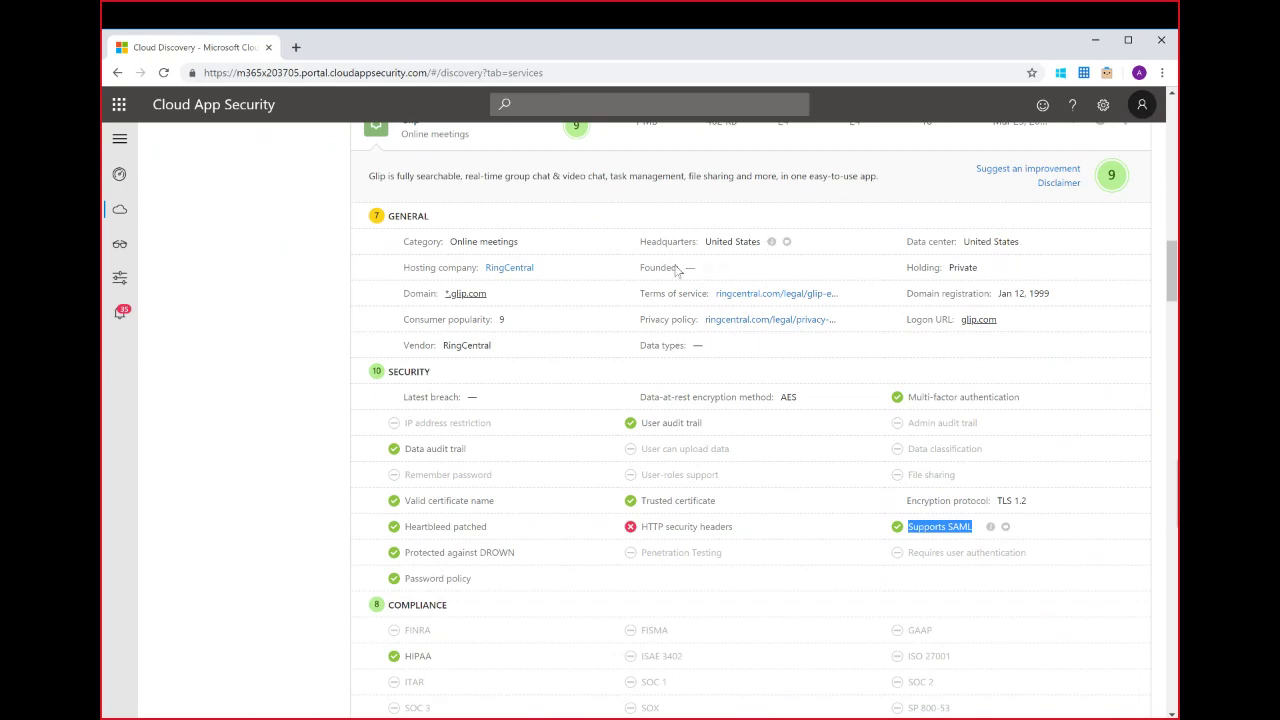
scroll(667, 315, down, 5)
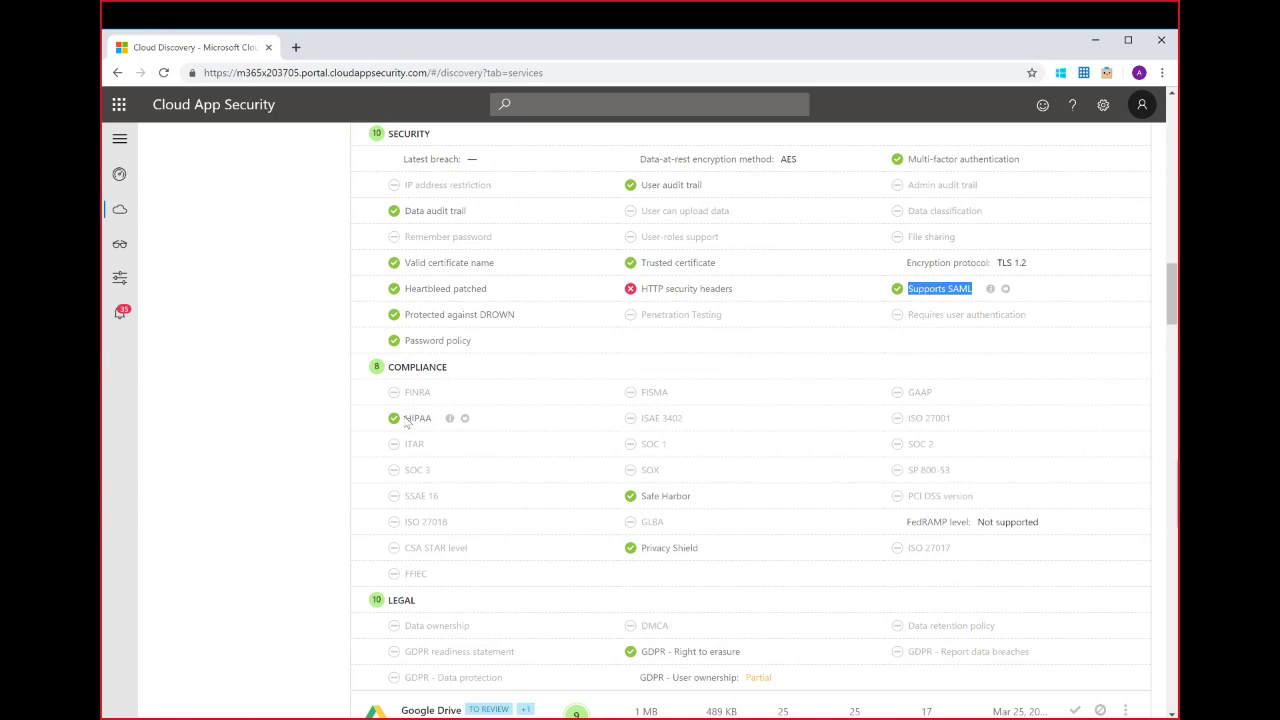
drag(406, 416, 433, 419)
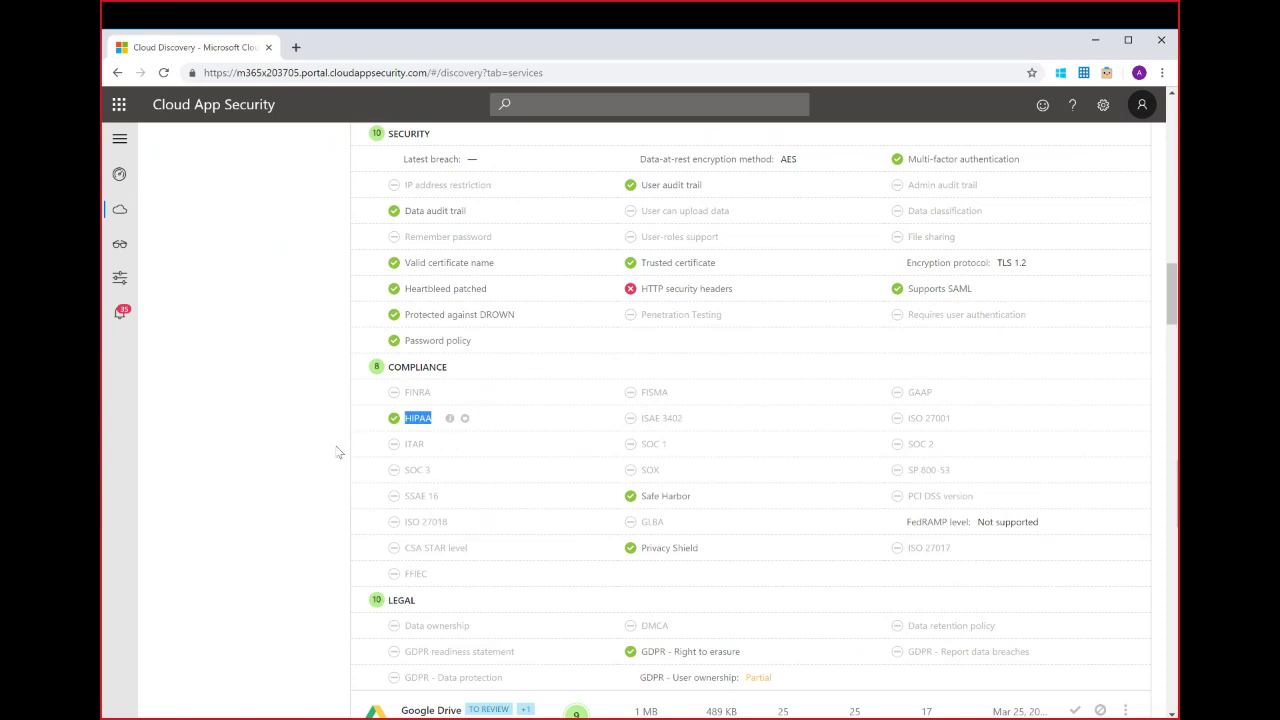
double_click(393, 600)
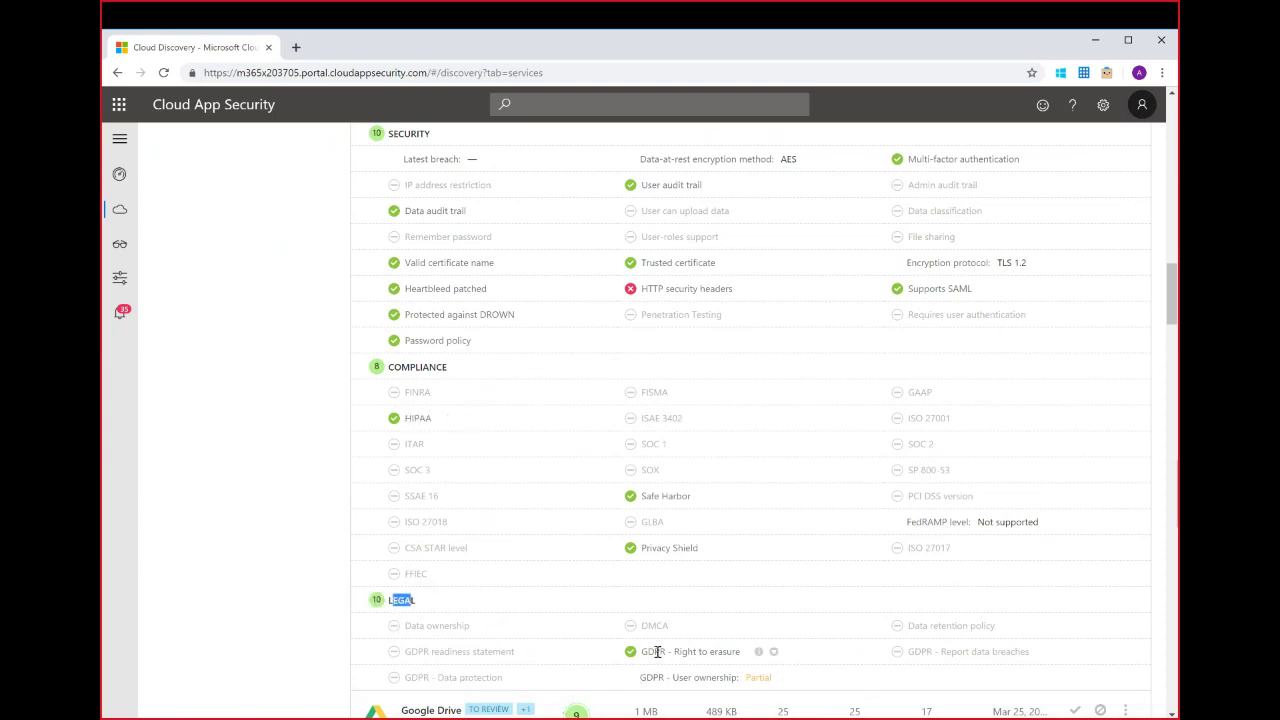
drag(649, 651, 751, 663)
Look through the suggested queries available for the discovered apps without applying one
drag(1168, 295, 1168, 195)
scroll(583, 388, up, 10)
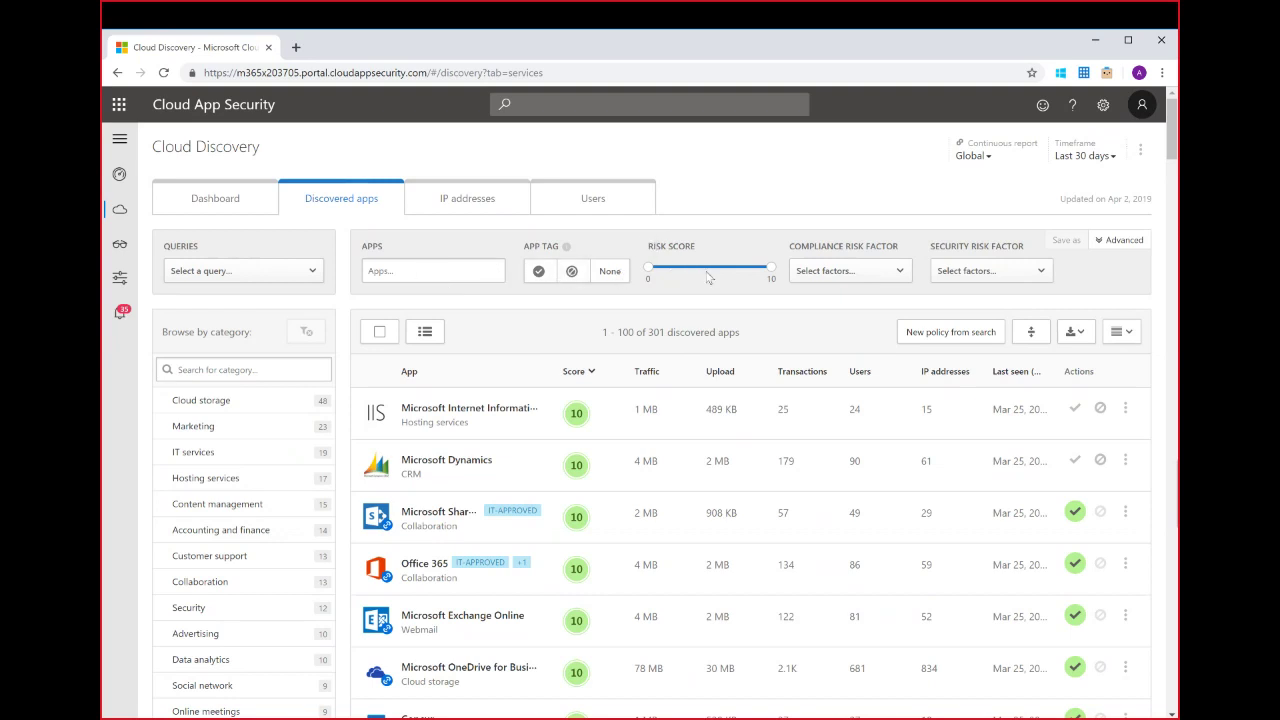
click(296, 271)
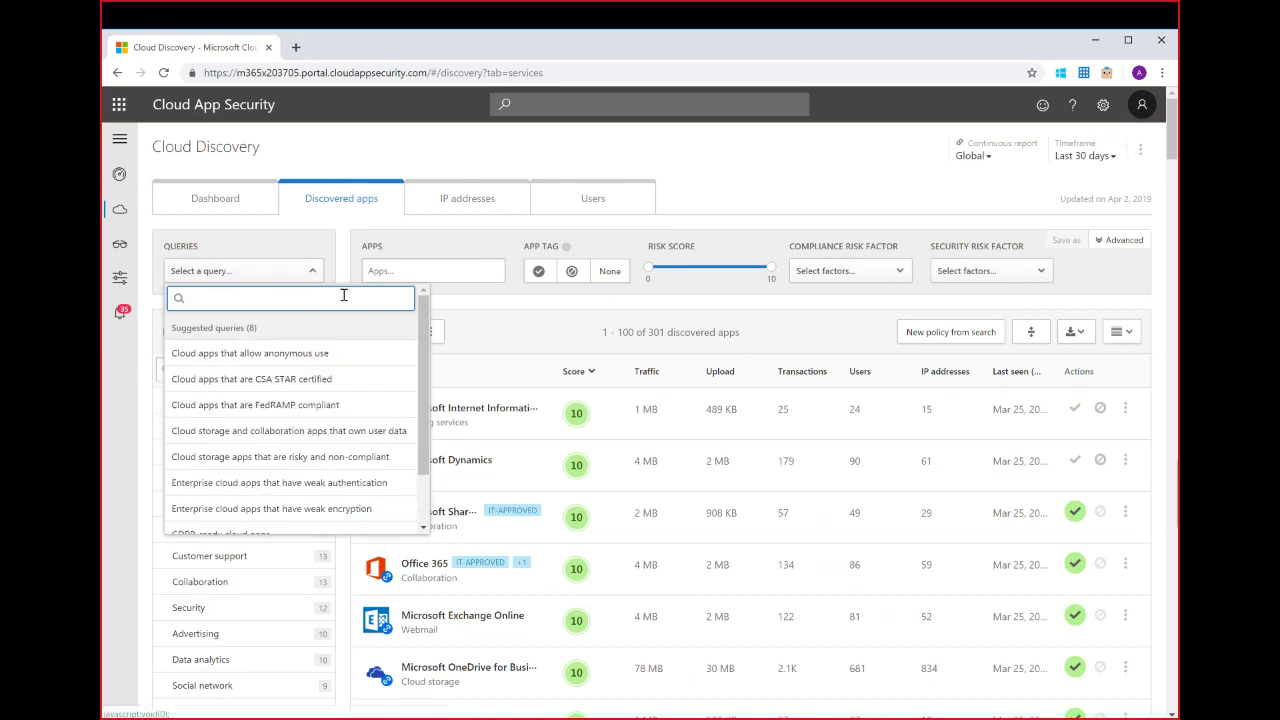
click(455, 237)
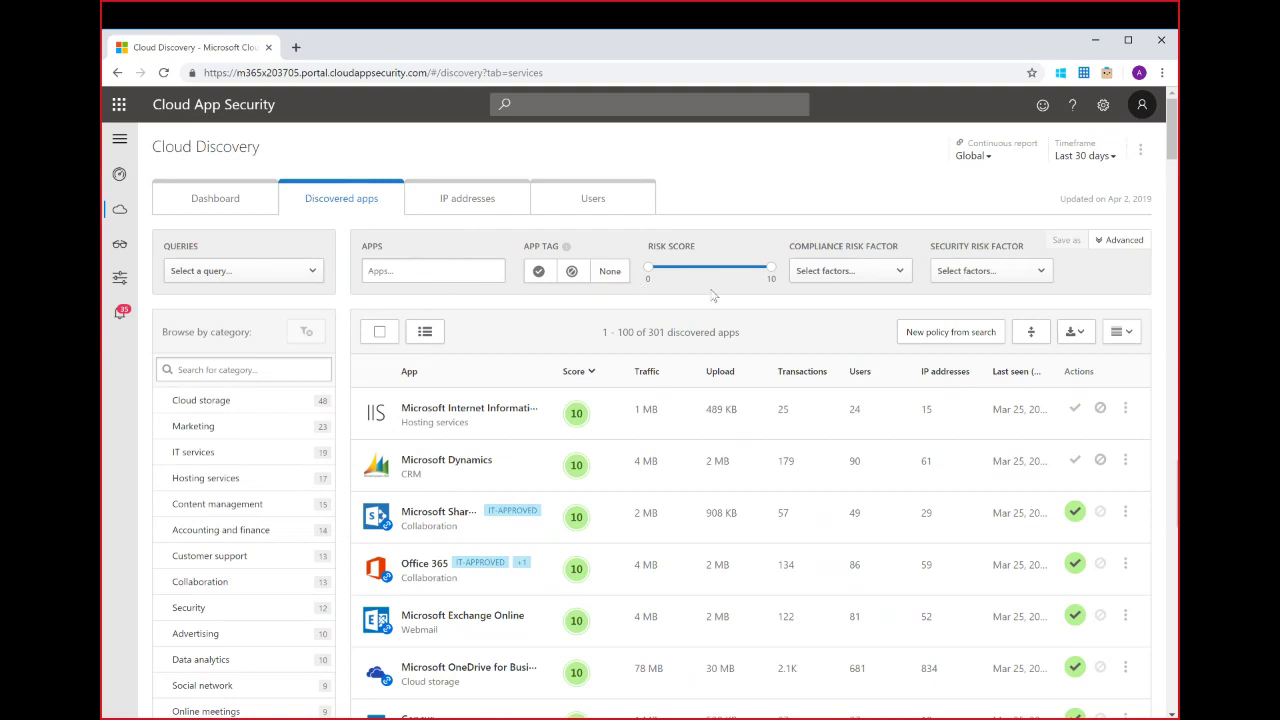
Filter the discovered apps to risk scores 0 to 5 in the Cloud storage category
drag(779, 281, 704, 280)
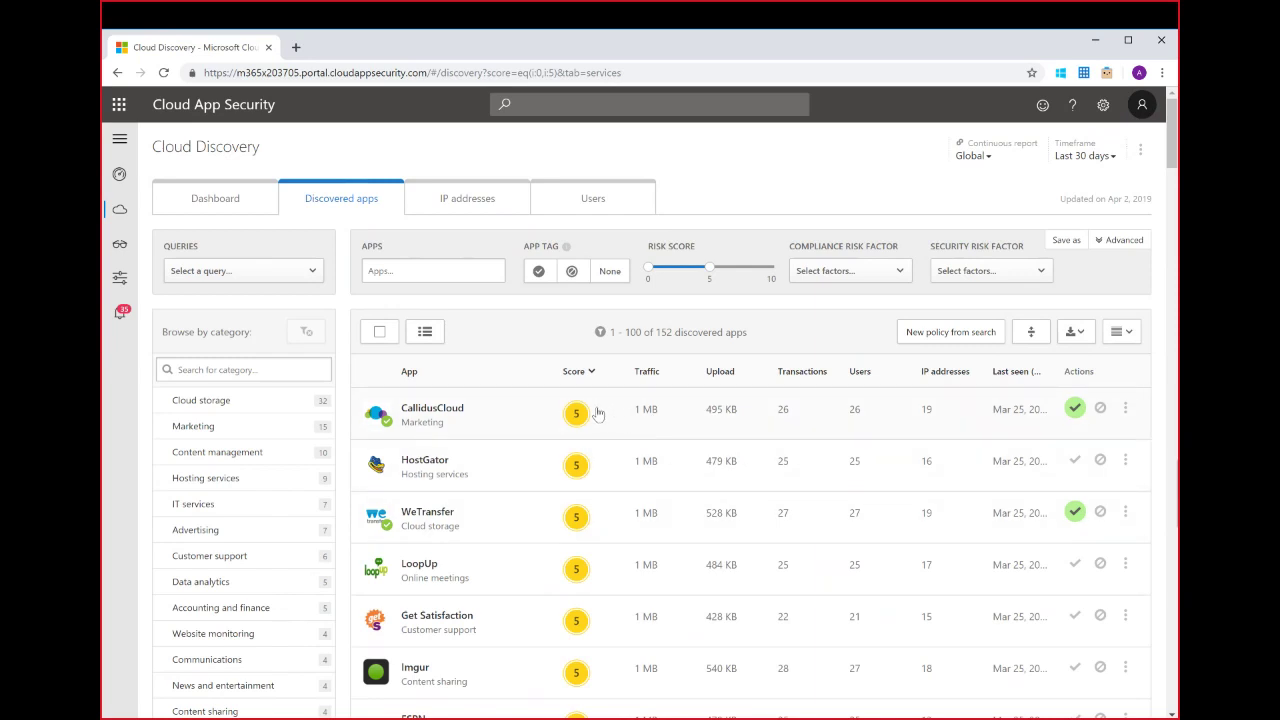
click(248, 452)
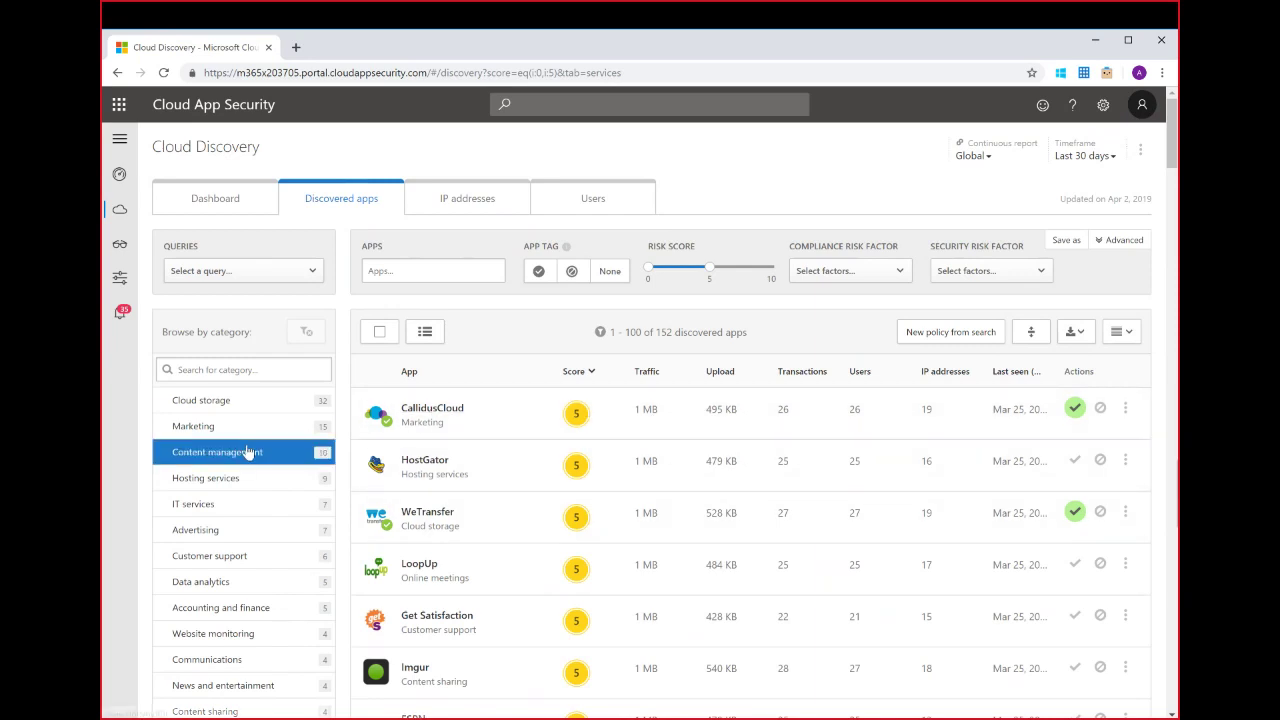
click(220, 404)
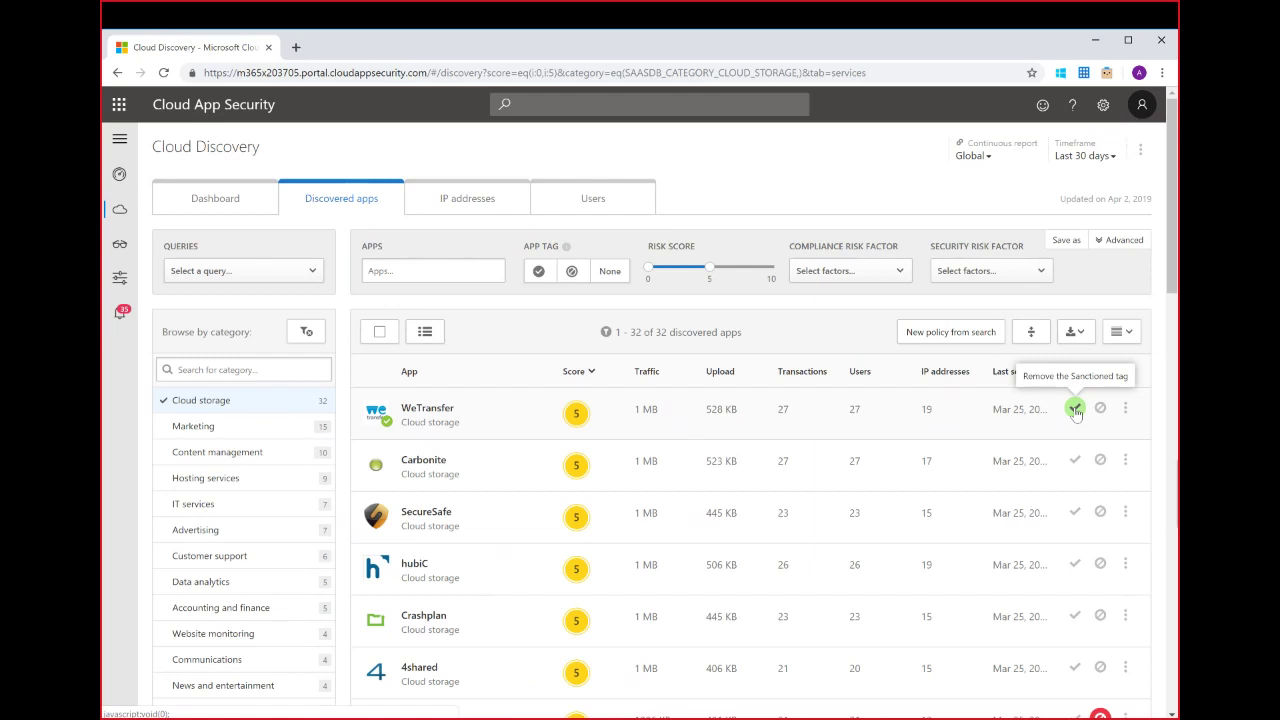
Tag Carbonite as Unsanctioned and SecureSafe as To review
click(1106, 466)
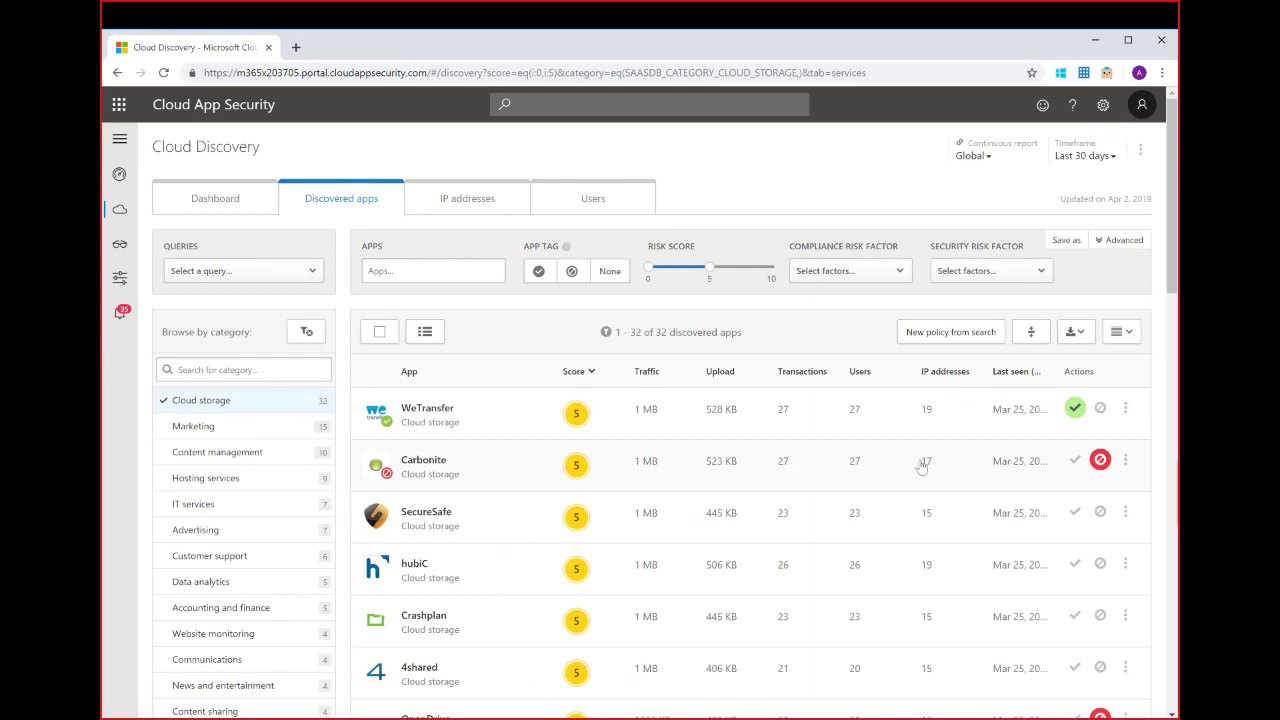
click(1126, 512)
scroll(1128, 514, down, 2)
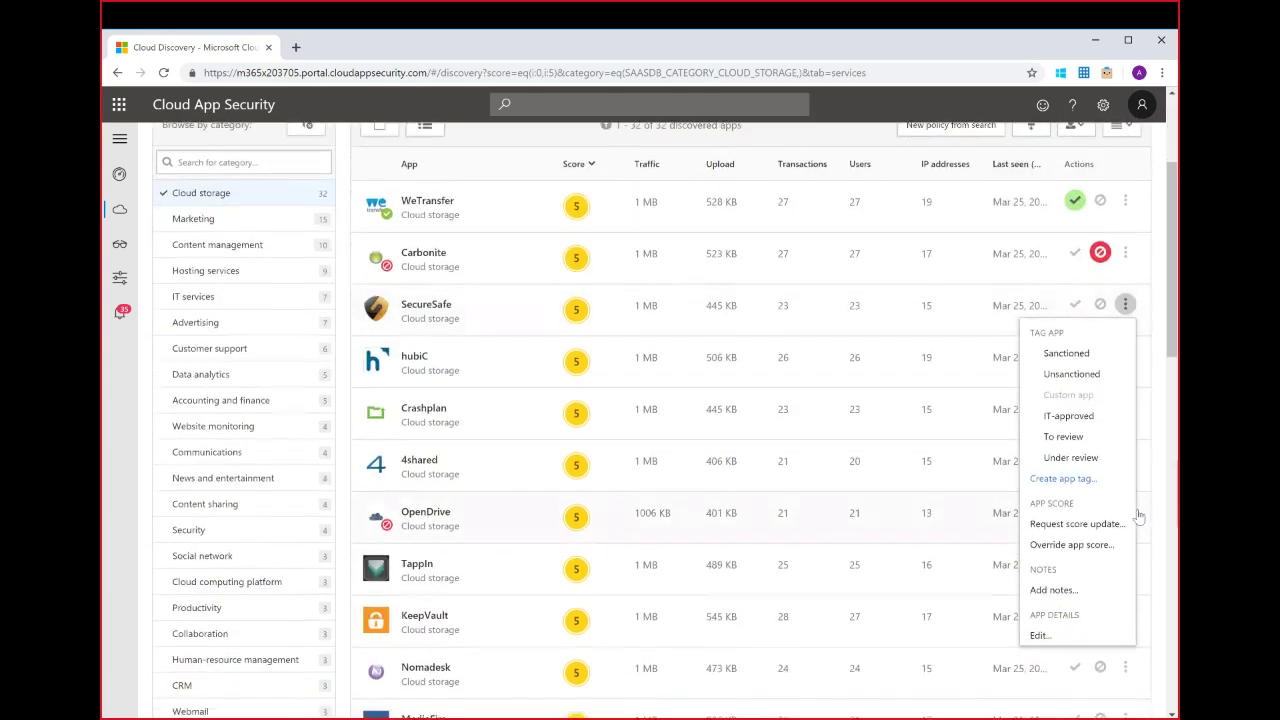
click(1075, 438)
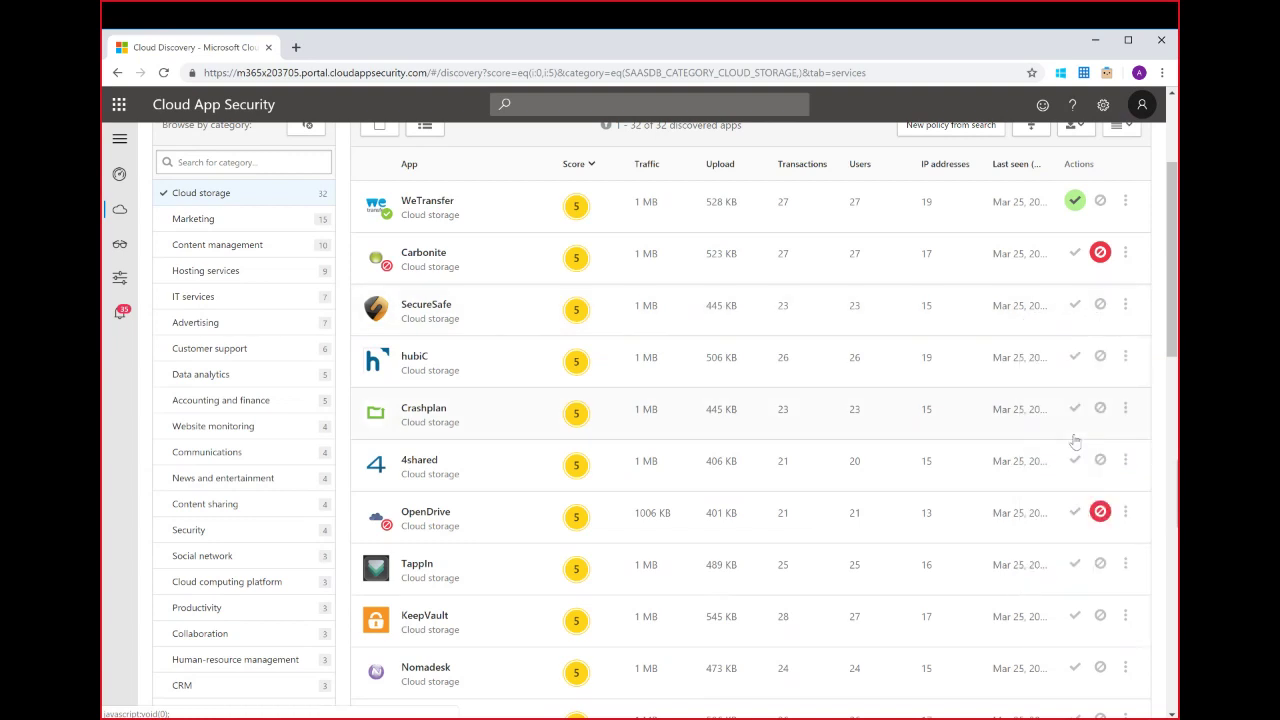
Tag Crashplan as To review and KeepVault as IT-approved
click(1125, 409)
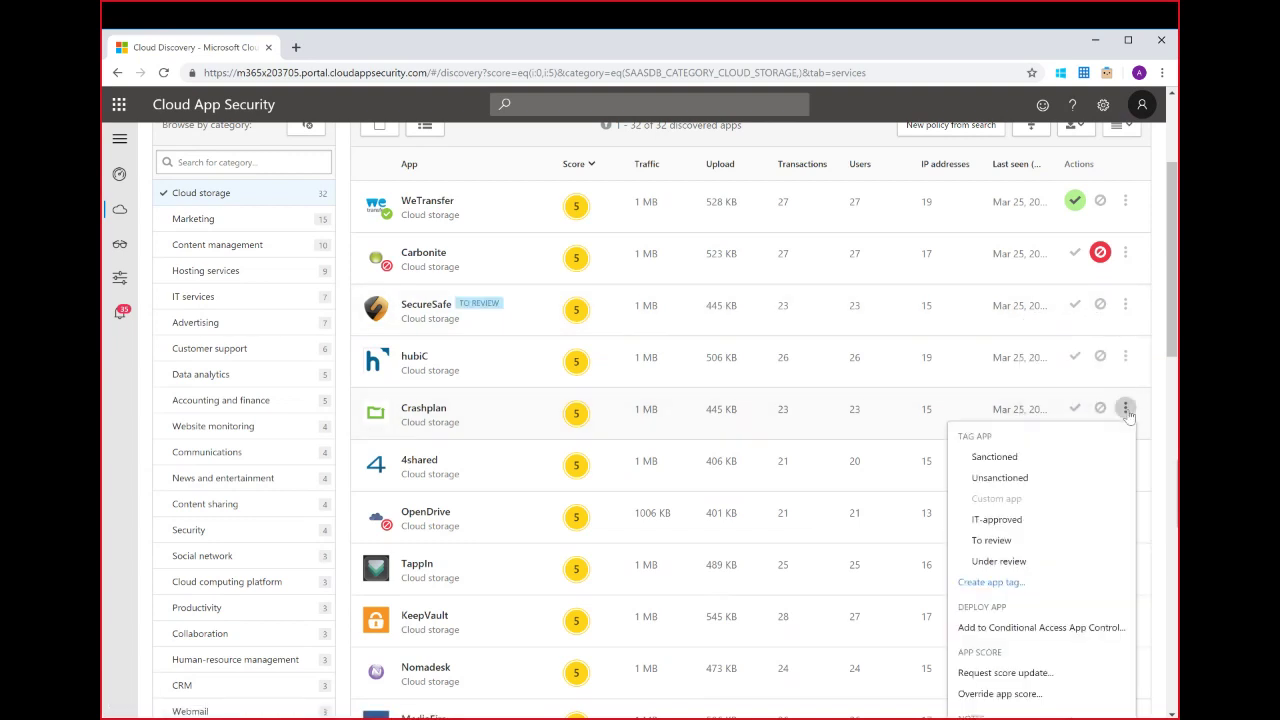
click(1043, 544)
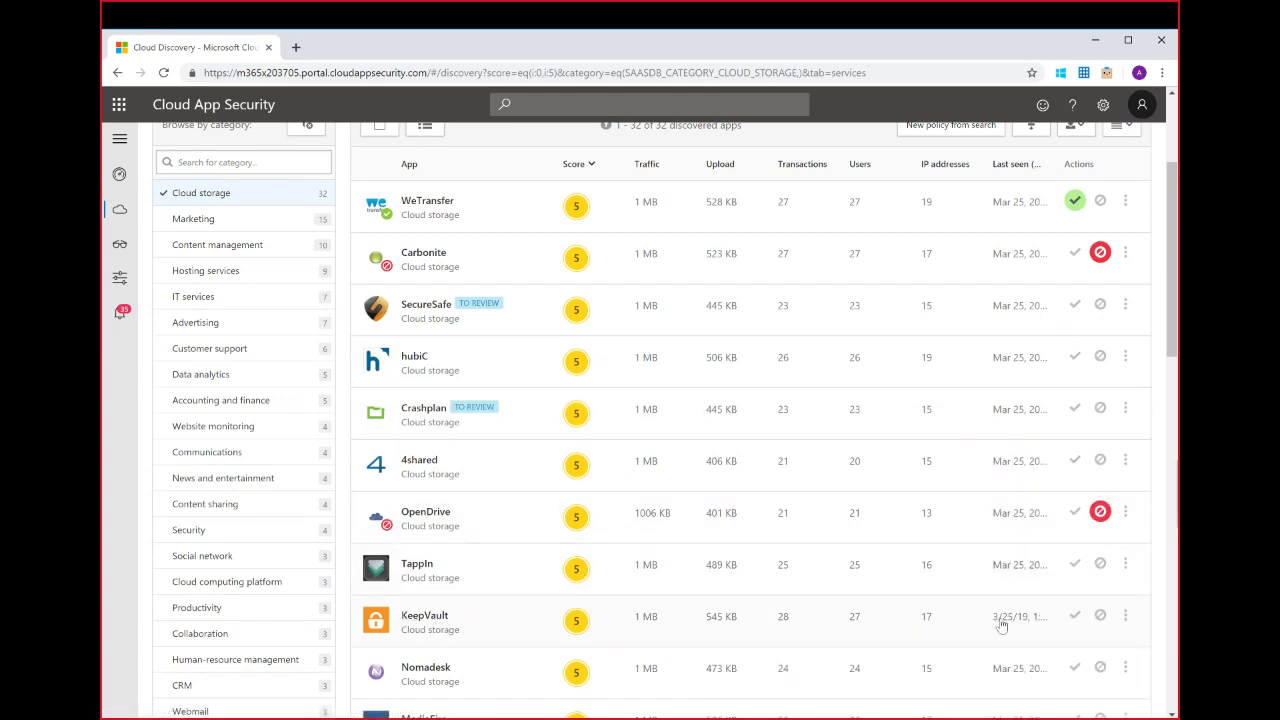
click(1125, 616)
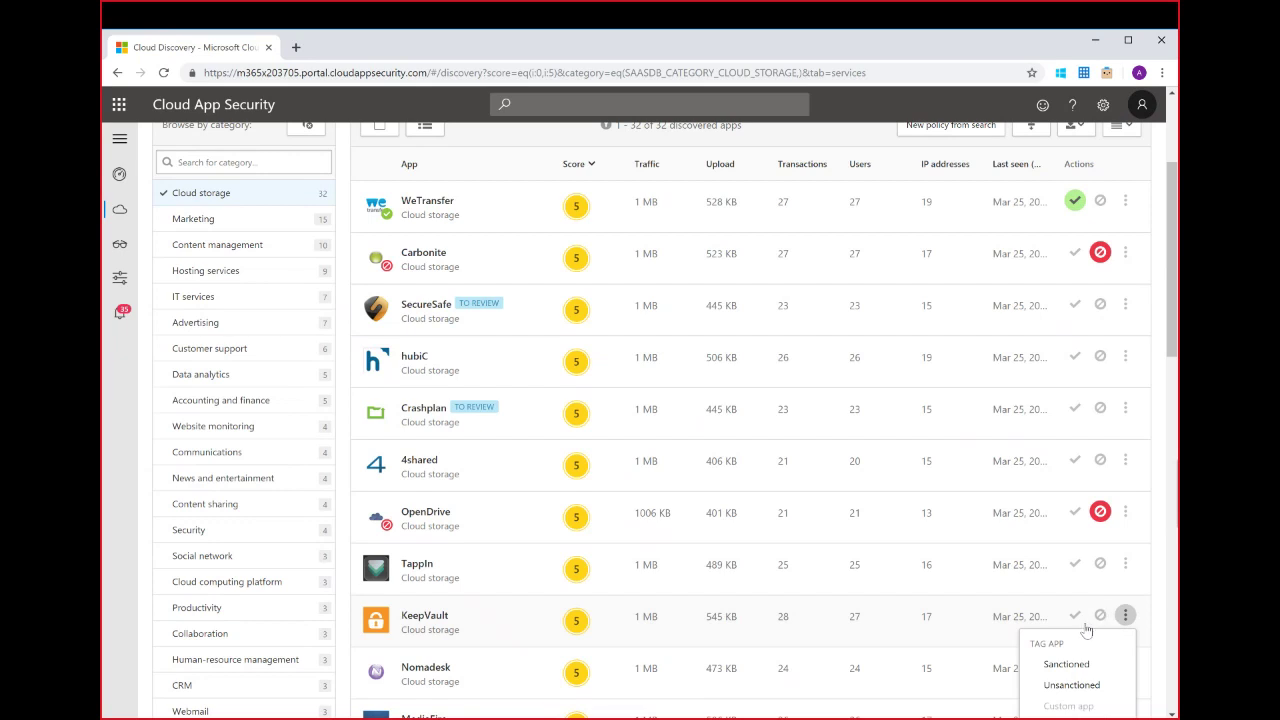
scroll(1085, 630, down, 2)
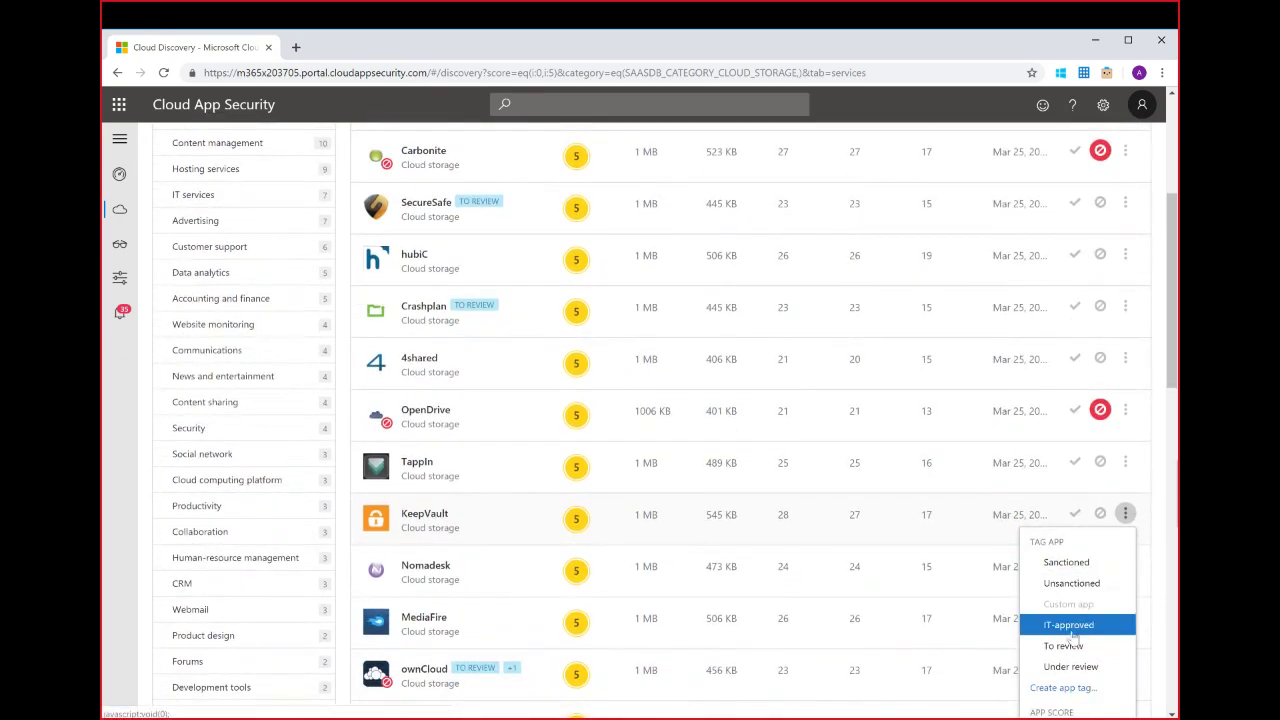
click(1070, 625)
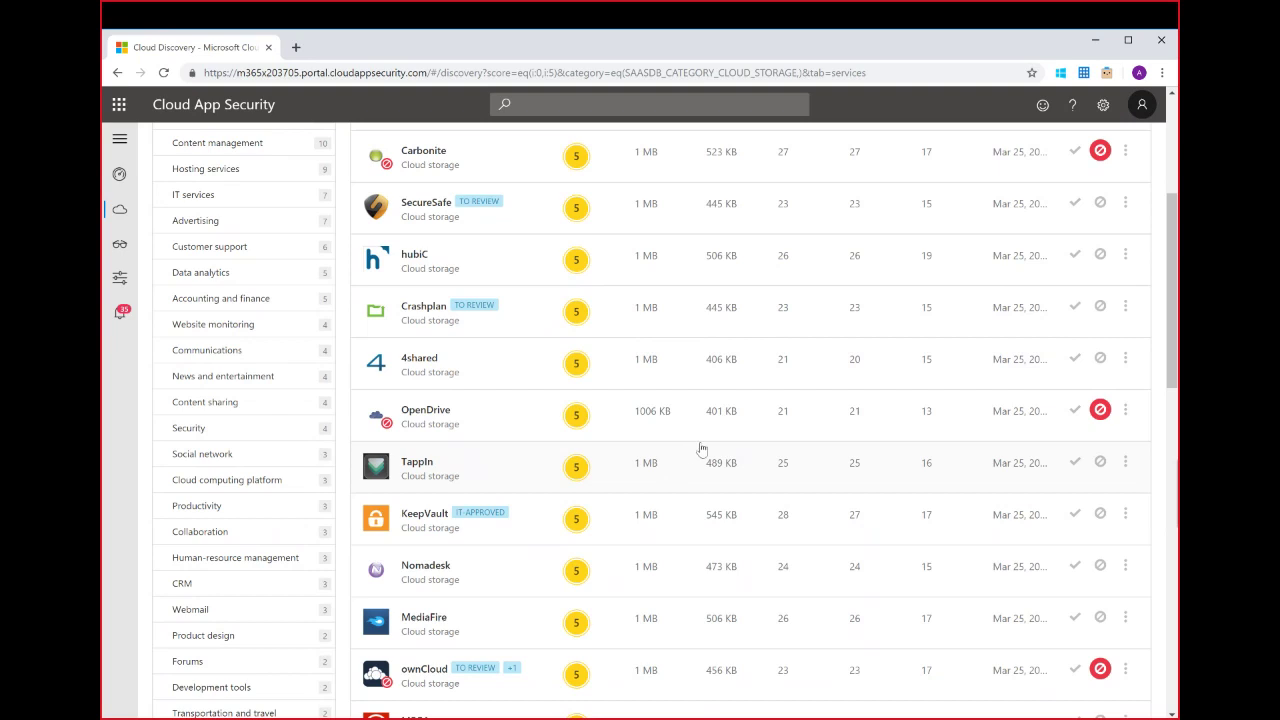
Add an advanced filter to the discovered apps where the security risk factor Supports SAML equals False or N/A
scroll(700, 449, up, 3)
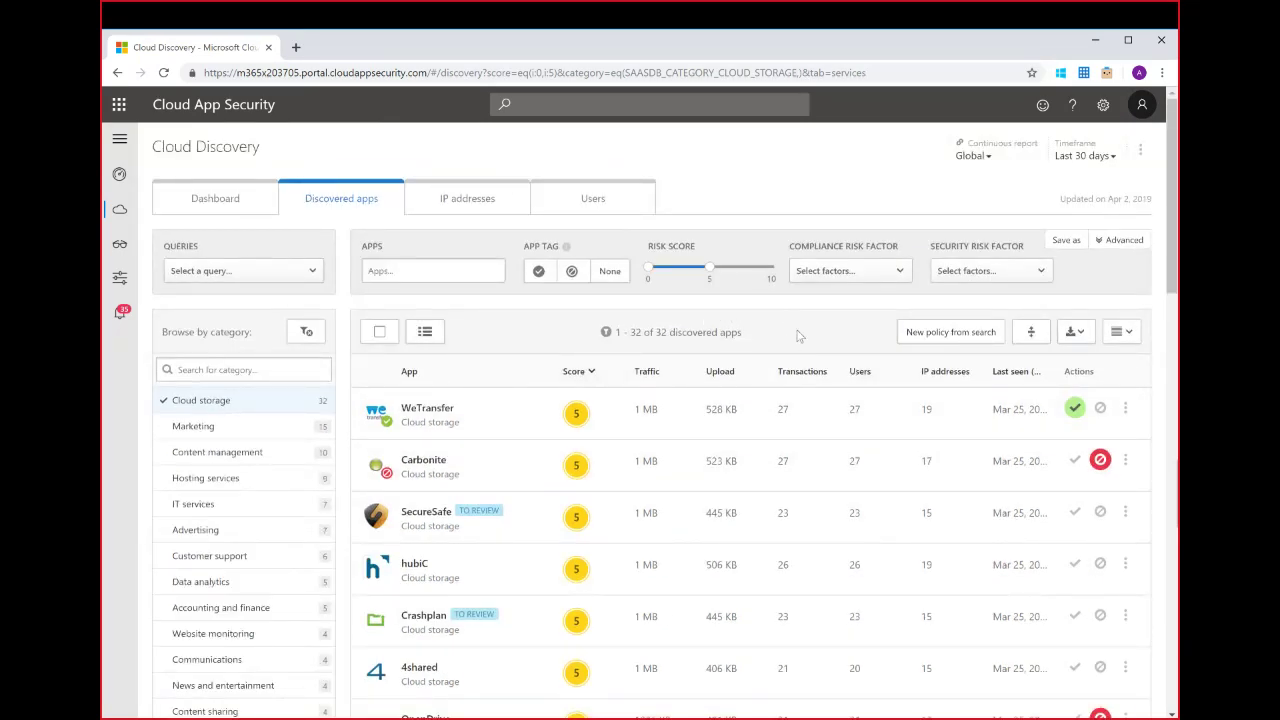
click(1114, 246)
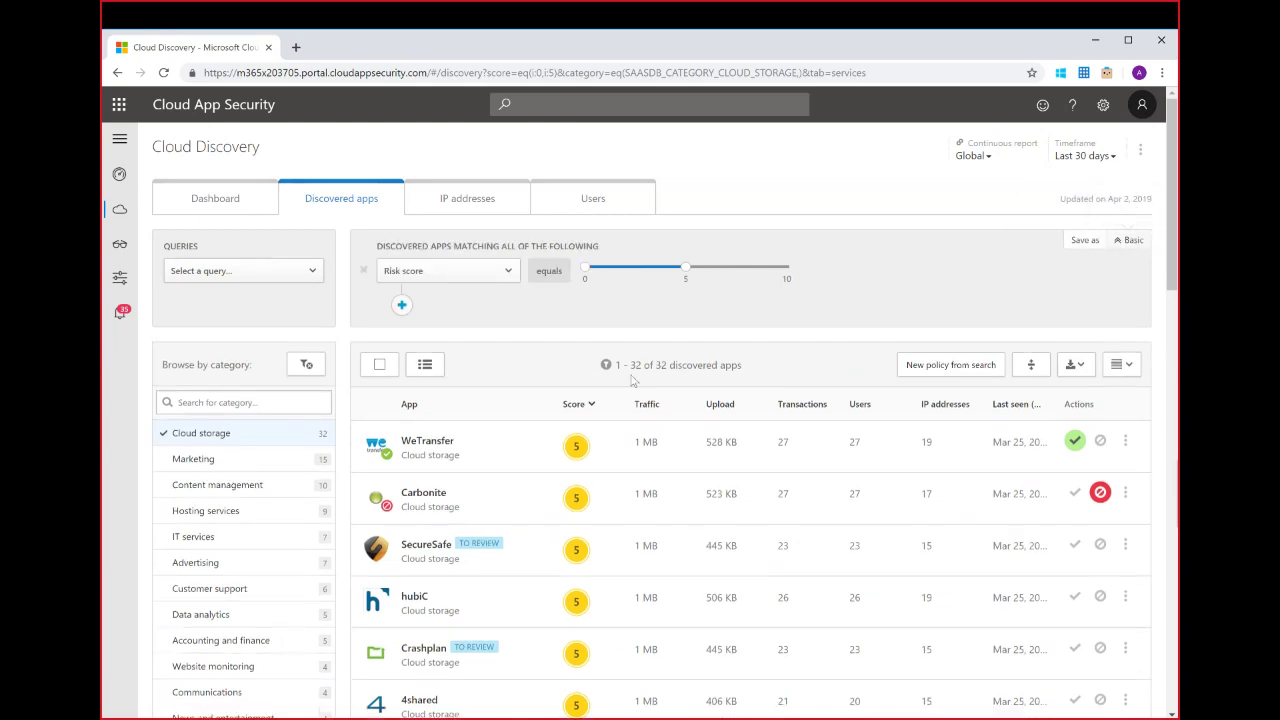
click(402, 306)
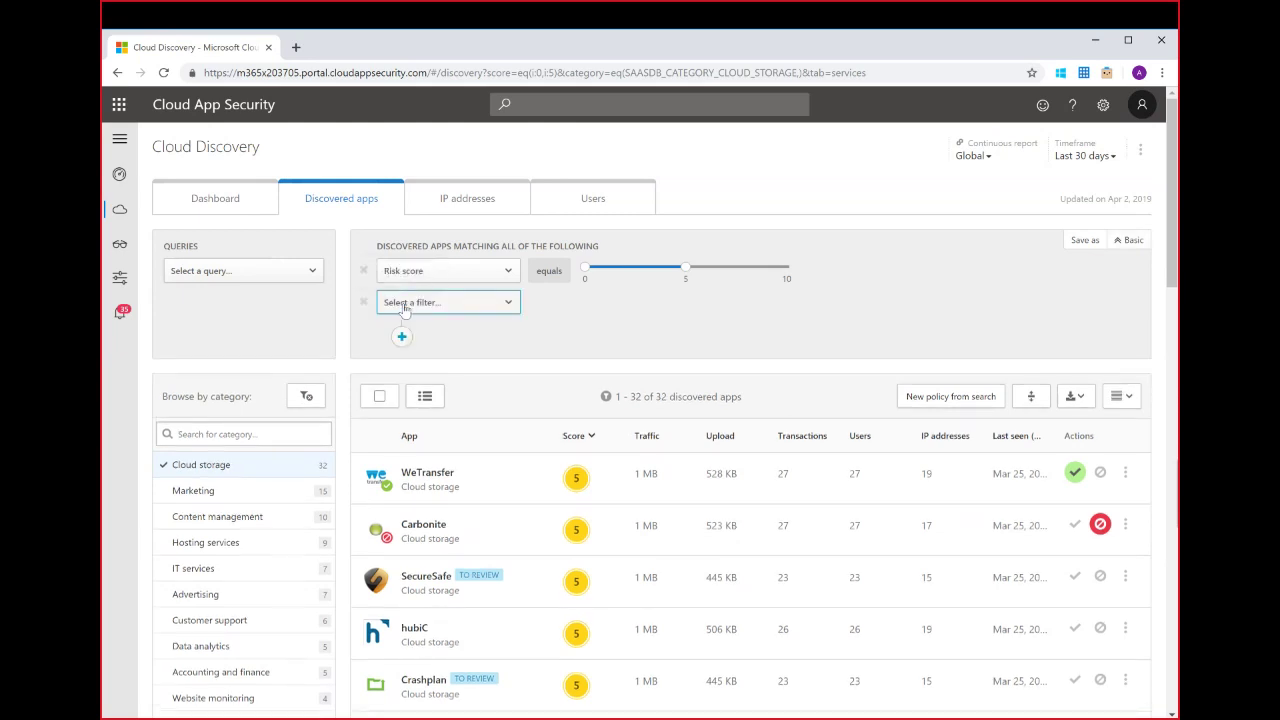
click(485, 305)
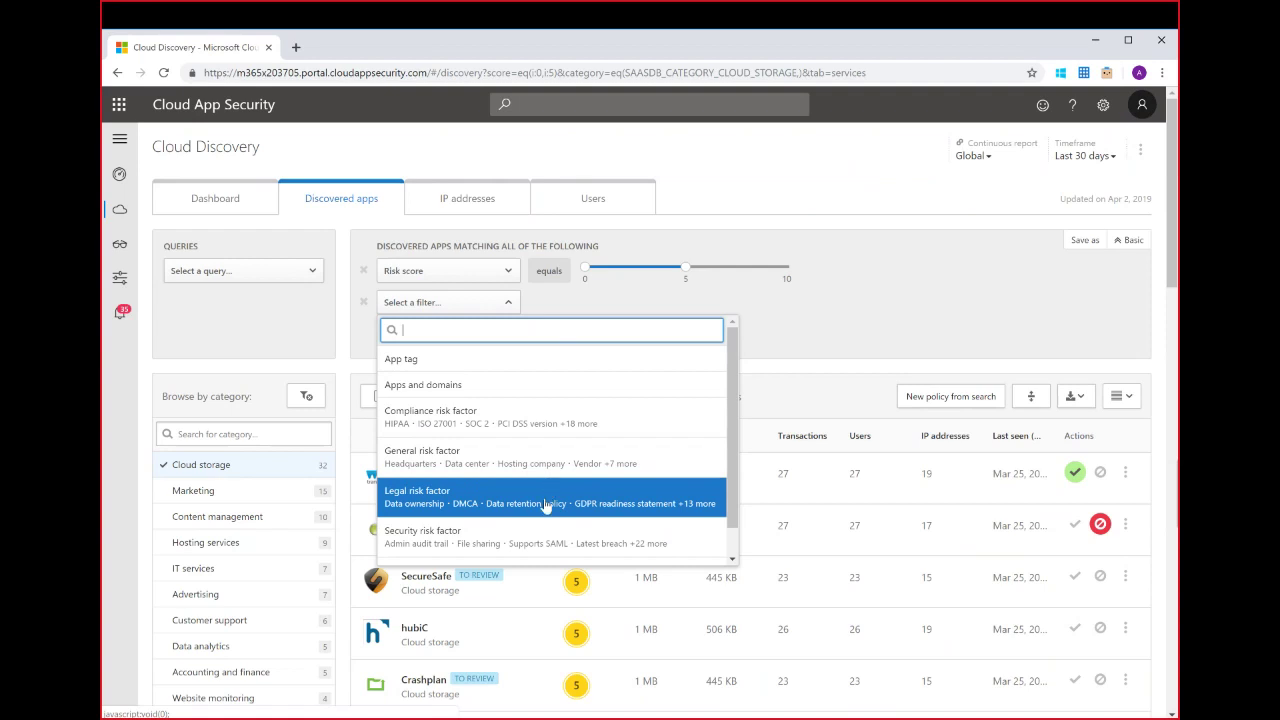
click(533, 539)
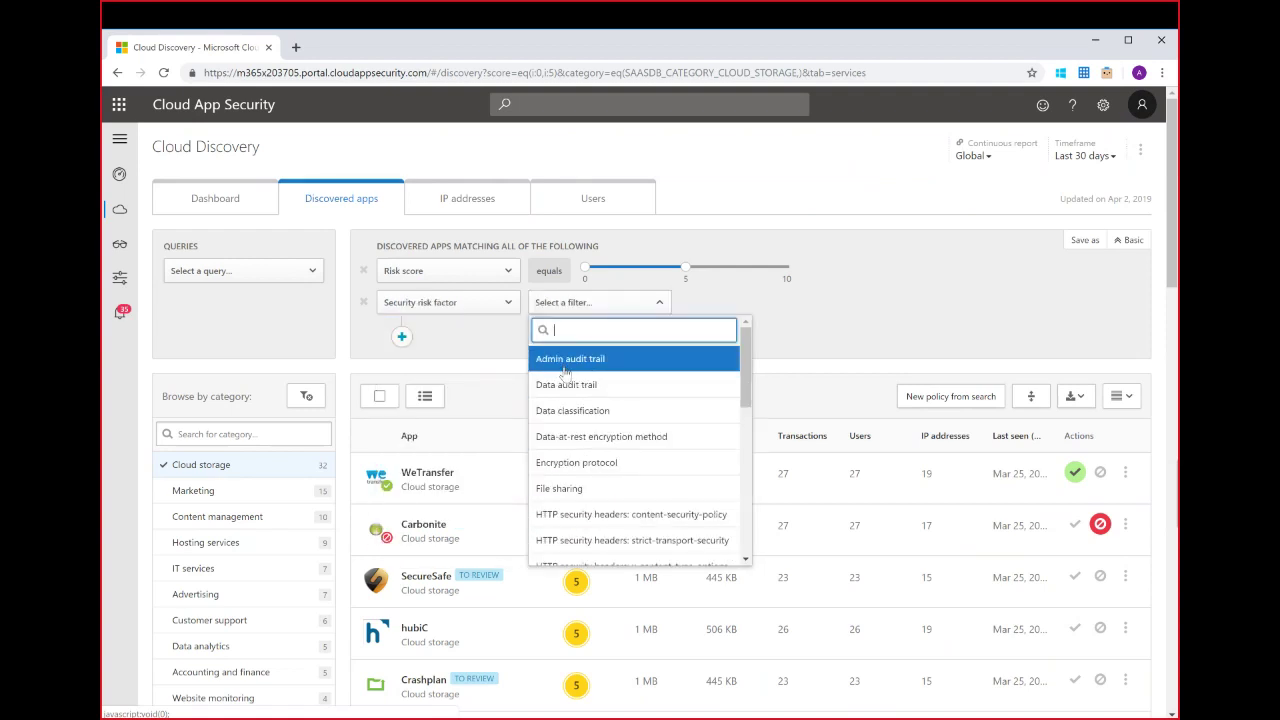
text(saml)
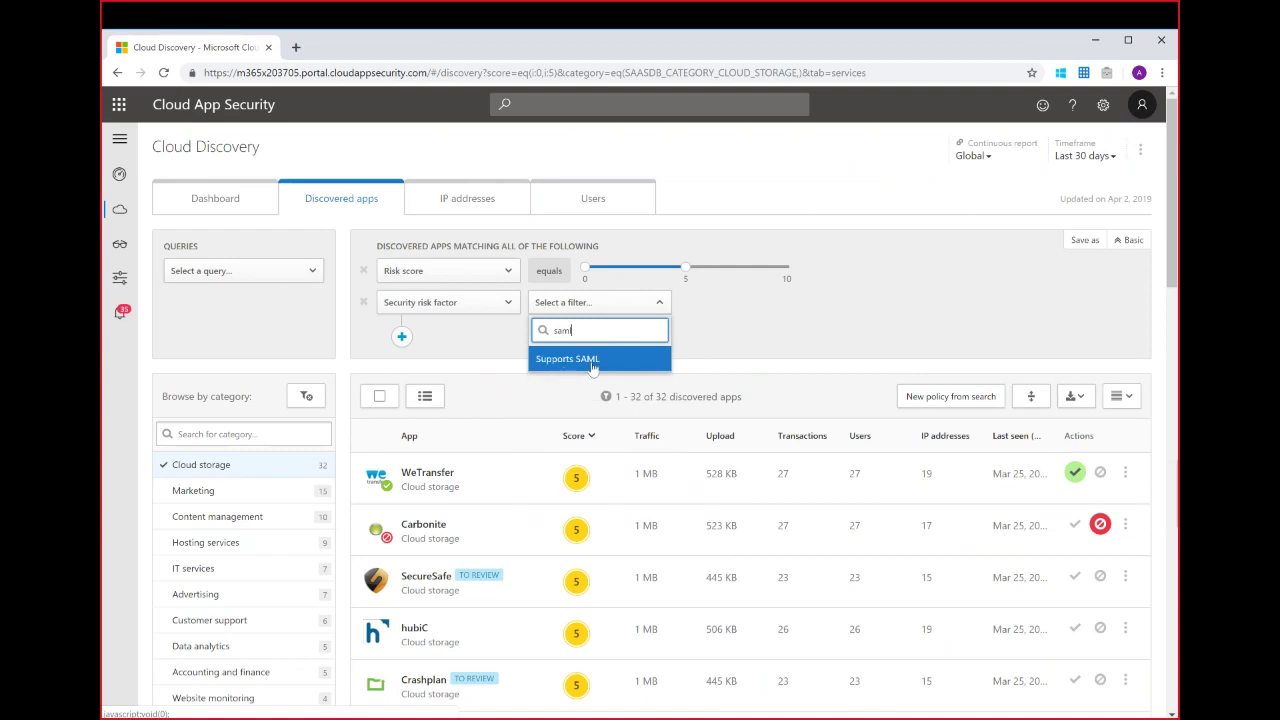
click(592, 364)
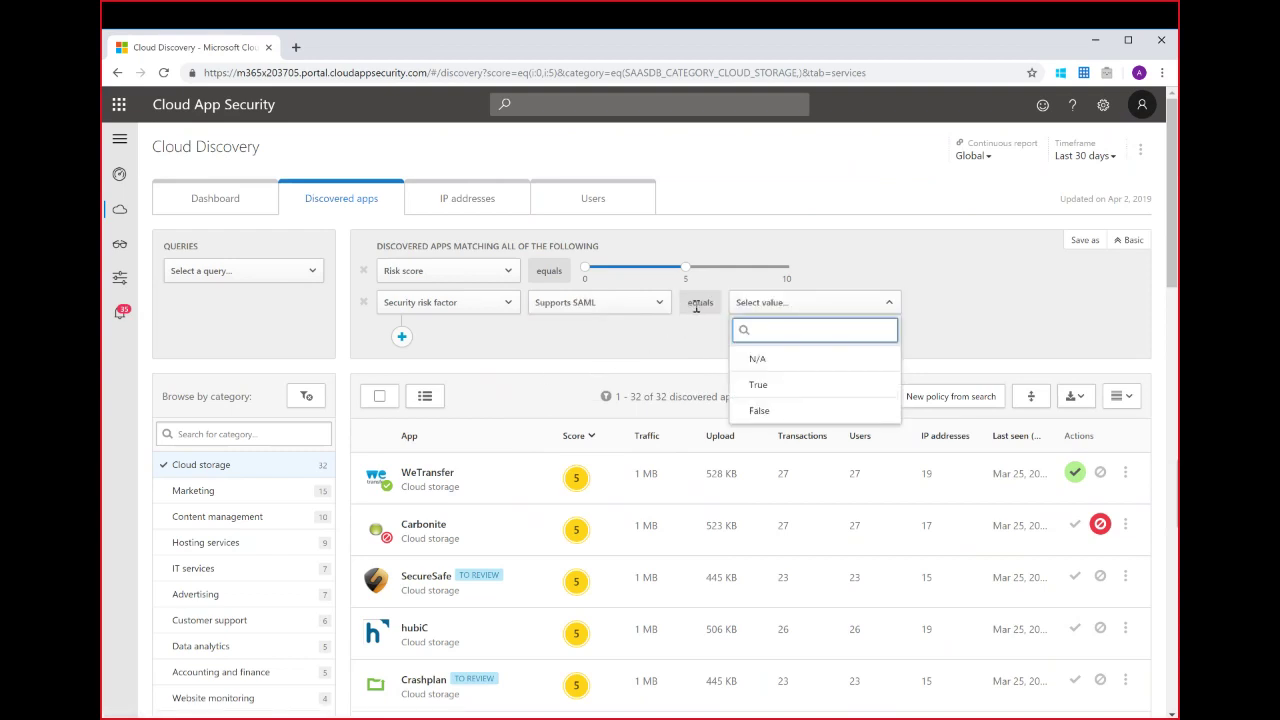
click(794, 410)
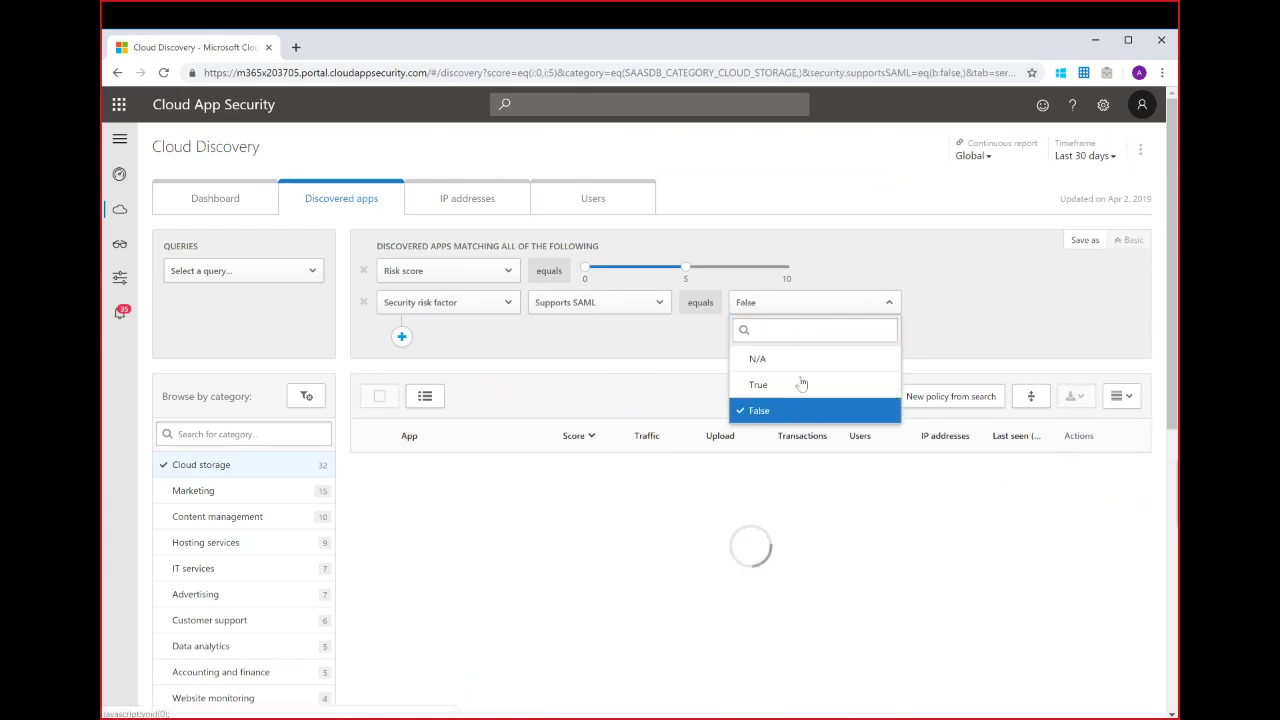
click(810, 360)
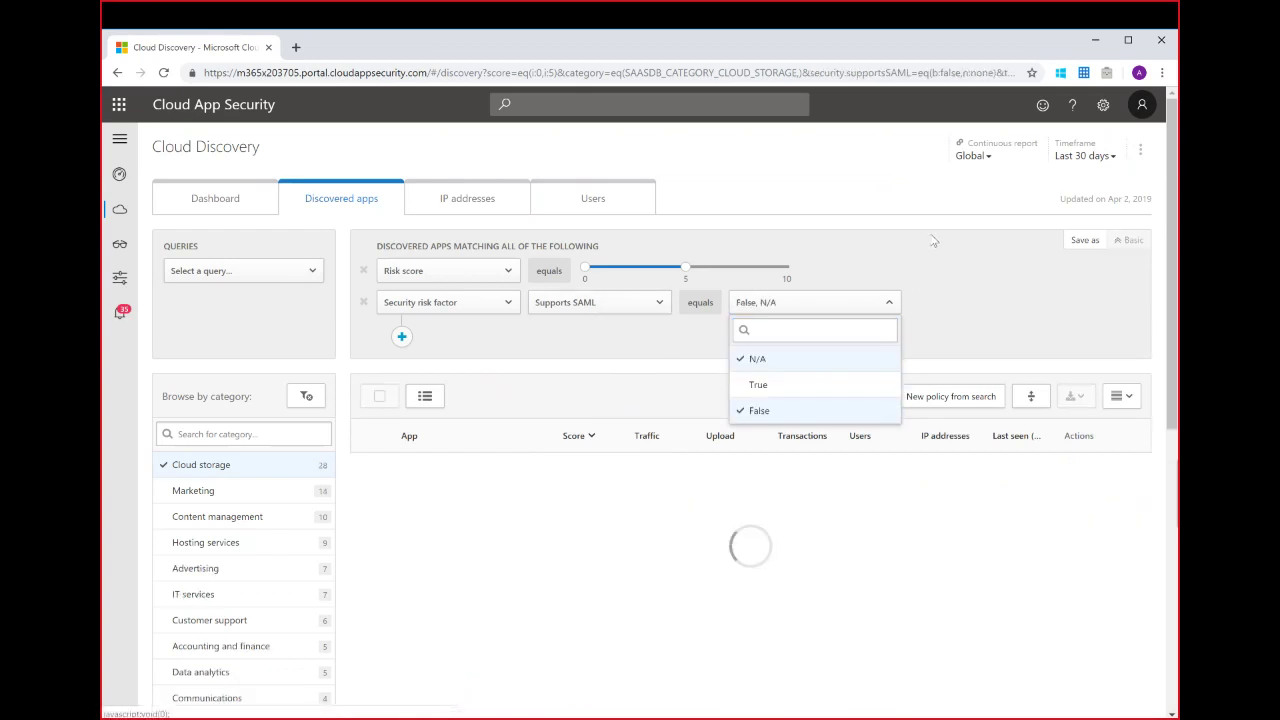
click(944, 262)
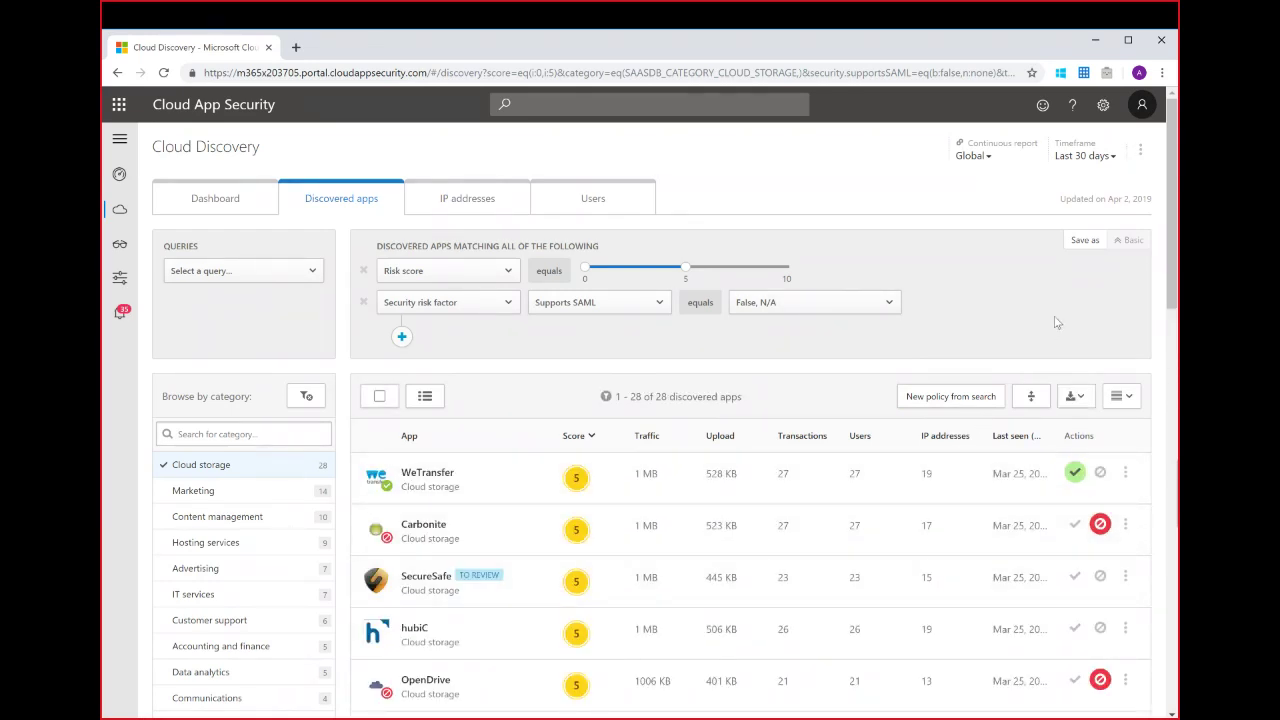
Tag MEGA, MediaFire and KeepVault as Unsanctioned in the filtered cloud storage list
drag(1174, 256, 1000, 369)
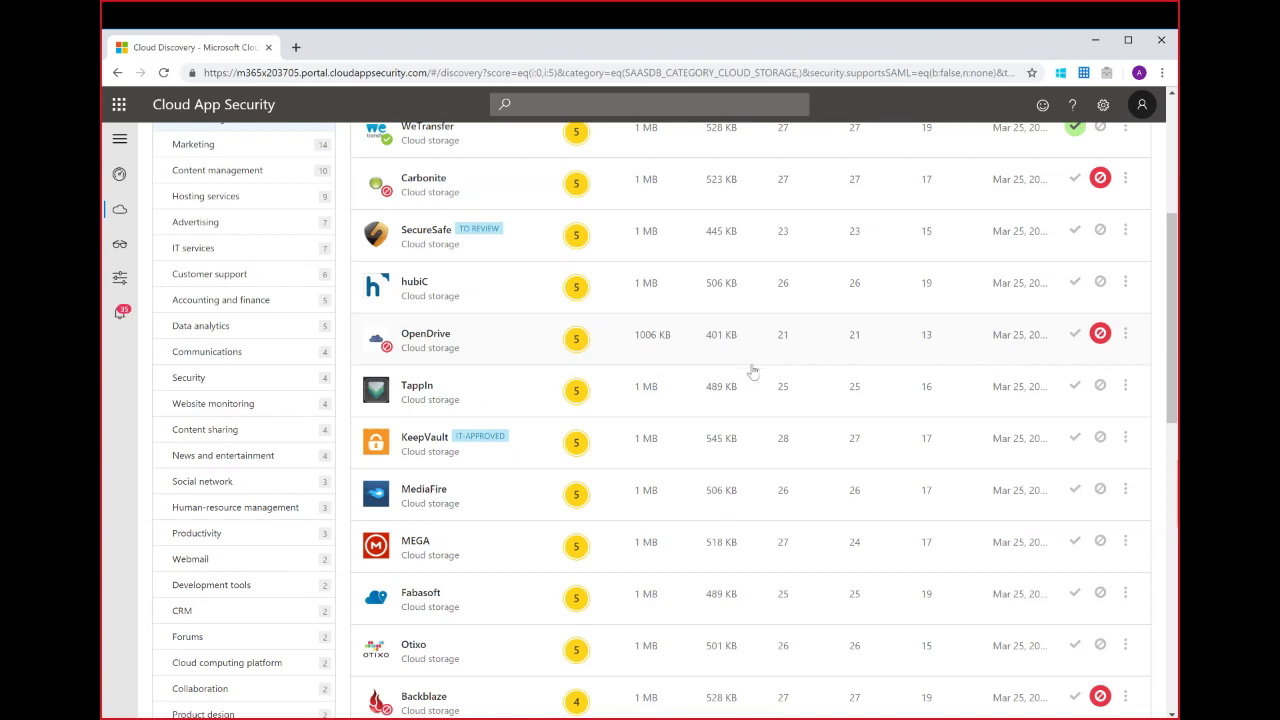
click(1104, 546)
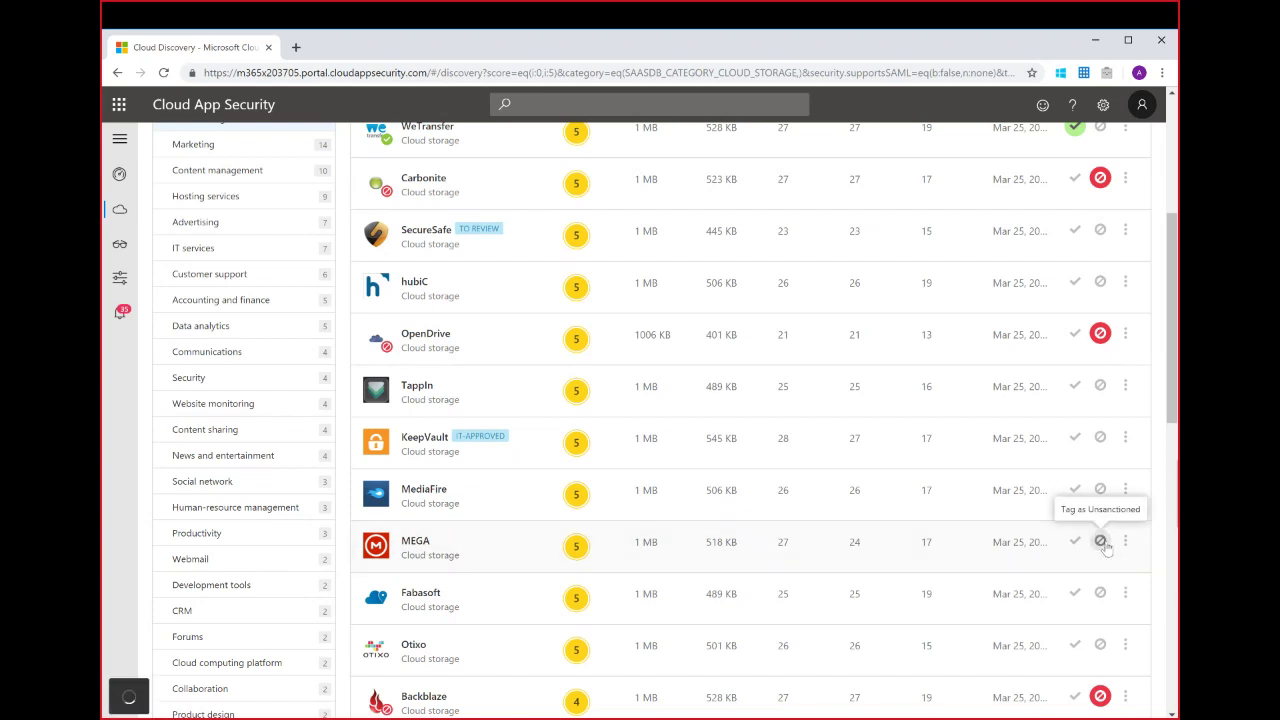
click(1100, 492)
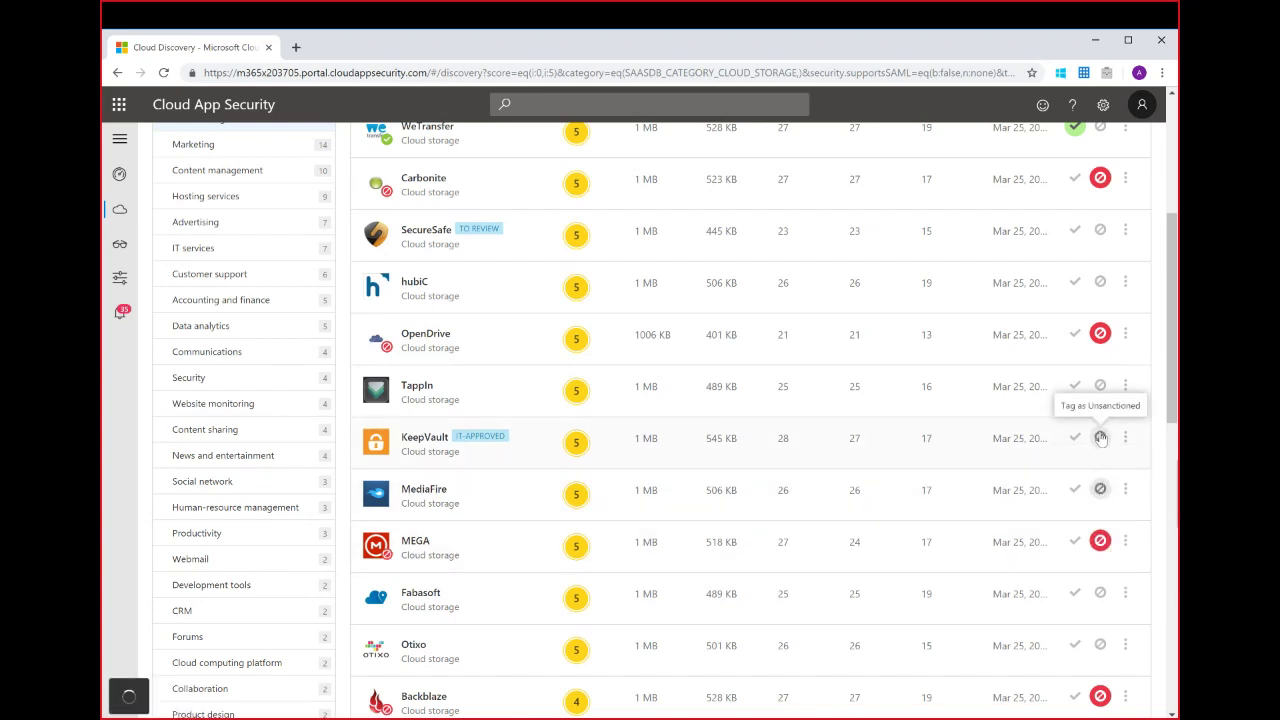
click(1100, 438)
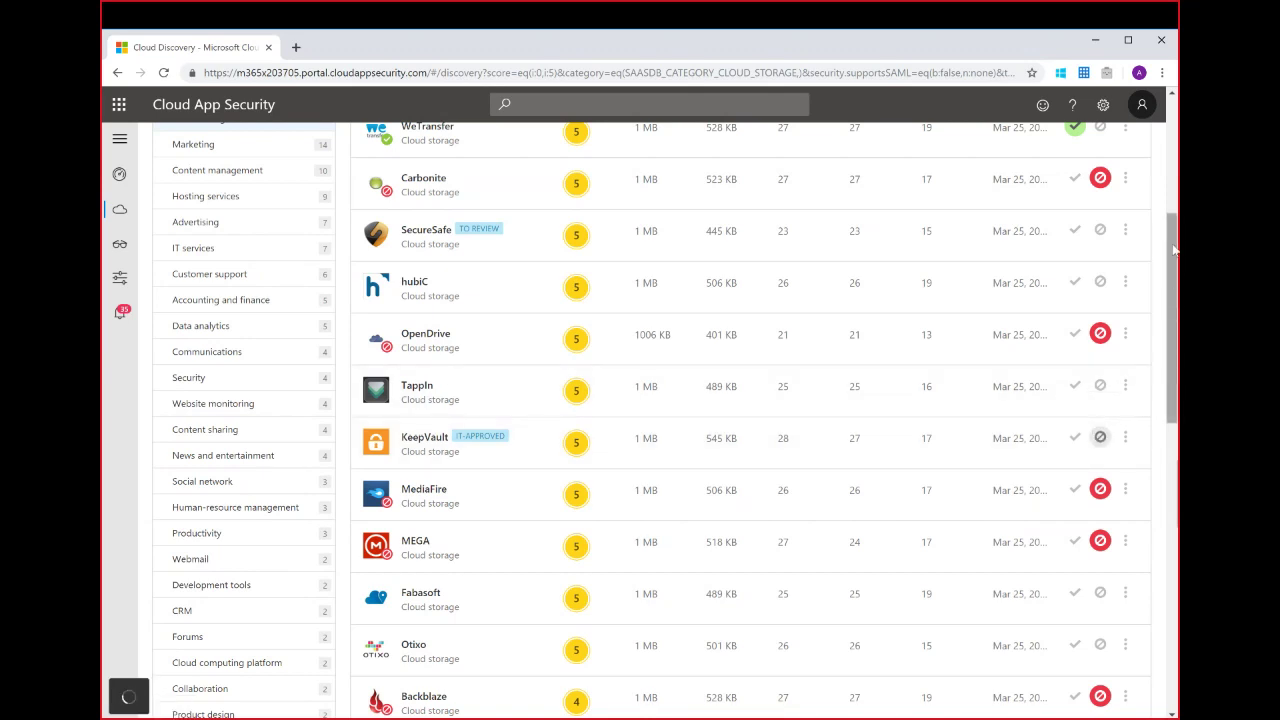
Generate a block script of the unsanctioned apps for the PA Series Firewall appliance
scroll(1175, 250, up, 4)
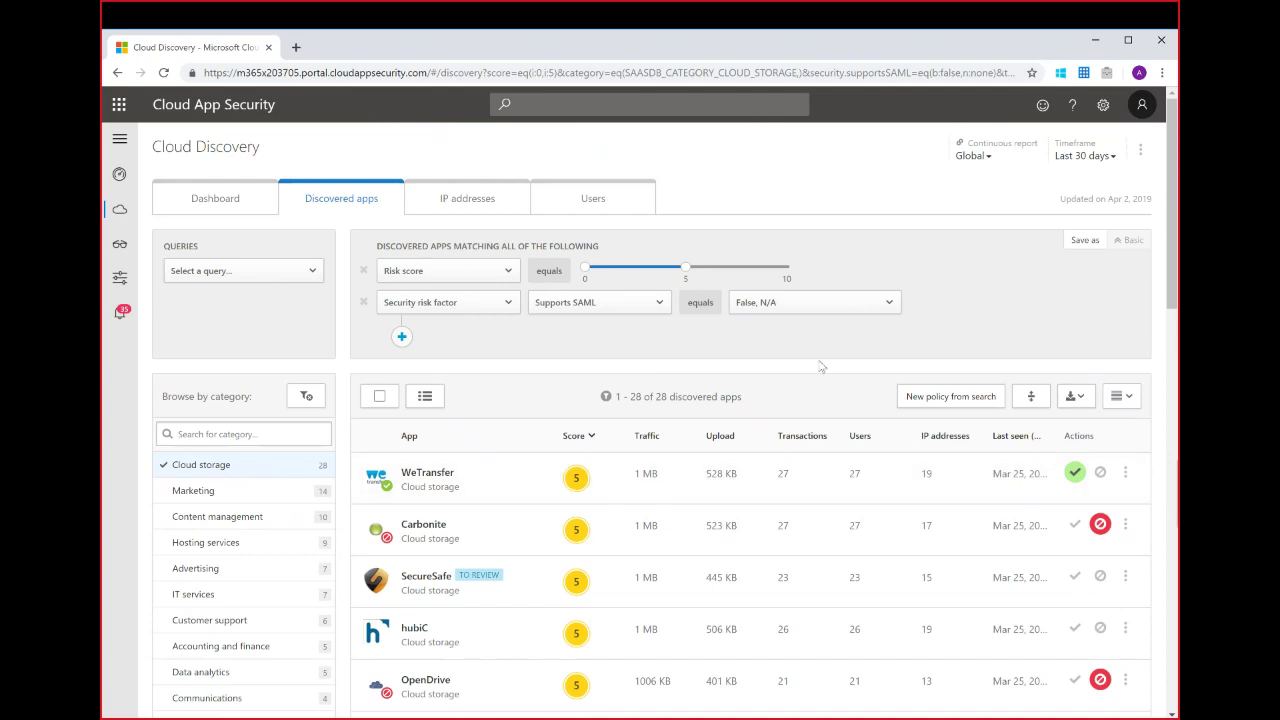
click(1141, 150)
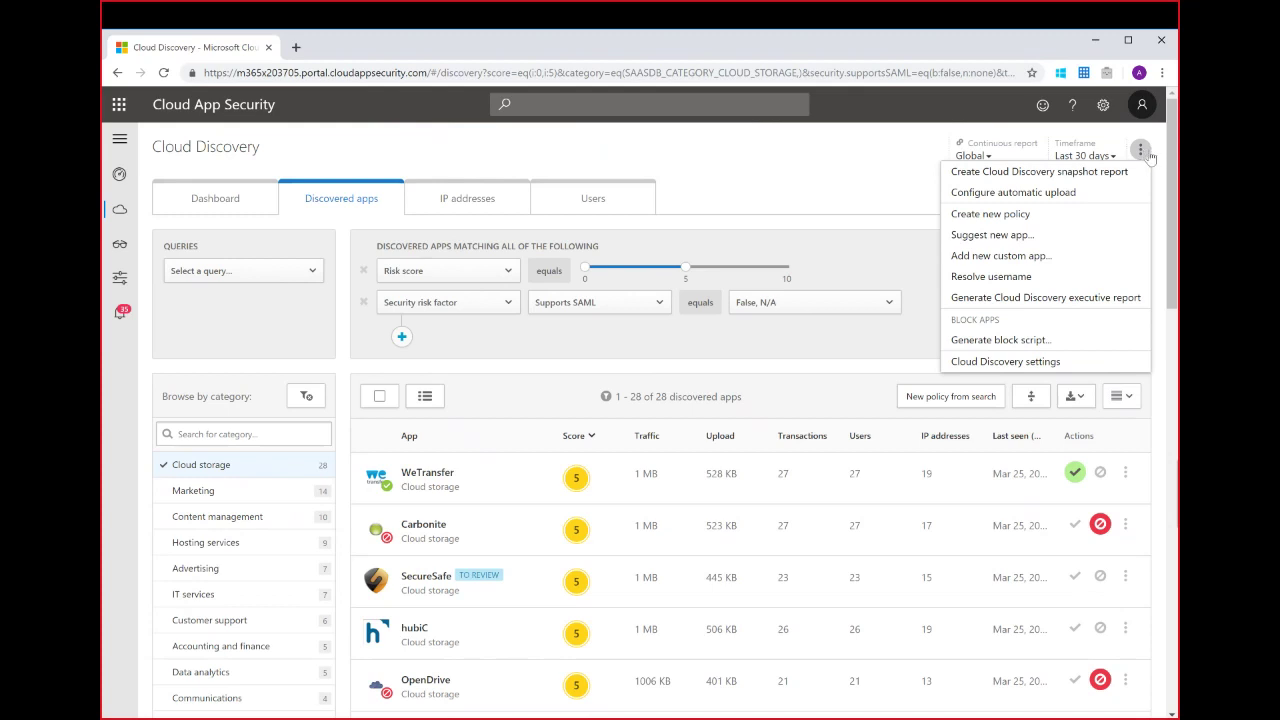
click(1028, 346)
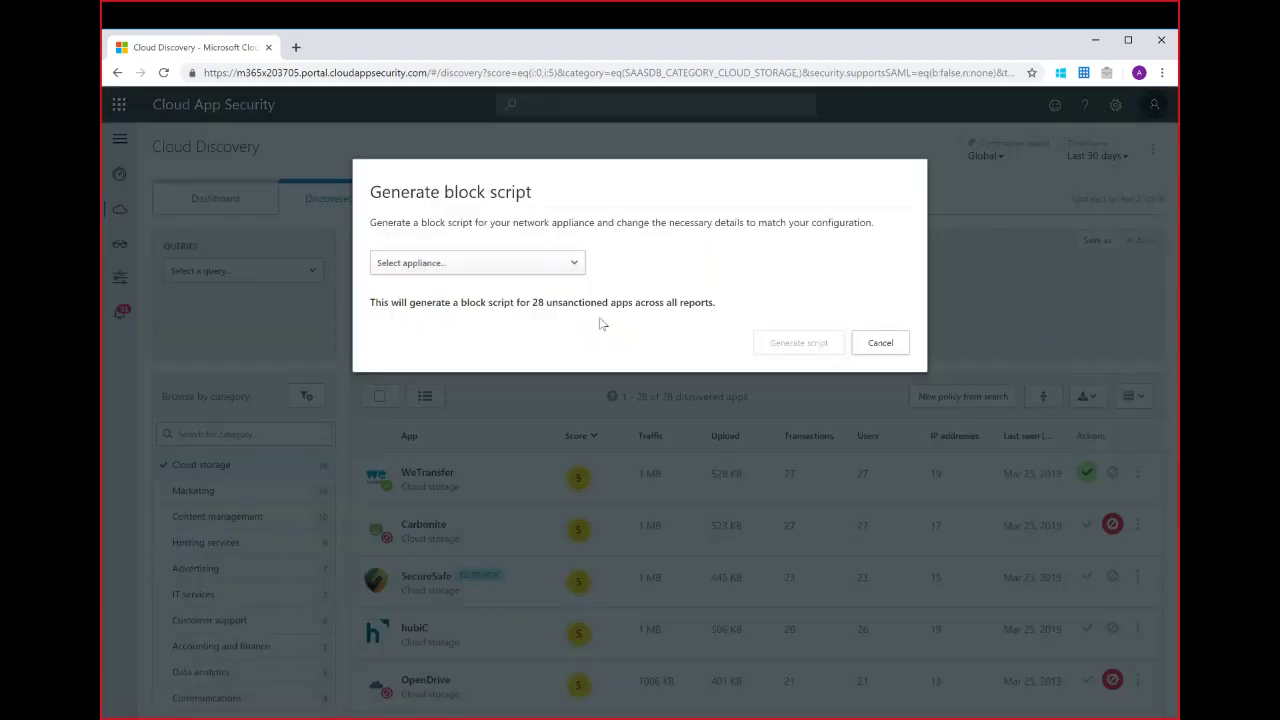
click(507, 265)
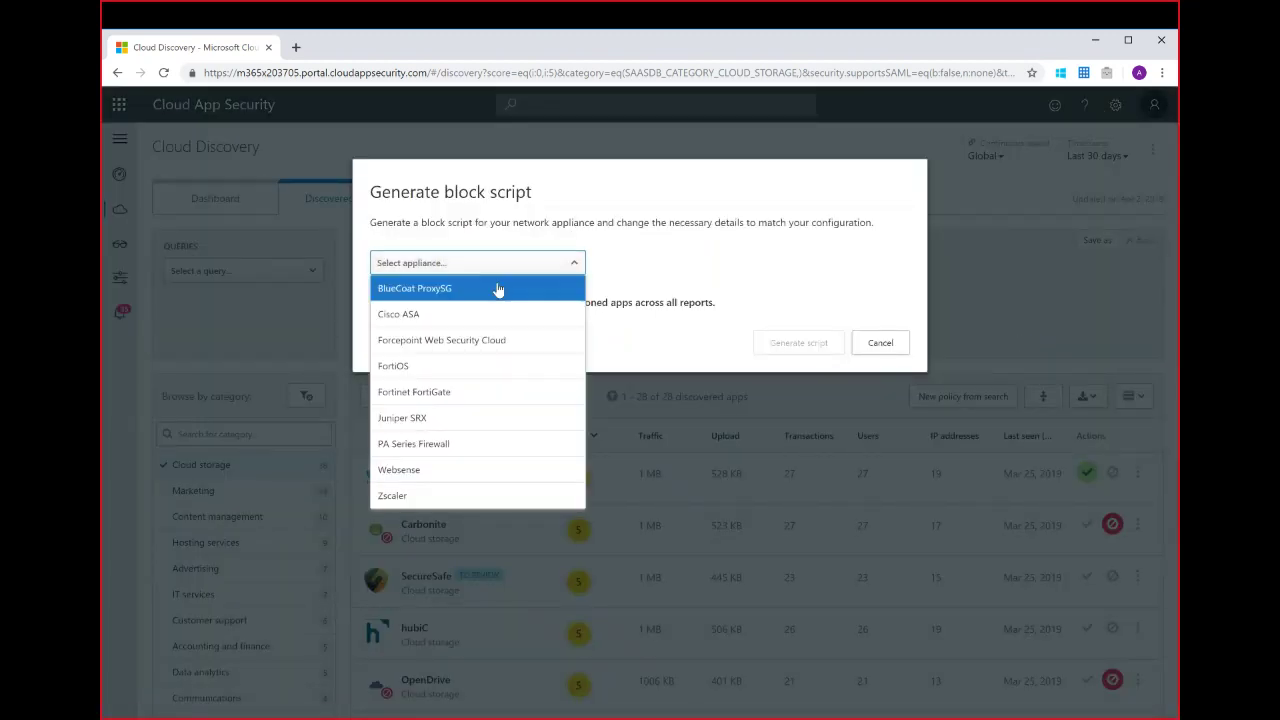
click(487, 444)
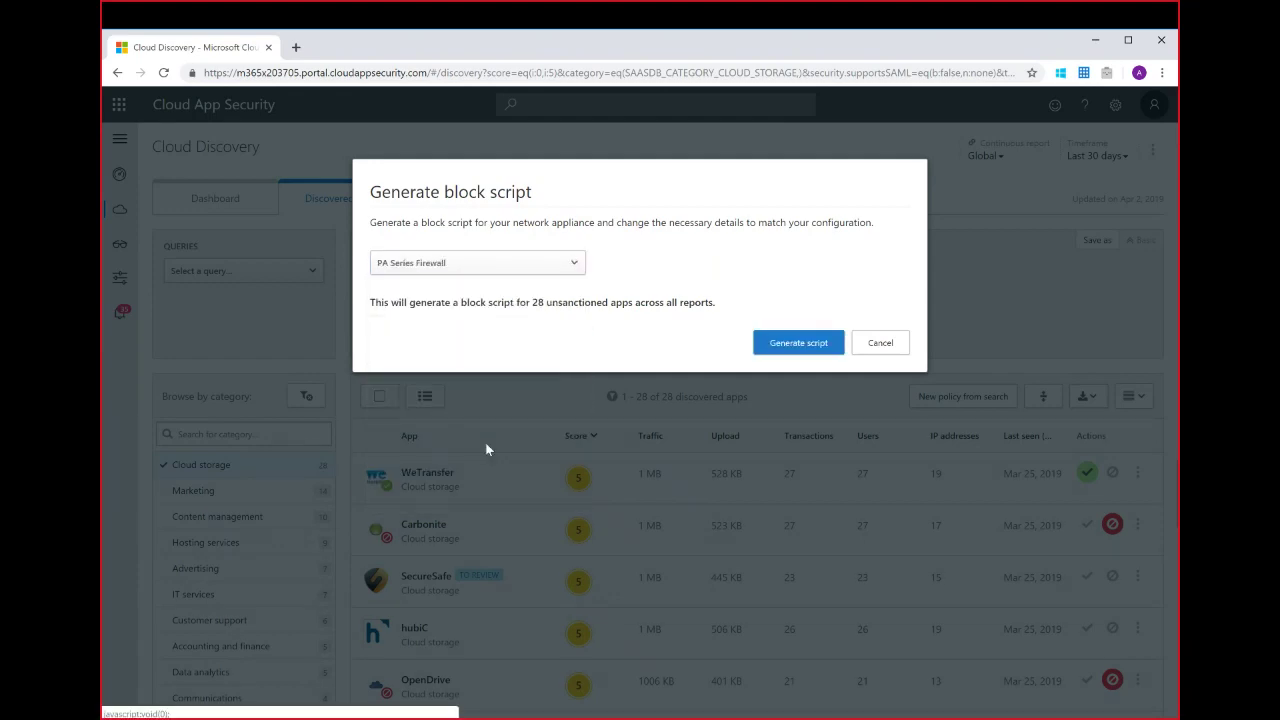
click(790, 344)
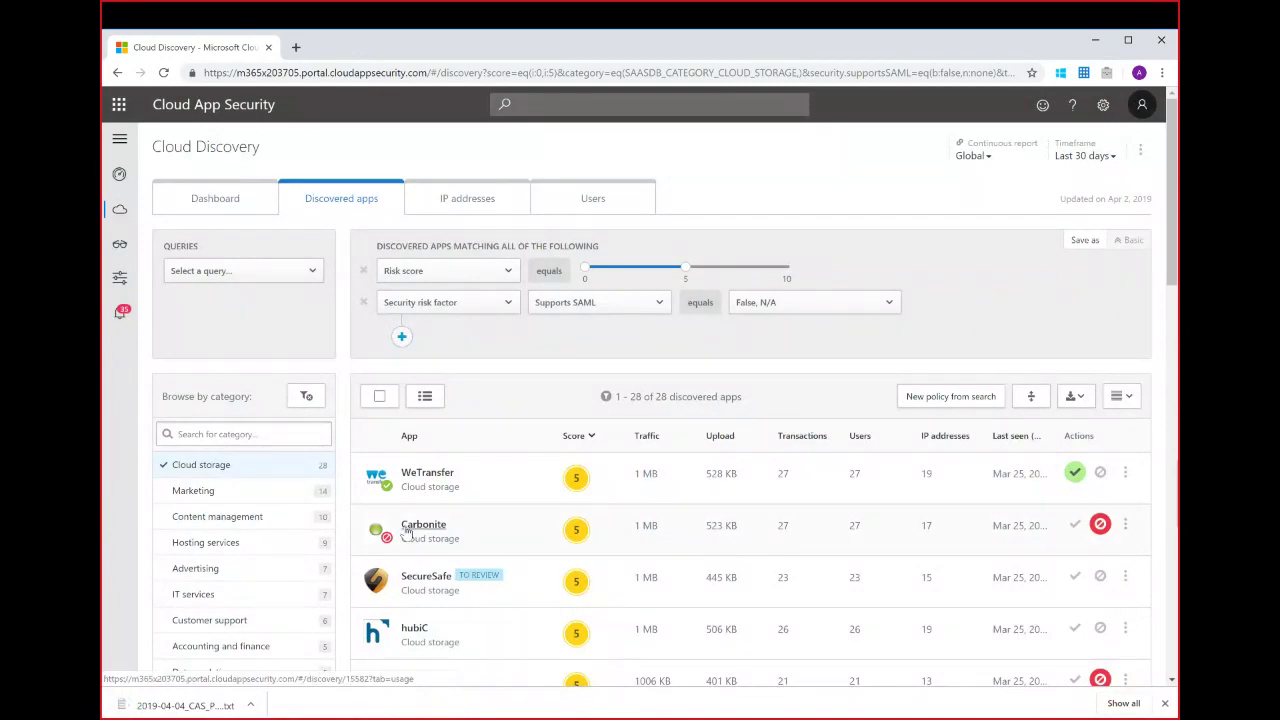
Review the downloaded Palo Alto block script in a widened Notepad window, highlight the secure.backblaze.com domain, and close the file
scroll(240, 620, down, 1)
click(175, 705)
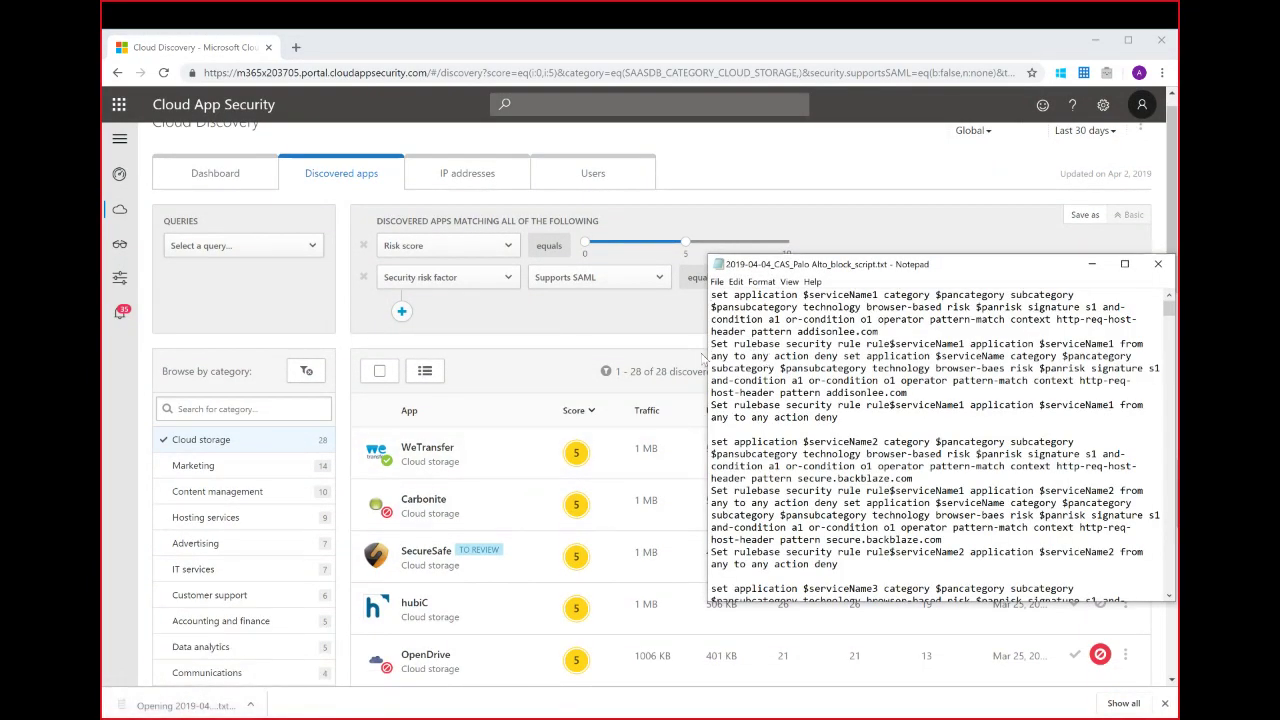
drag(703, 358, 185, 358)
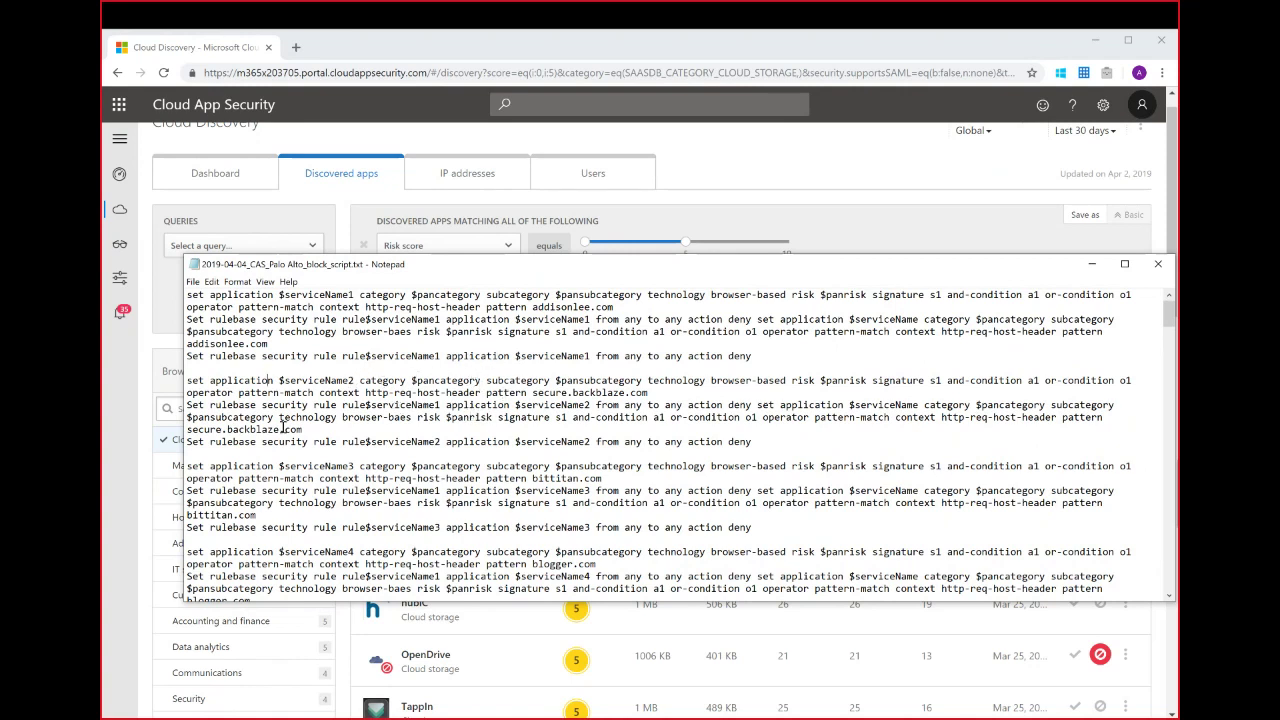
drag(315, 431, 188, 431)
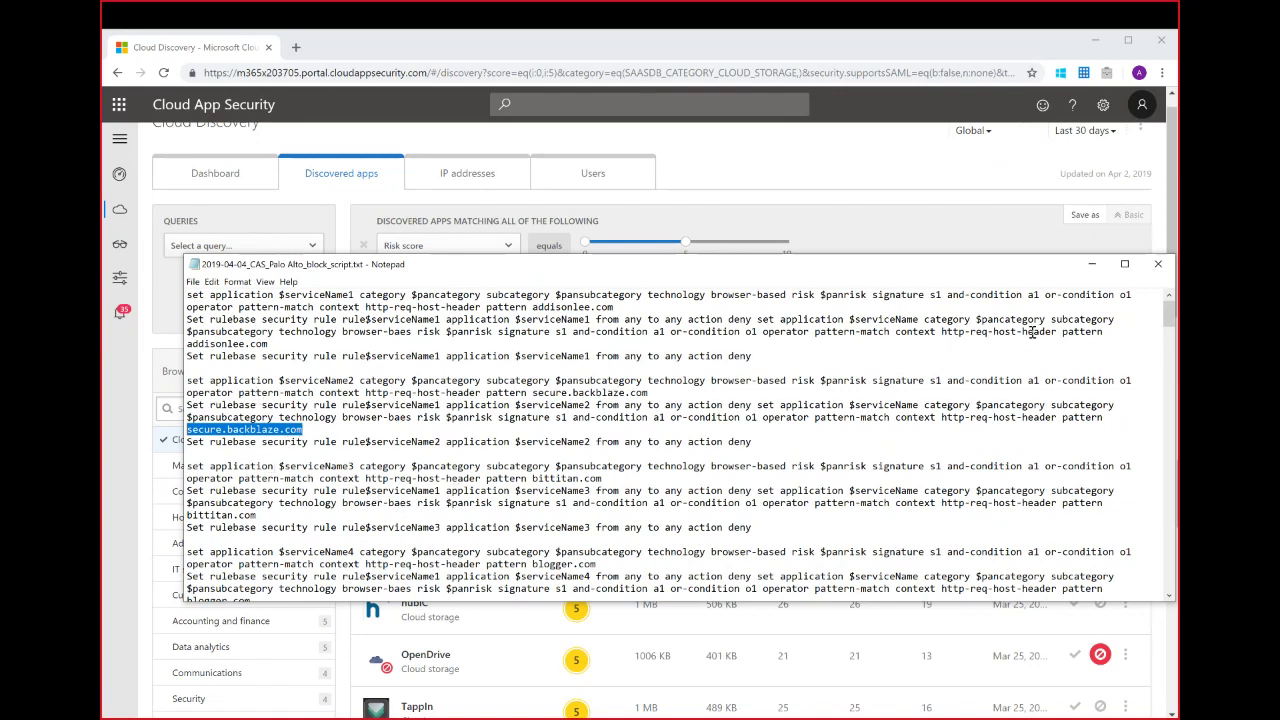
click(1158, 265)
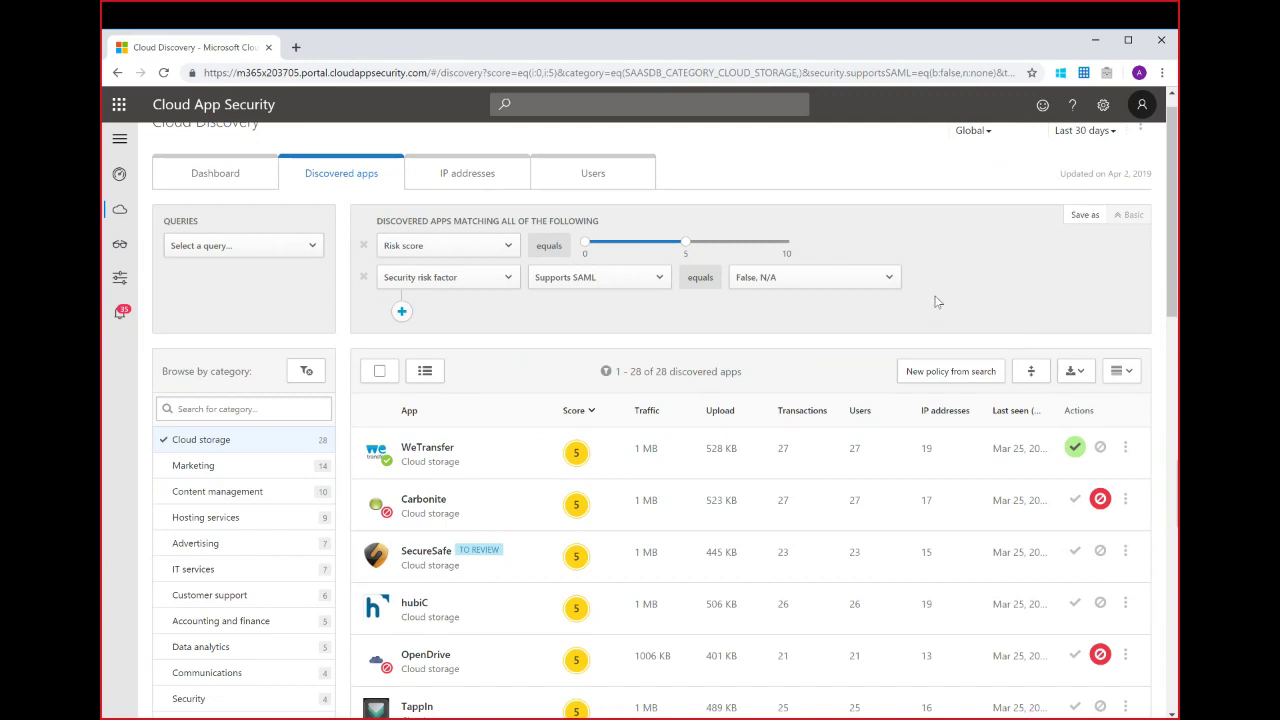
View the top 100 IP addresses in Cloud Discovery, sorted by traffic from highest to lowest
scroll(938, 302, up, 1)
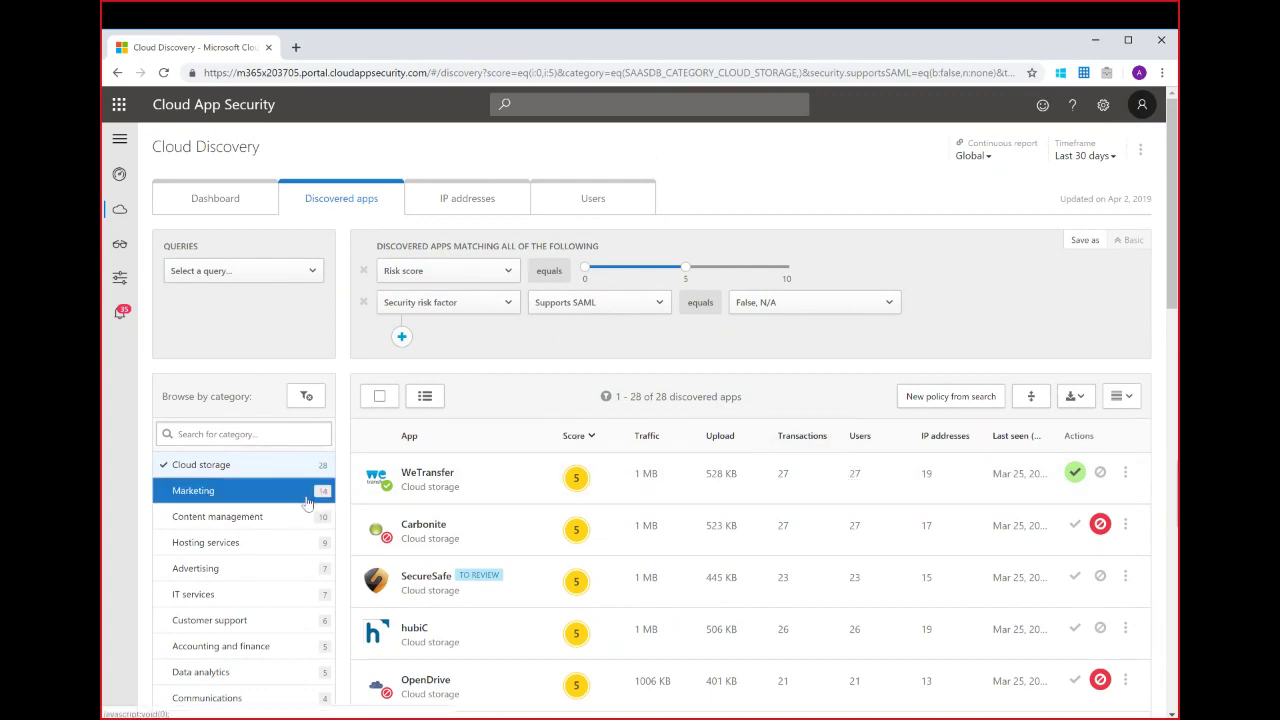
click(492, 206)
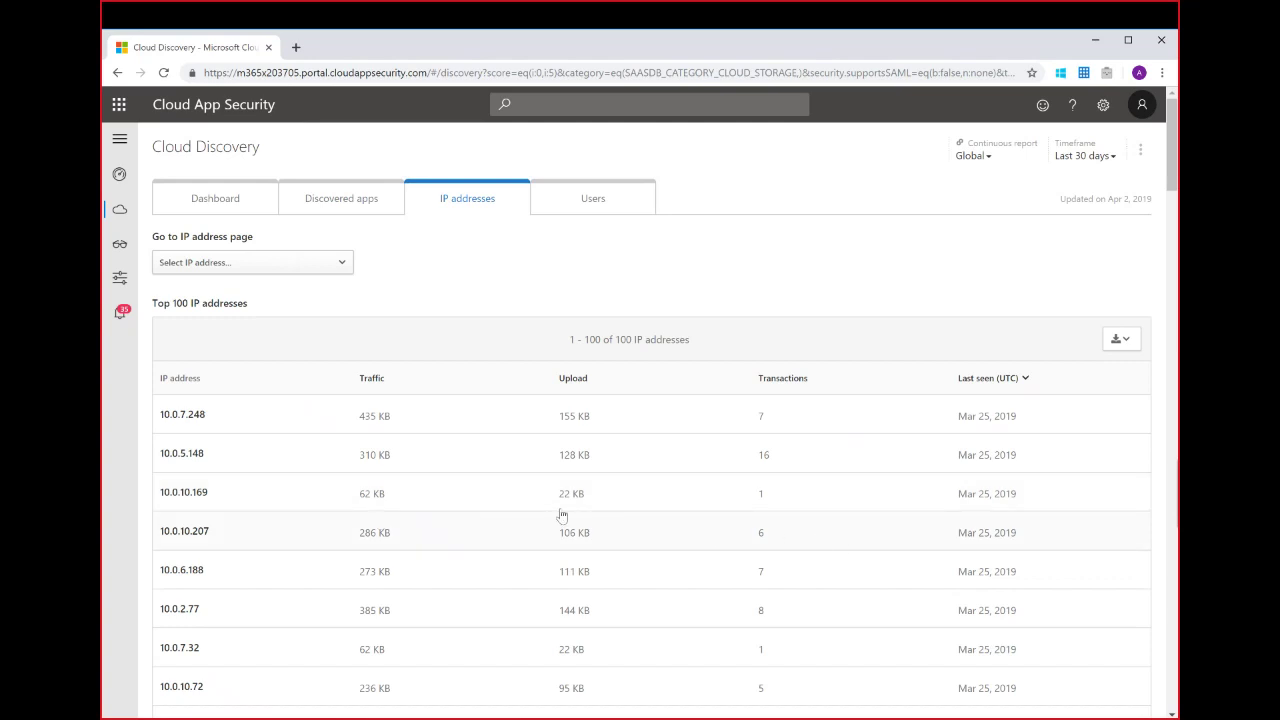
click(378, 380)
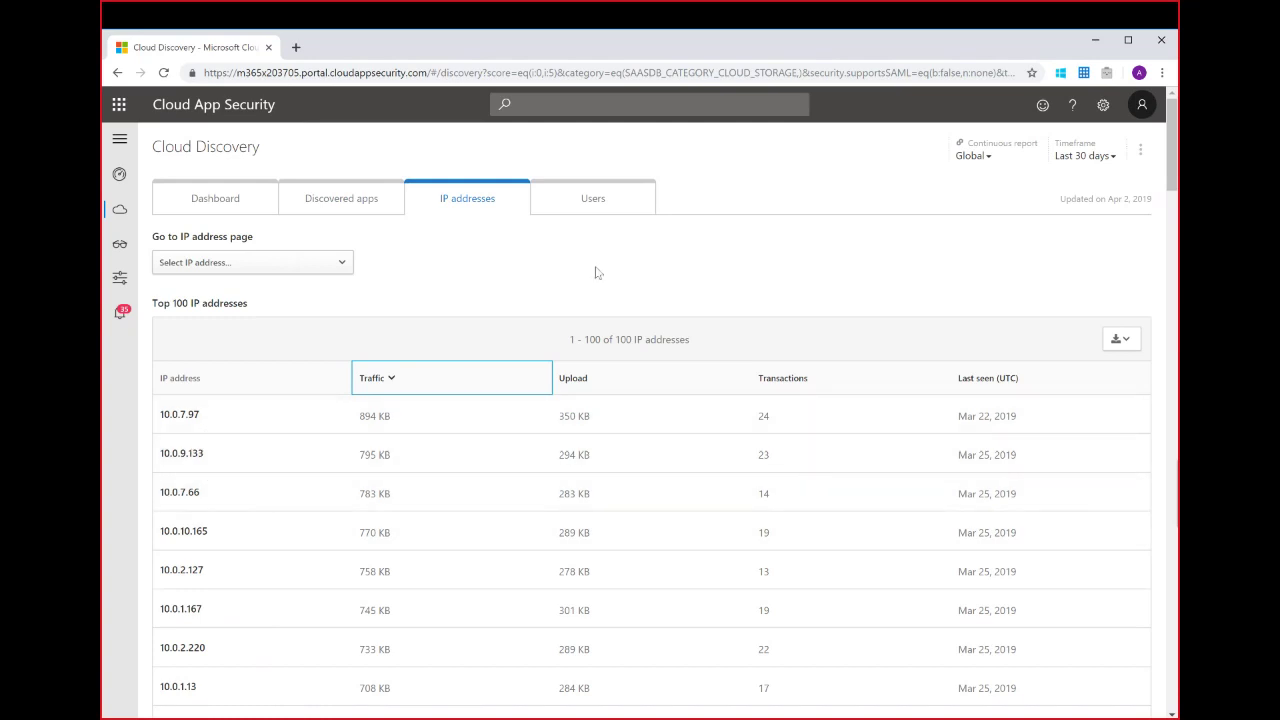
Examine the first listed user's transaction, traffic, upload and download charts and the anonymized username, and return to the users list
click(608, 202)
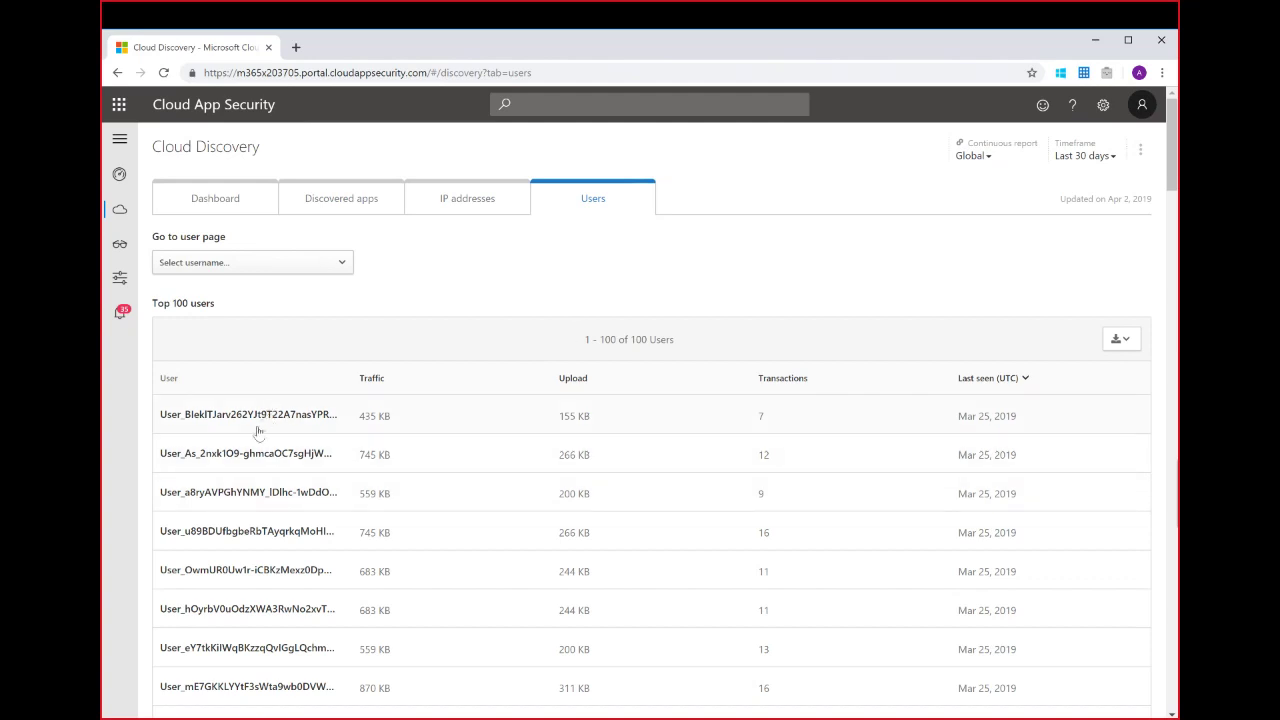
click(293, 418)
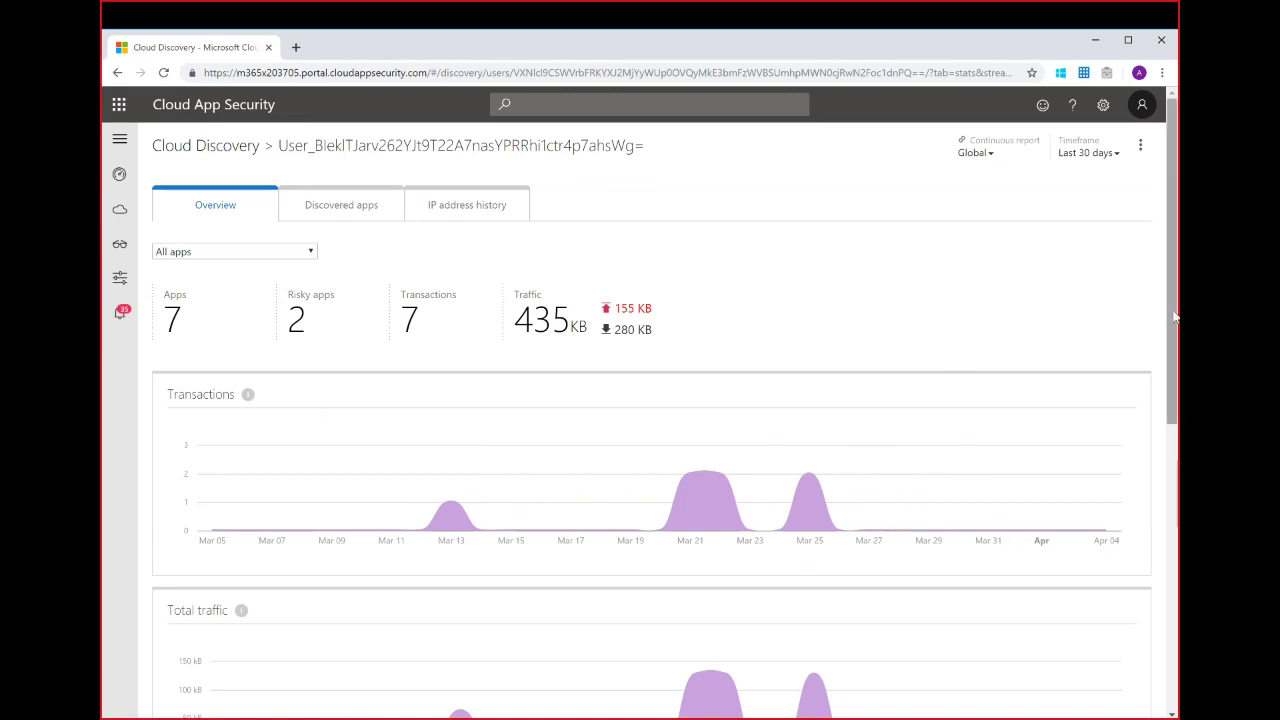
drag(1175, 317, 1129, 586)
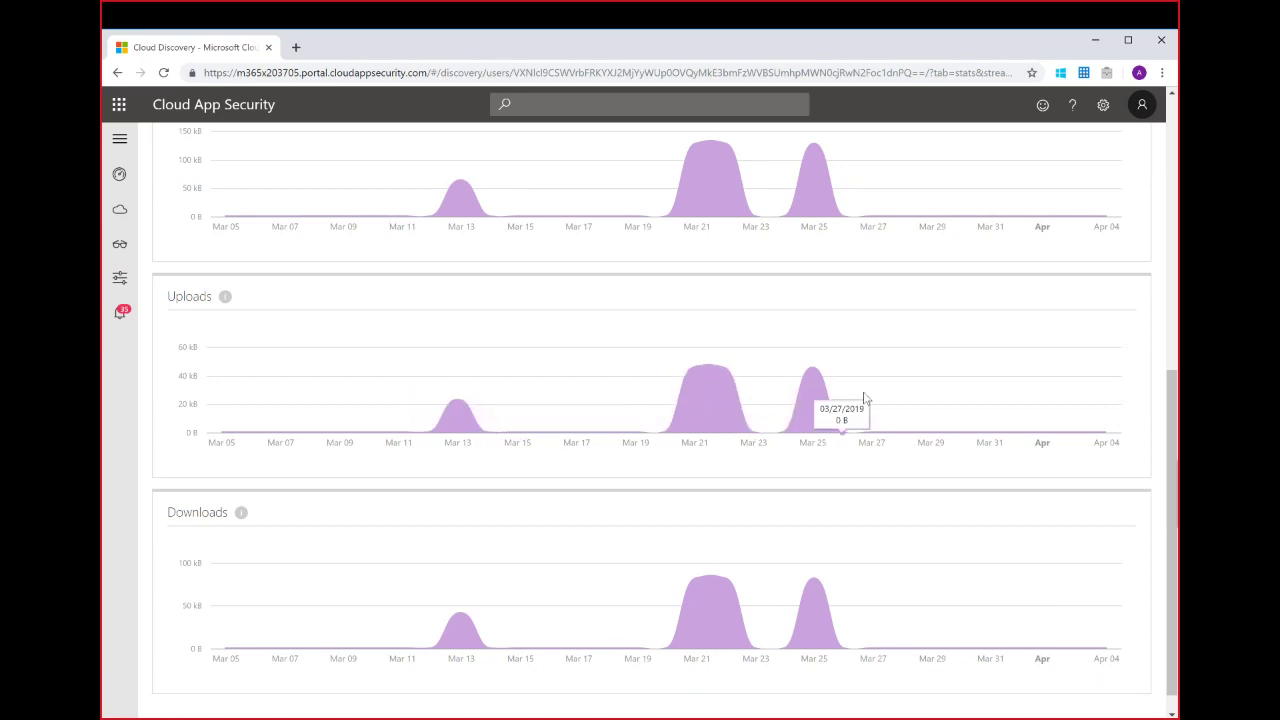
drag(1169, 418, 1152, 127)
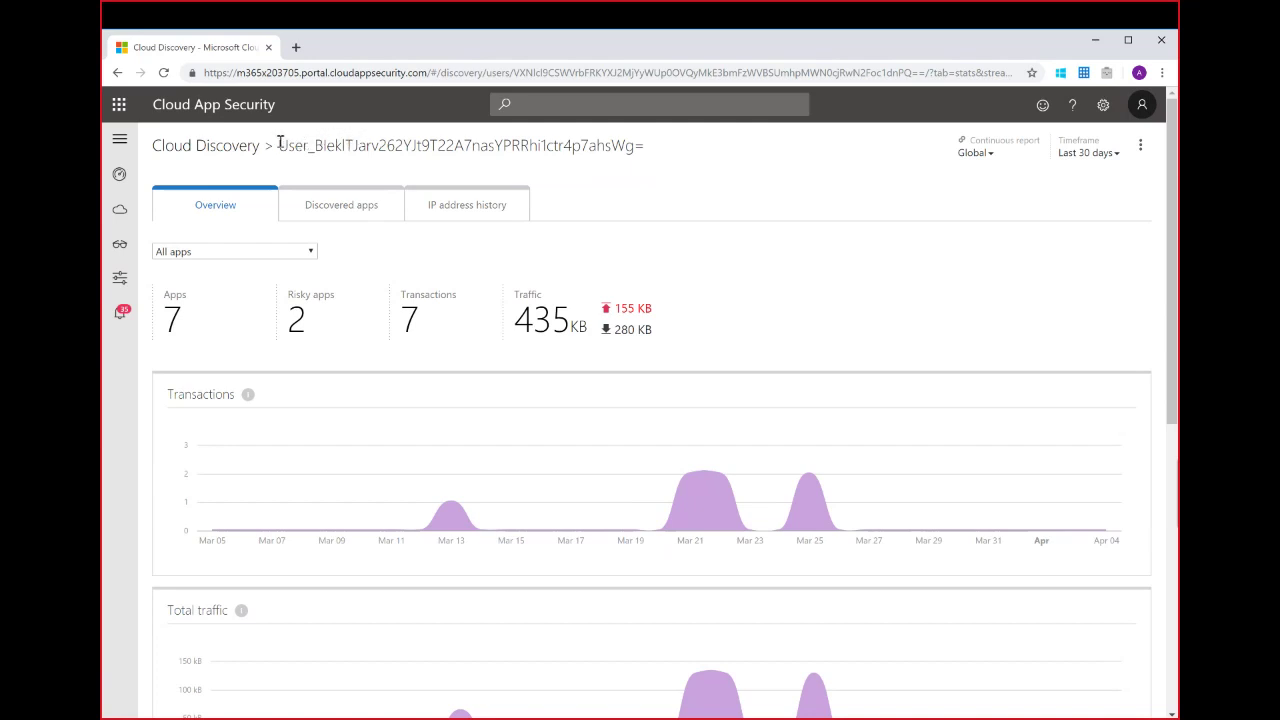
drag(283, 144, 640, 150)
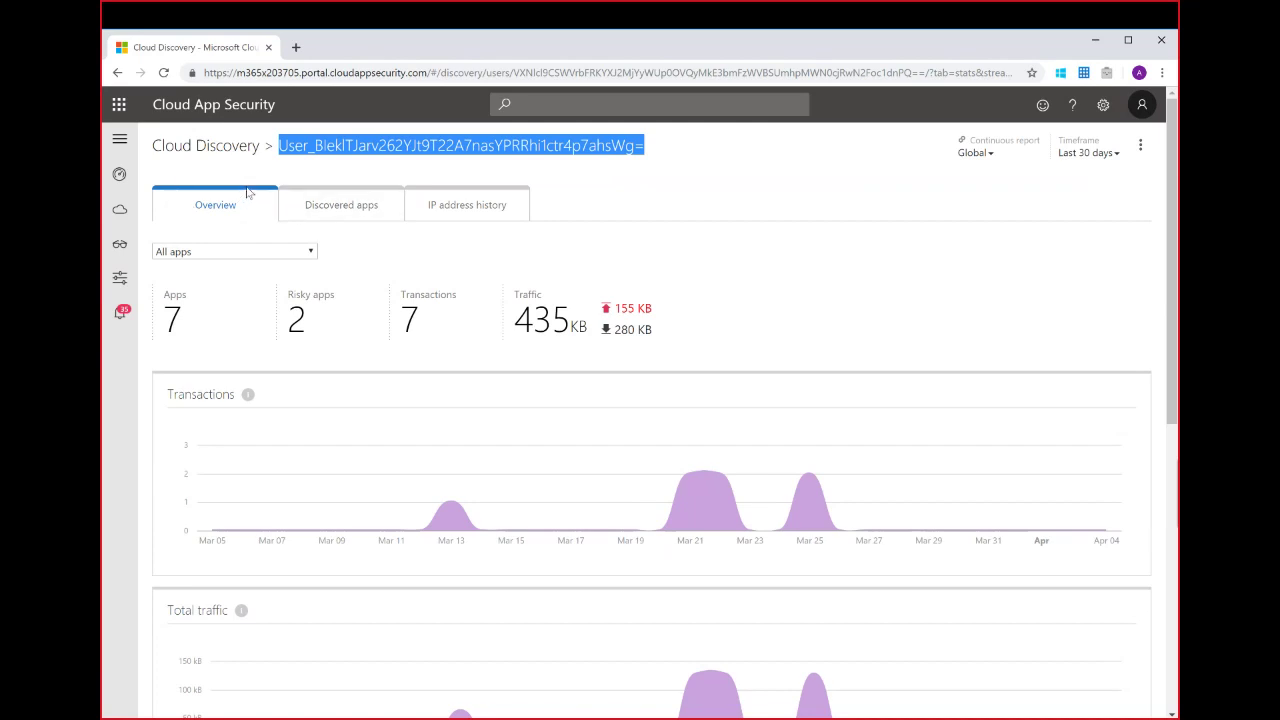
click(117, 73)
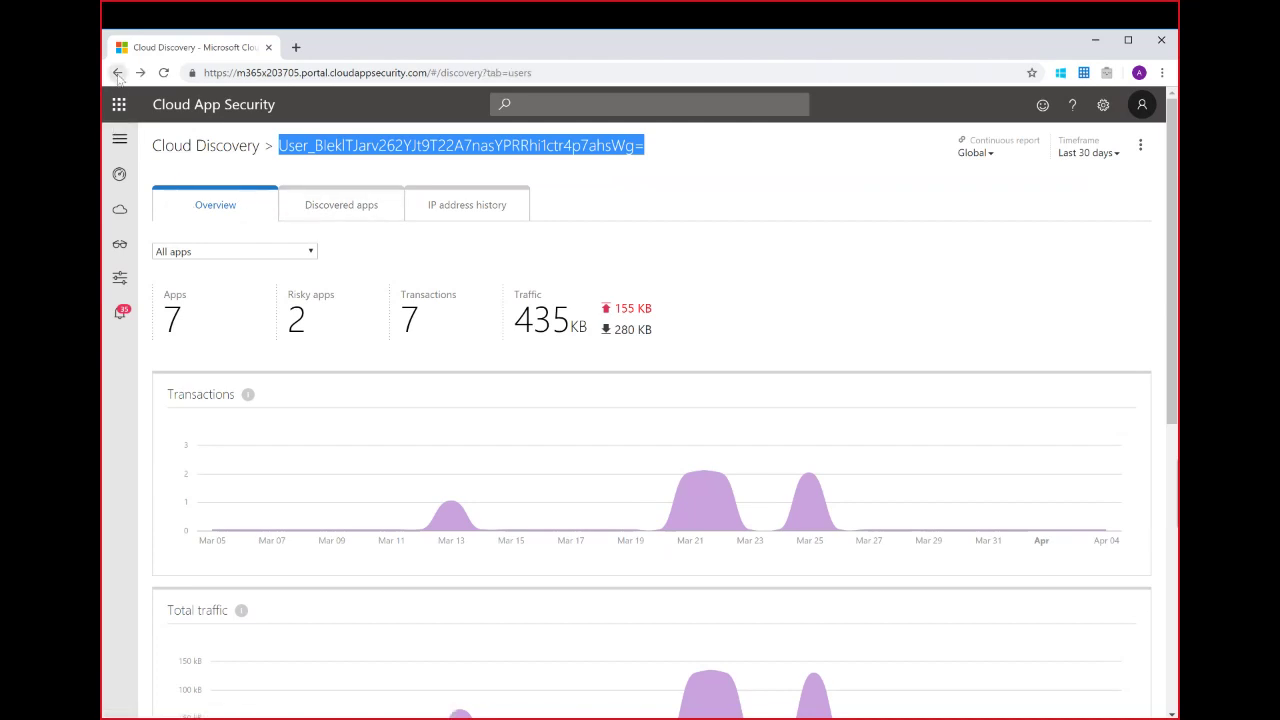
Filter the discovered apps to risk scores 0 to 4
click(341, 205)
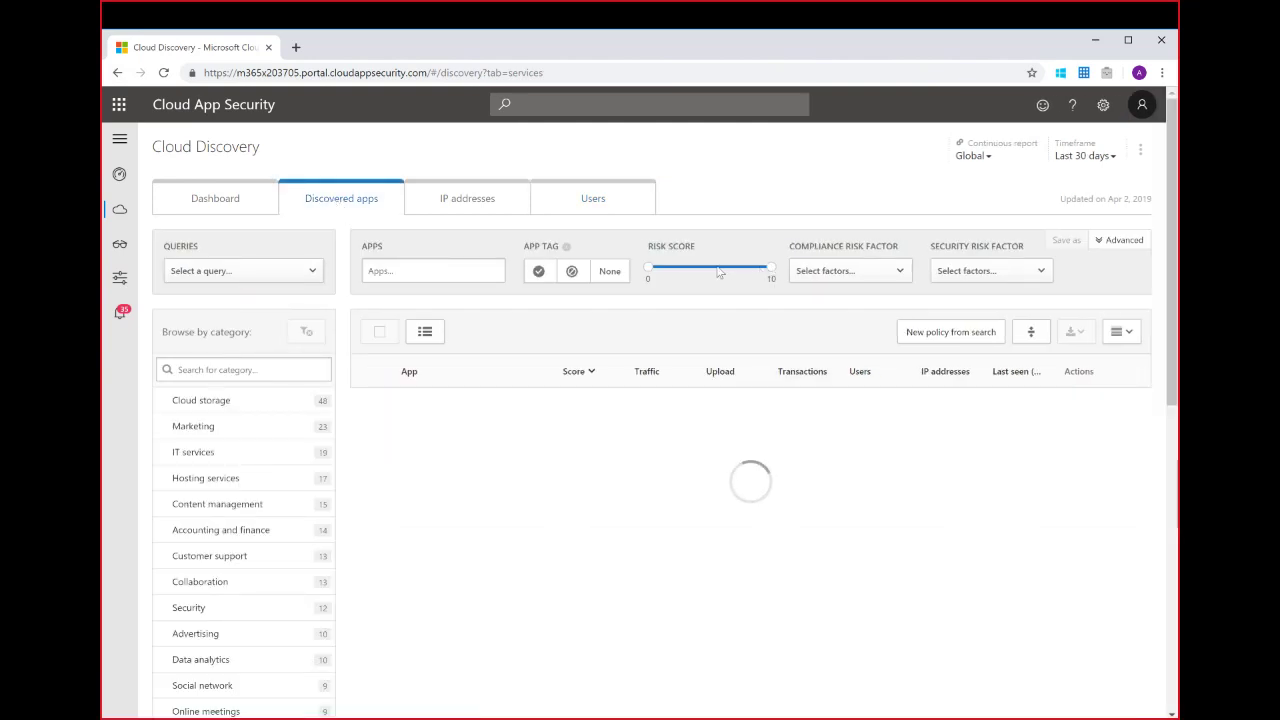
drag(770, 268, 698, 268)
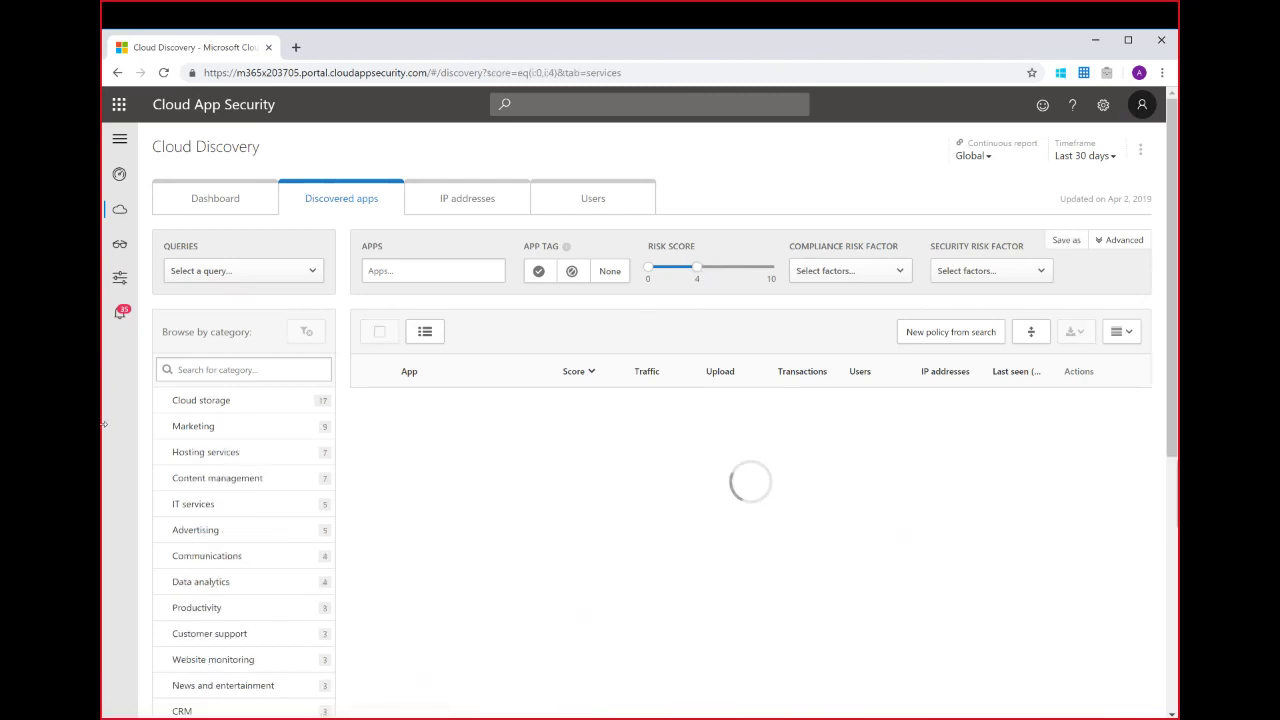
Filter the discovered apps to Cloud storage and start a new policy from that search, naming it "Discovery demo"
click(213, 404)
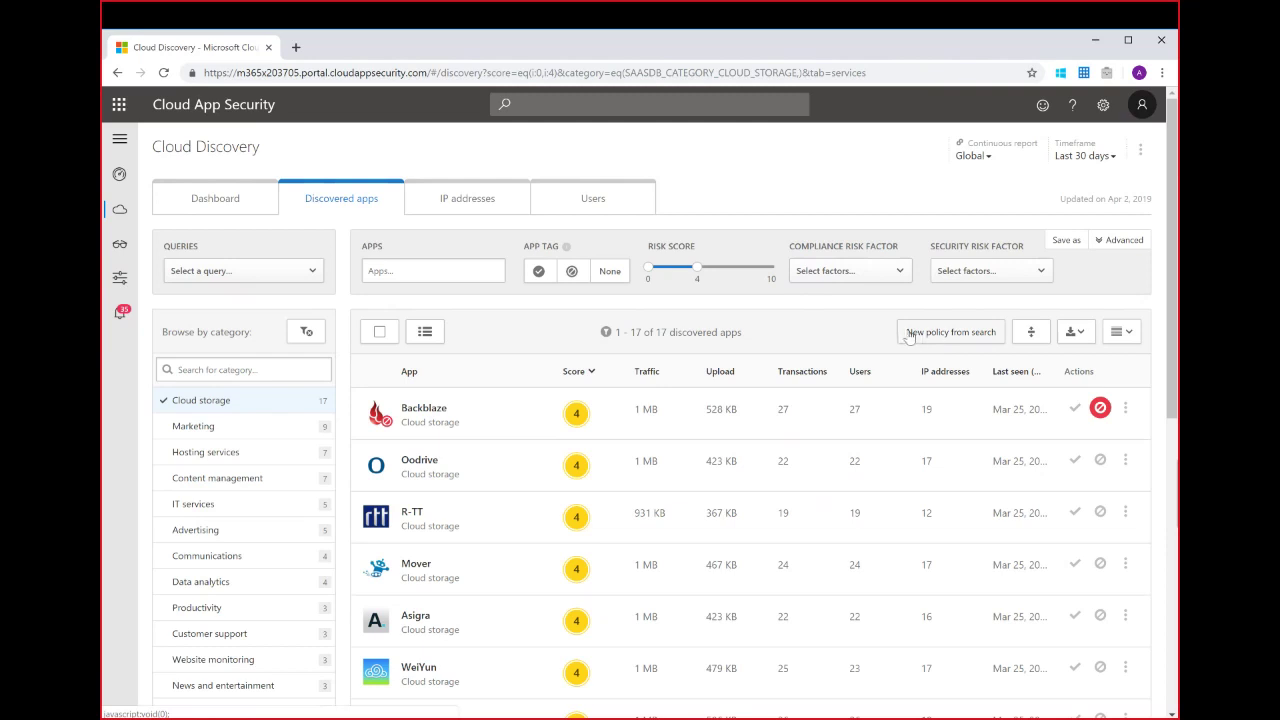
click(967, 337)
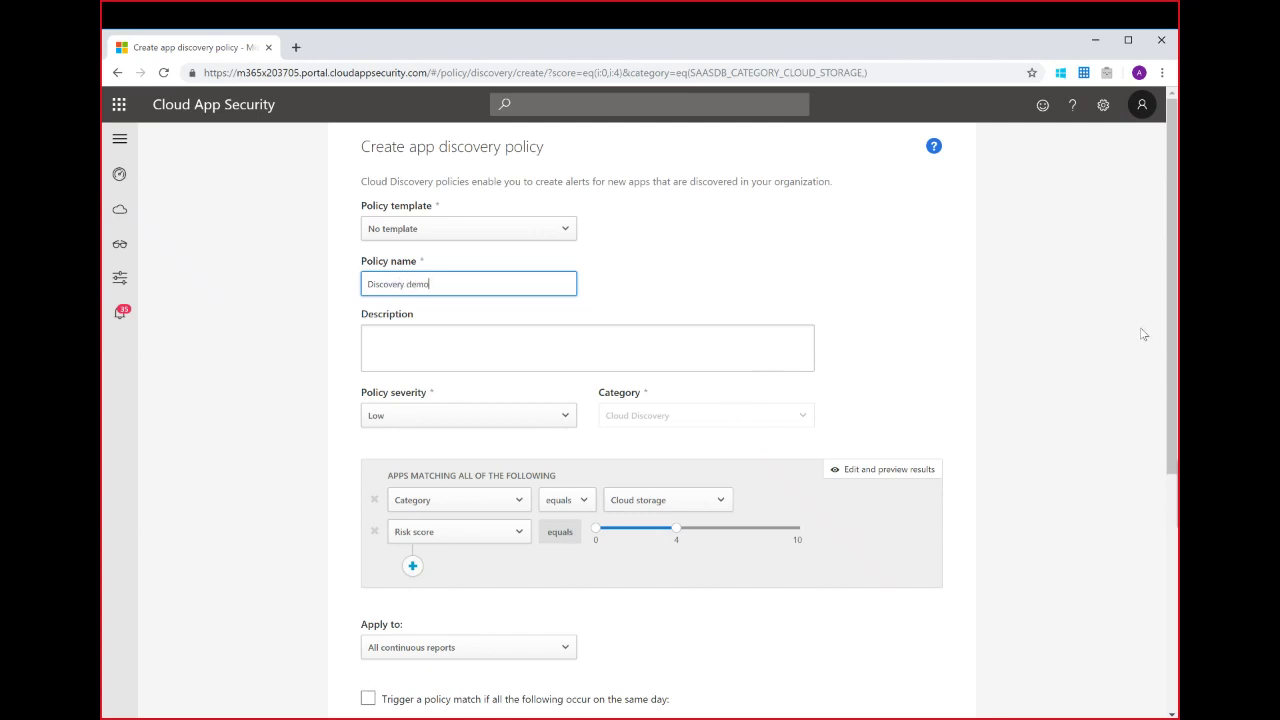
Apply the app discovery policy to specific continuous reports and select the US Employees stream
drag(1168, 323, 1176, 505)
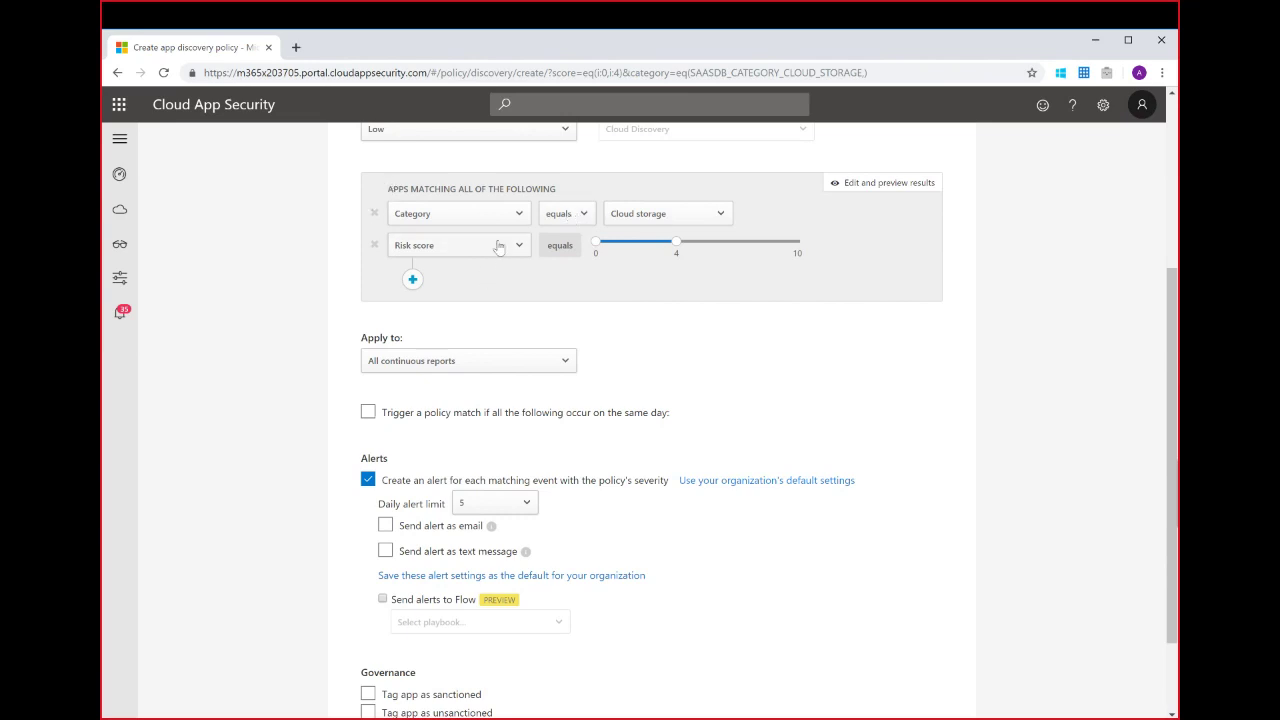
click(443, 366)
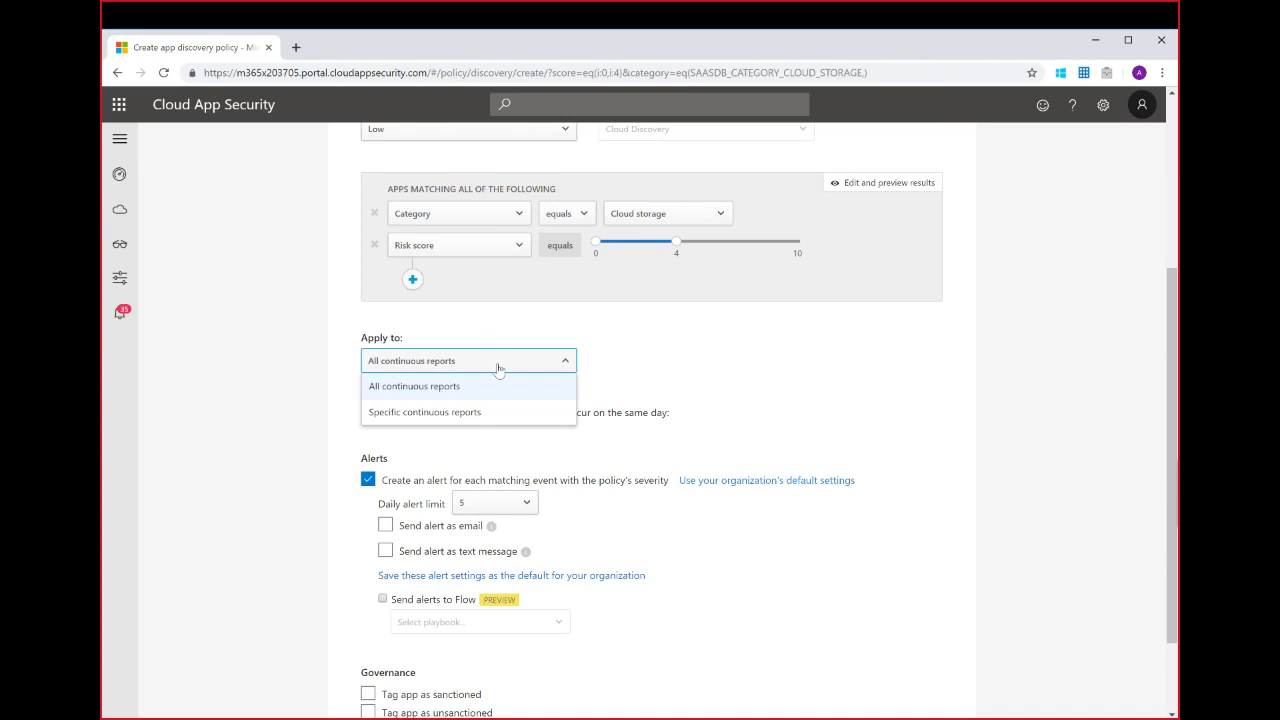
click(437, 412)
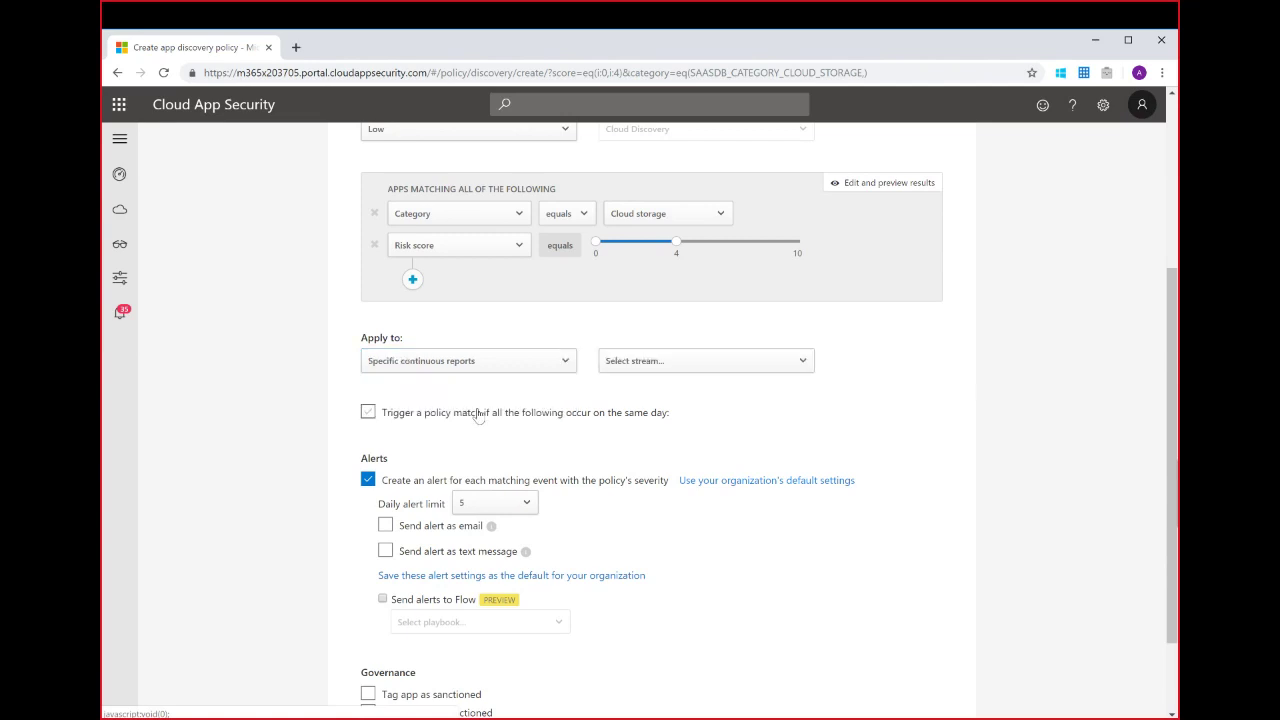
click(742, 368)
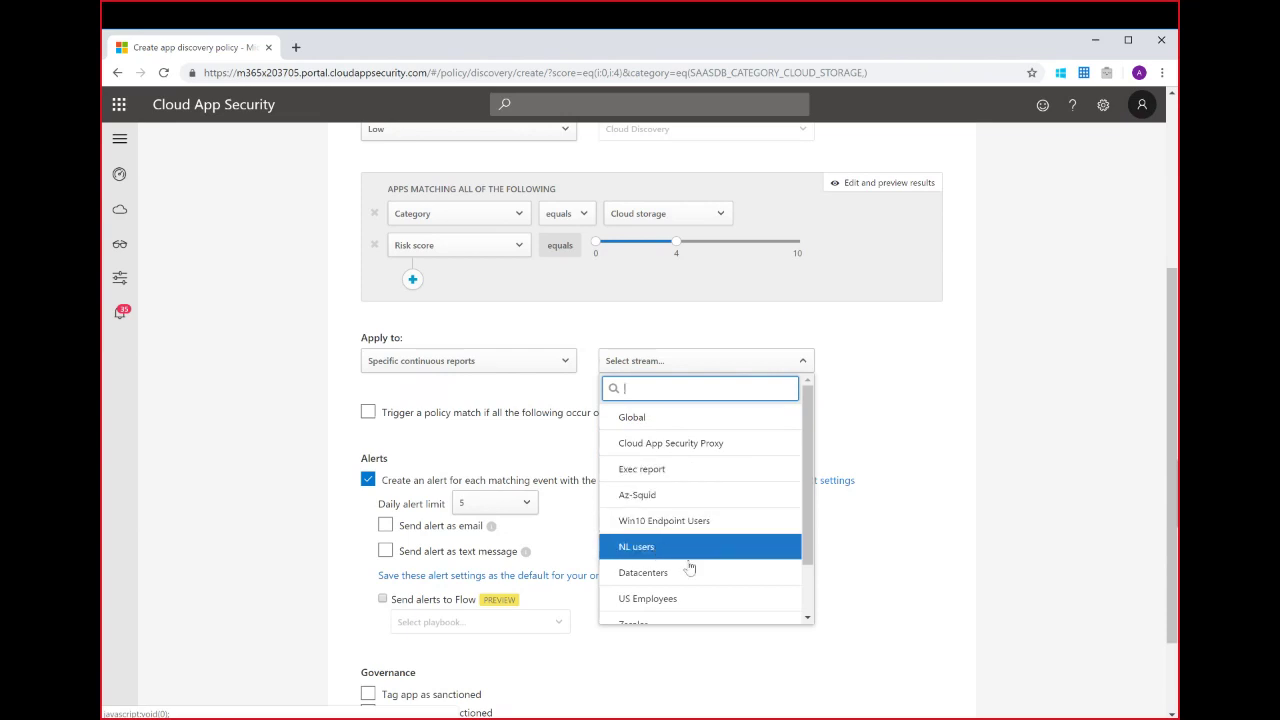
click(675, 598)
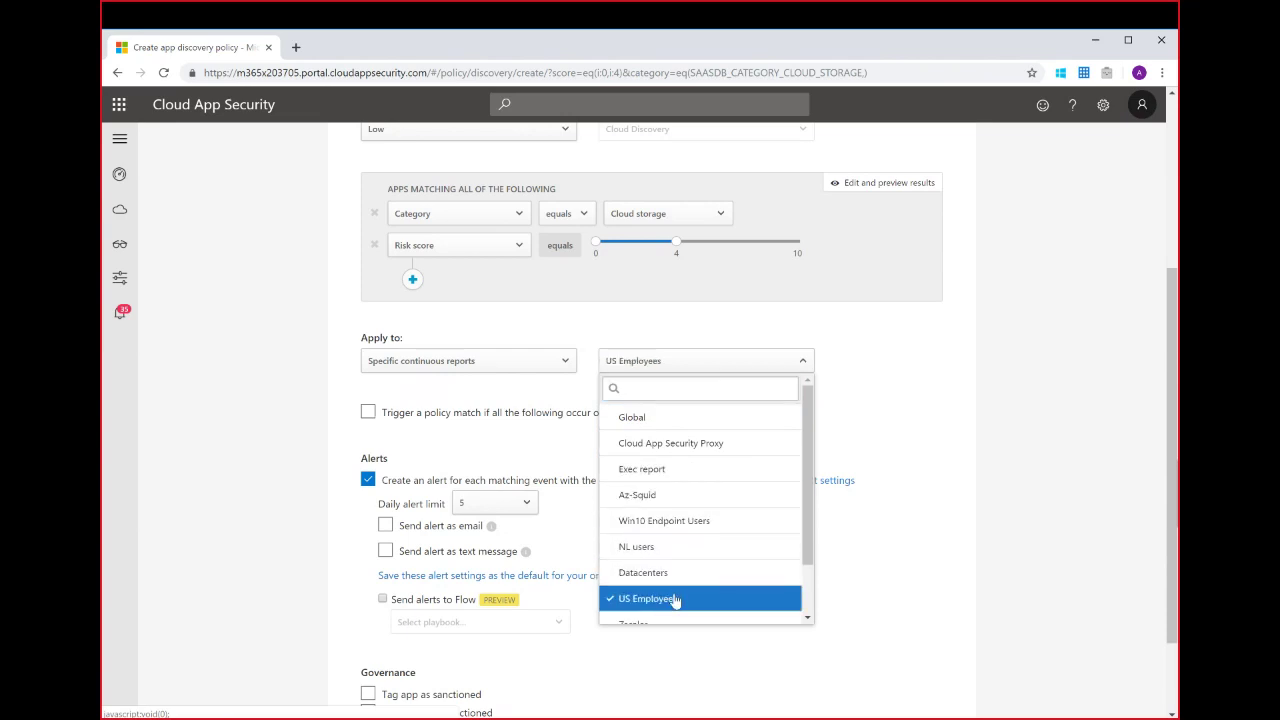
click(928, 409)
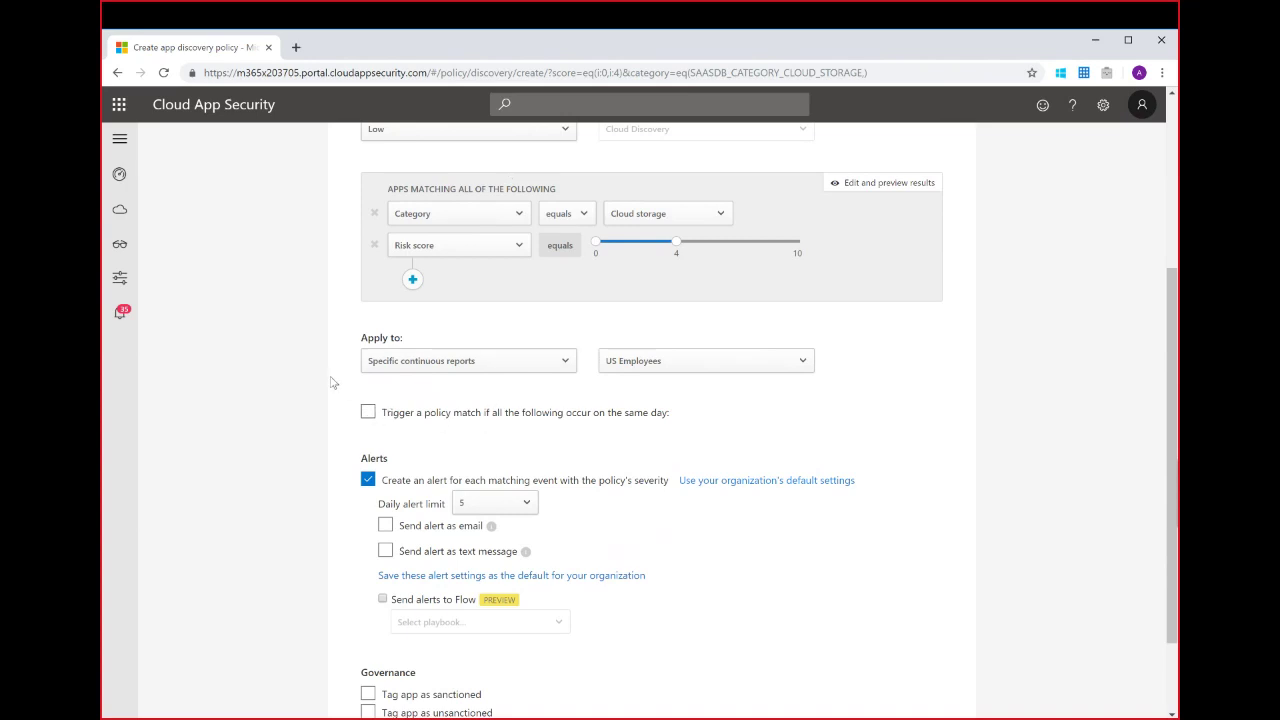
Enable the governance action that tags matching apps as unsanctioned, and create the policy
scroll(333, 383, down, 2)
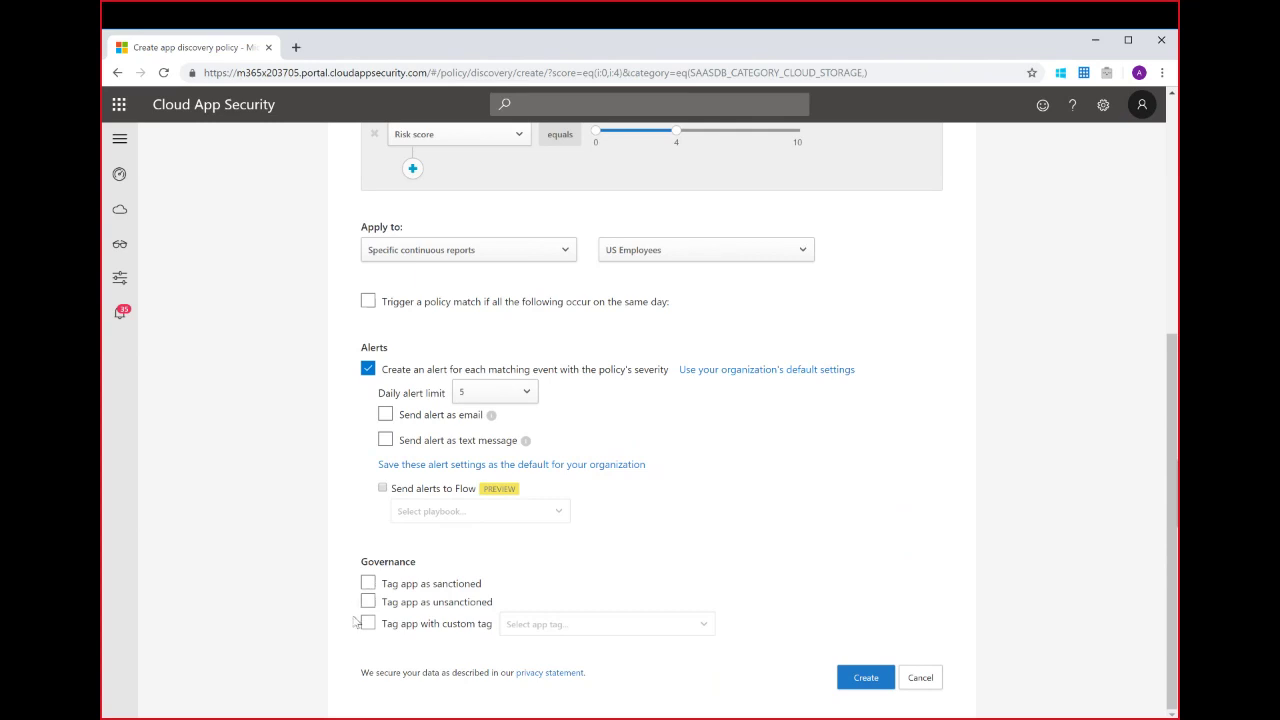
scroll(355, 398, up, 2)
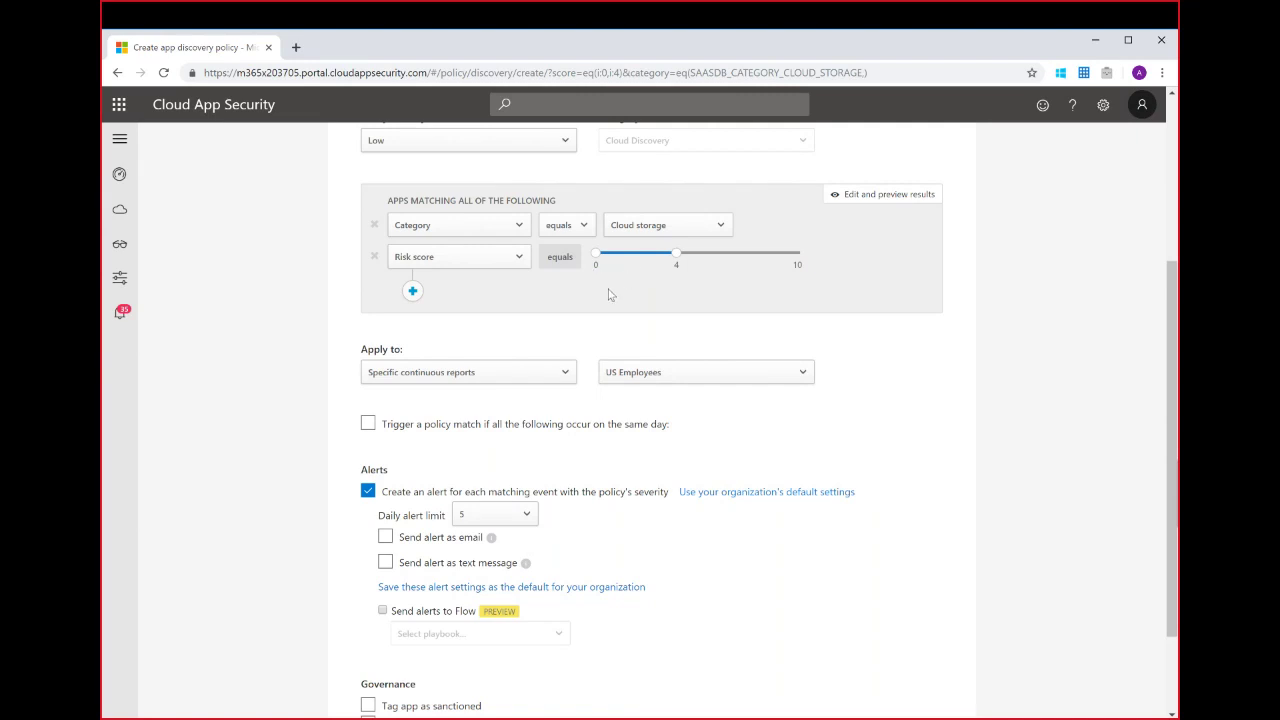
scroll(608, 294, down, 2)
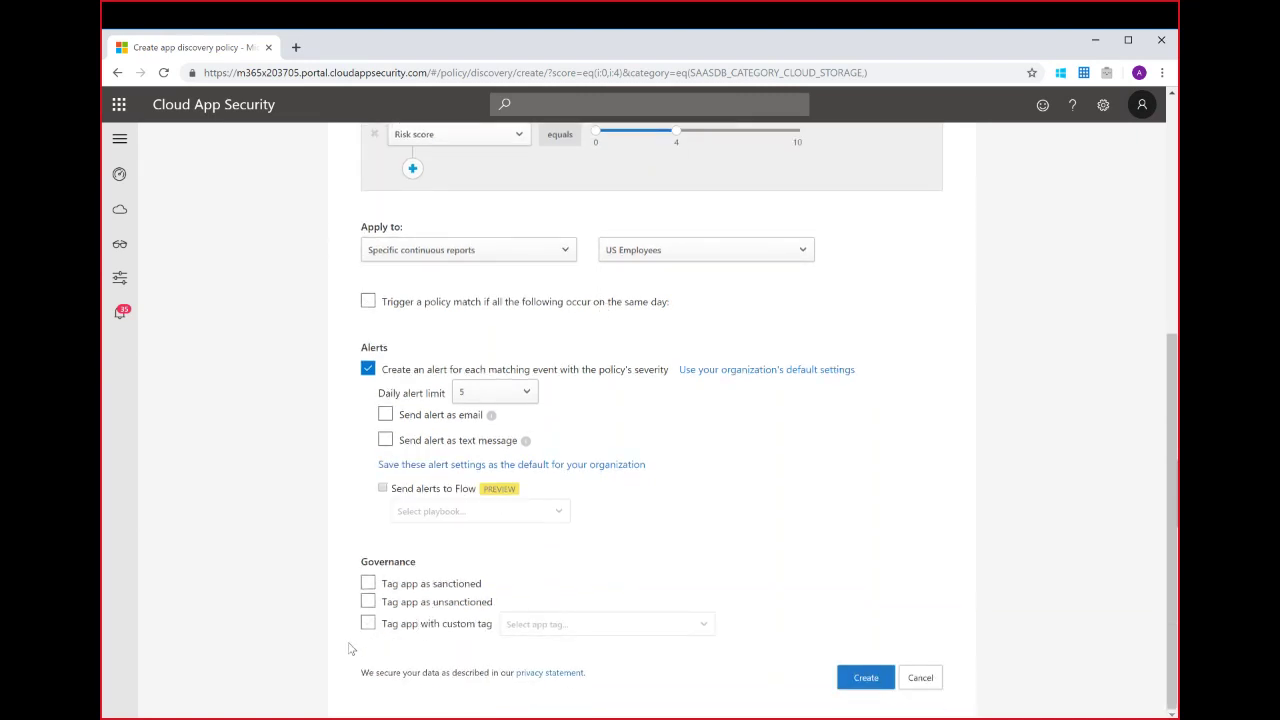
click(368, 601)
click(866, 680)
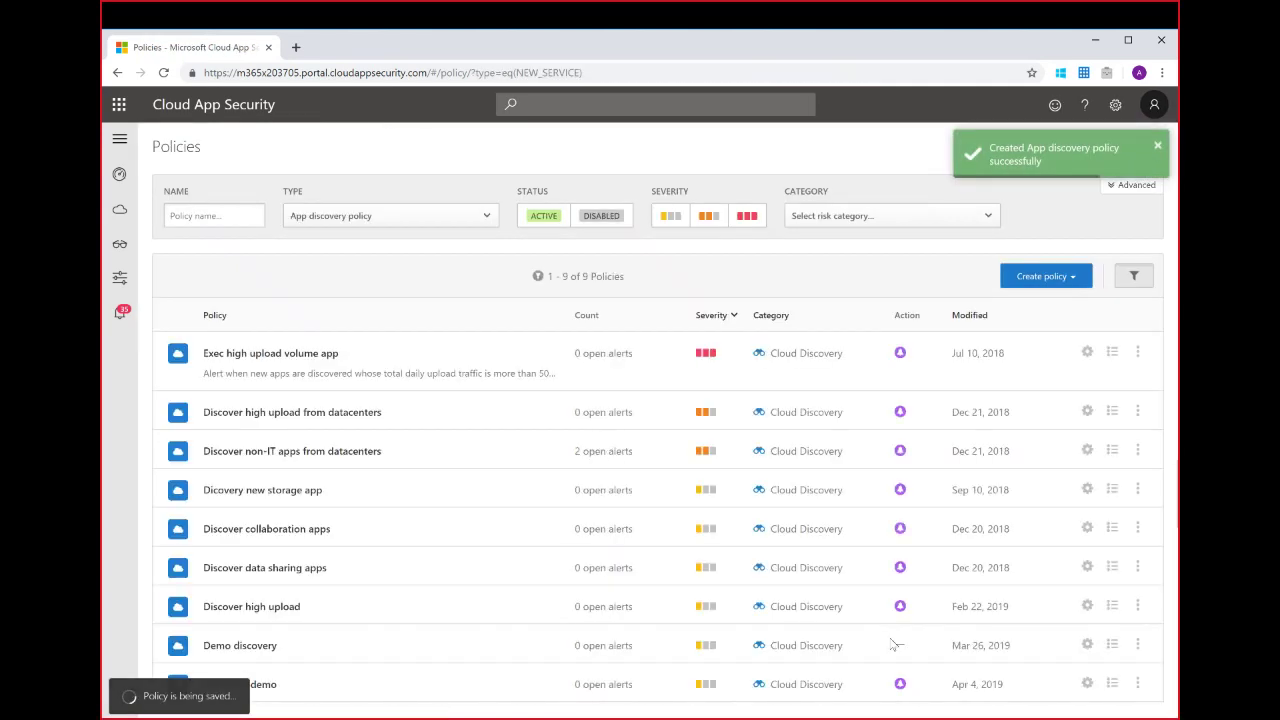
Filter the policies list to the Cloud Discovery anomaly detection policy type instead of app discovery policies
click(352, 218)
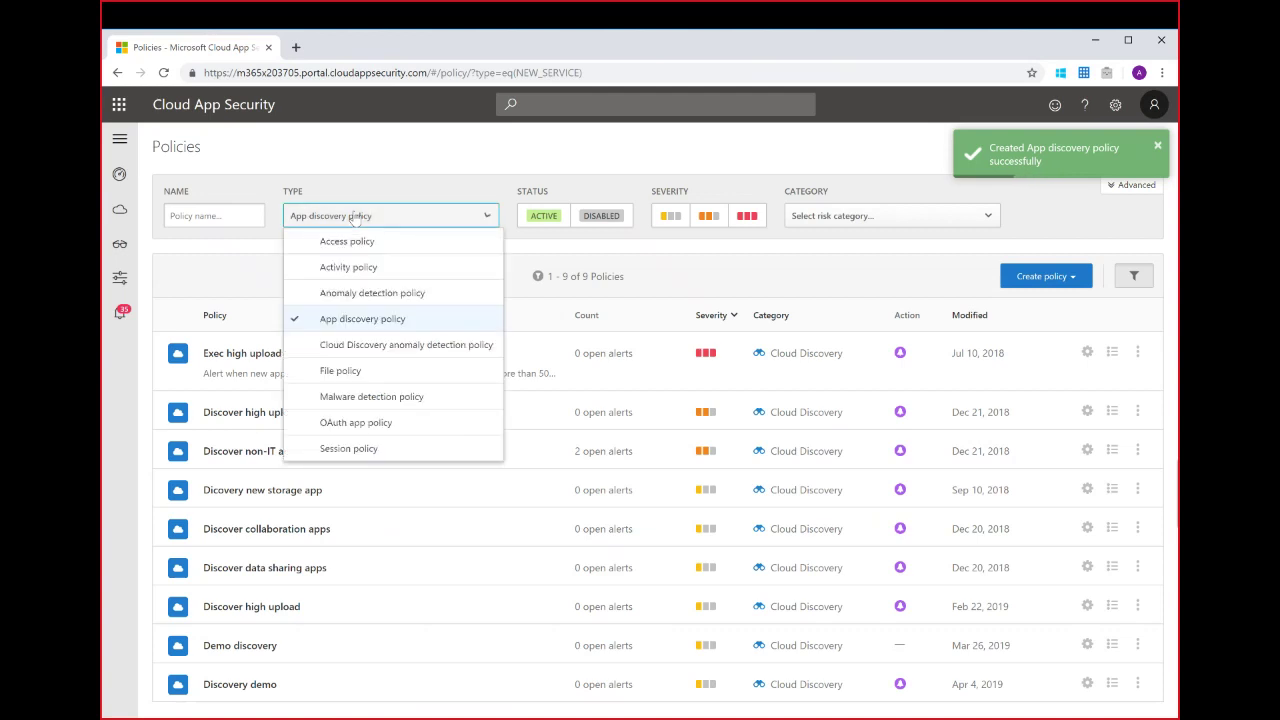
click(368, 319)
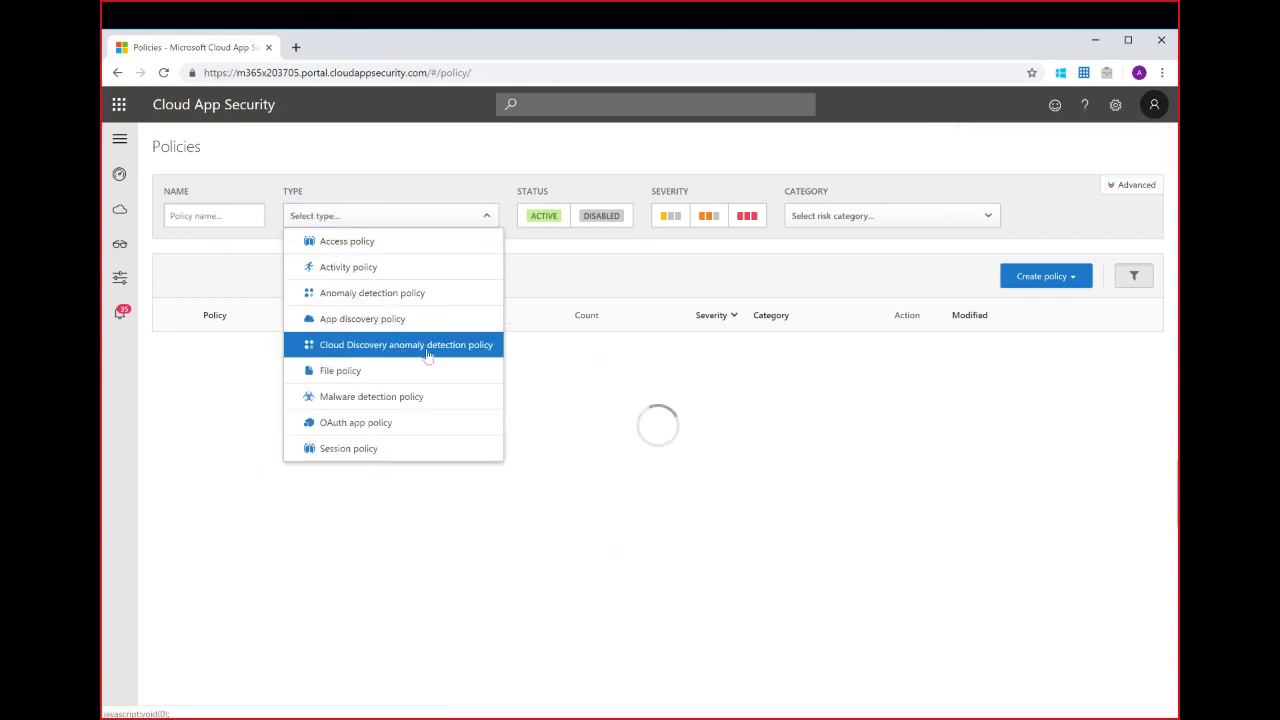
click(438, 348)
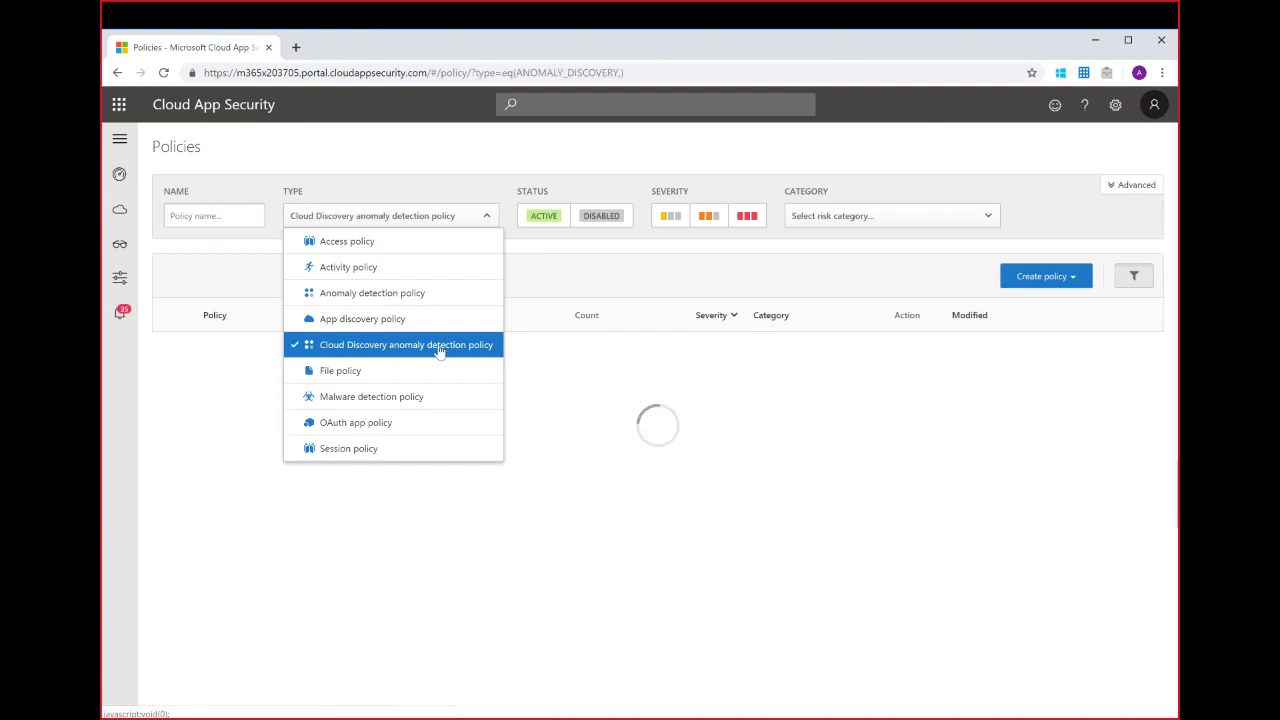
click(403, 180)
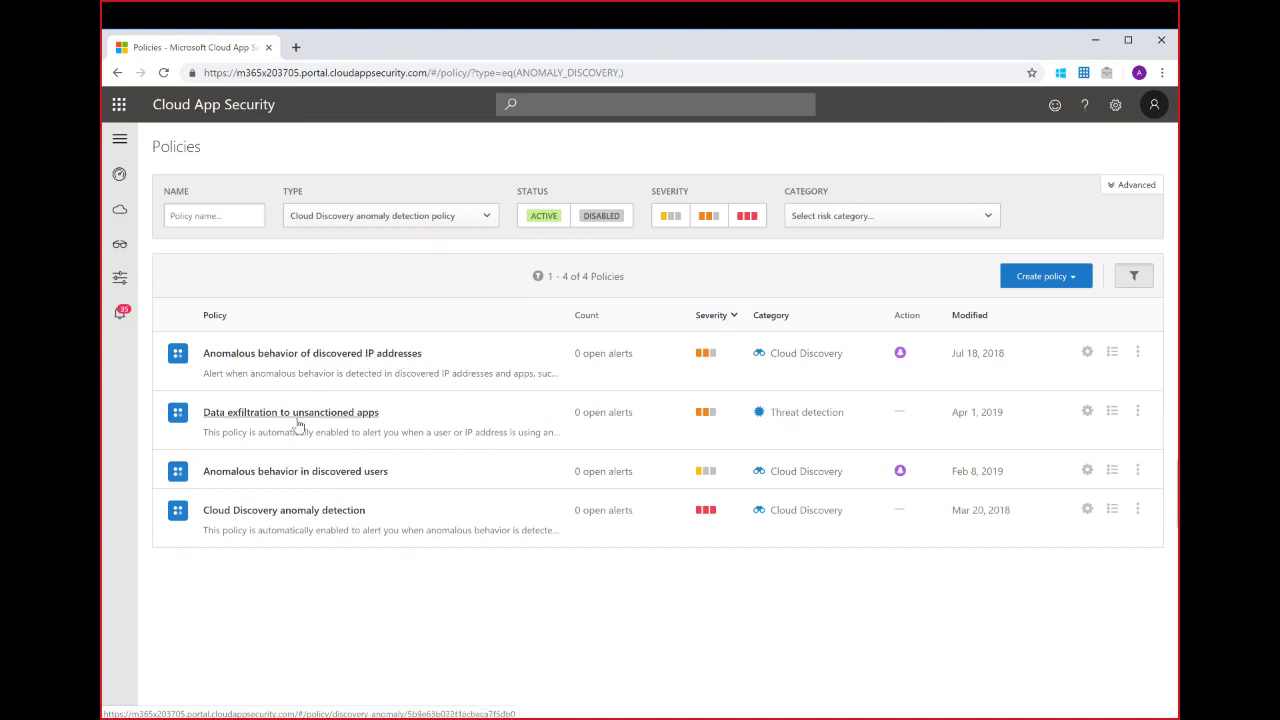
In the "Anomalous behavior of discovered IP addresses" policy, lower the anomaly detection sensitivity to about a quarter of the scale and update the policy
click(283, 356)
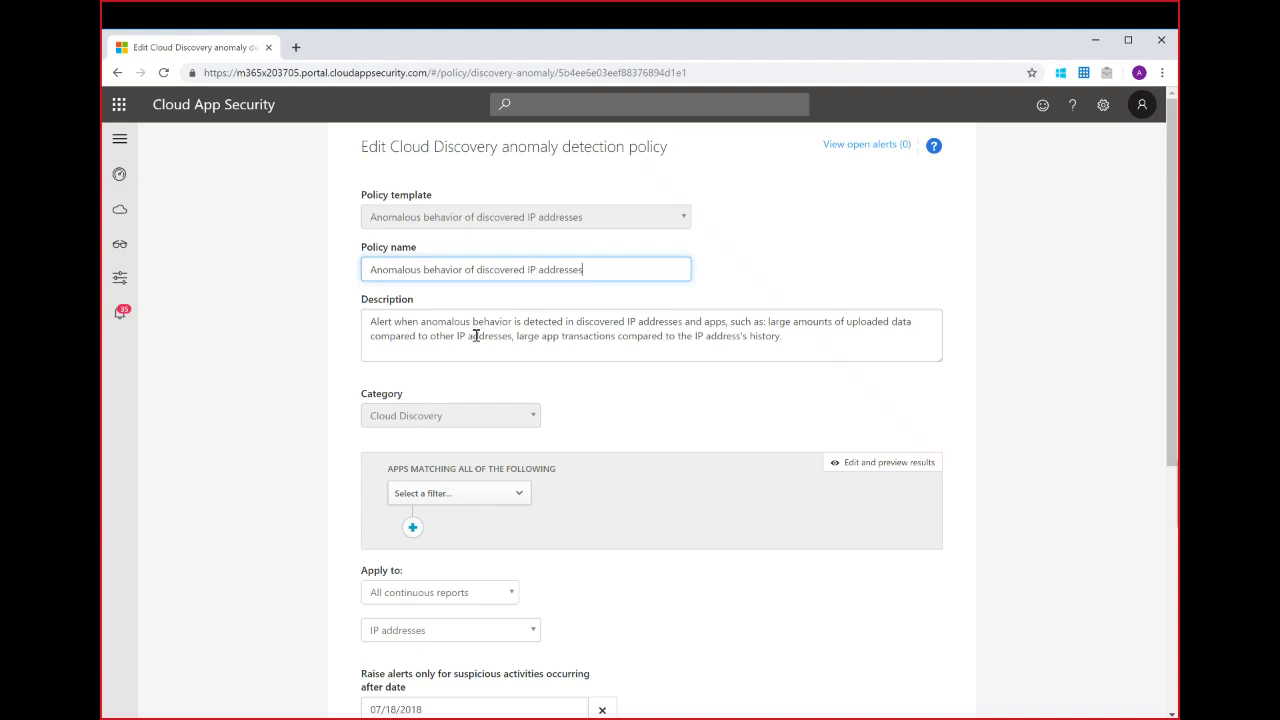
scroll(314, 378, down, 2)
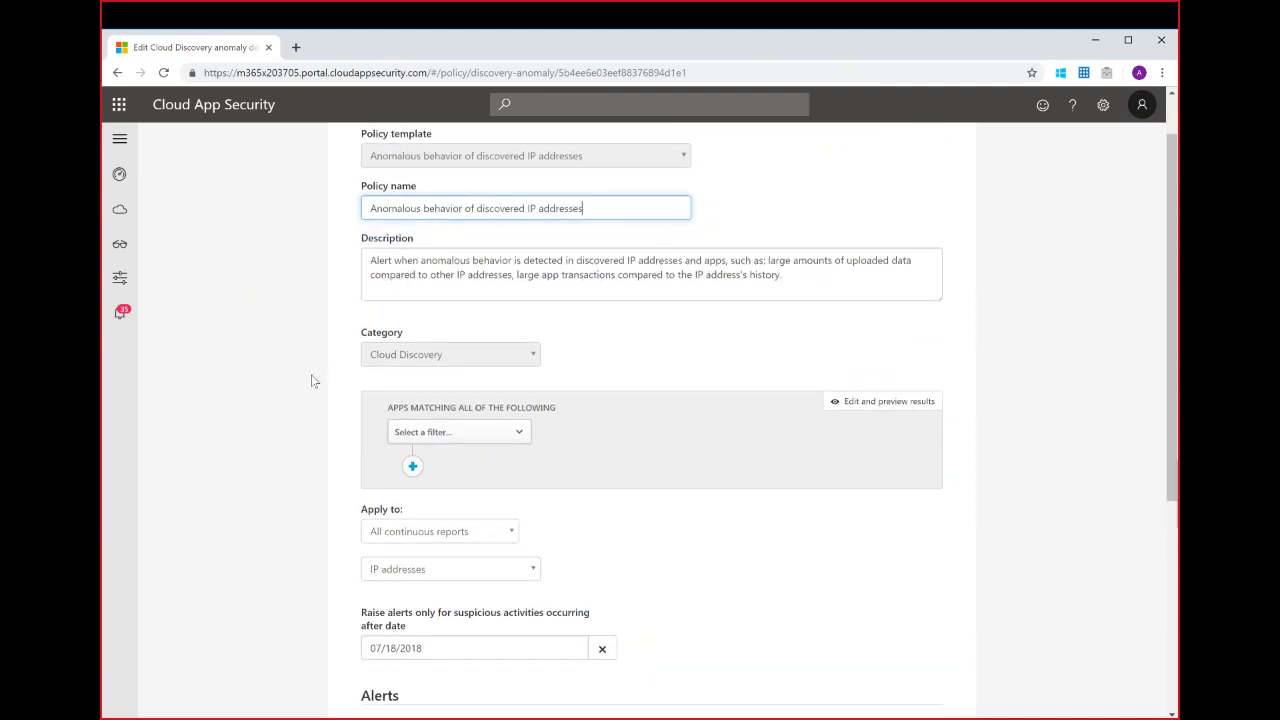
scroll(311, 383, down, 5)
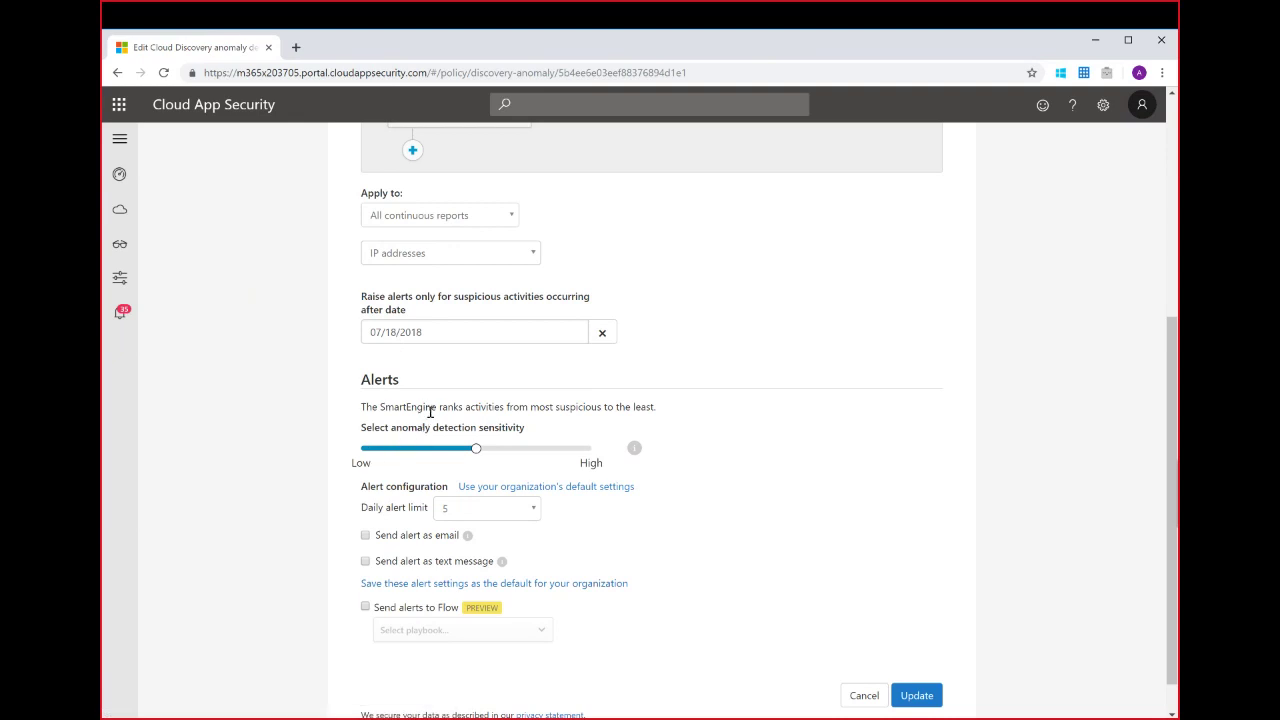
drag(385, 406, 427, 406)
click(438, 449)
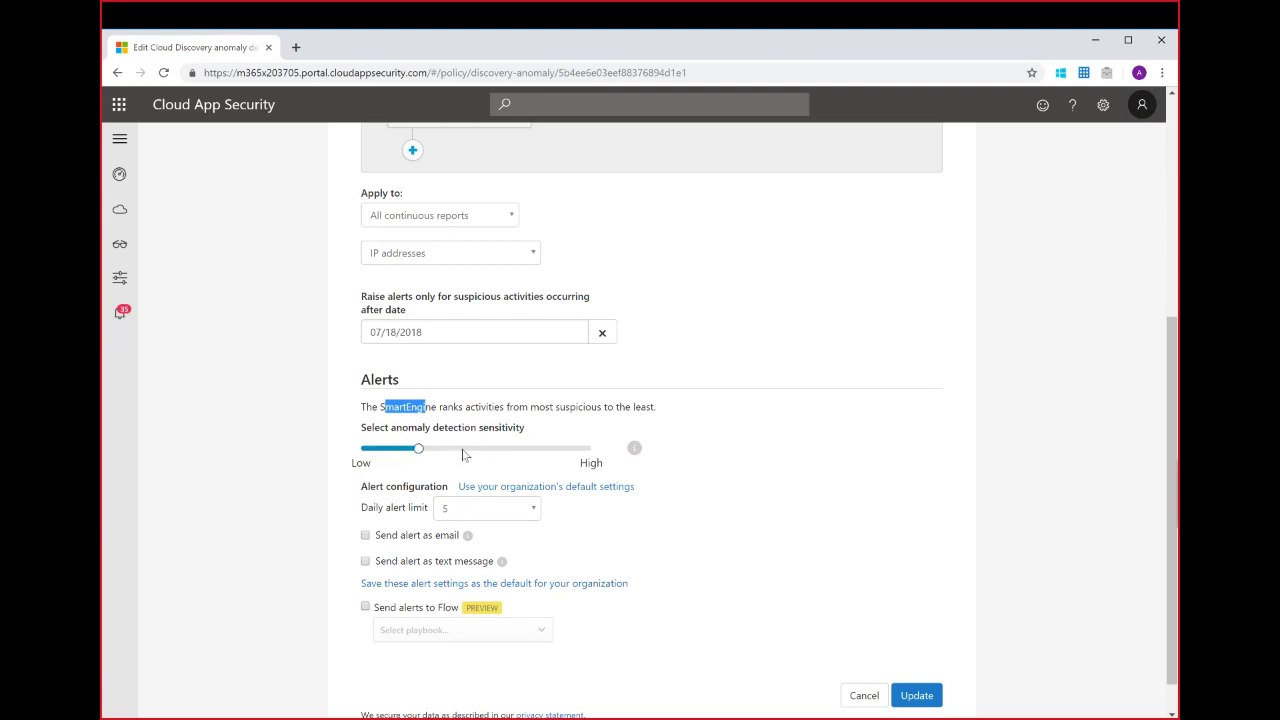
click(914, 694)
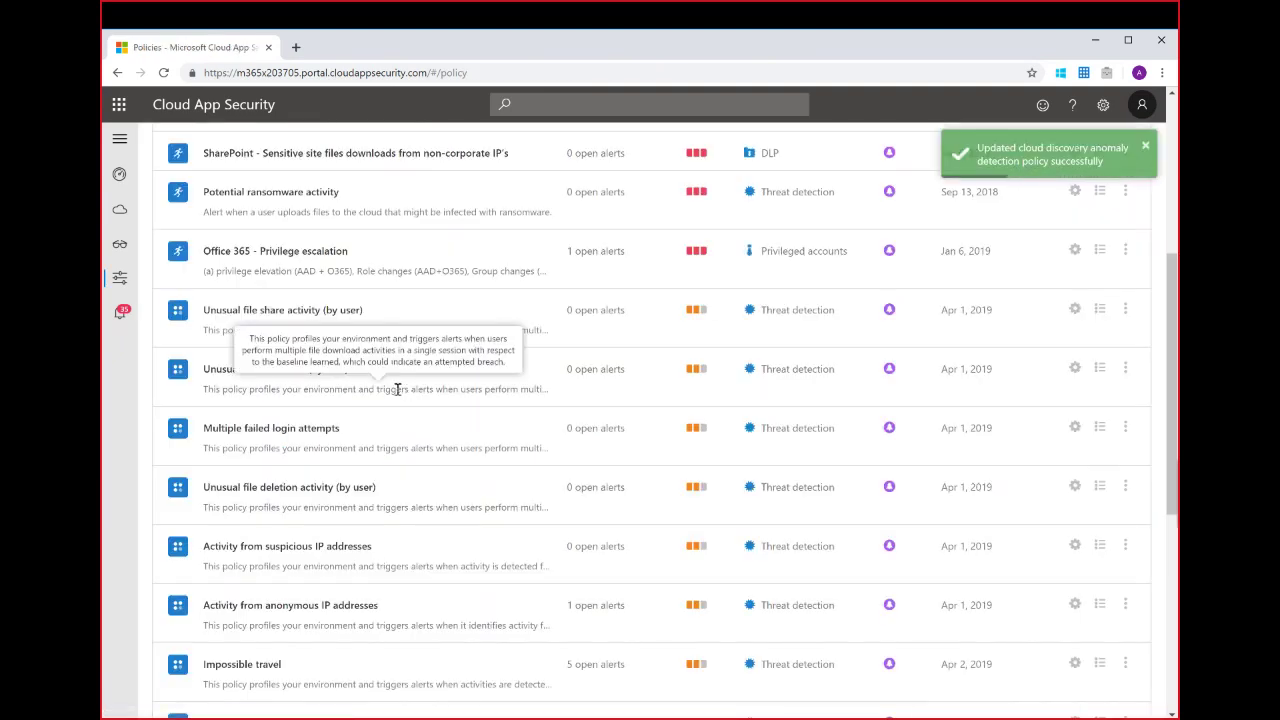
Show the open alerts and filter them to the Cloud Discovery category
click(123, 314)
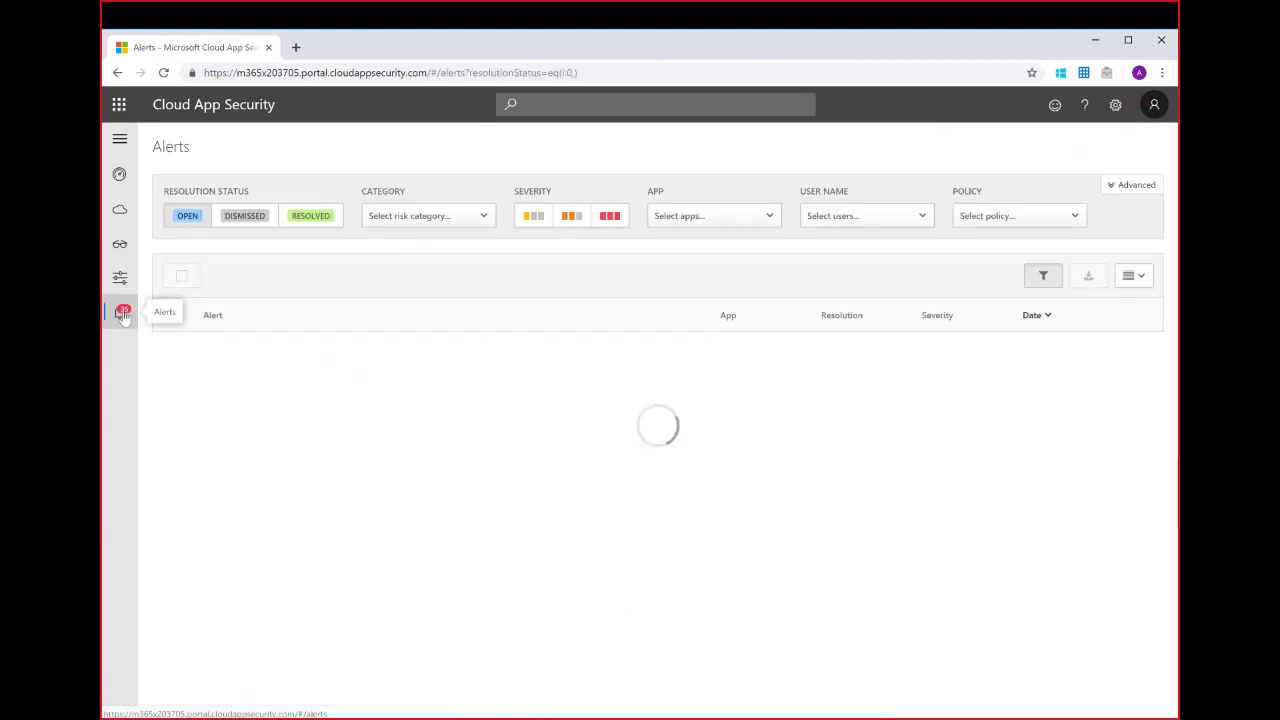
click(402, 215)
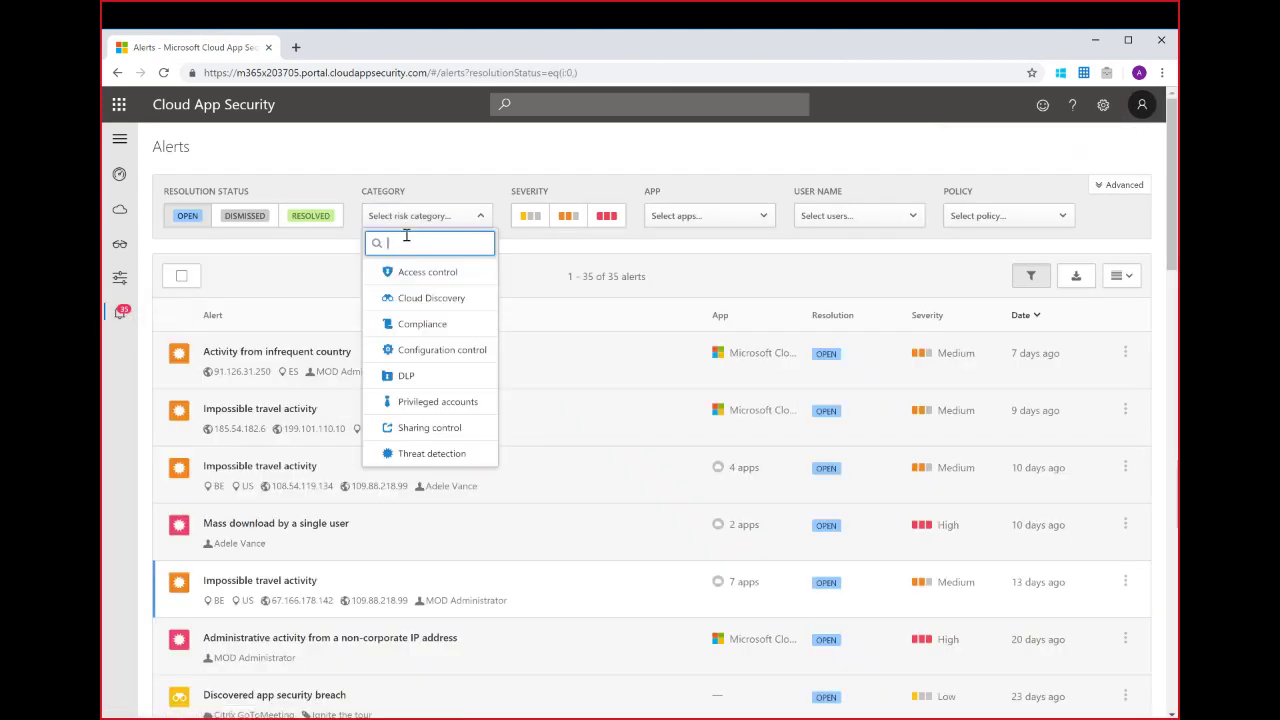
click(433, 300)
click(485, 208)
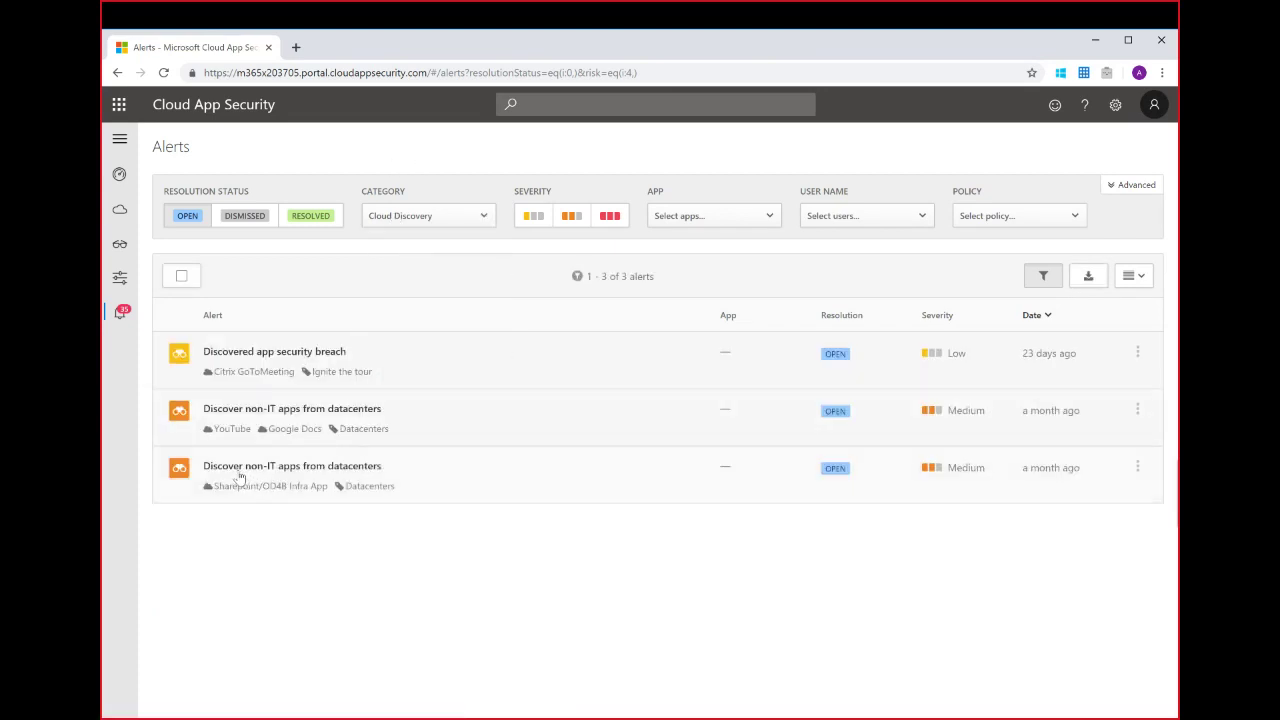
Examine the "Discovered app security breach" alert, highlight its description and breach date, check the linked news article, and return to the alert
mouse_move(229, 476)
click(241, 360)
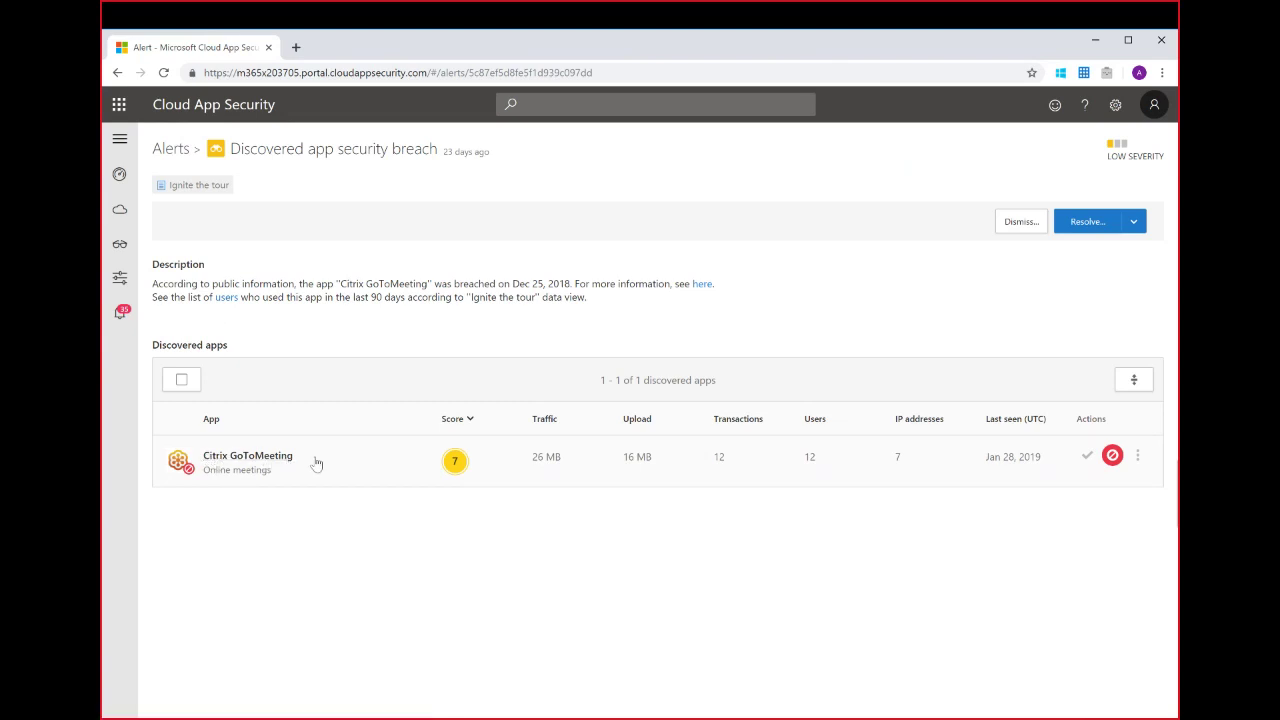
drag(272, 284, 456, 285)
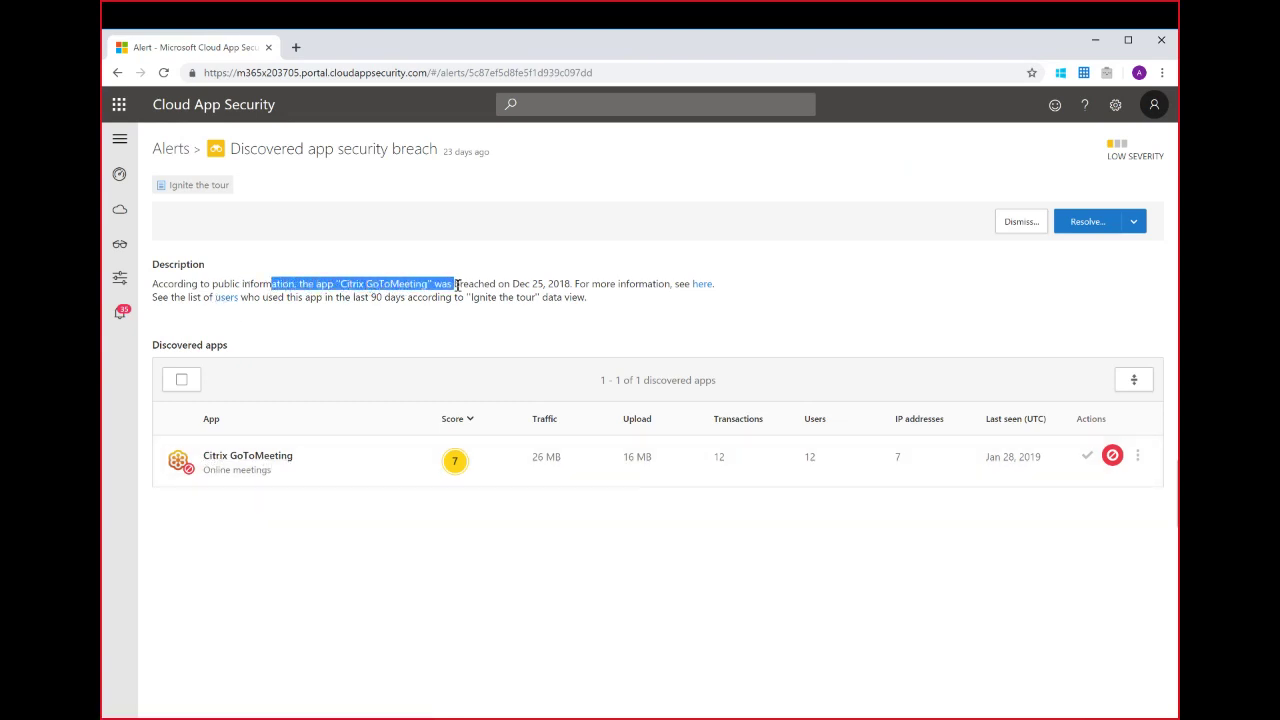
click(498, 272)
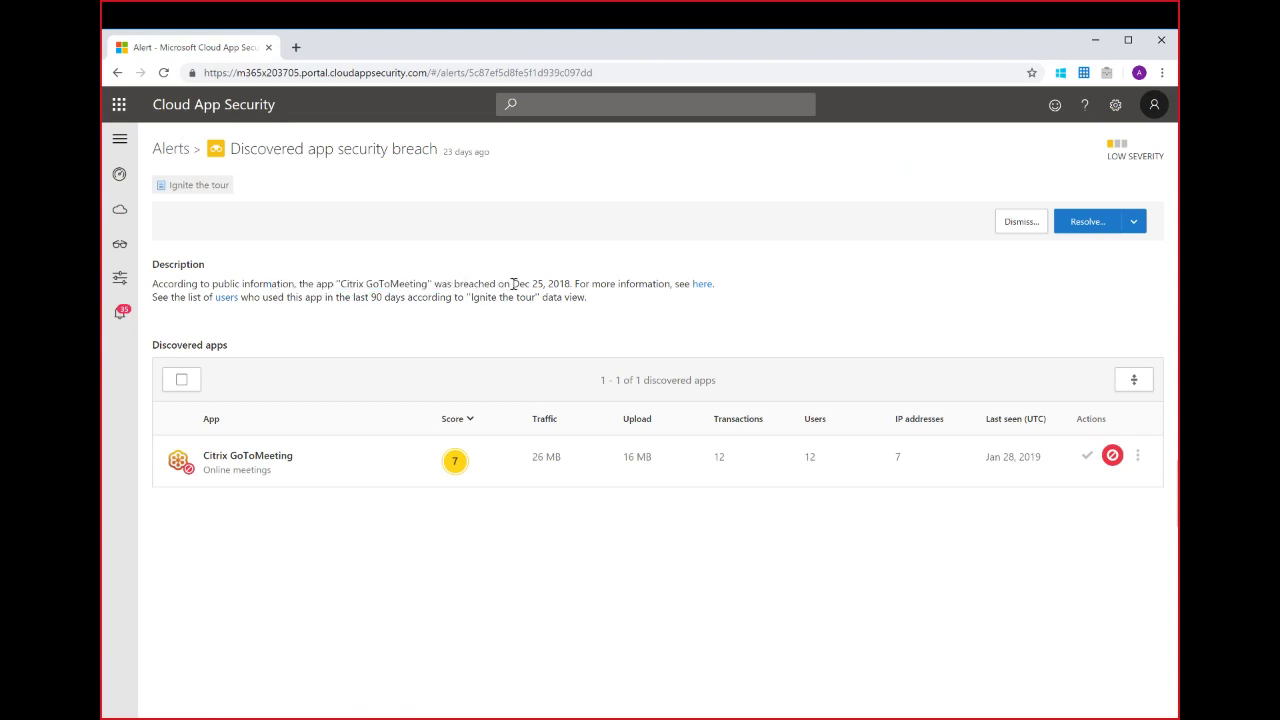
drag(513, 284, 563, 284)
click(431, 331)
click(702, 285)
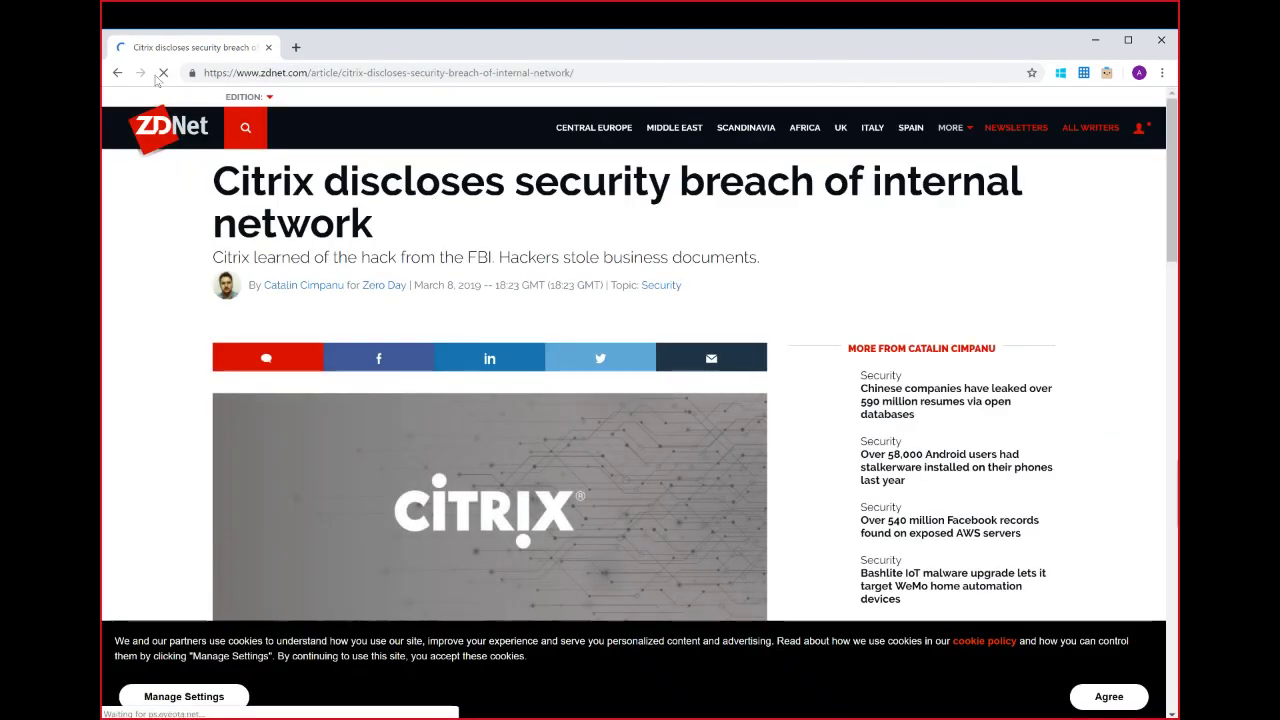
click(117, 72)
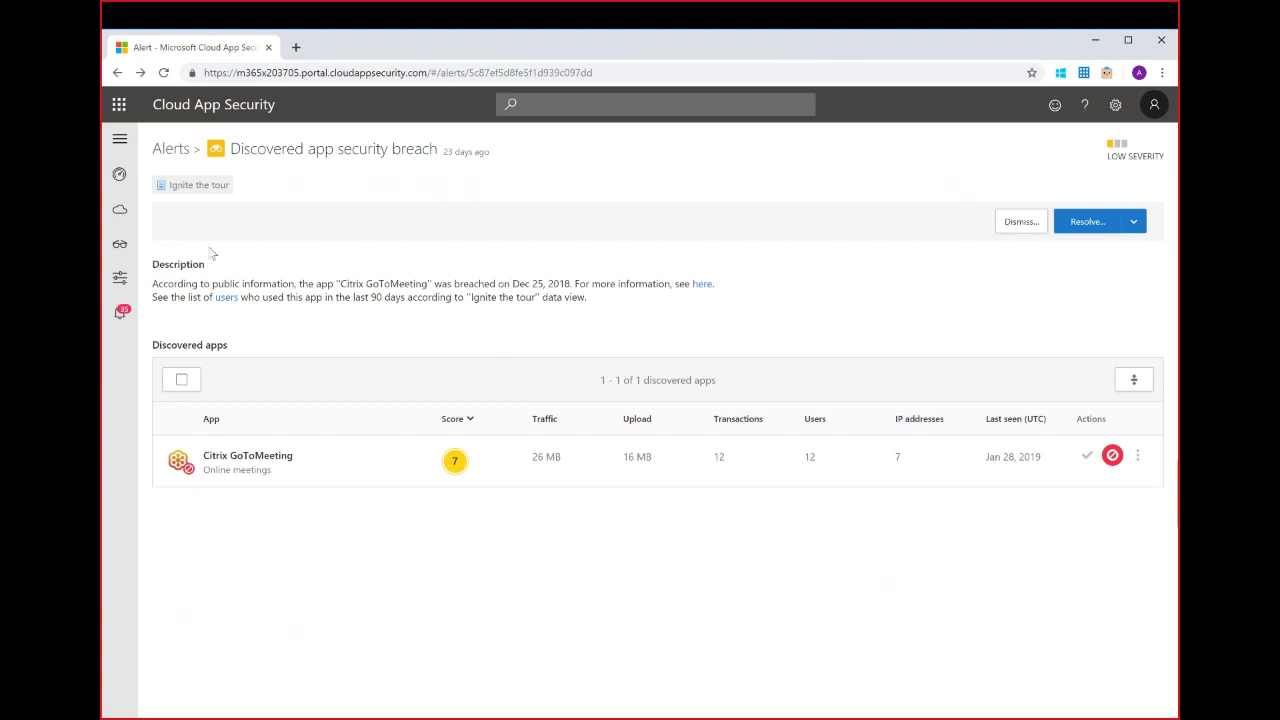
Show the discovered apps for the Win10 Endpoint Users continuous report
mouse_move(127, 222)
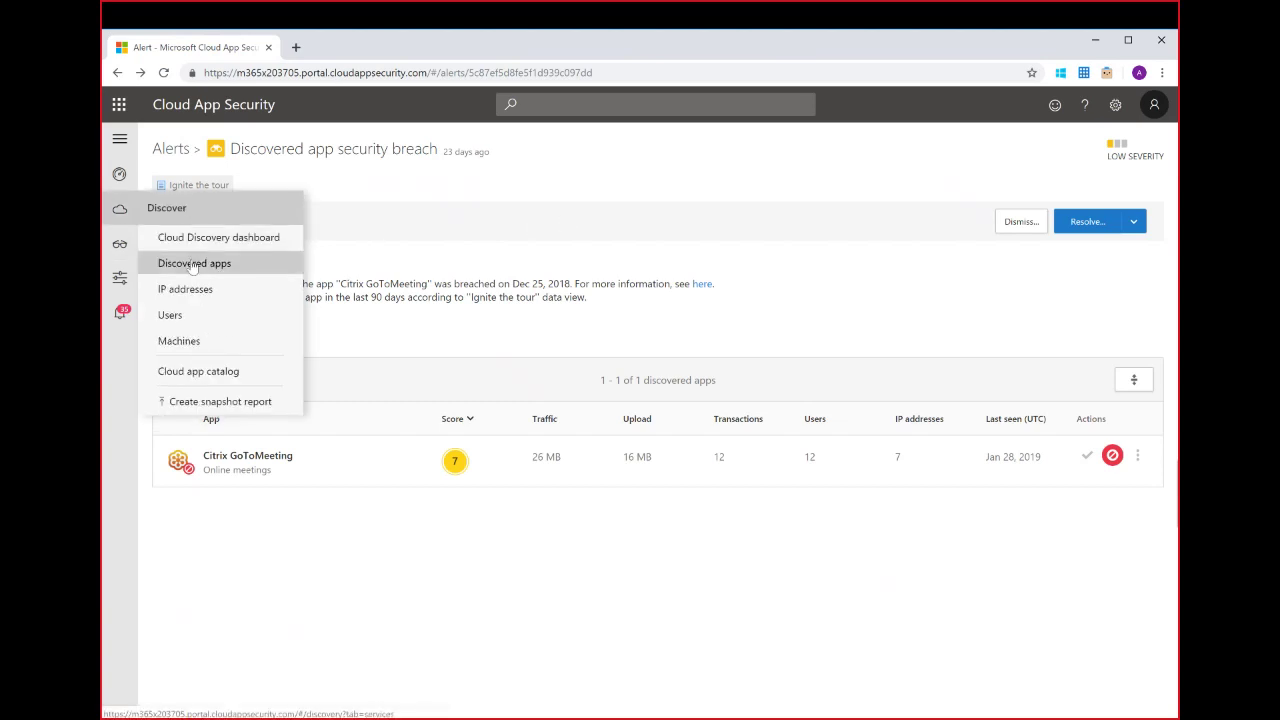
click(185, 261)
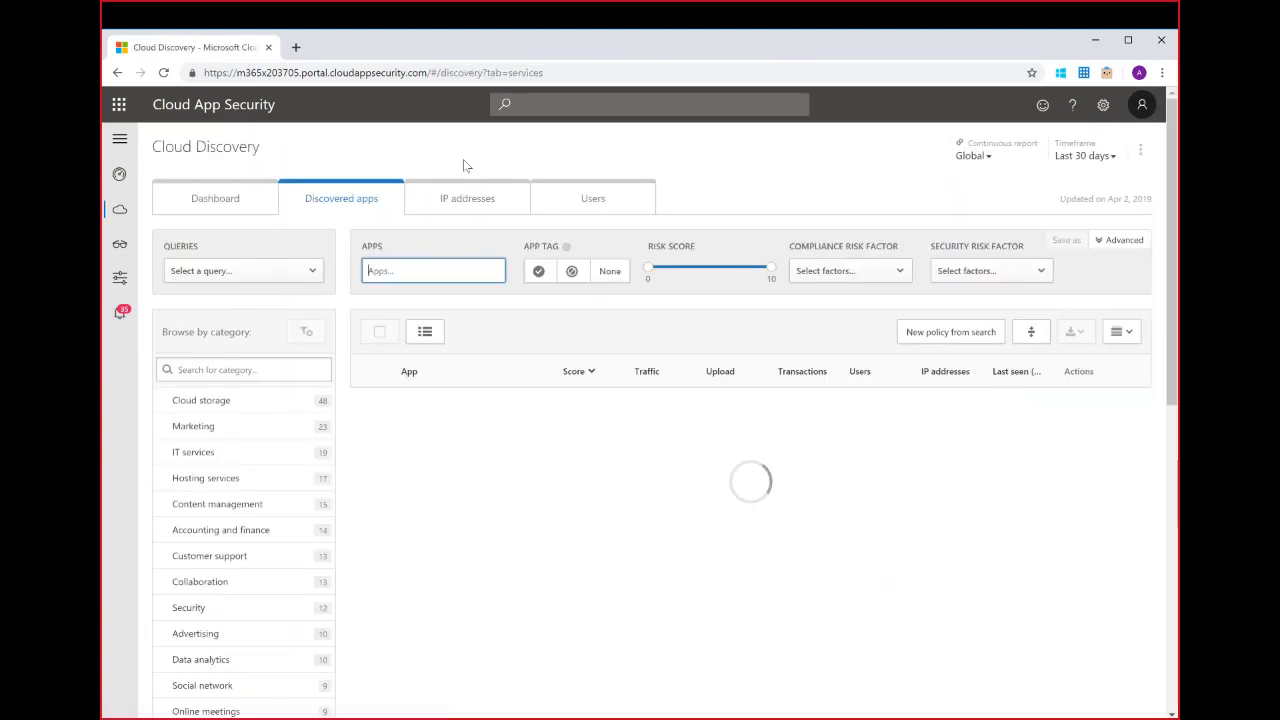
click(972, 156)
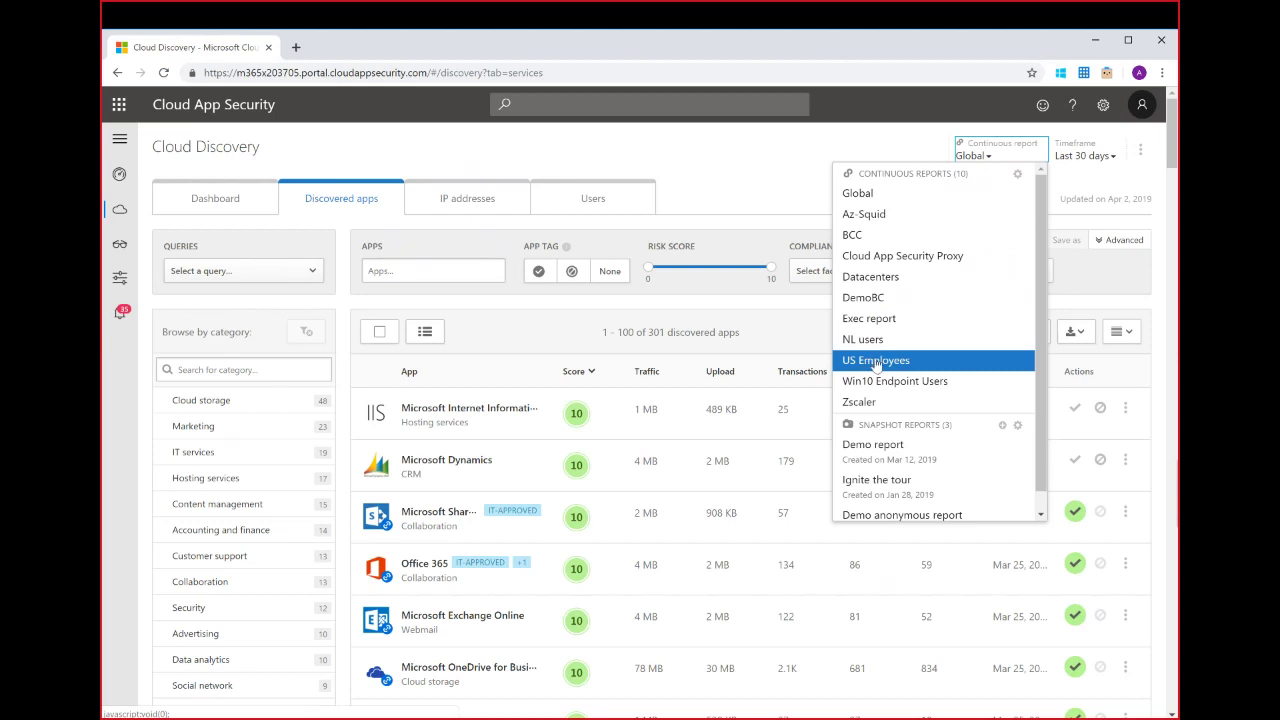
click(872, 384)
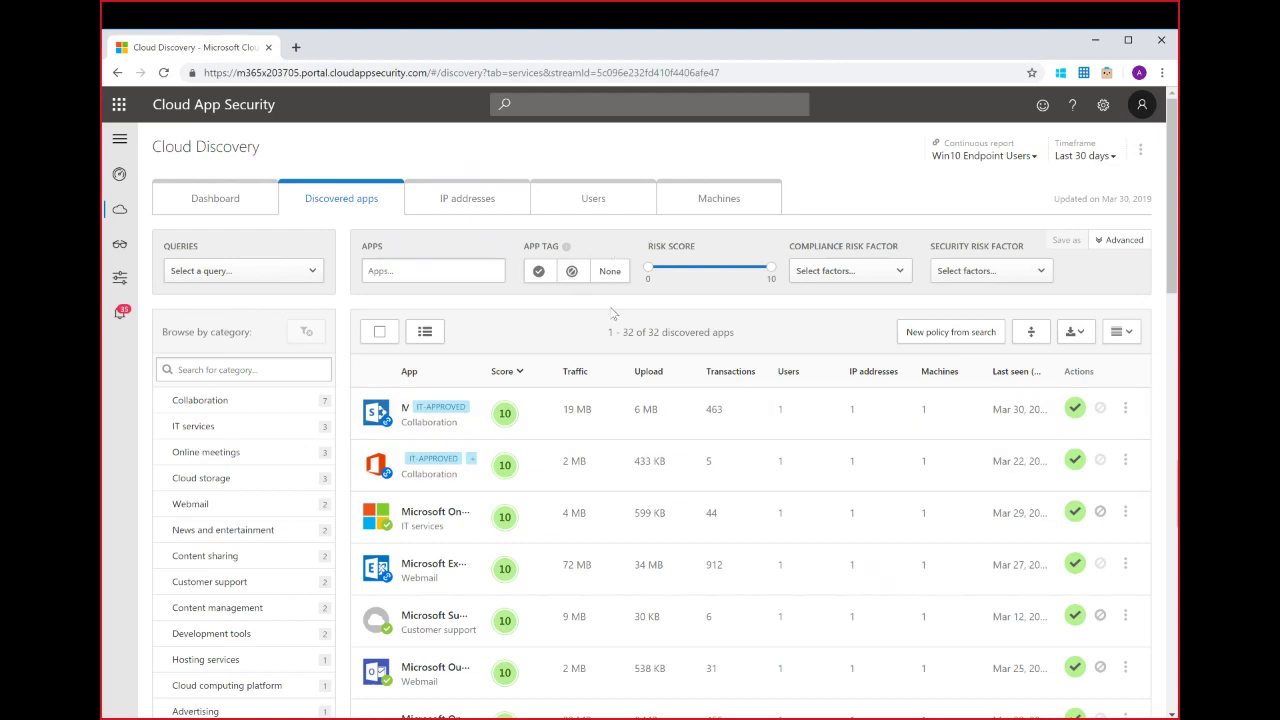
Open the Cloud Discovery continuous reports settings
click(1104, 107)
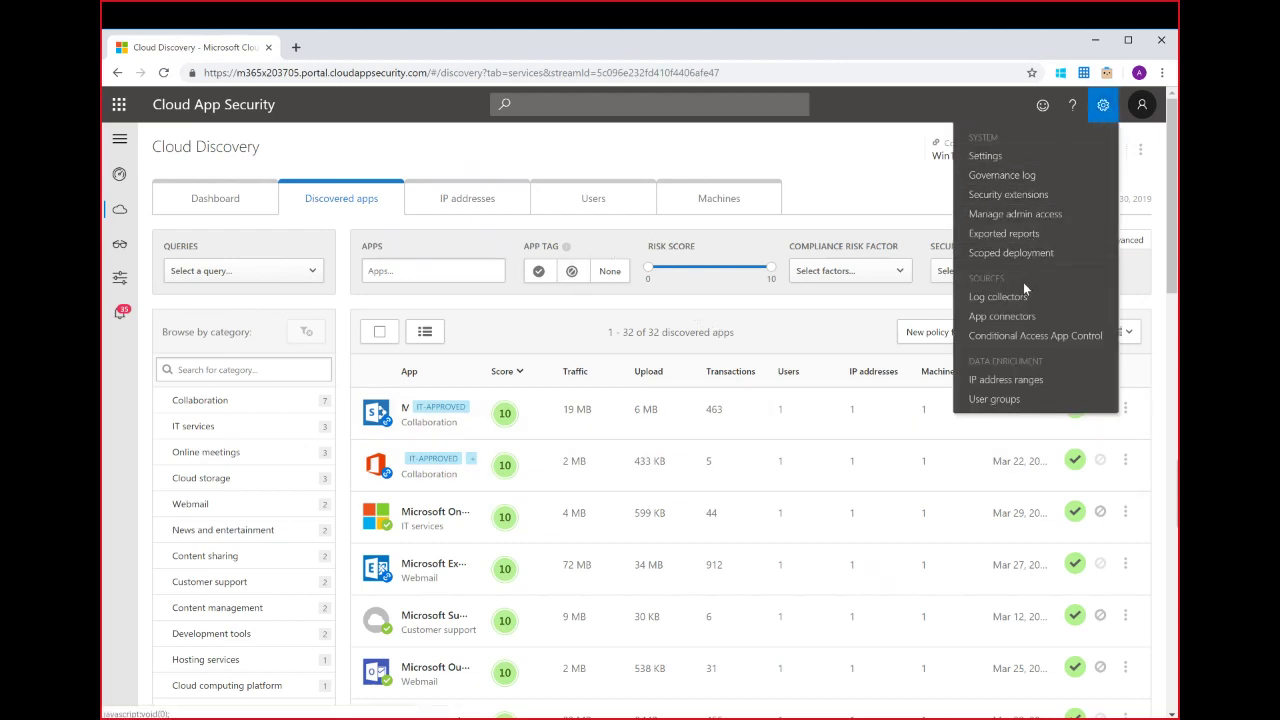
click(1040, 158)
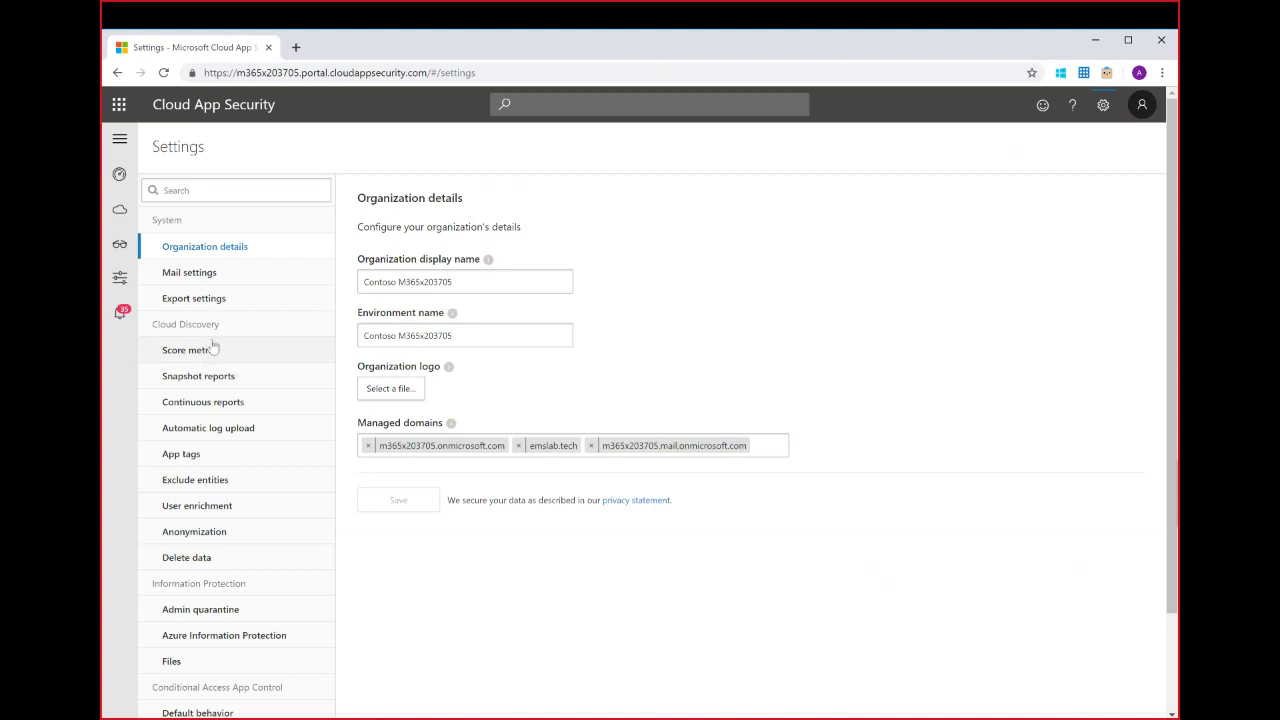
click(213, 405)
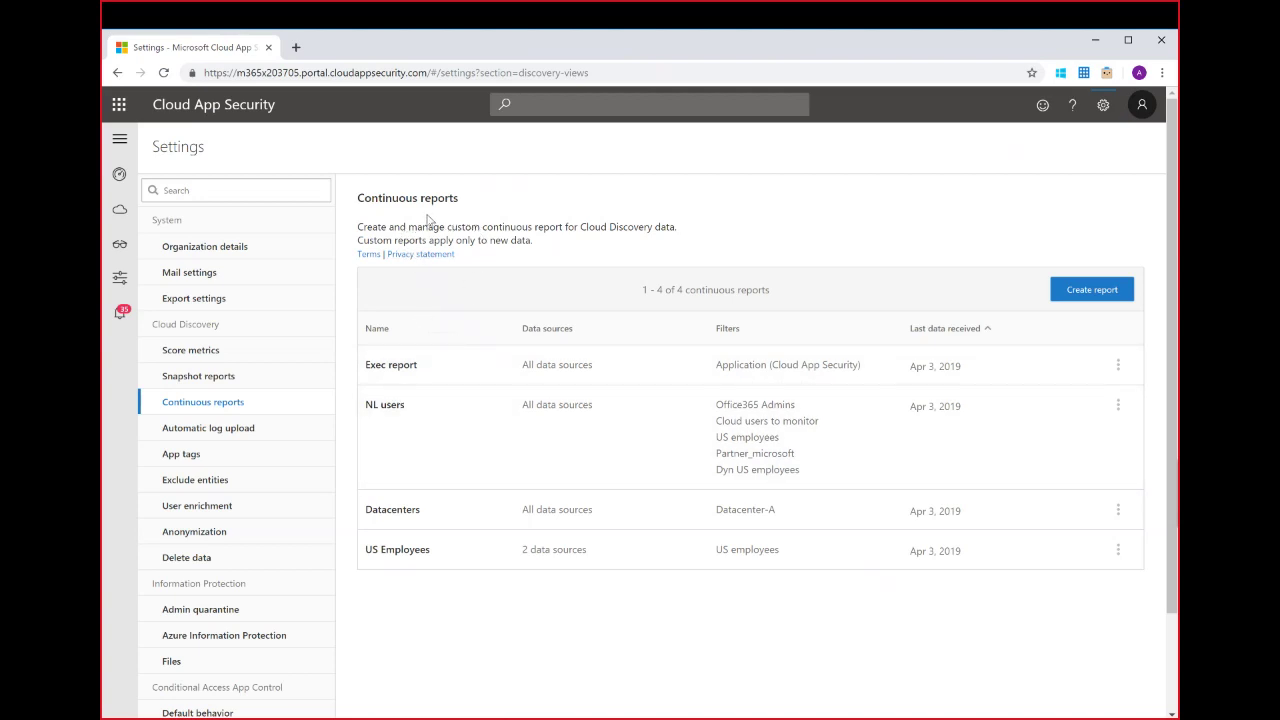
Start a continuous report named "Demo report" using the specific data sources Win10 Endpoint Users, Zscaler and DemoBC
click(1092, 290)
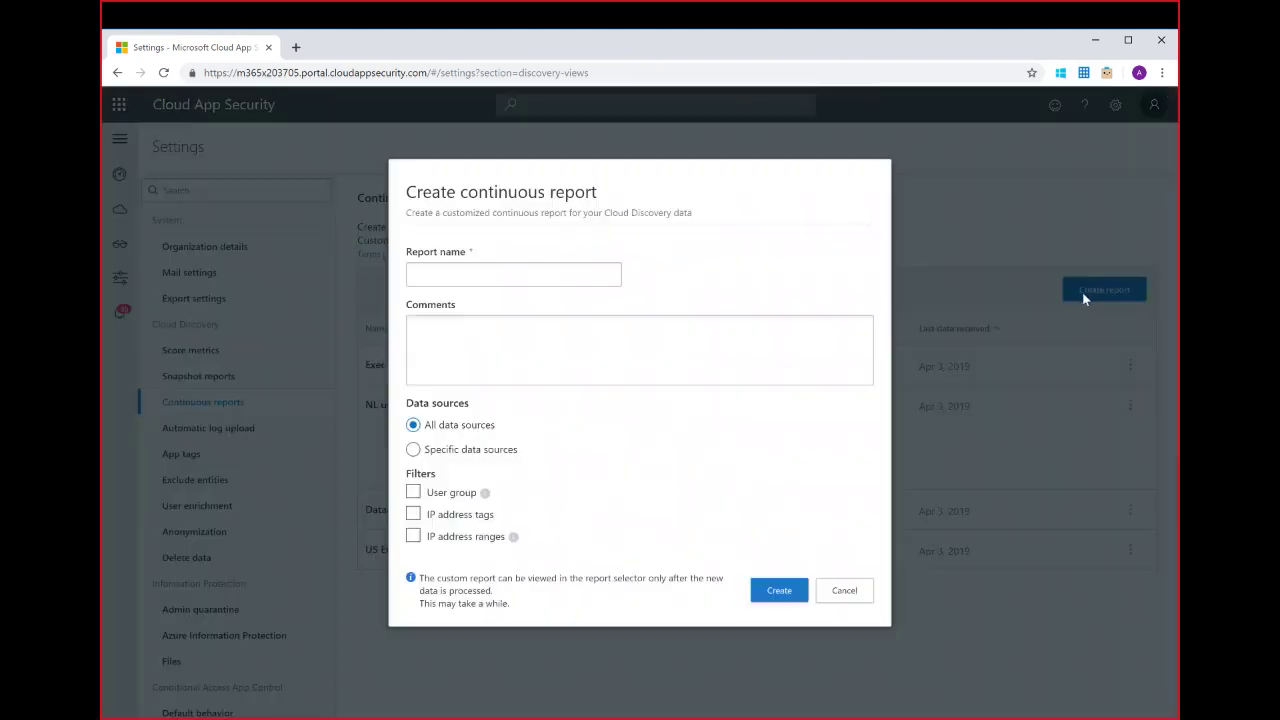
click(436, 274)
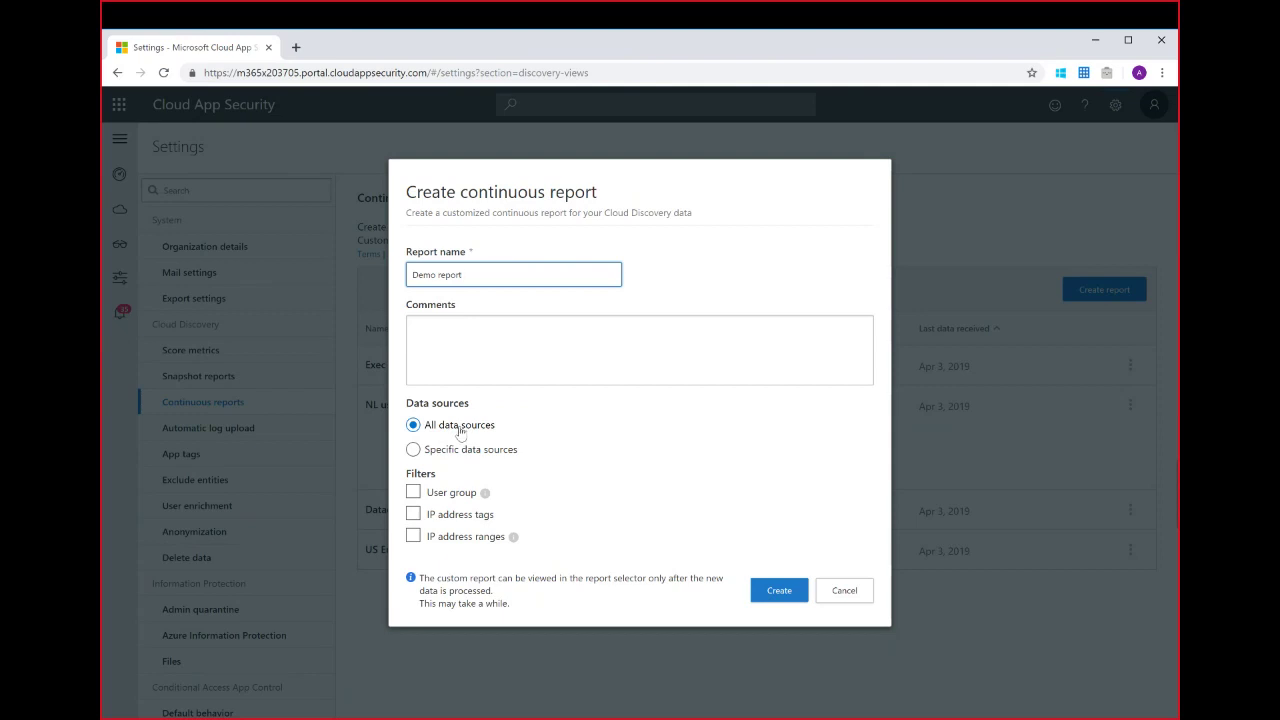
click(413, 449)
click(535, 478)
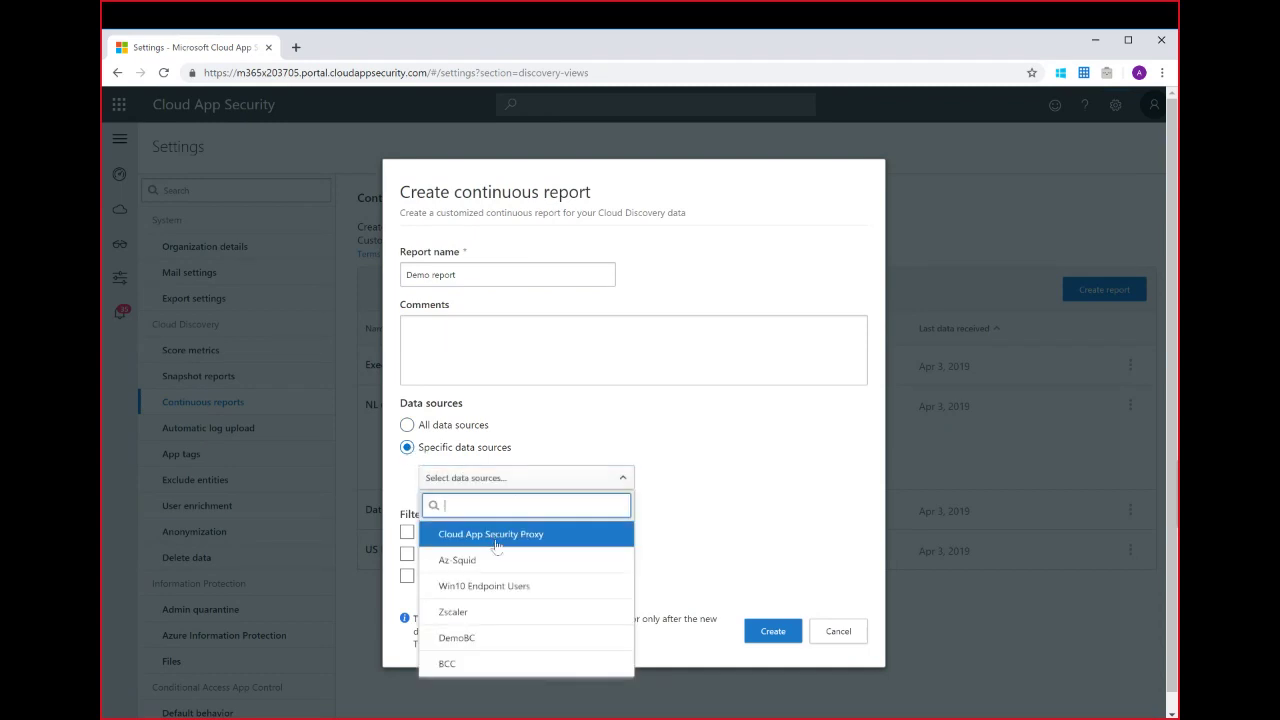
click(490, 588)
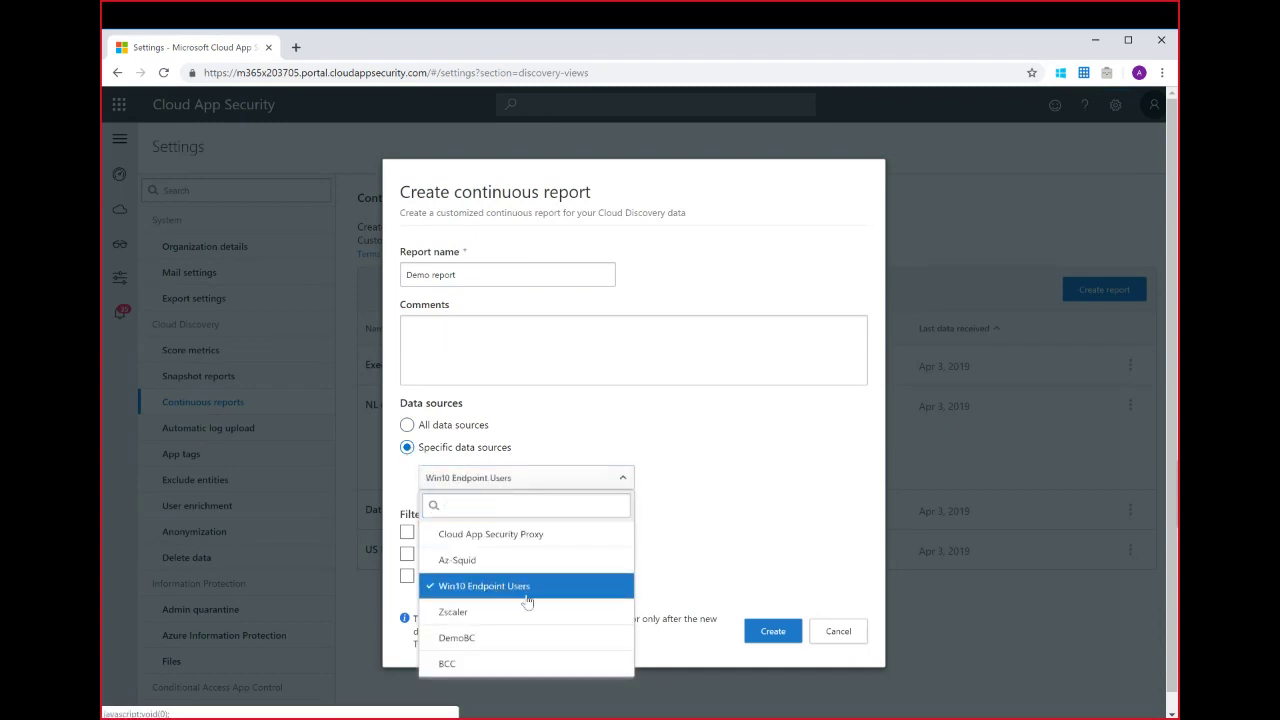
click(518, 613)
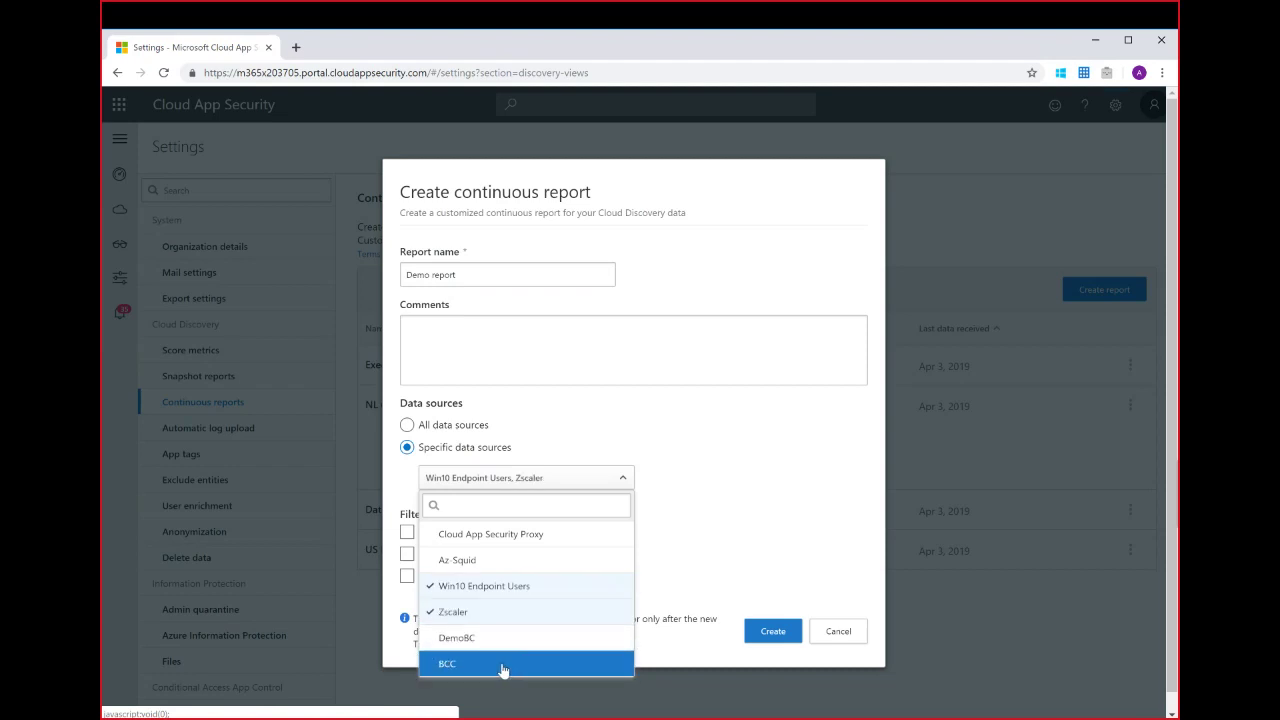
click(508, 641)
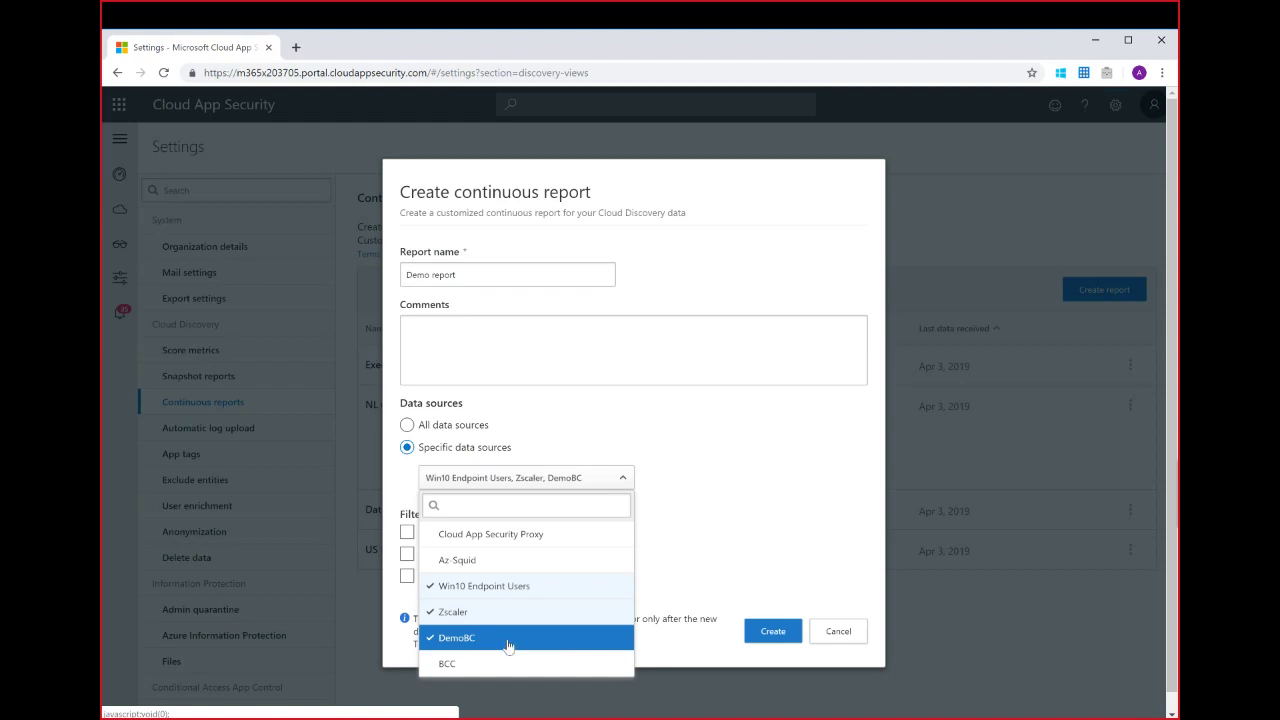
click(702, 507)
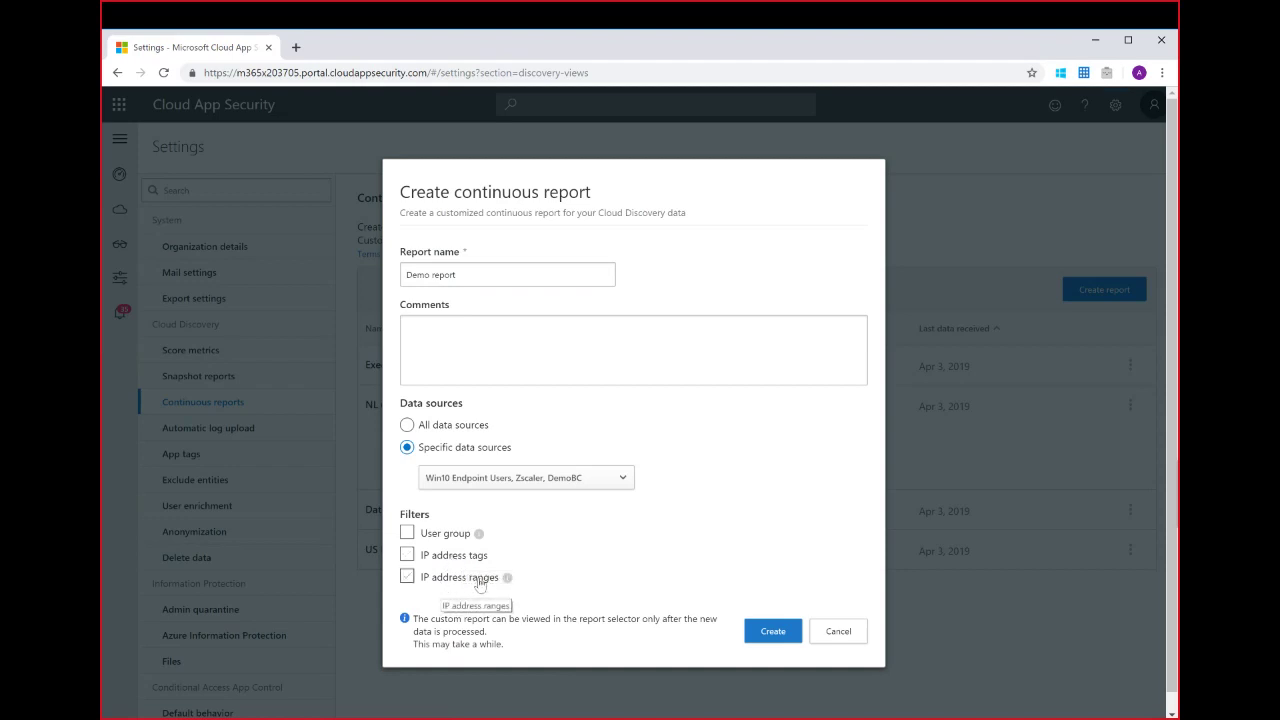
Add a user group filter to the continuous report and select the US employees group
click(406, 534)
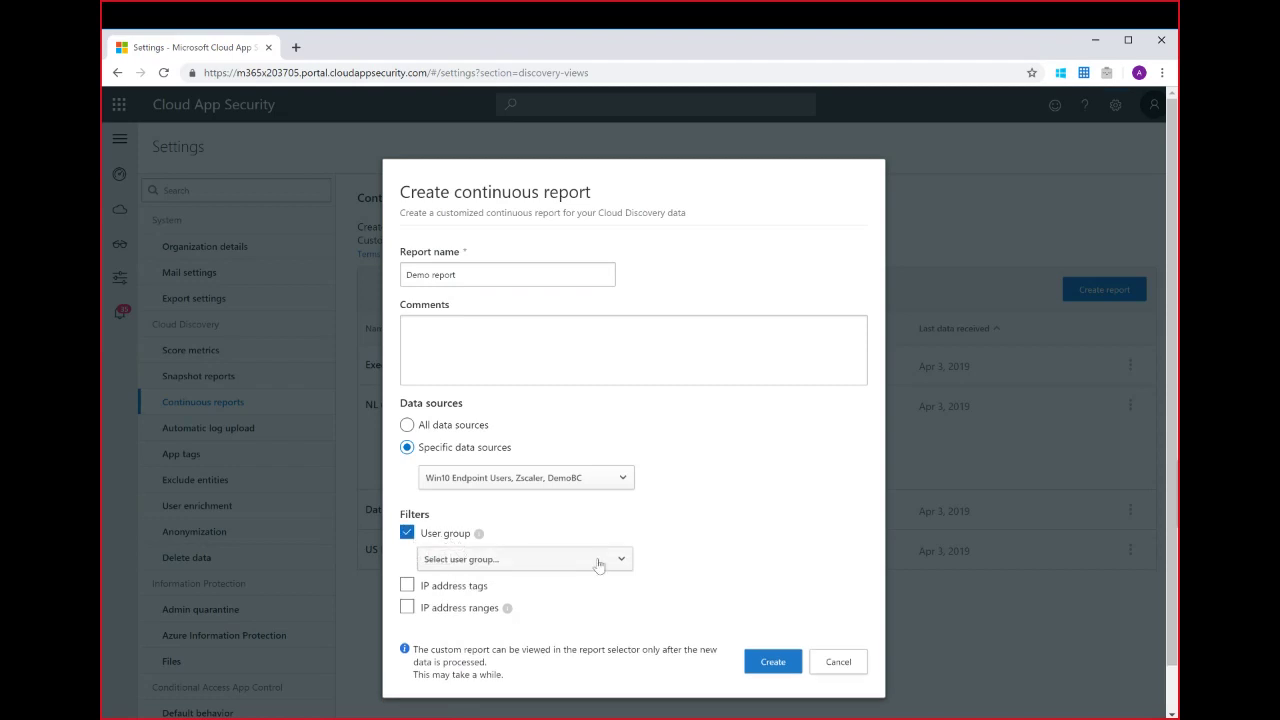
click(568, 565)
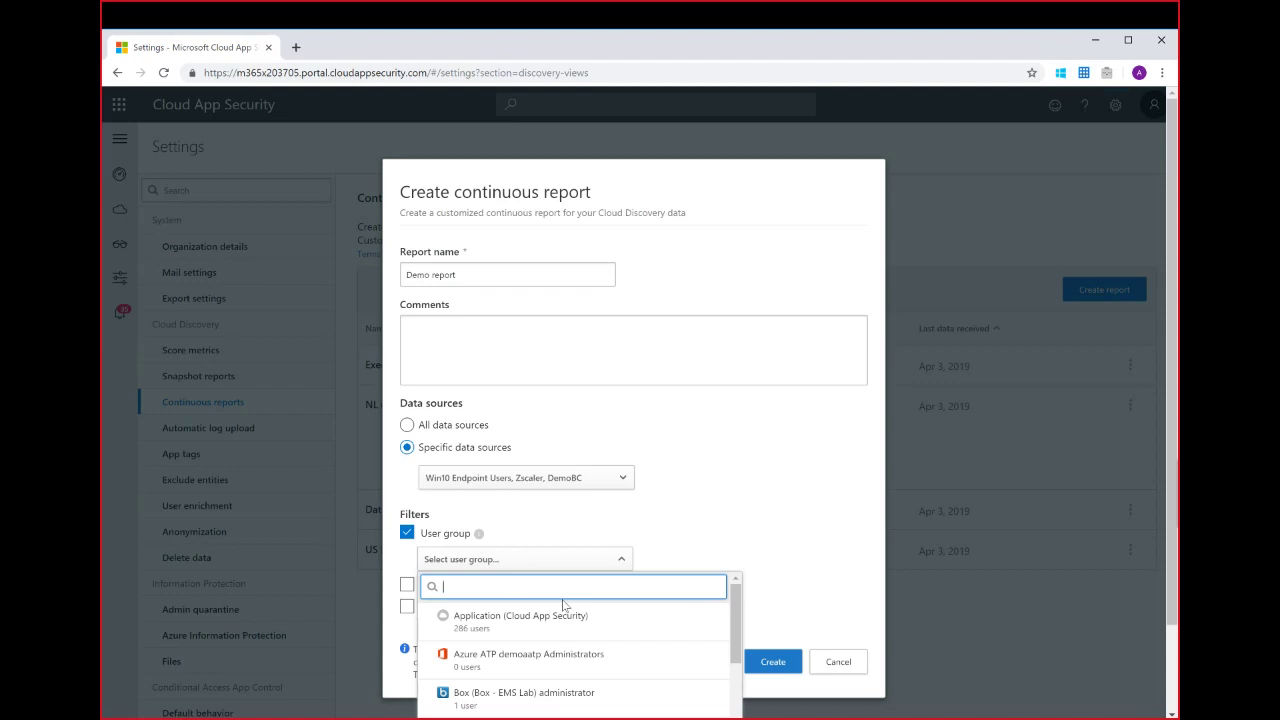
text(exec)
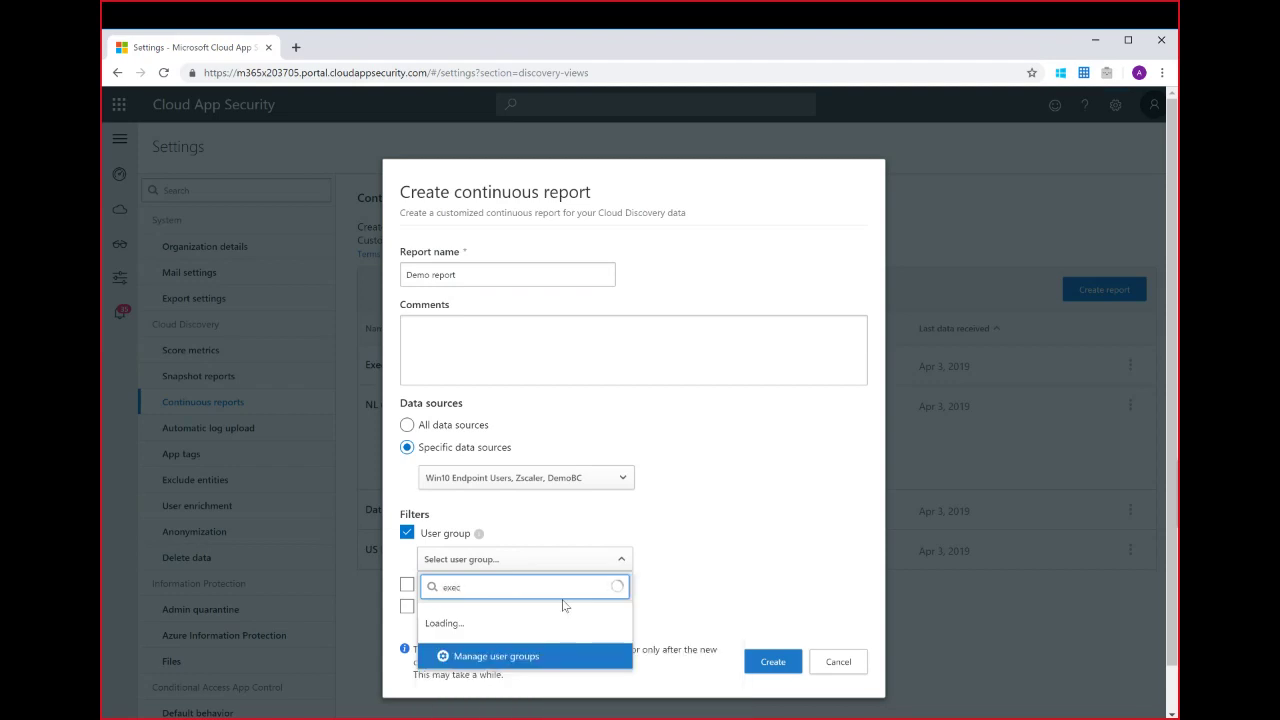
key(BackSpace)
key(BackSpace)
key(BackSpace)
key(BackSpace)
text(us)
click(511, 622)
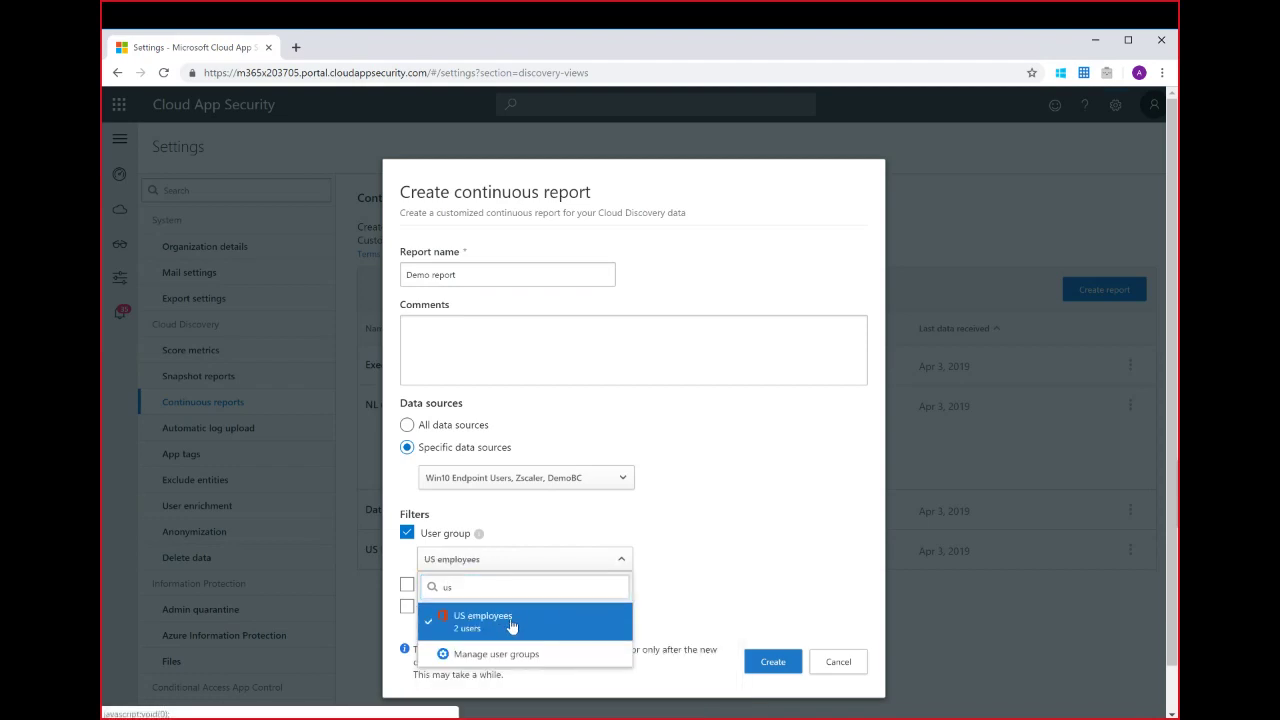
click(759, 570)
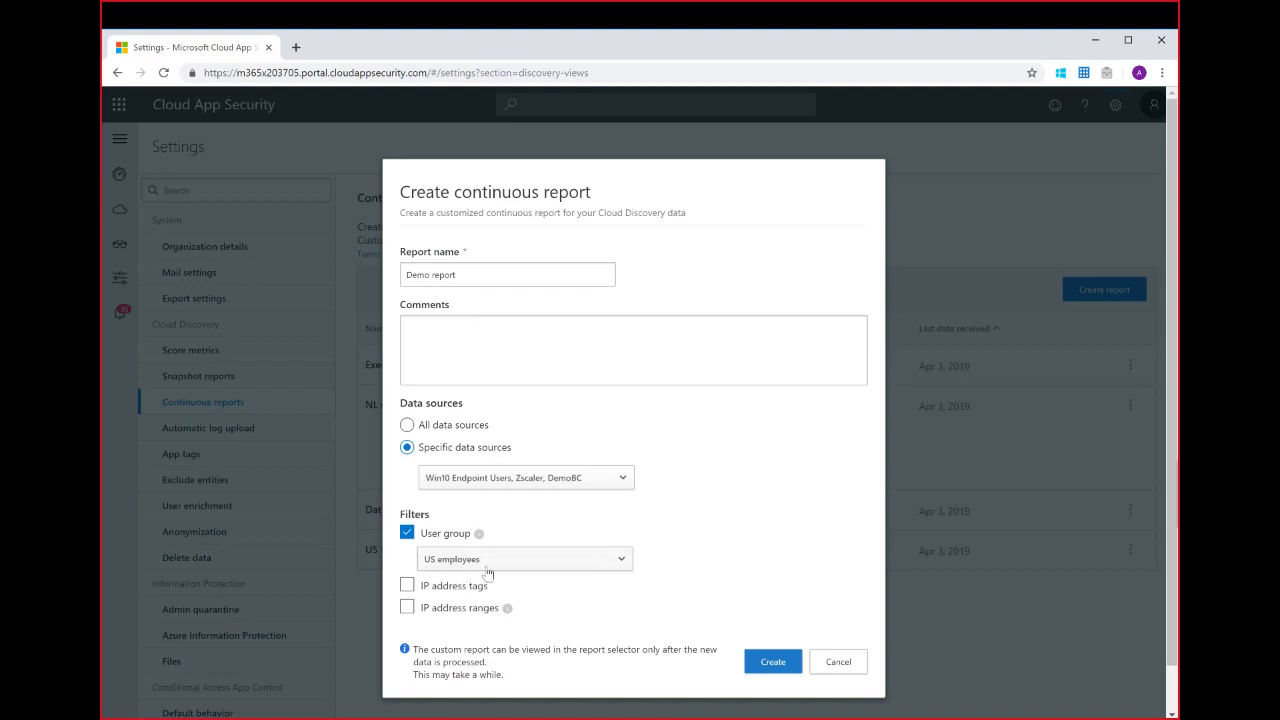
Review the selected data sources, try to create the continuous report, and discard it
click(523, 488)
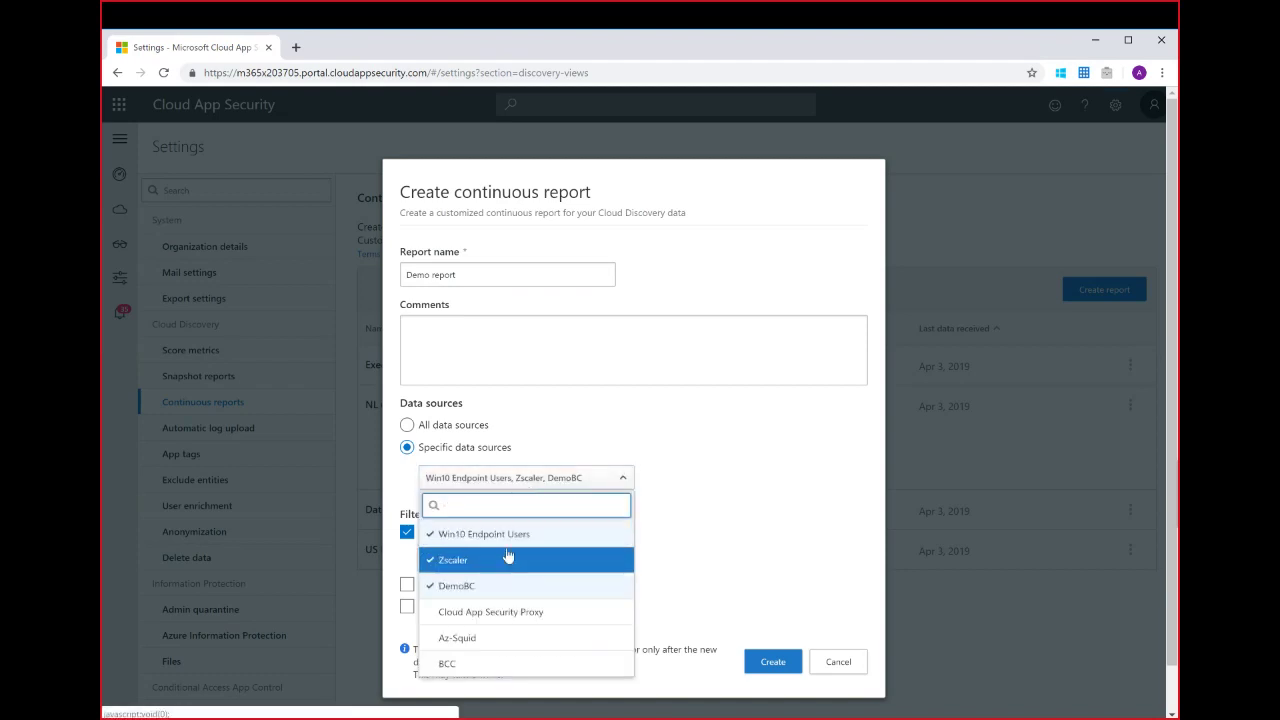
click(772, 662)
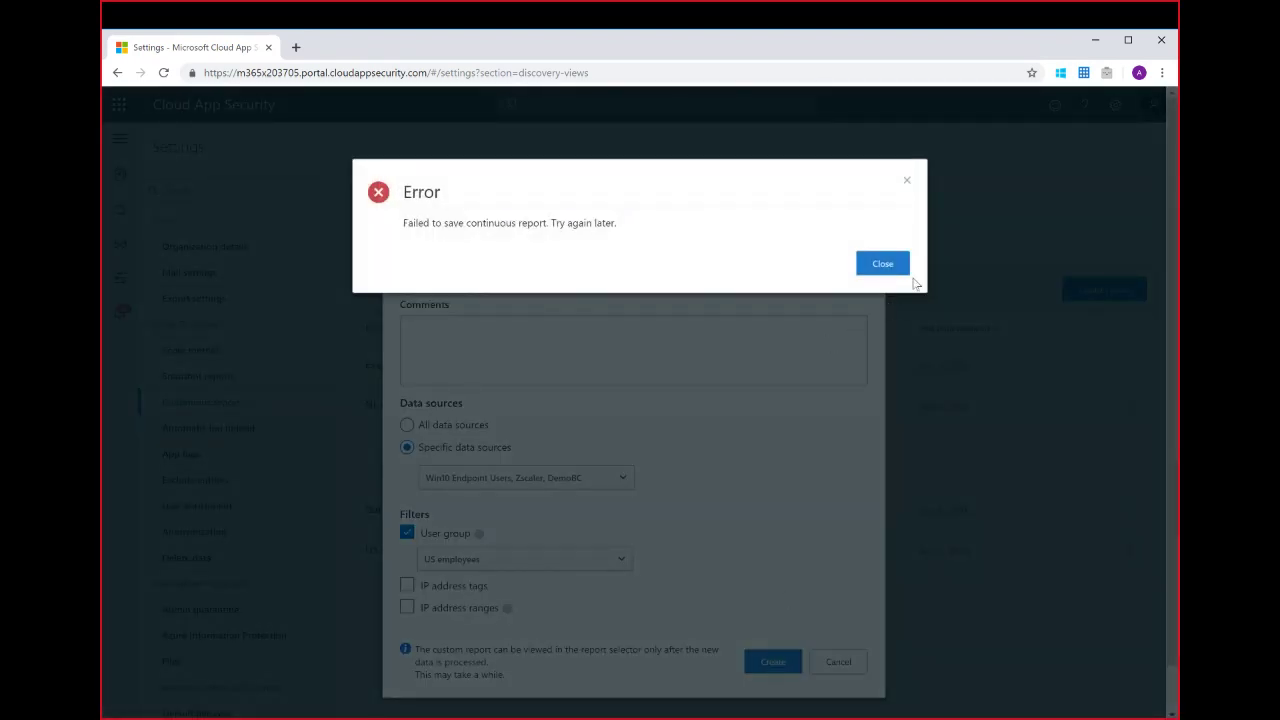
click(898, 266)
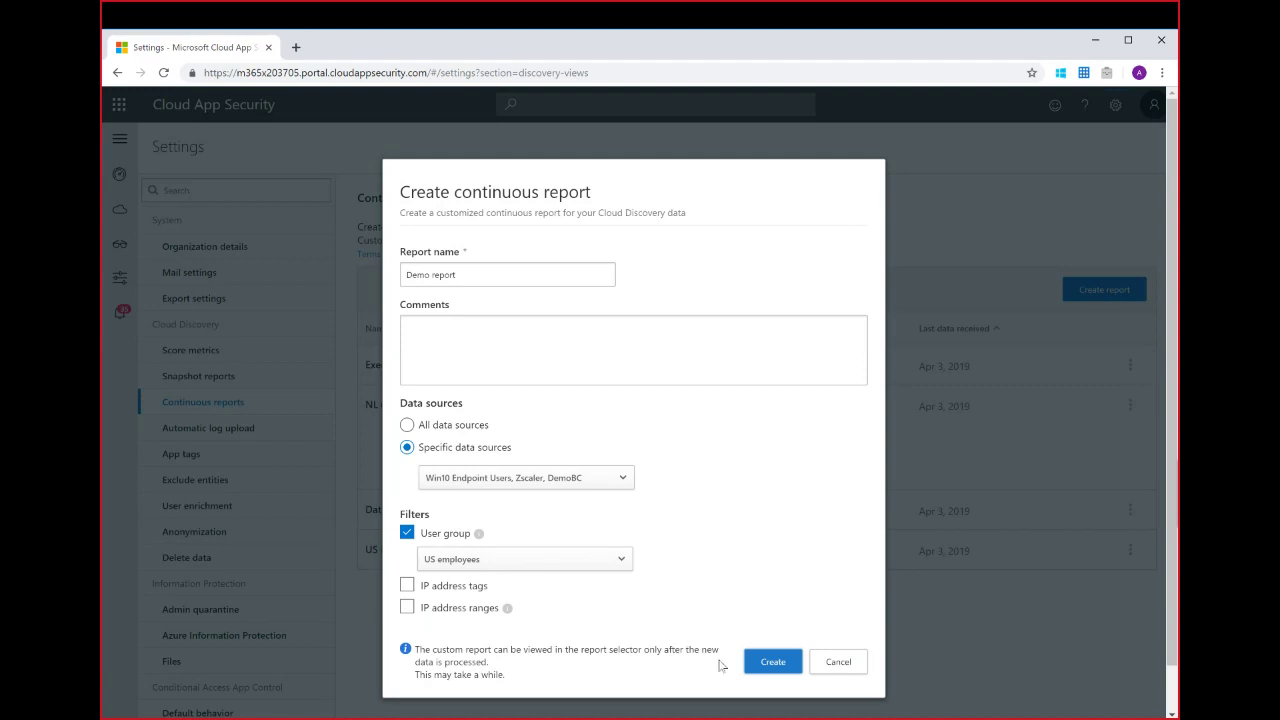
click(838, 663)
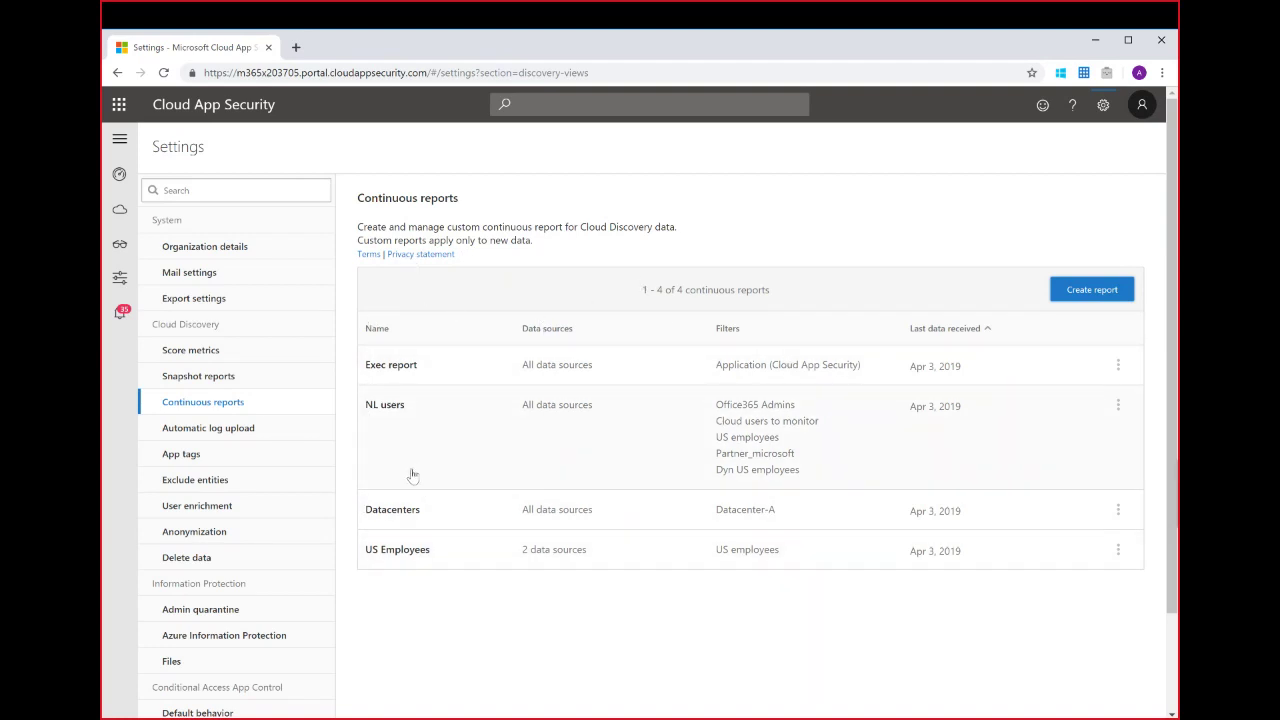
In the Security score metrics, set the importance of Multi-factor authentication to Low (x1) and of Admin audit trail to Very high (x8)
click(187, 355)
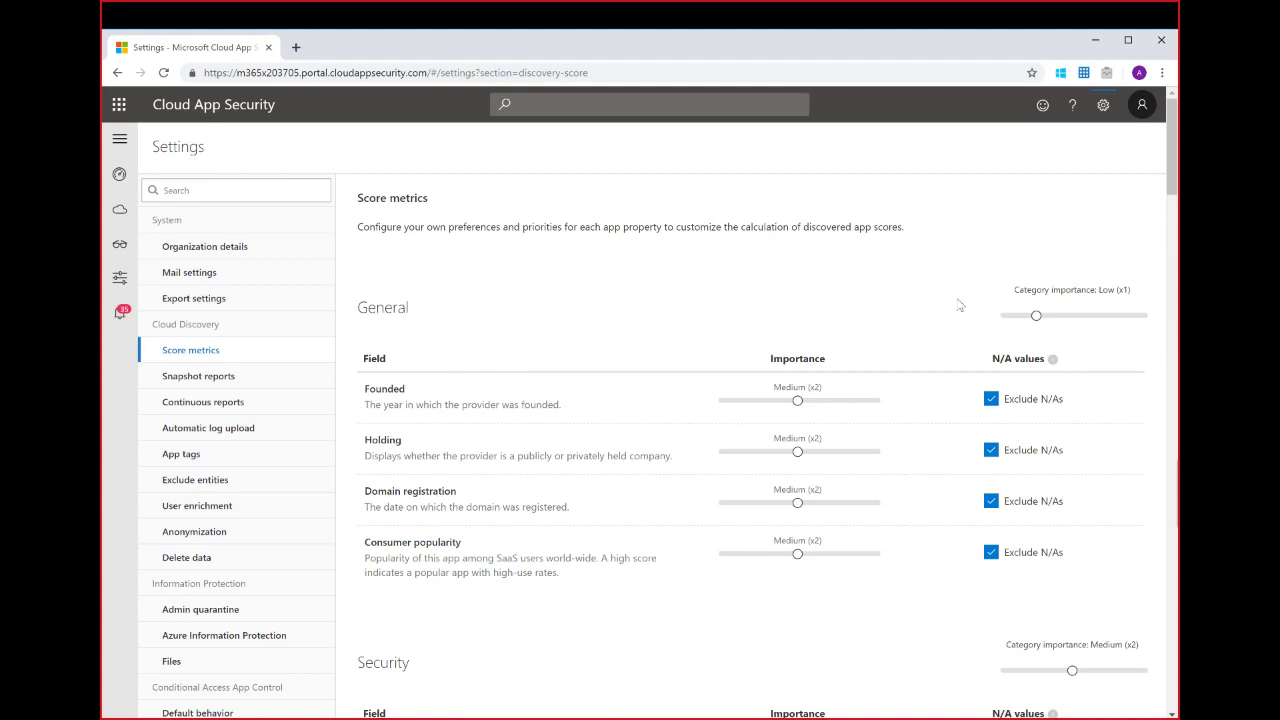
drag(1170, 183, 1166, 240)
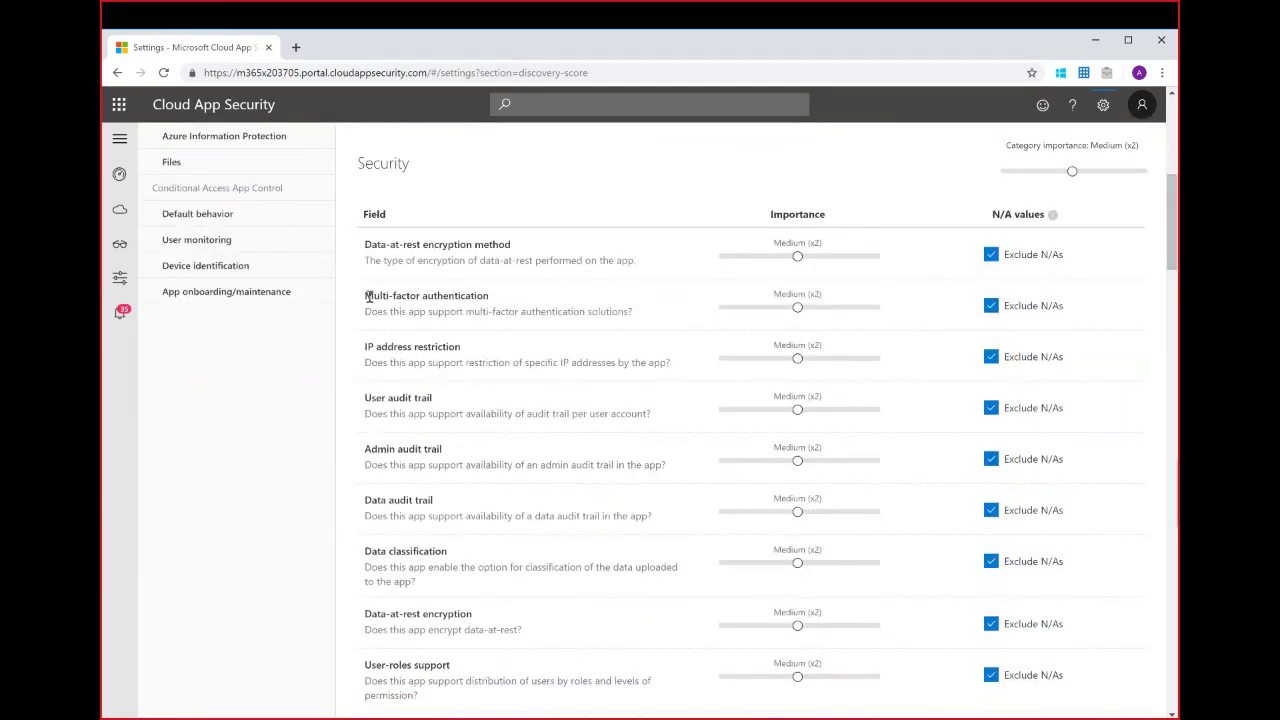
drag(366, 296, 506, 302)
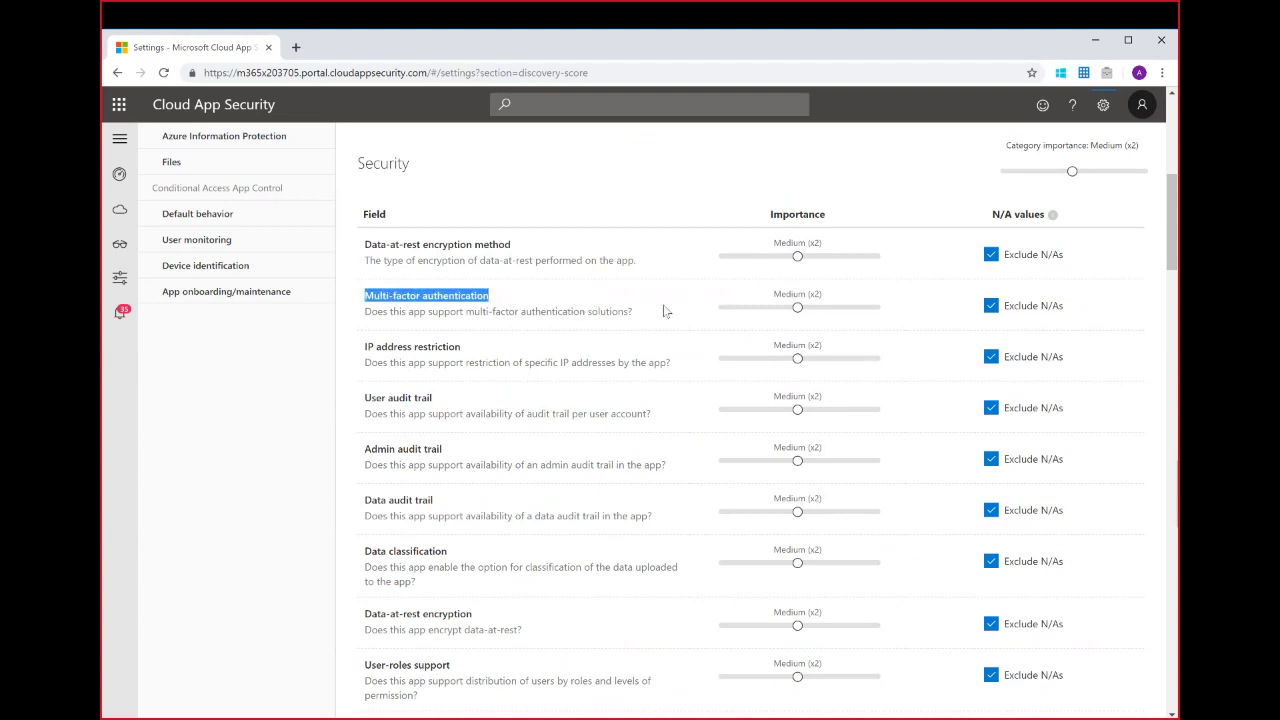
drag(797, 308, 756, 309)
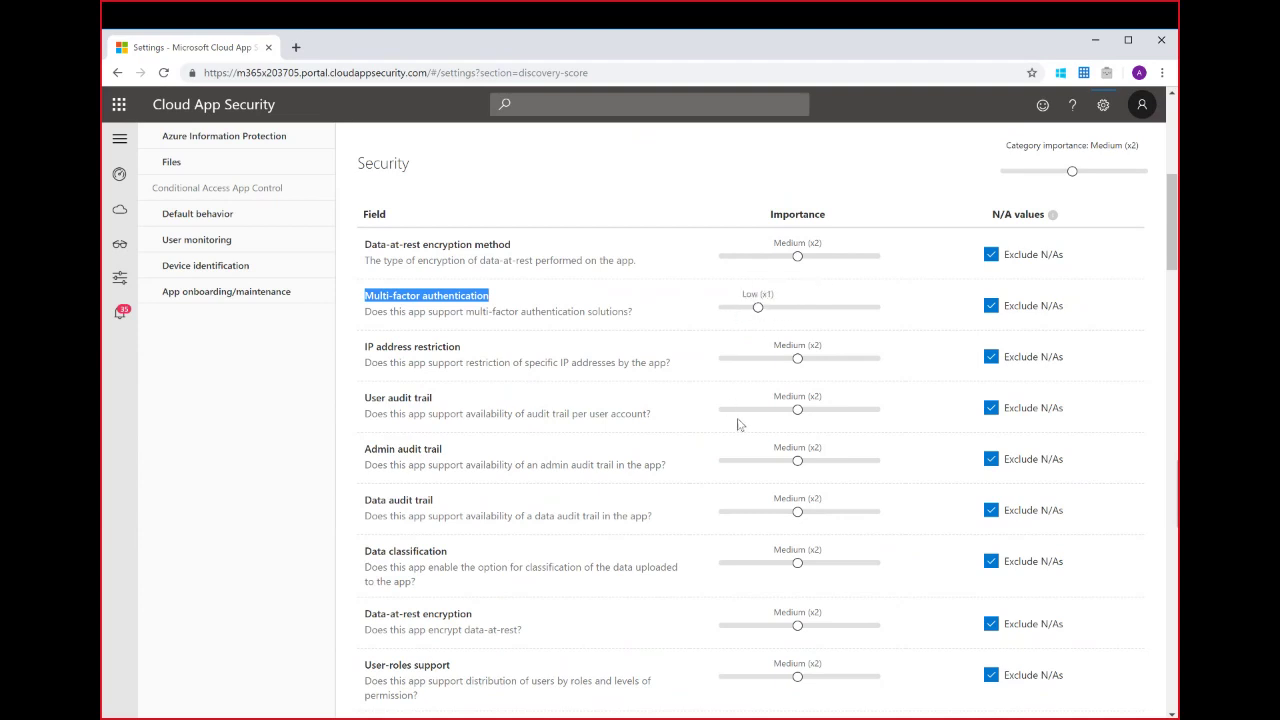
drag(381, 450, 446, 452)
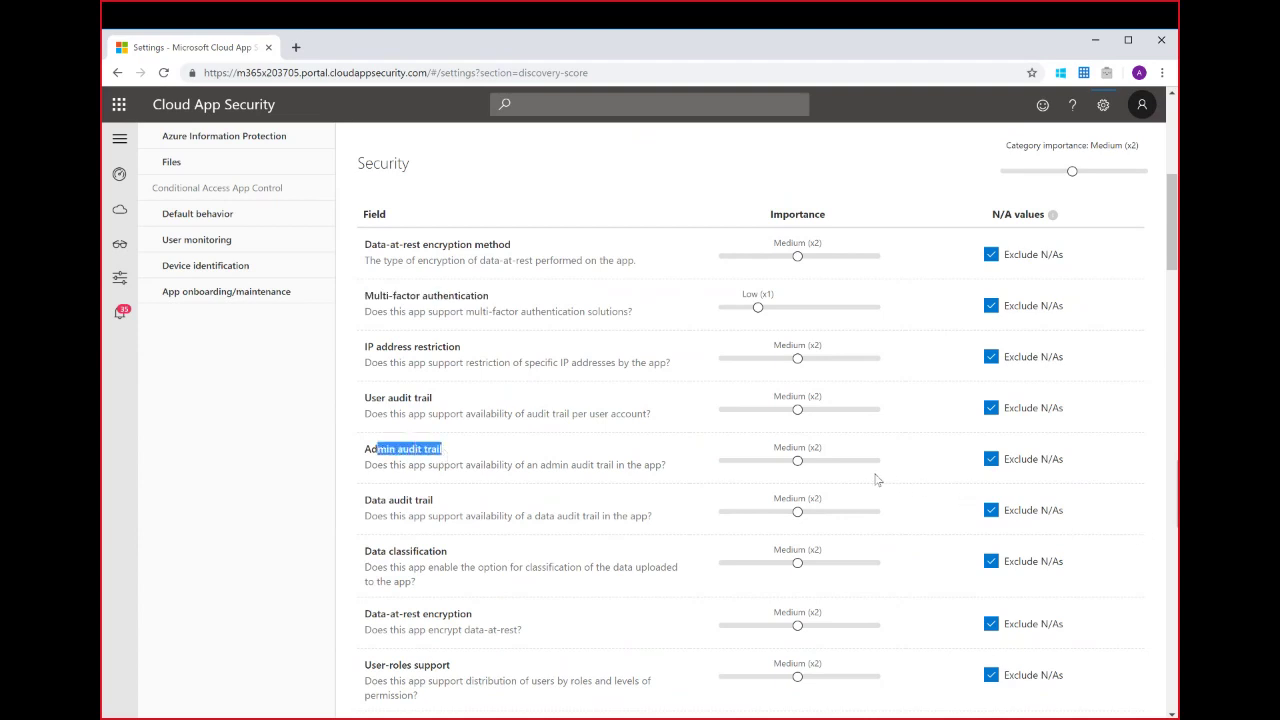
drag(799, 460, 864, 470)
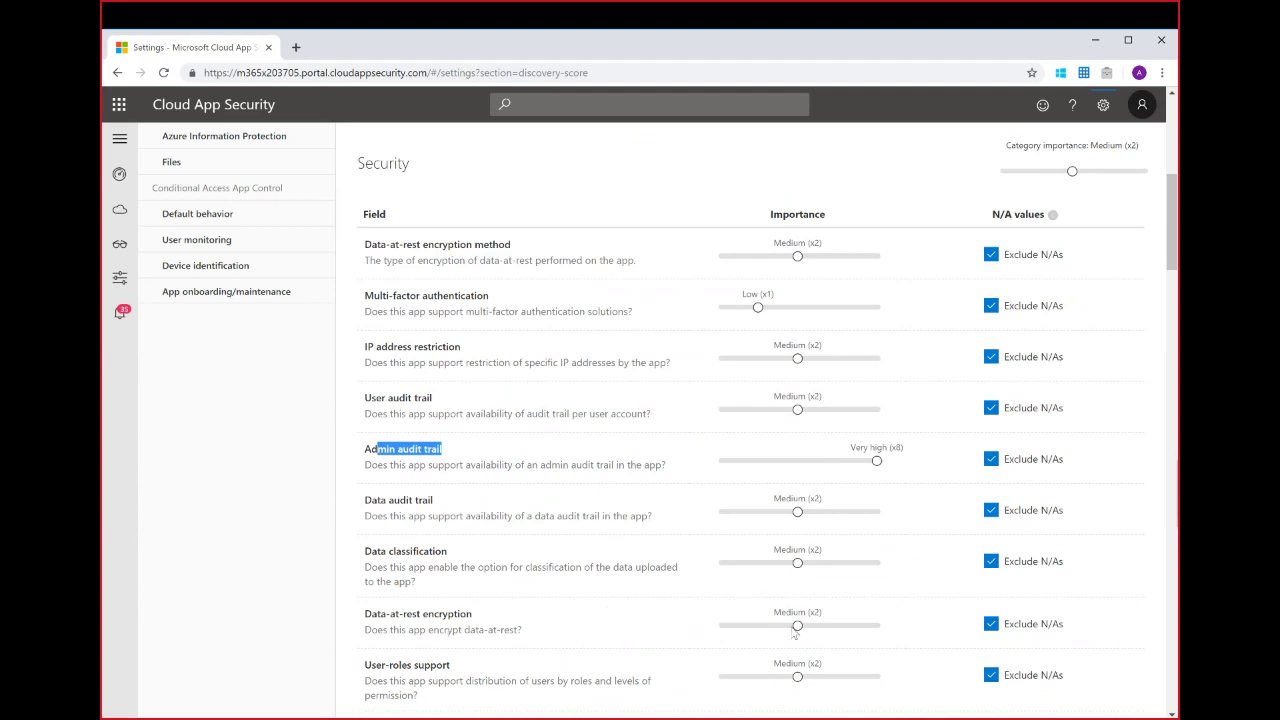
Raise the importance of Data-at-rest encryption by one level and save the score metrics
drag(797, 623, 837, 624)
drag(1172, 258, 1106, 702)
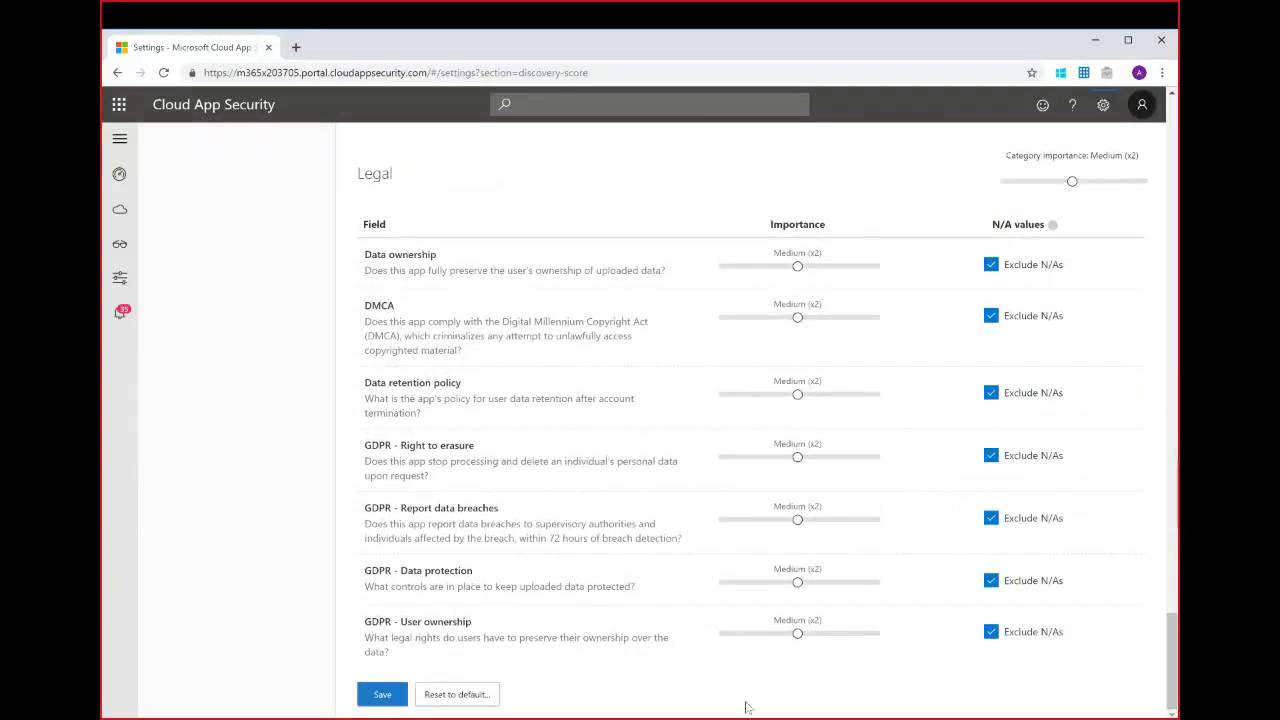
click(383, 695)
scroll(456, 528, up, 10)
scroll(456, 528, up, 15)
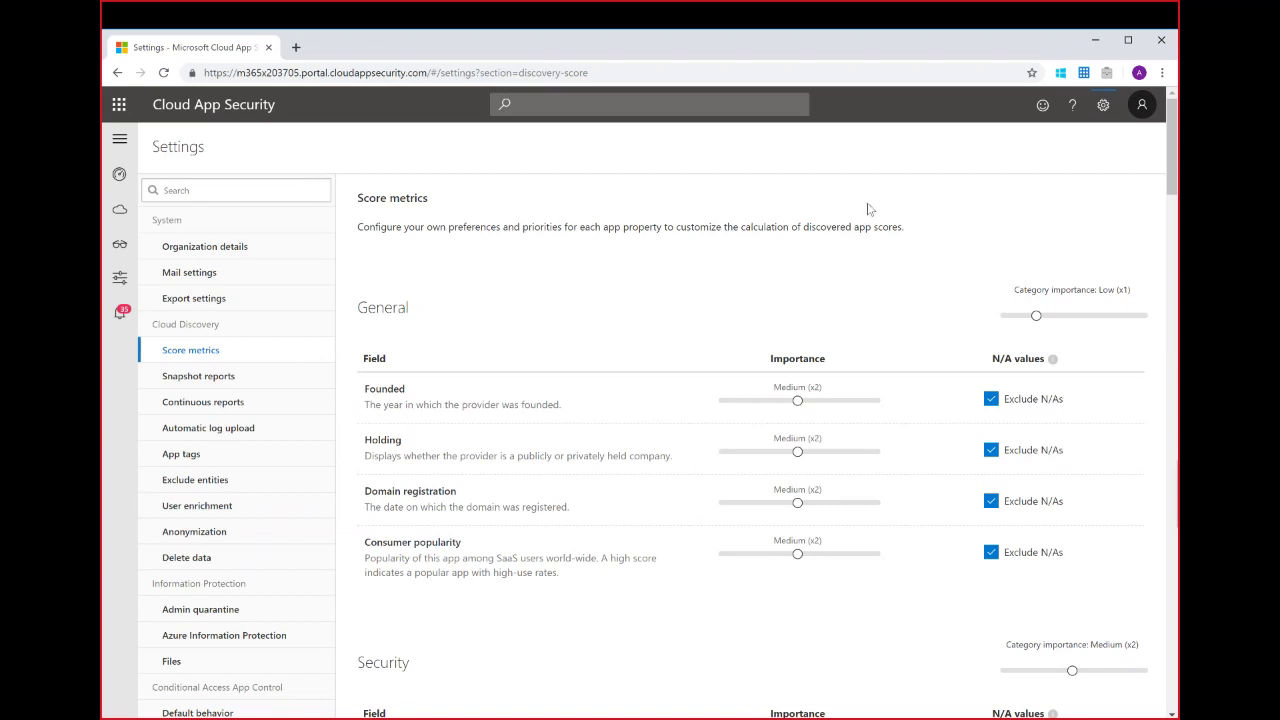
click(1107, 116)
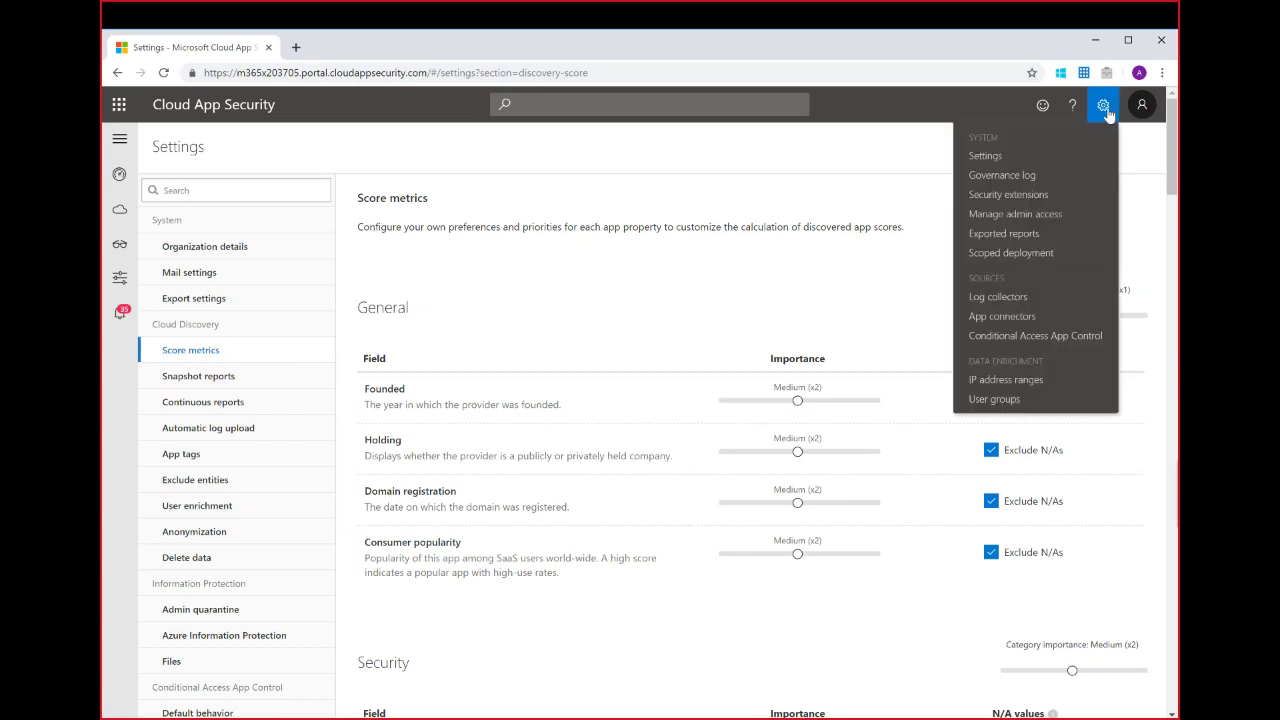
click(235, 272)
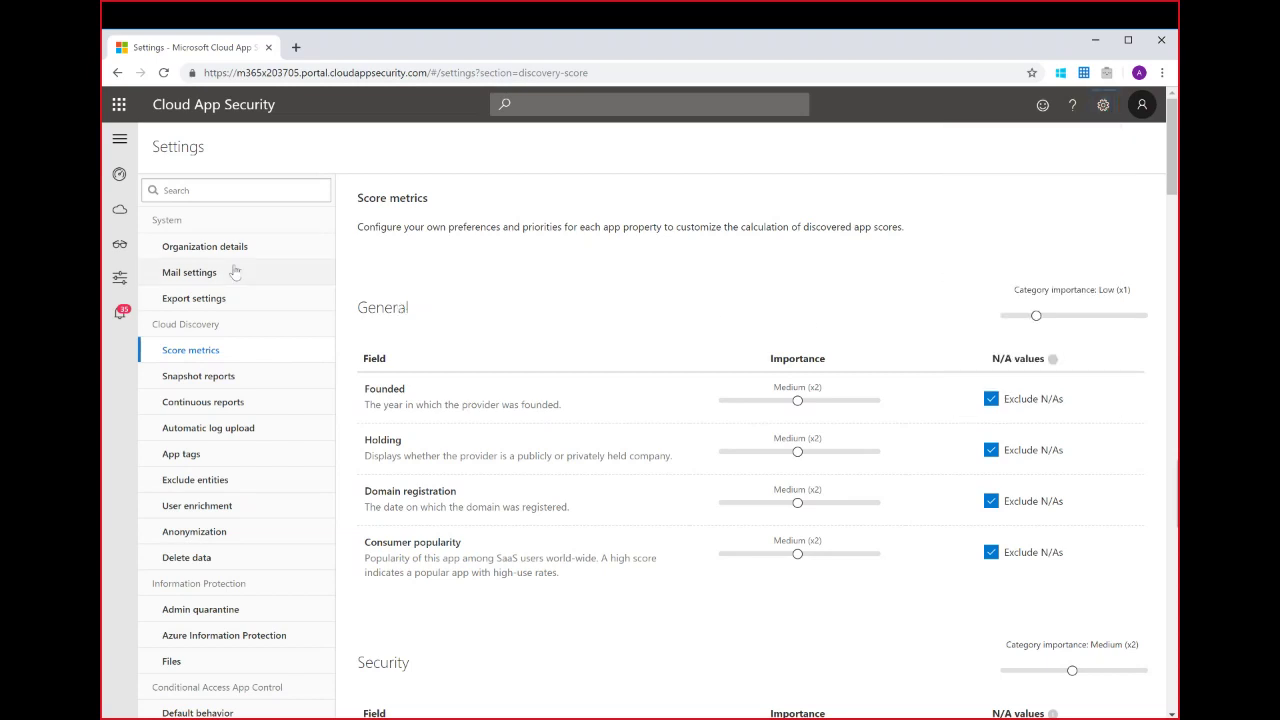
Start a new Cloud Discovery snapshot report and name it "Demo"
mouse_move(112, 220)
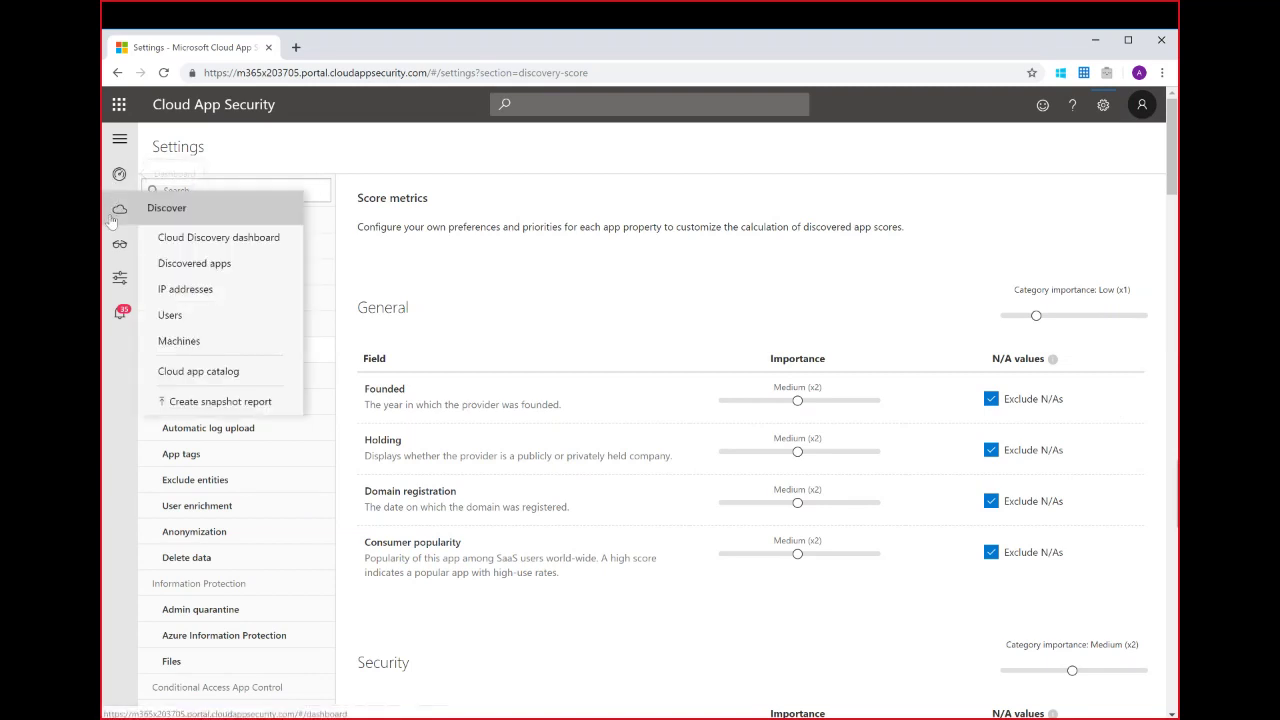
click(230, 402)
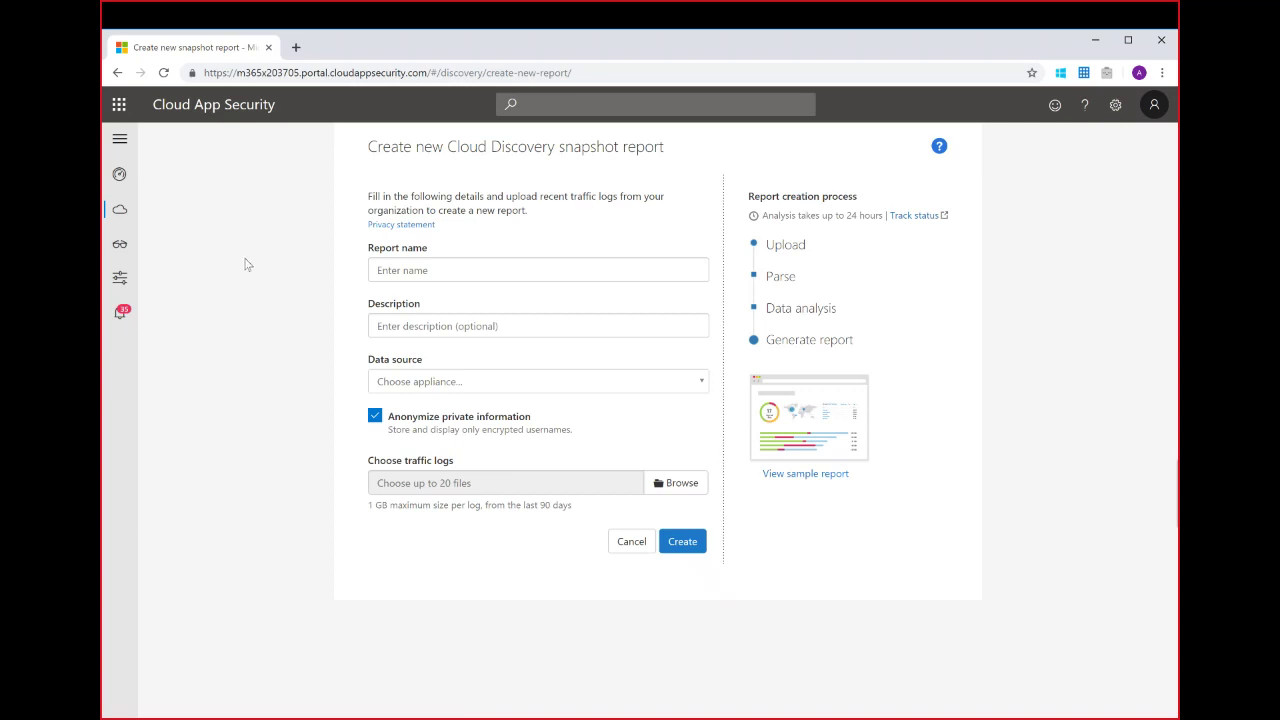
click(406, 272)
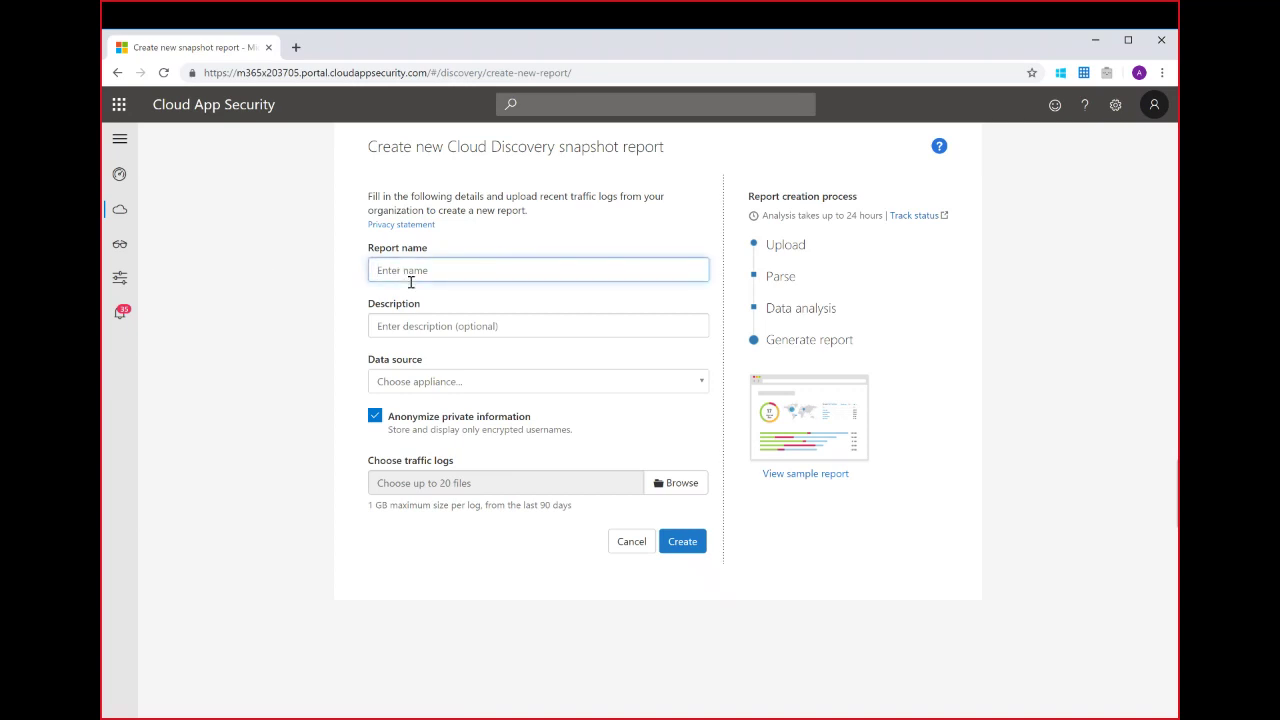
text(Demo)
Choose Barracuda - F-Series Firewall as the snapshot report's data source and highlight the log format verification notice
click(466, 384)
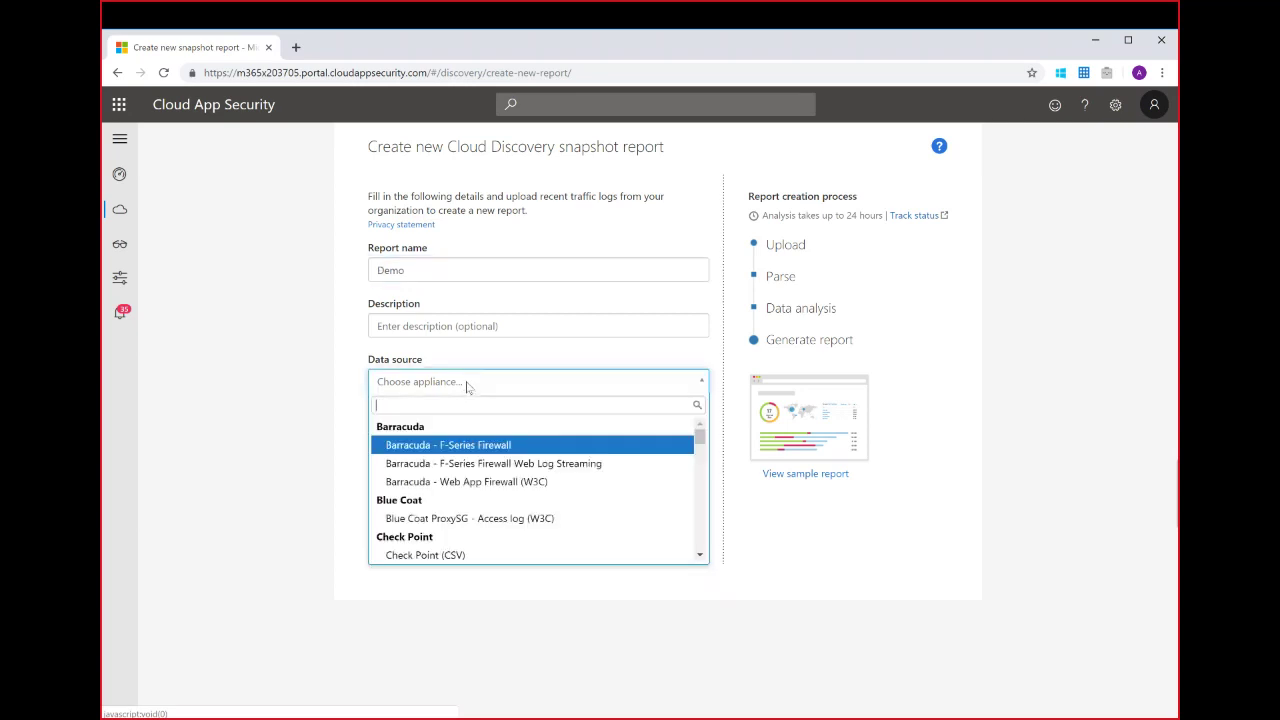
click(489, 449)
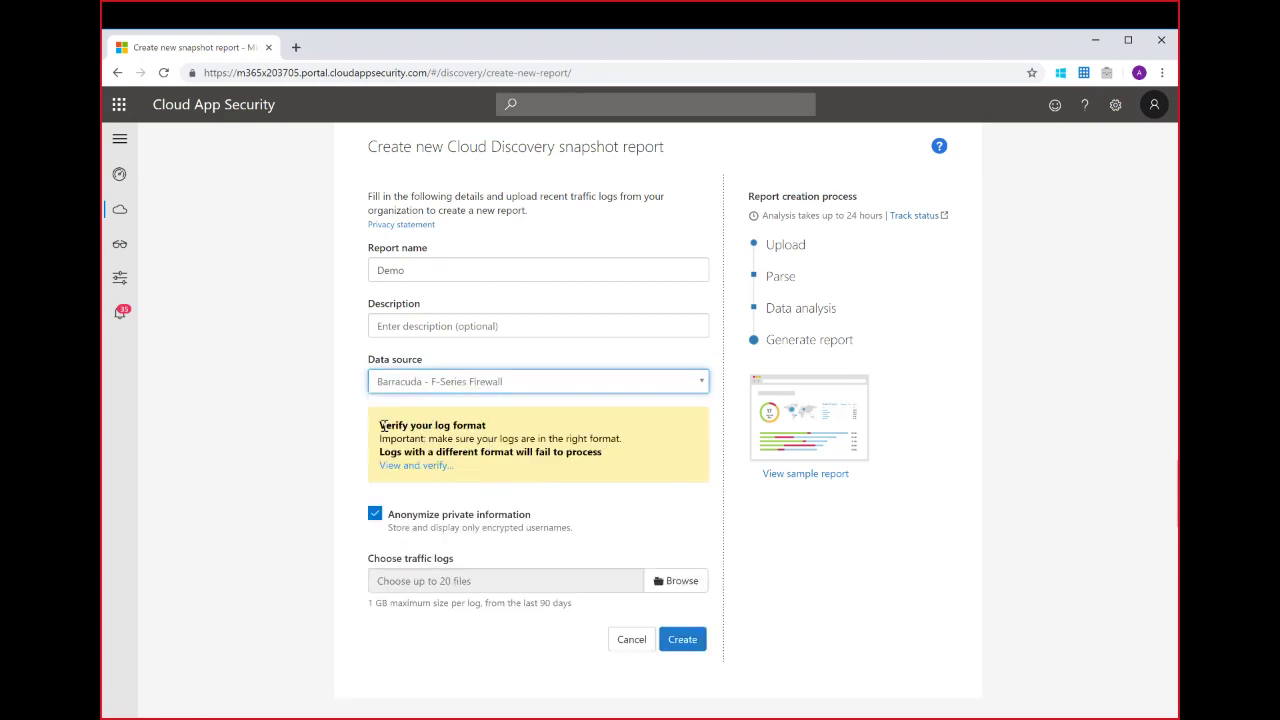
drag(383, 425, 604, 460)
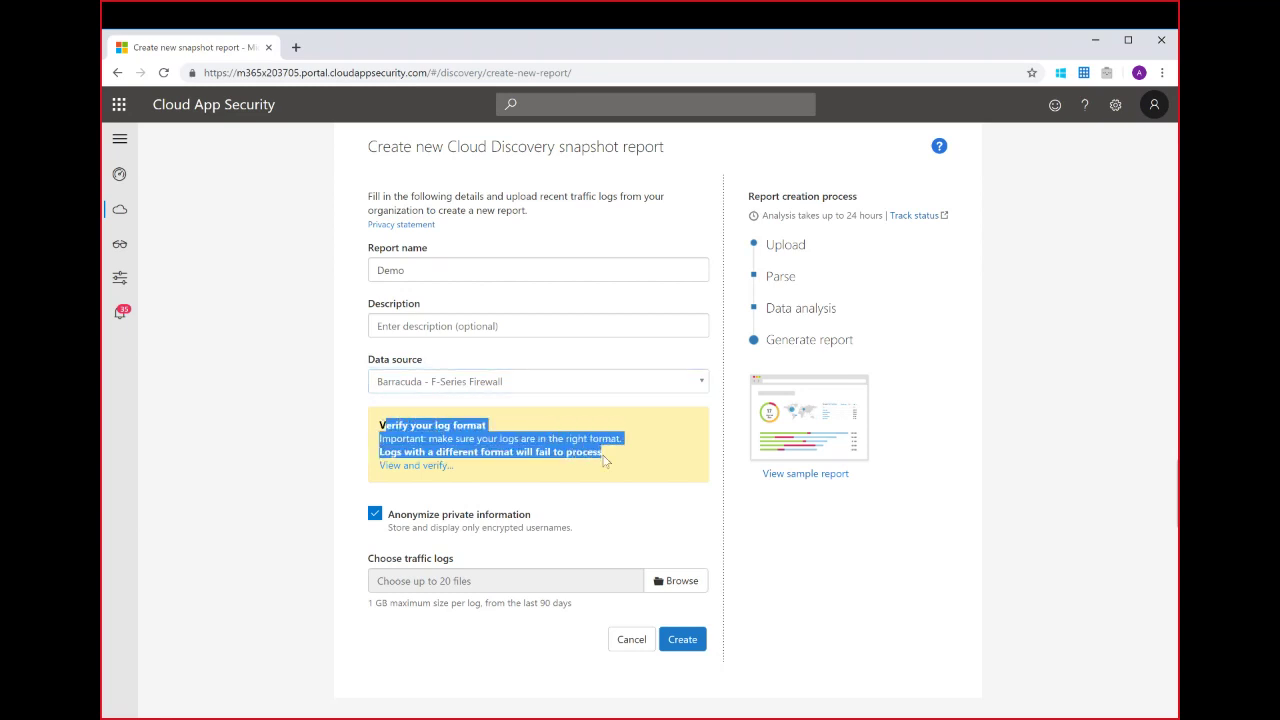
View the required log format for Barracuda - F-Series Firewall and download its sample log
click(641, 474)
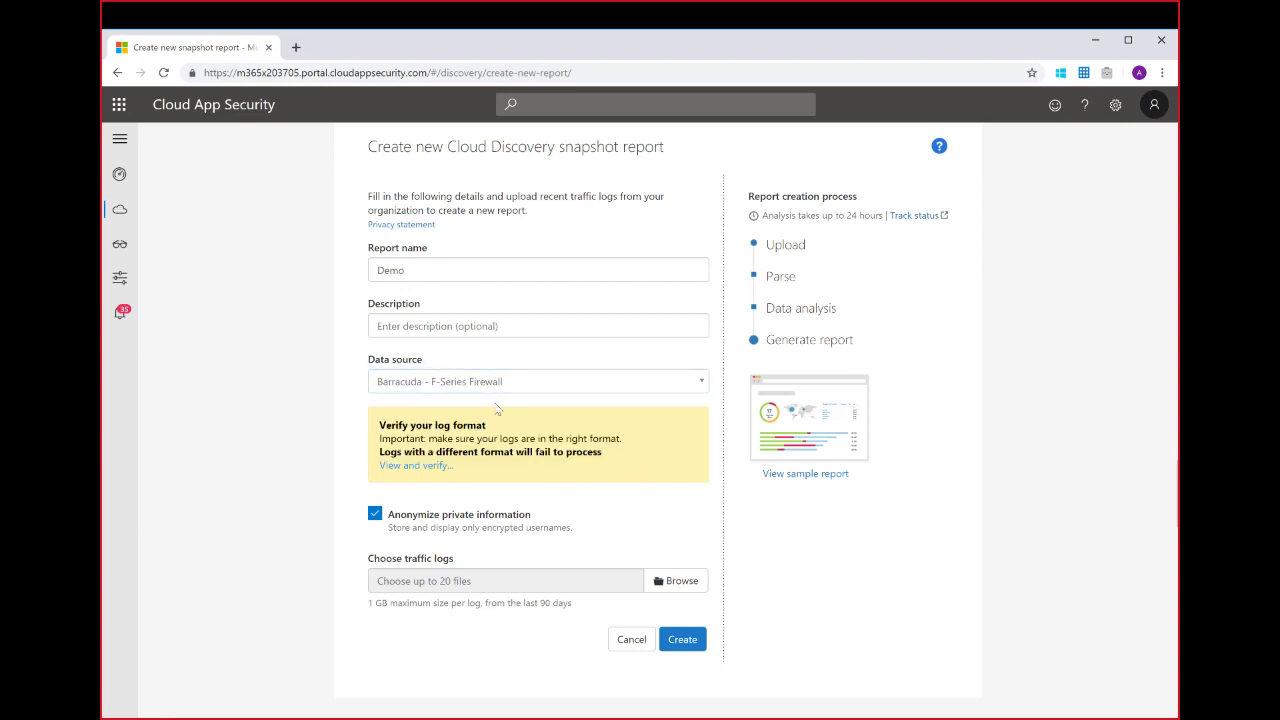
click(418, 466)
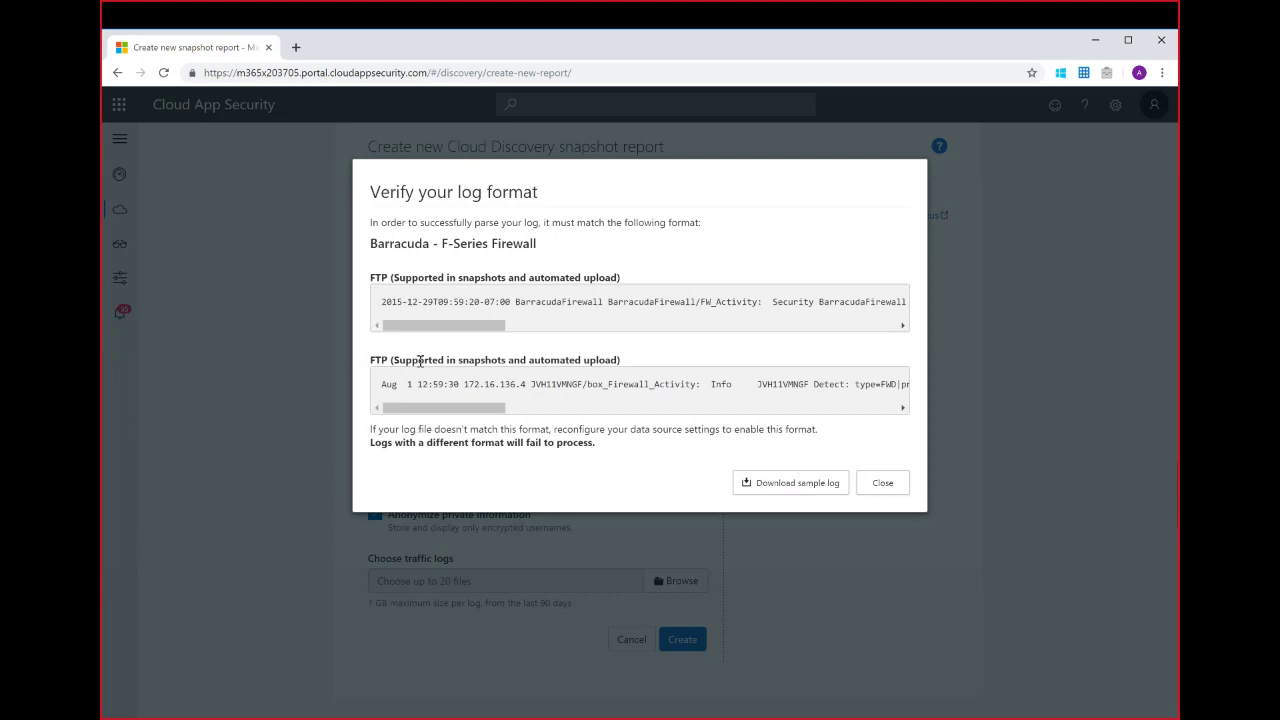
drag(410, 302, 905, 330)
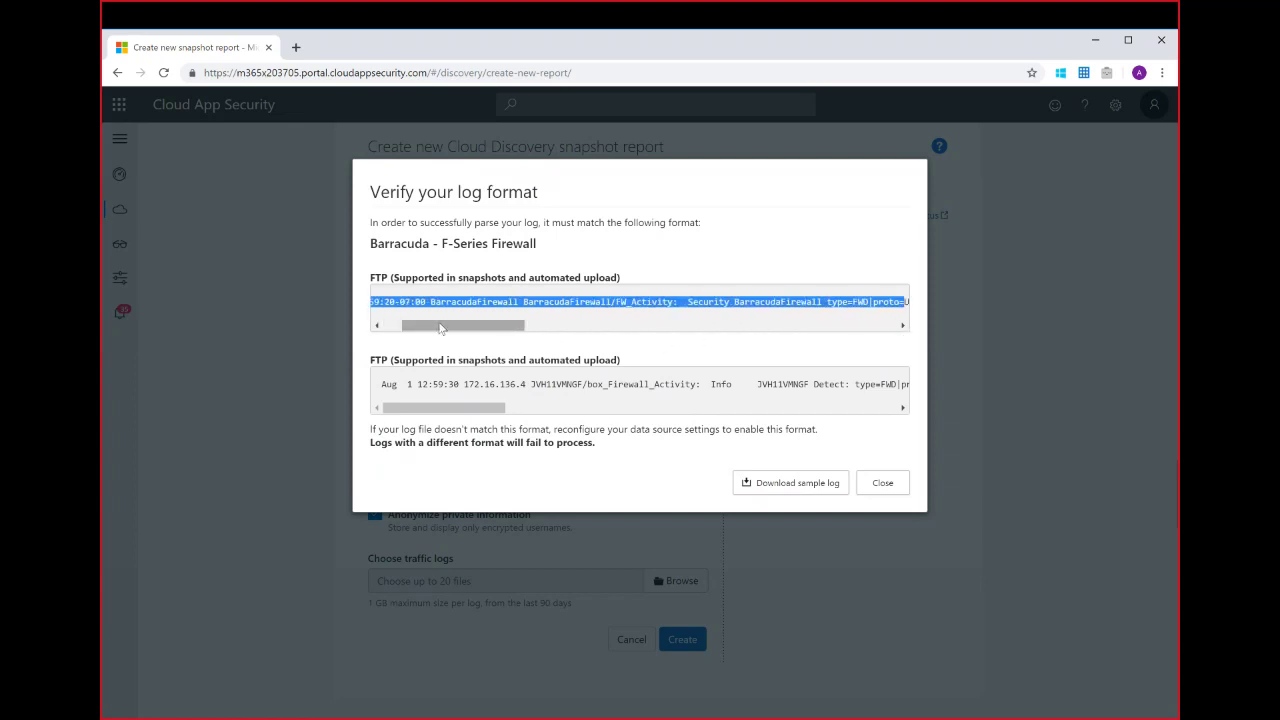
drag(438, 325, 379, 313)
click(600, 491)
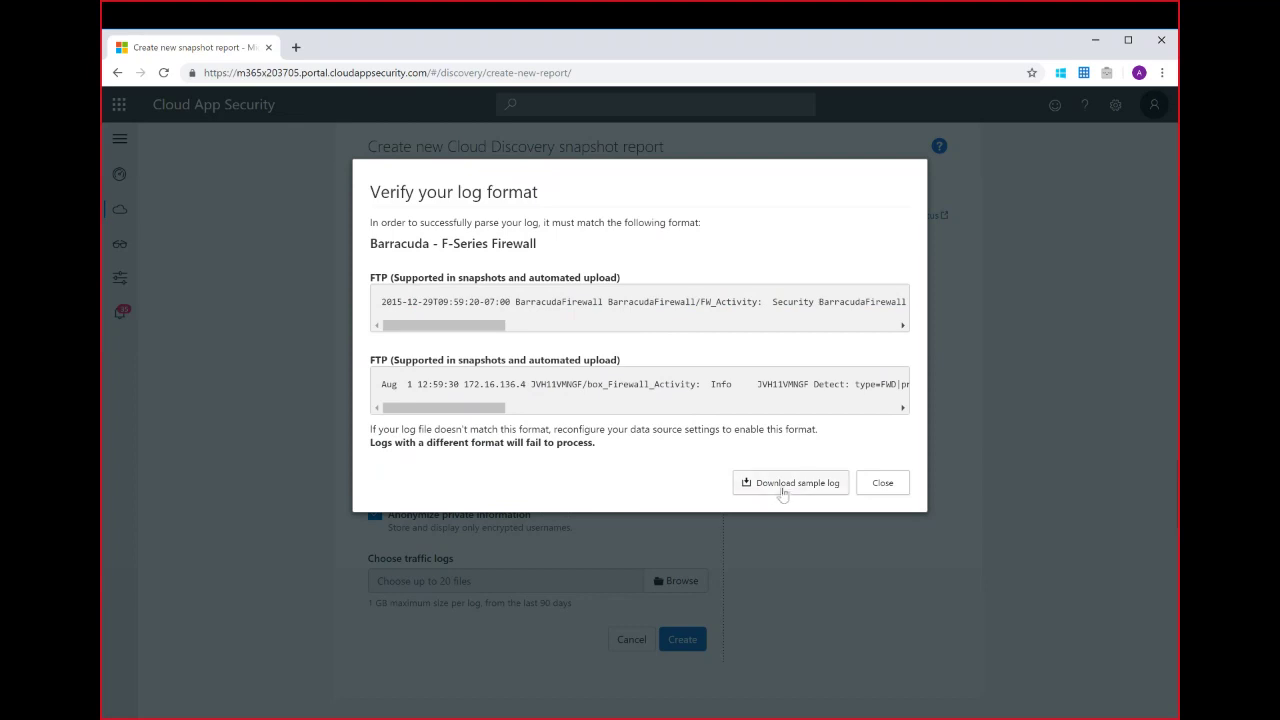
click(784, 487)
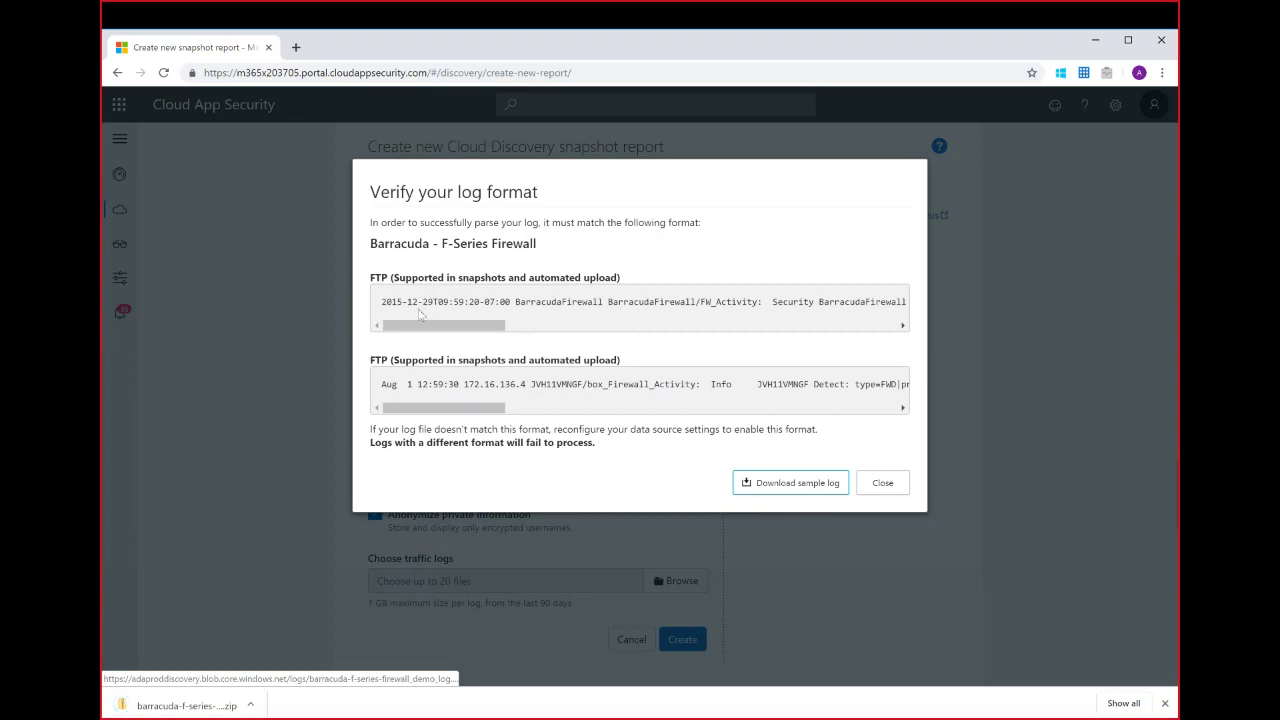
drag(390, 301, 634, 323)
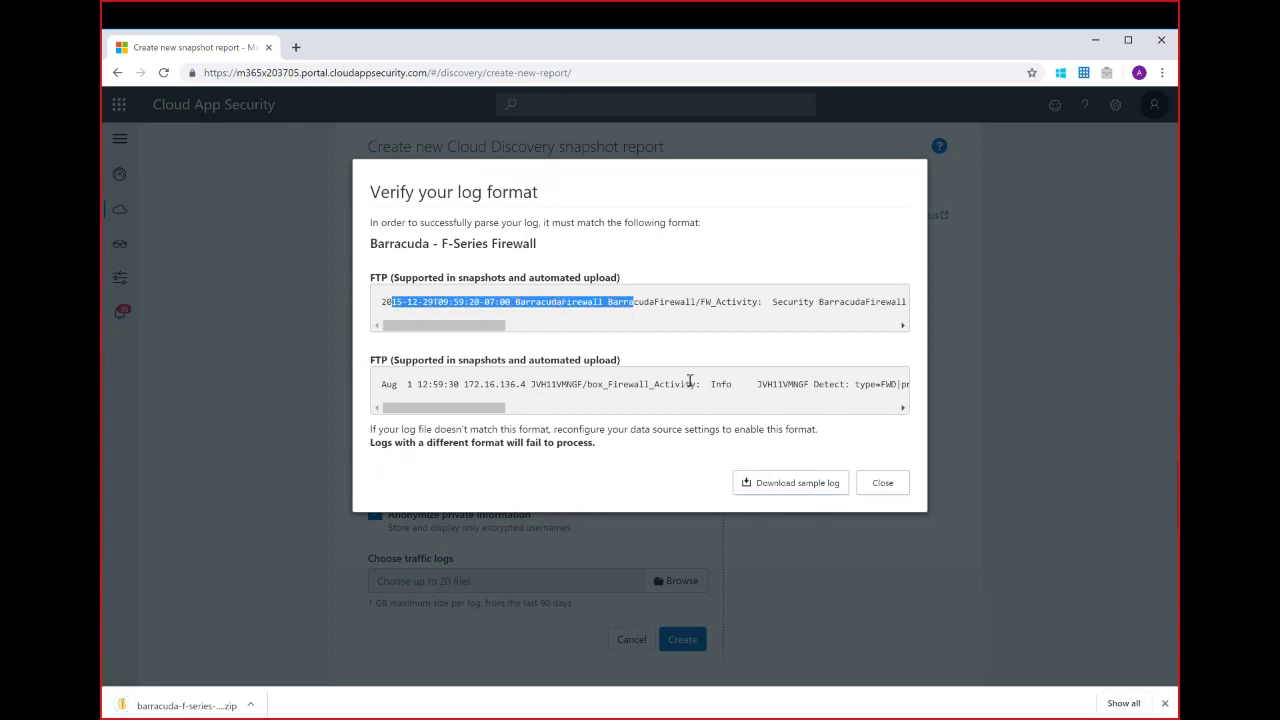
click(882, 484)
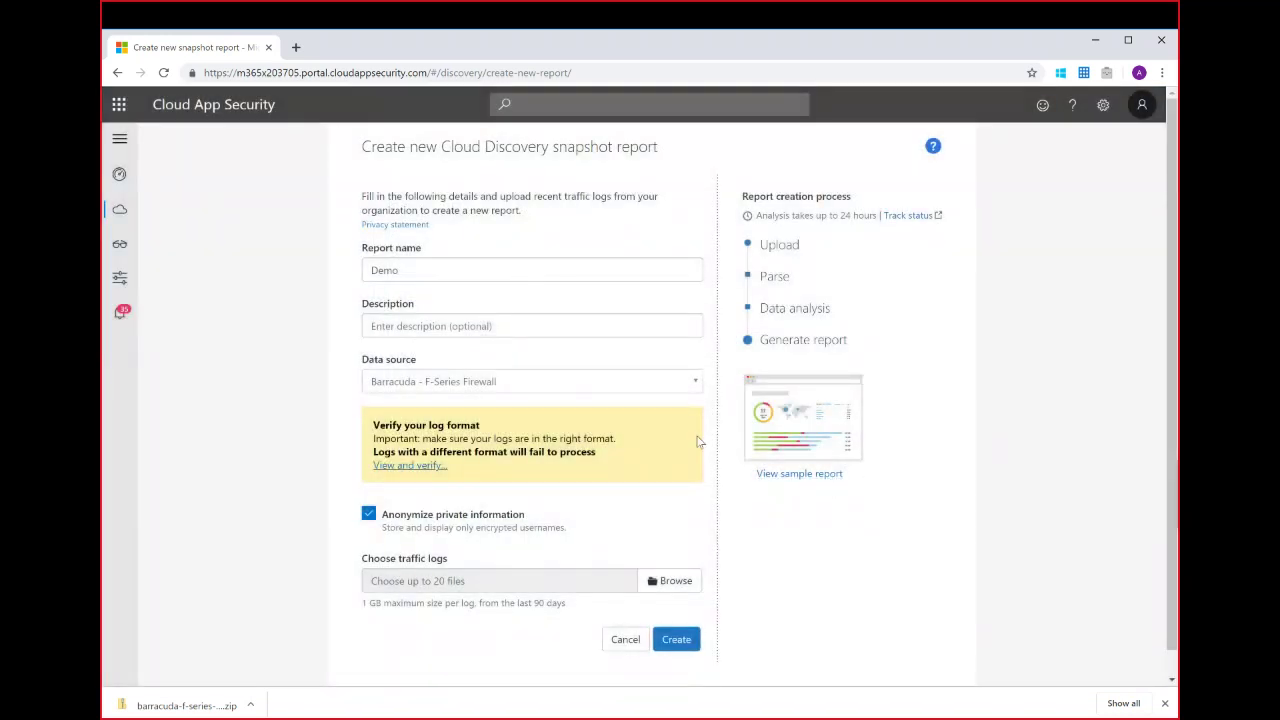
Change the report's data source to Custom log format and review the parser type options and custom headers
click(405, 381)
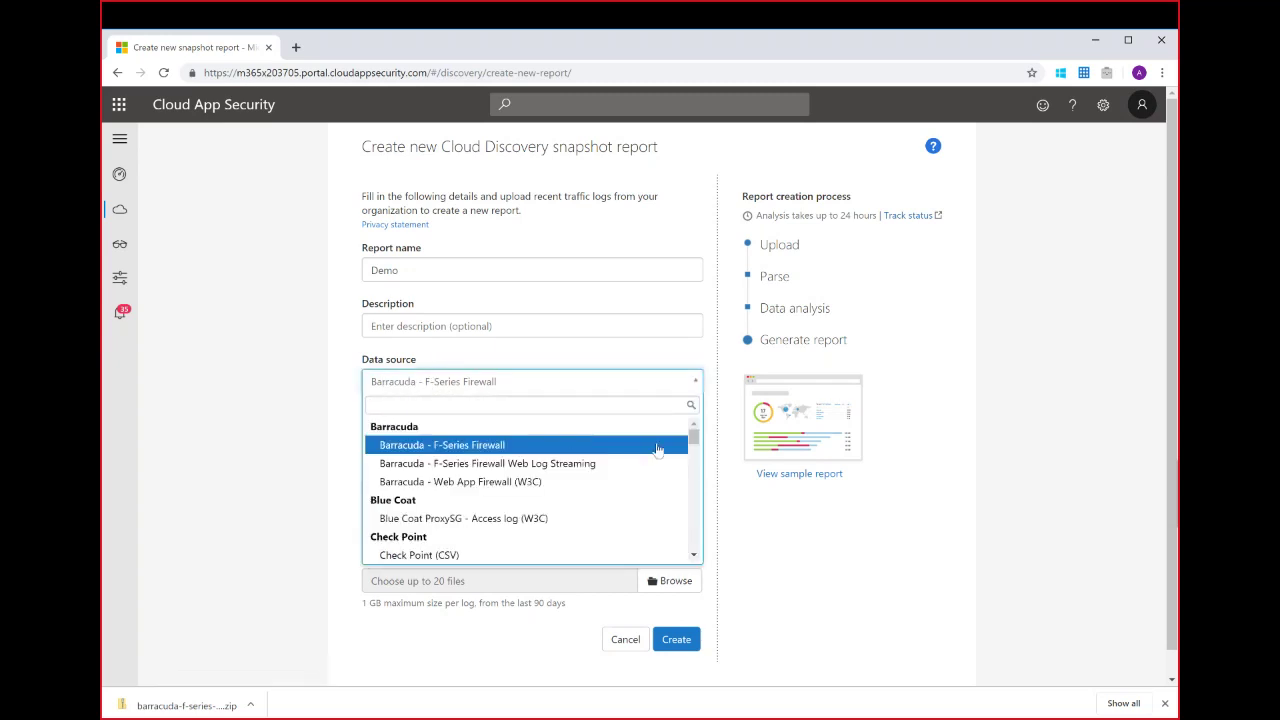
drag(692, 444, 676, 556)
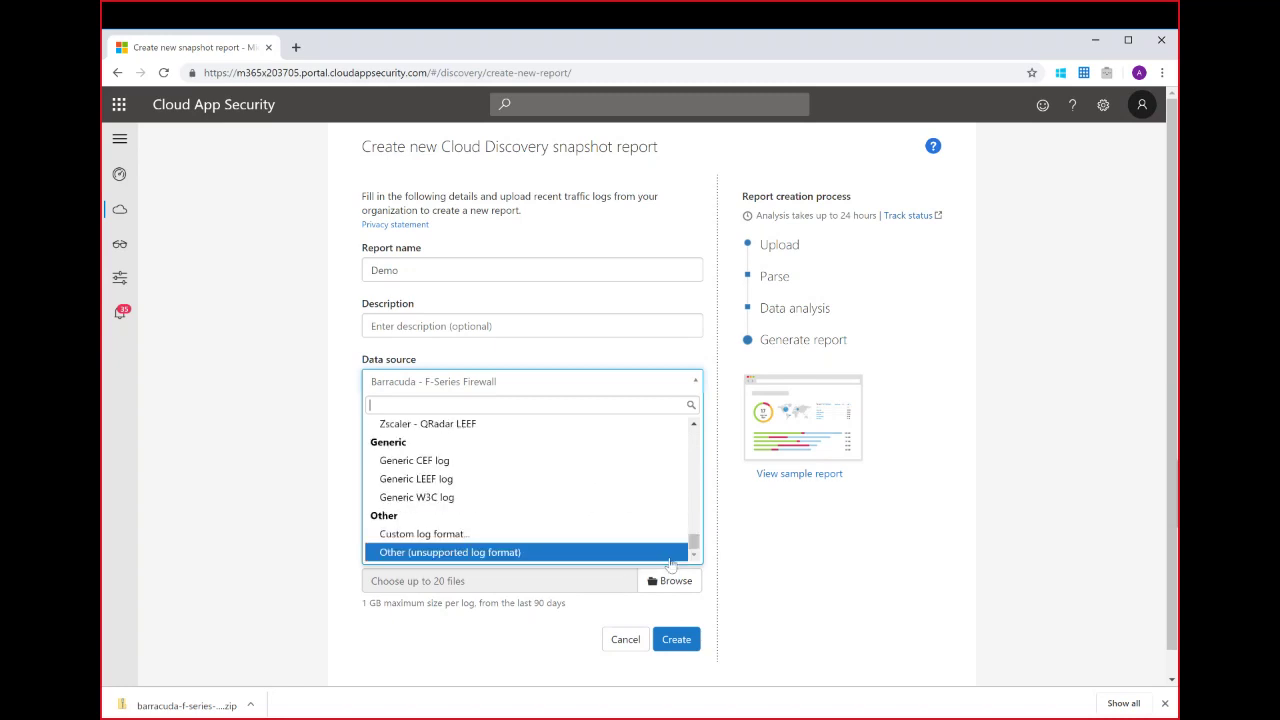
click(412, 538)
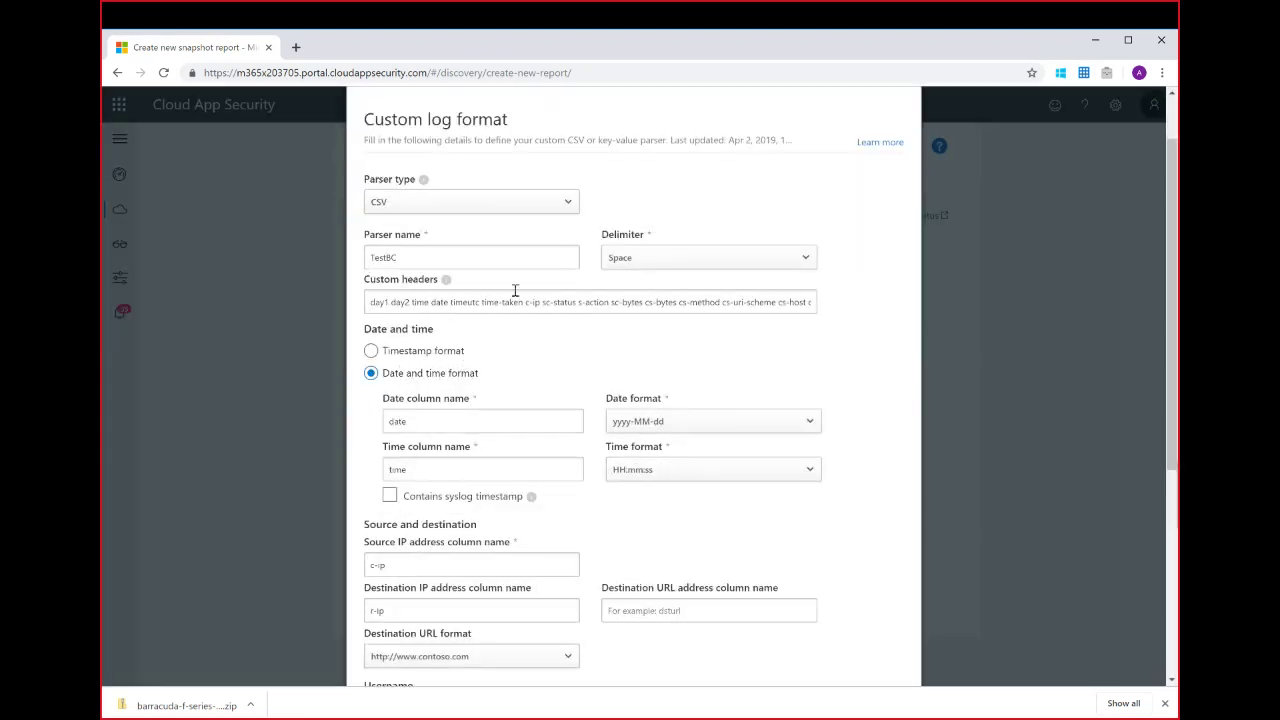
click(420, 204)
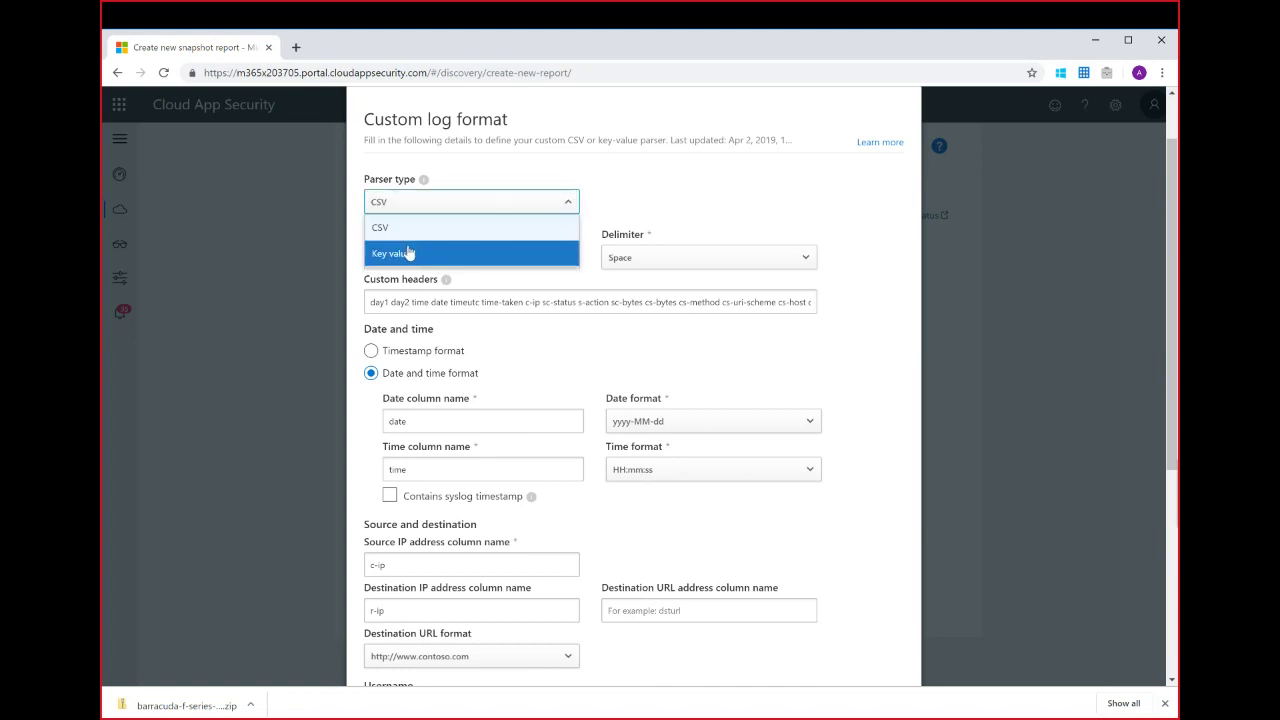
click(650, 181)
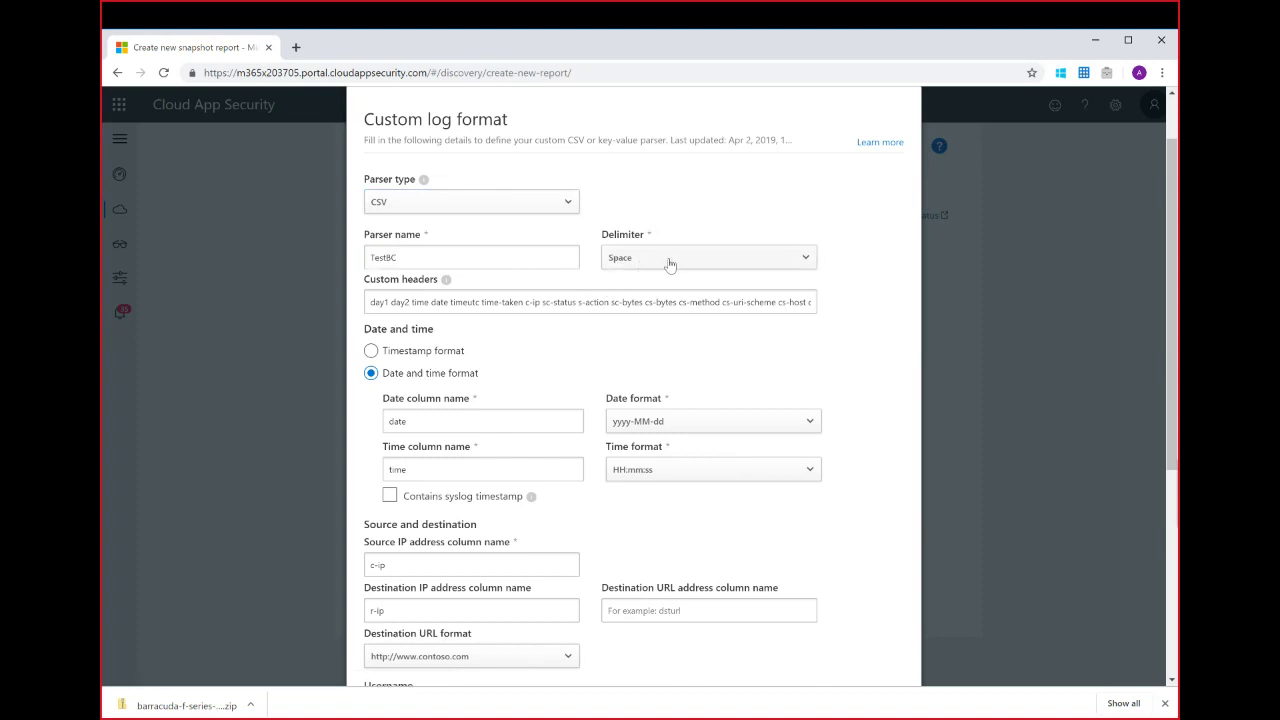
drag(370, 301, 750, 313)
click(782, 305)
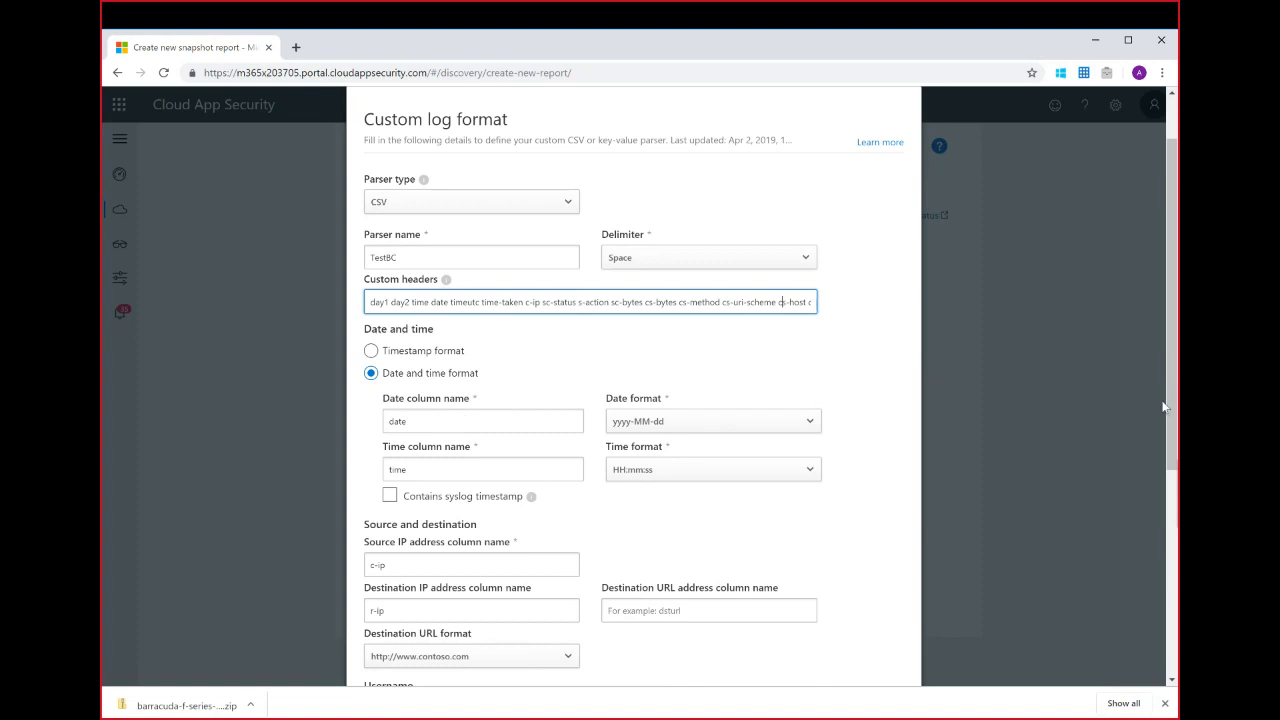
Review the source and destination IP columns and the username format options, and save the TestBC custom log format
drag(1170, 410, 1122, 564)
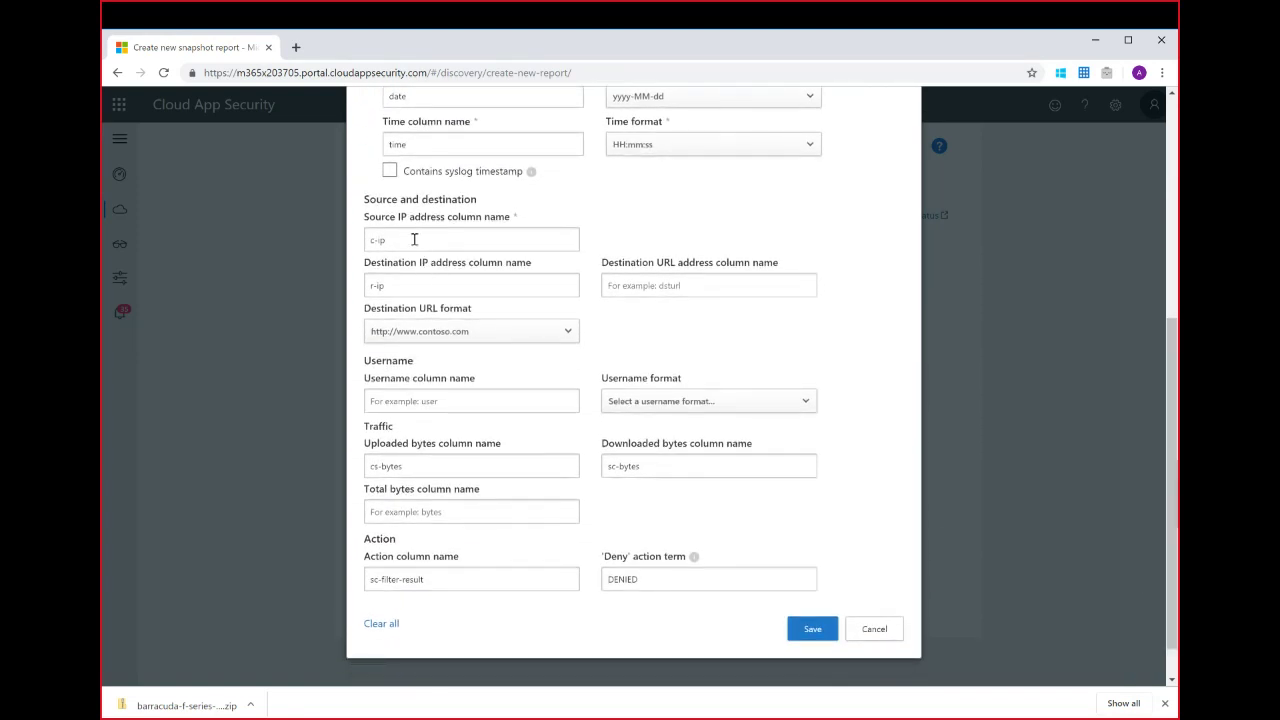
drag(437, 235, 340, 238)
drag(405, 283, 362, 289)
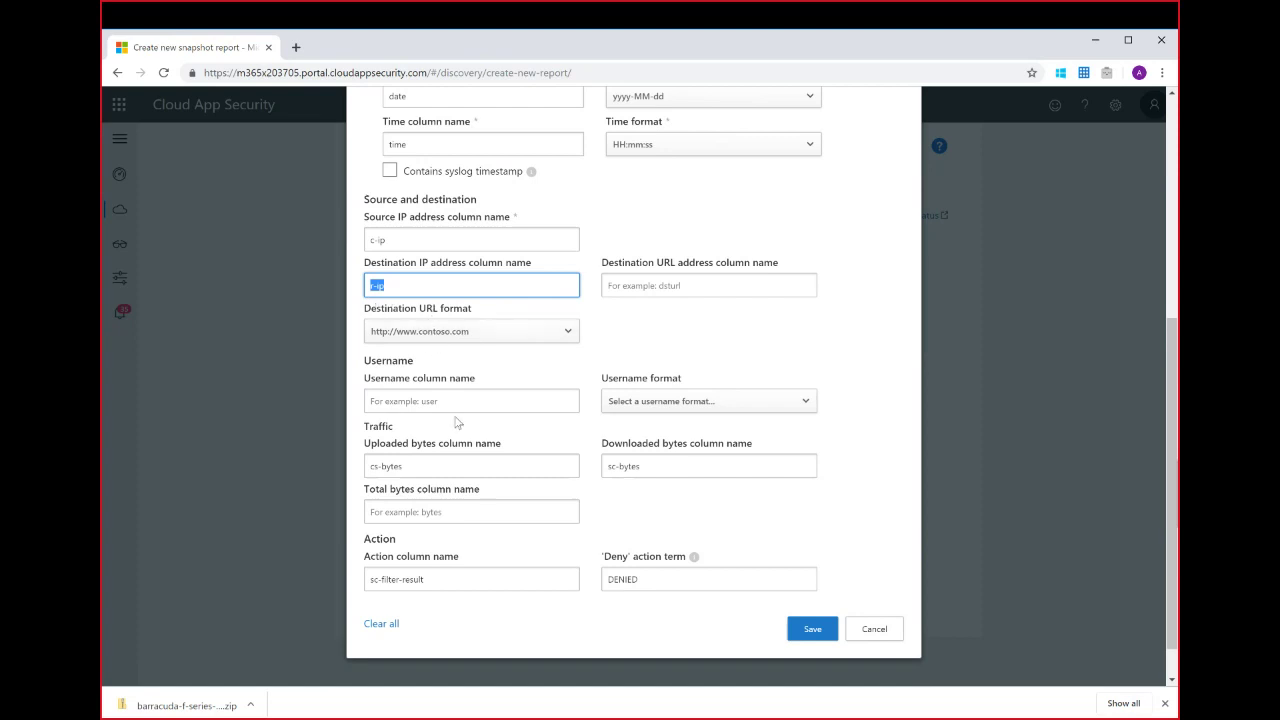
click(659, 407)
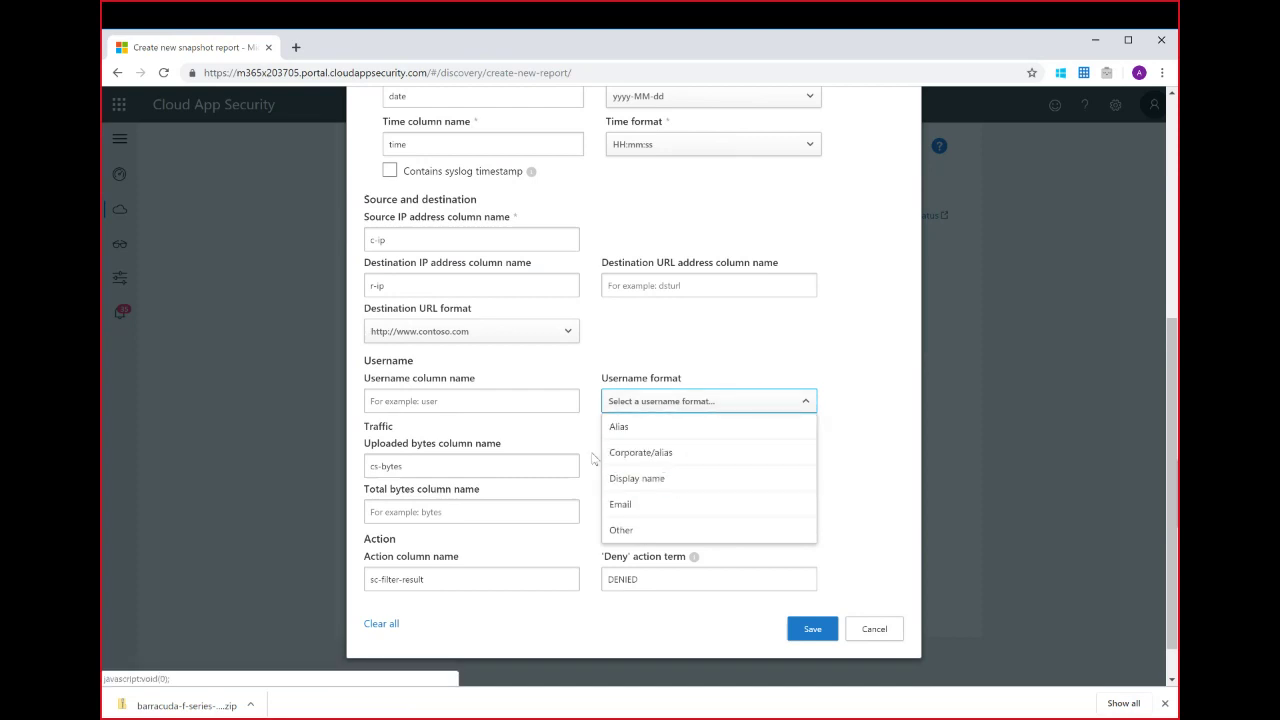
click(536, 440)
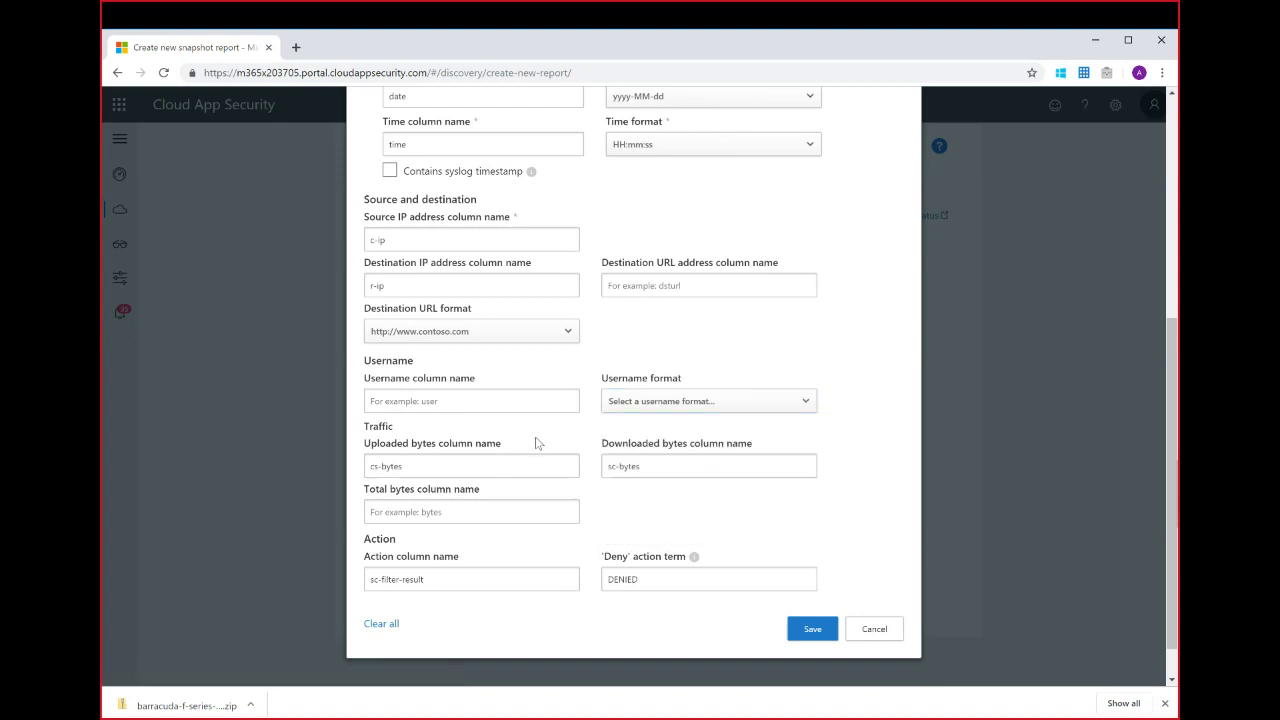
click(812, 627)
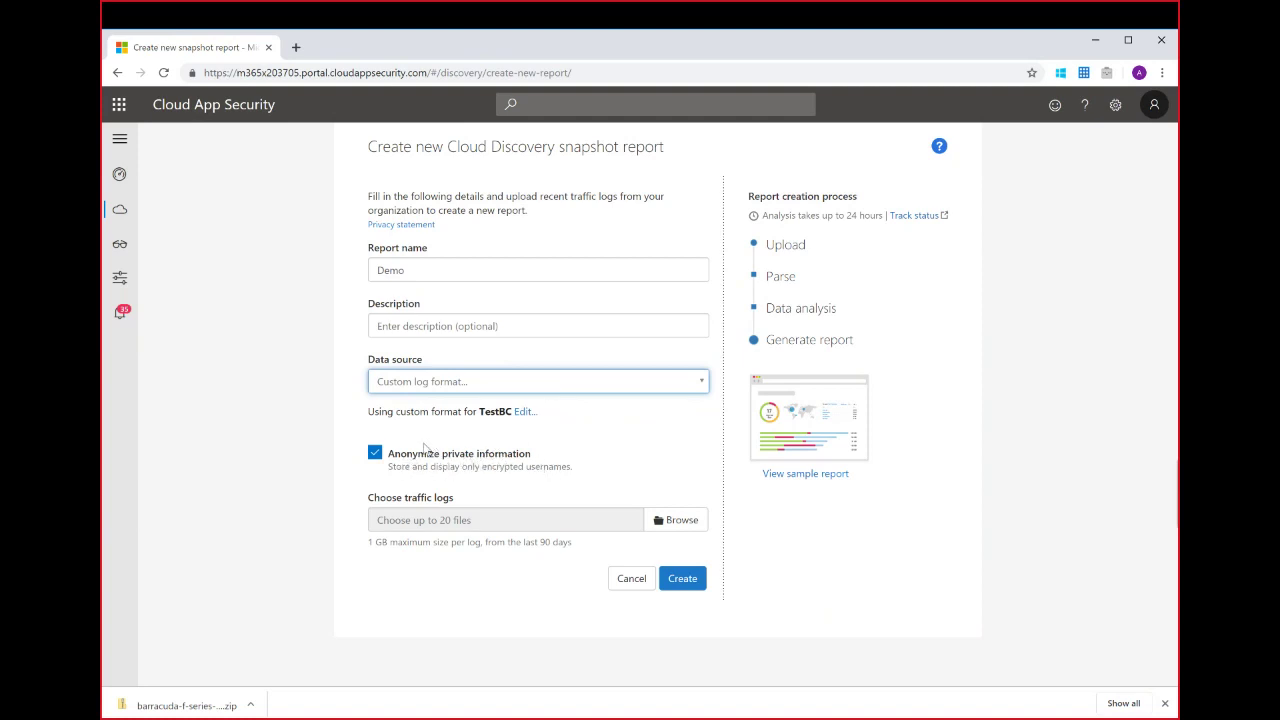
Turn off anonymization of private information for the snapshot report
click(395, 460)
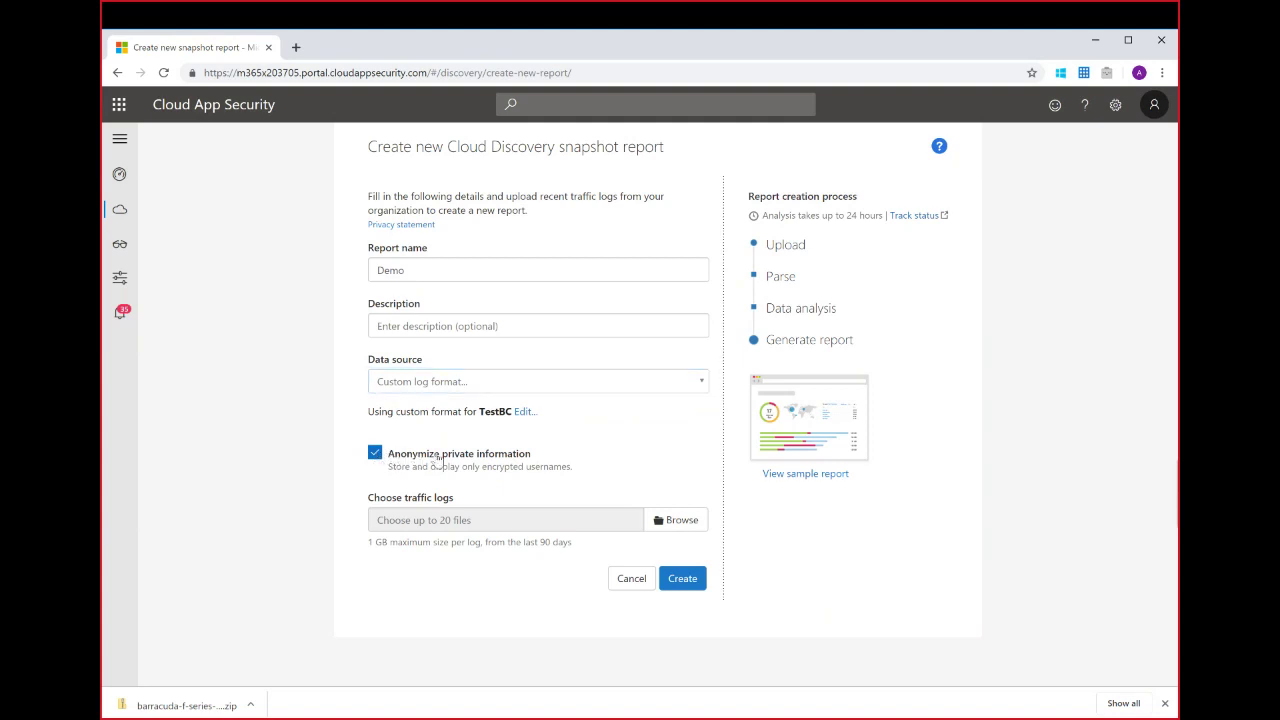
click(512, 458)
Choose blue-coat.log from the mcas folder on the C: drive as the traffic log and submit the snapshot report for creation
click(648, 522)
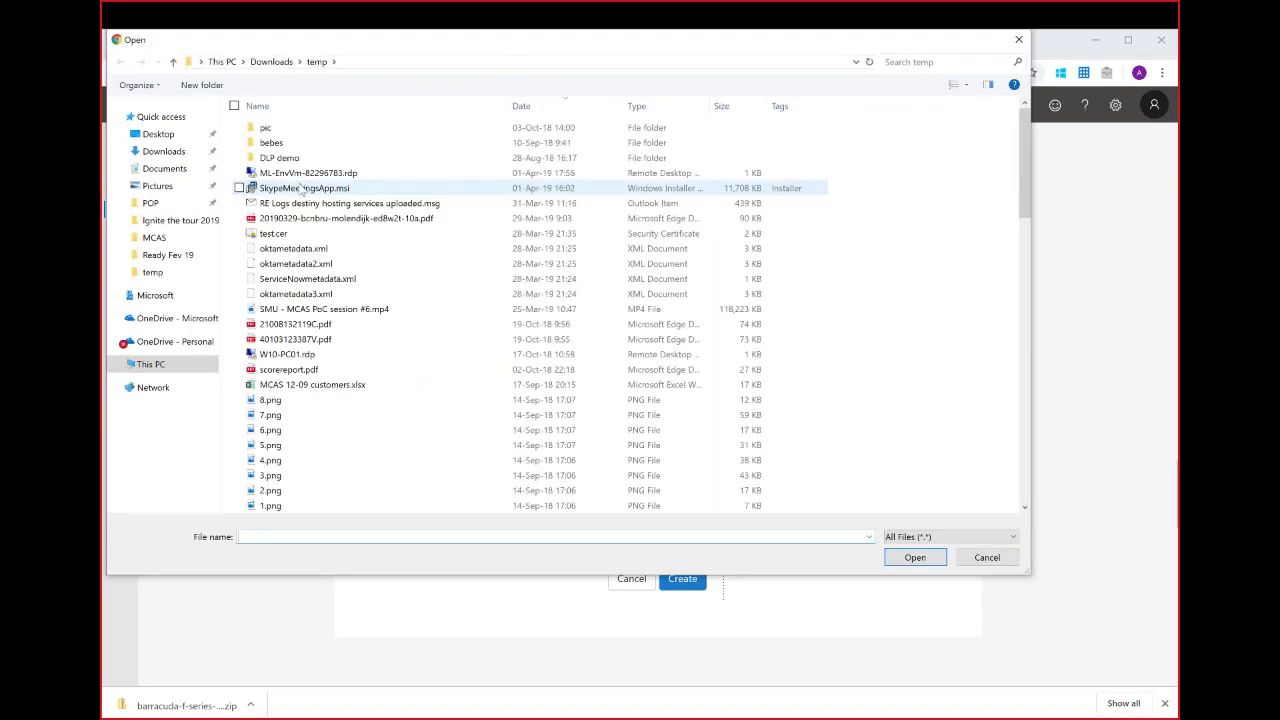
click(572, 106)
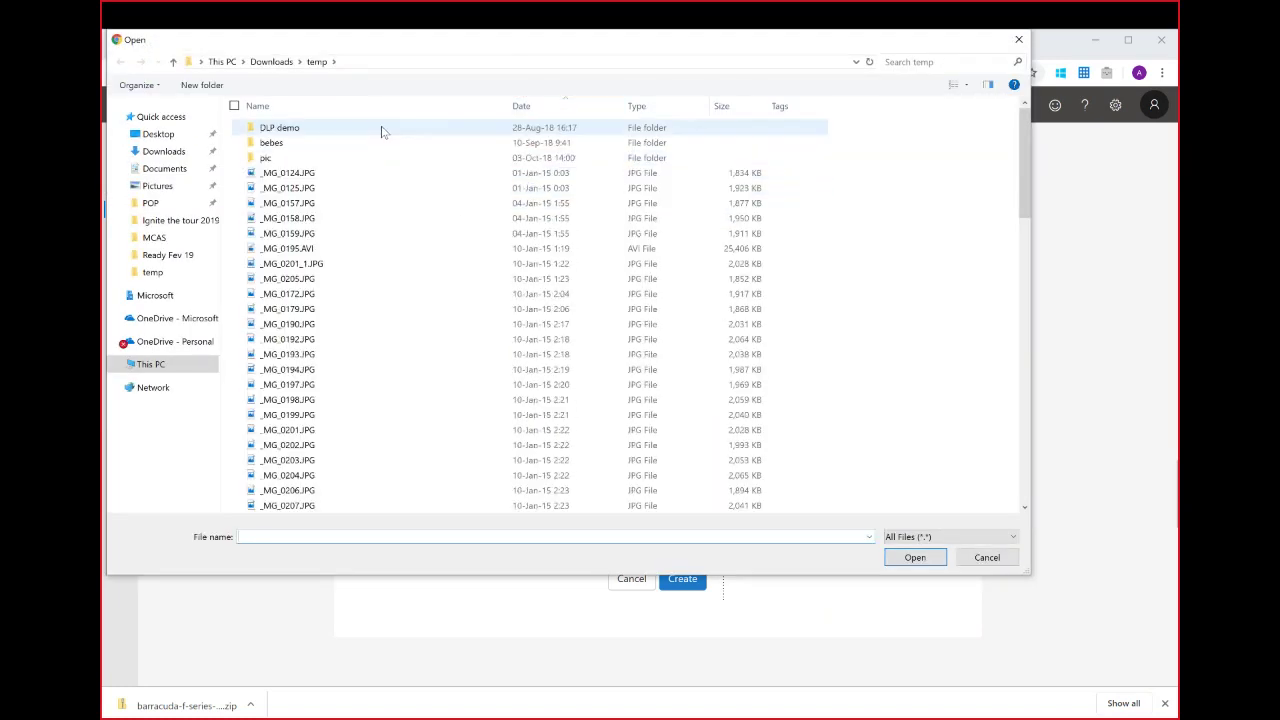
click(584, 116)
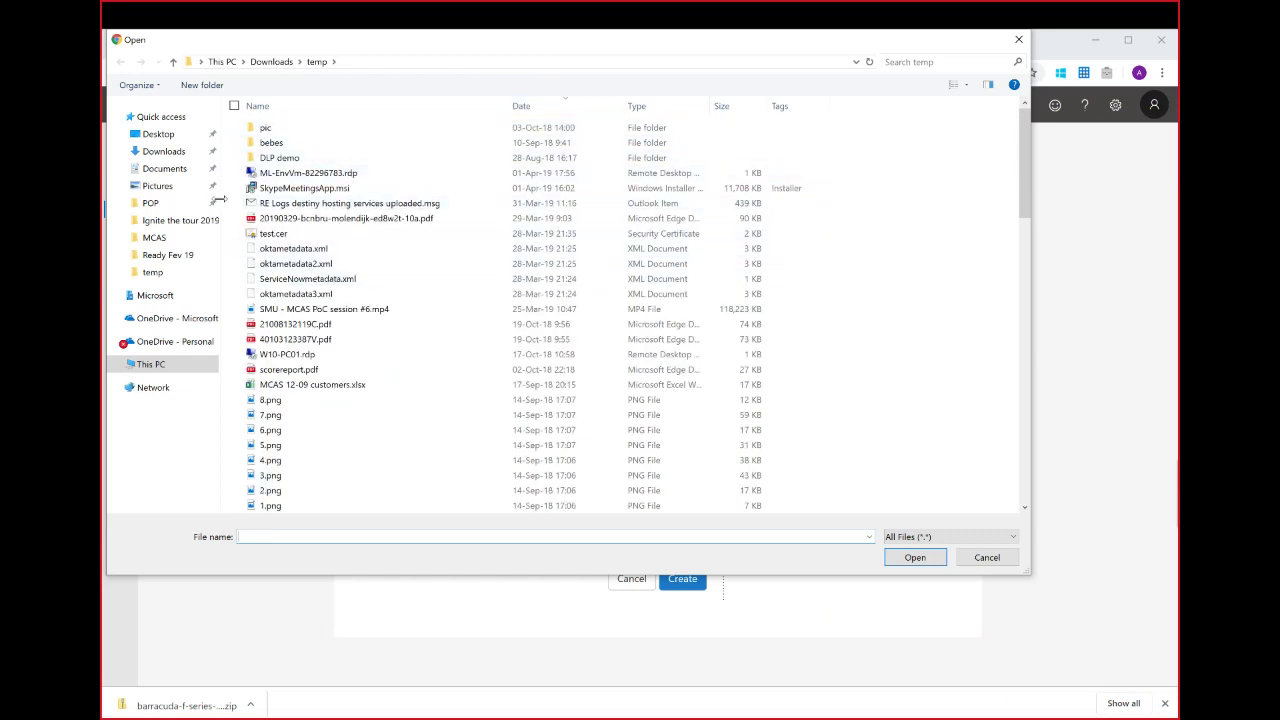
click(152, 272)
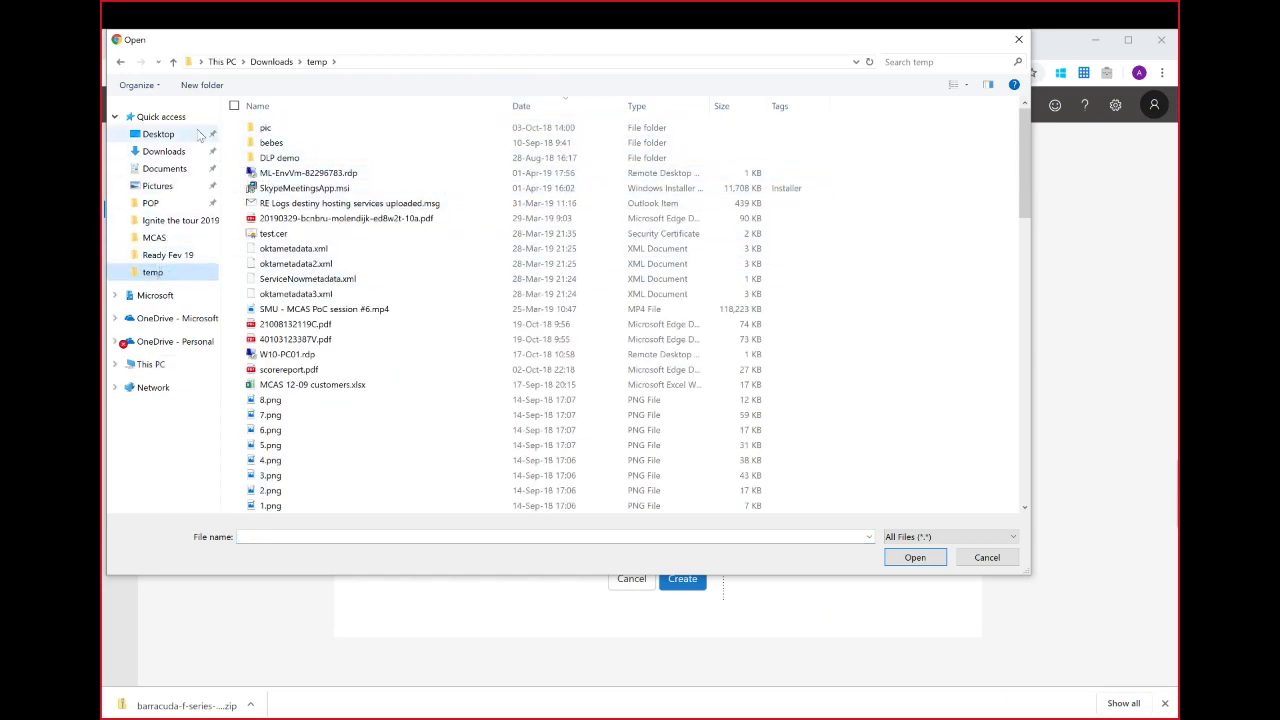
click(162, 134)
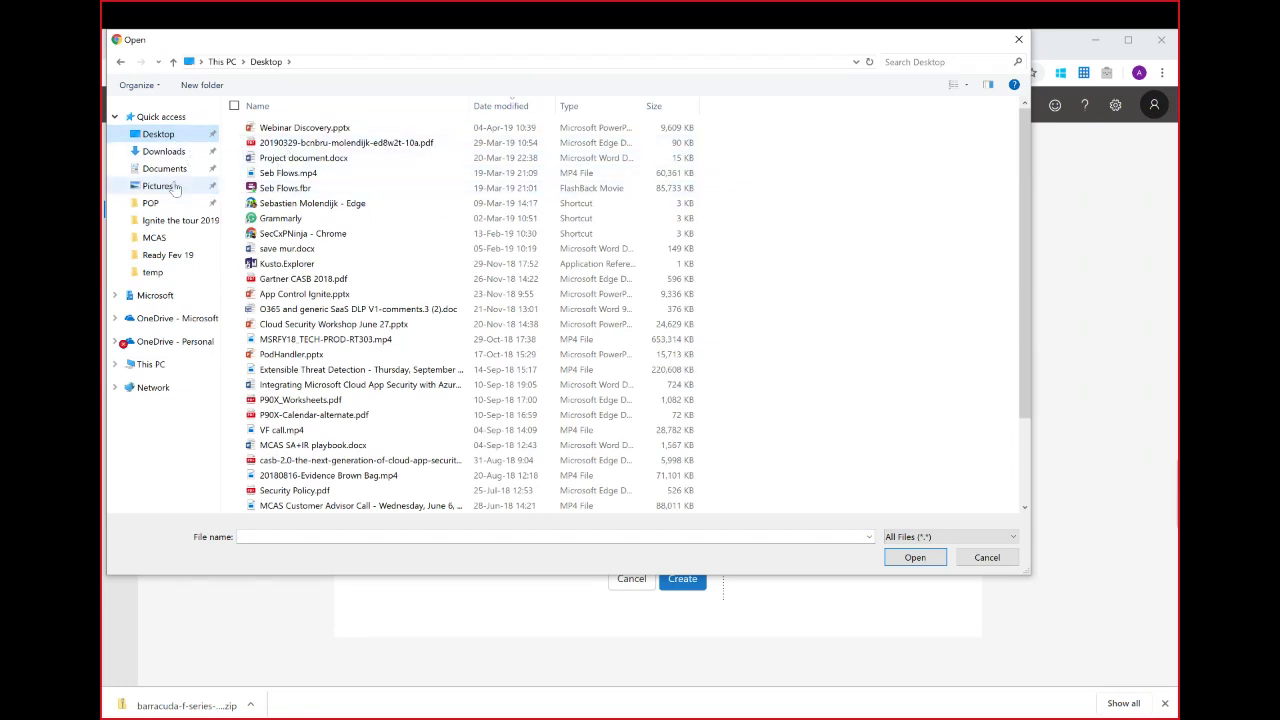
click(148, 364)
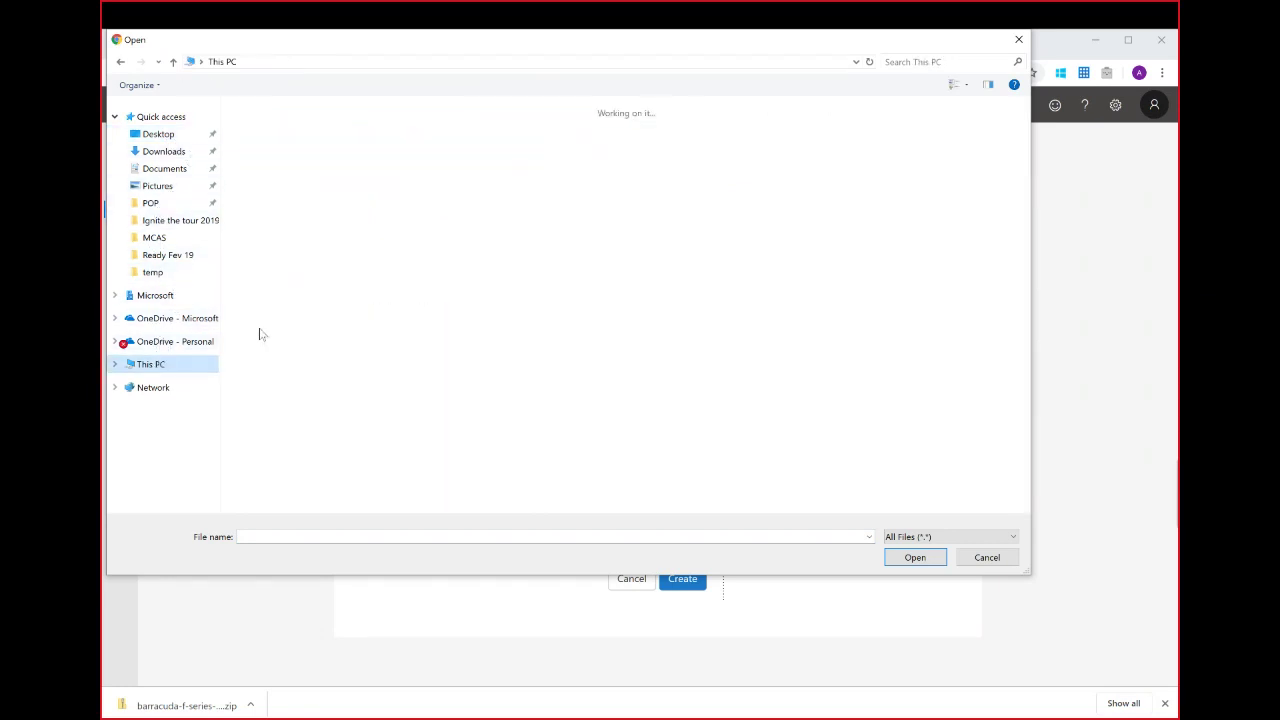
double_click(275, 234)
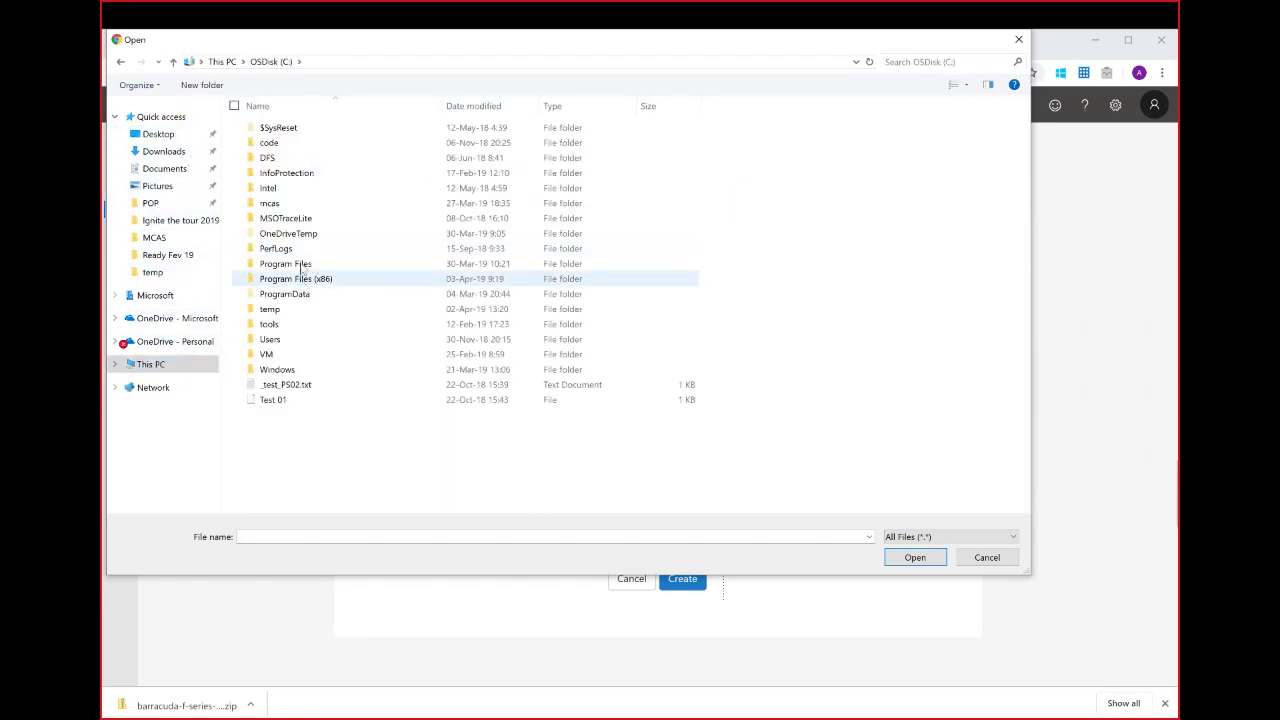
double_click(322, 203)
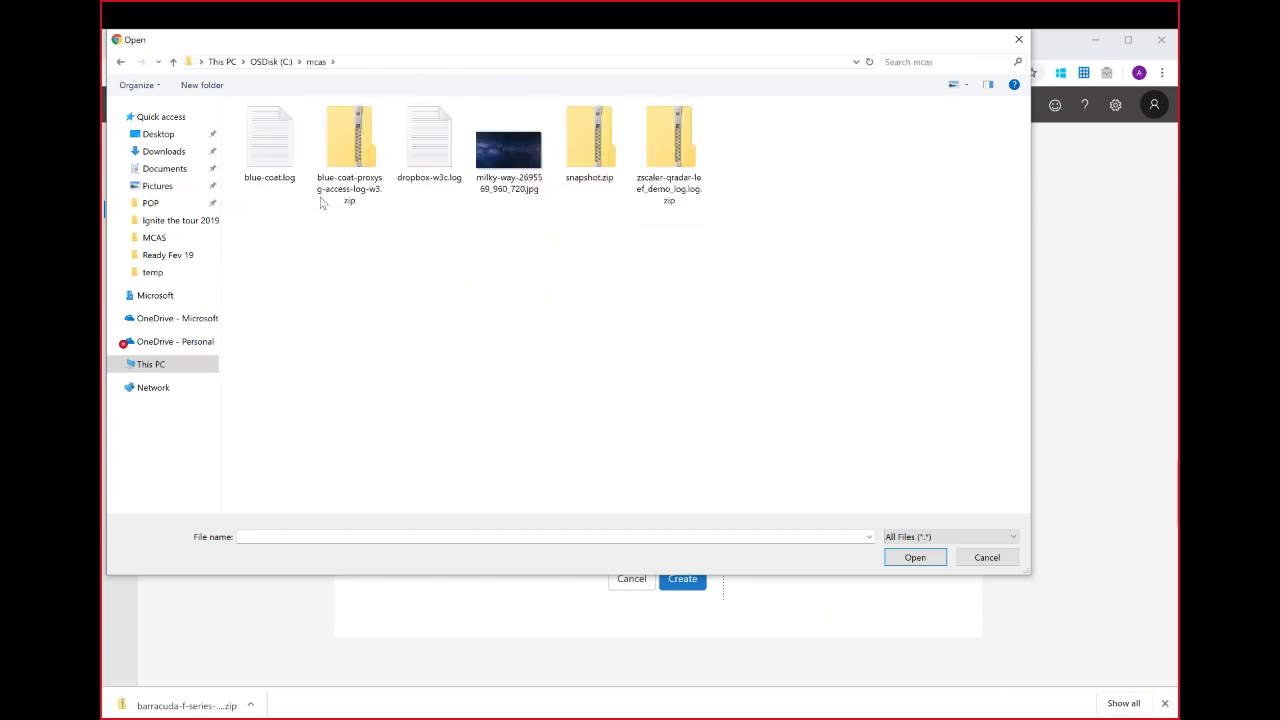
double_click(269, 145)
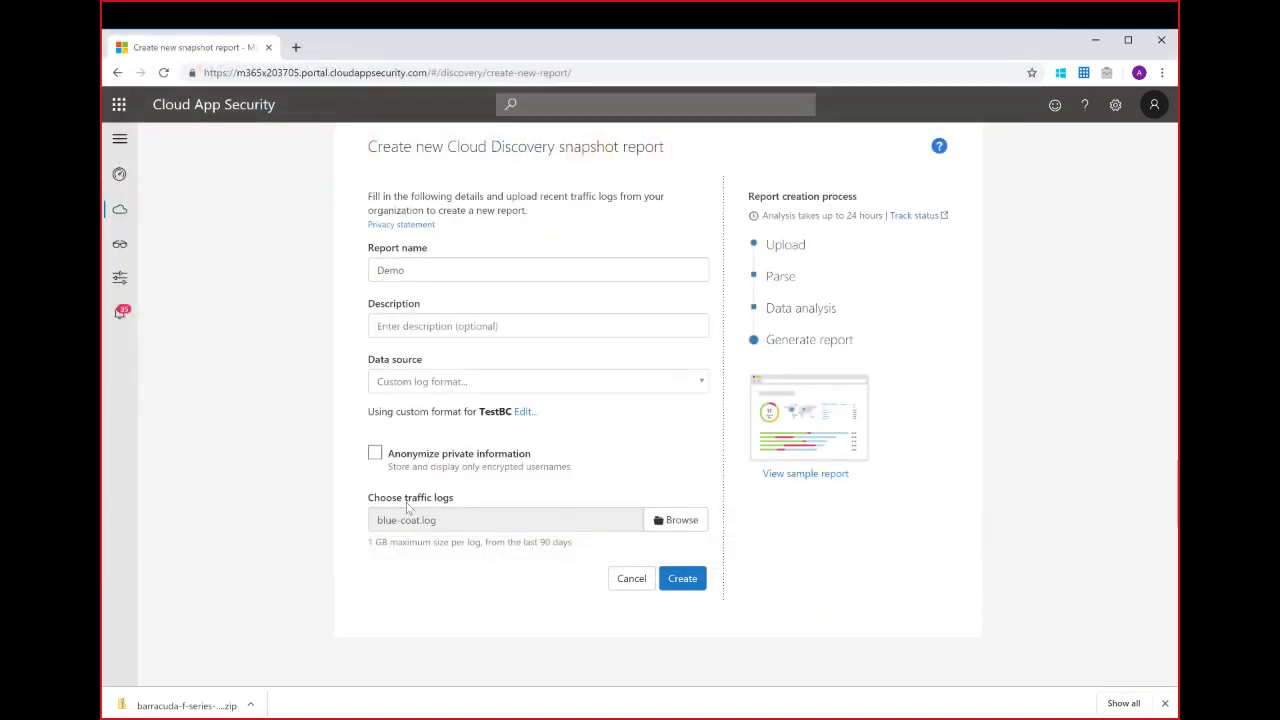
click(670, 578)
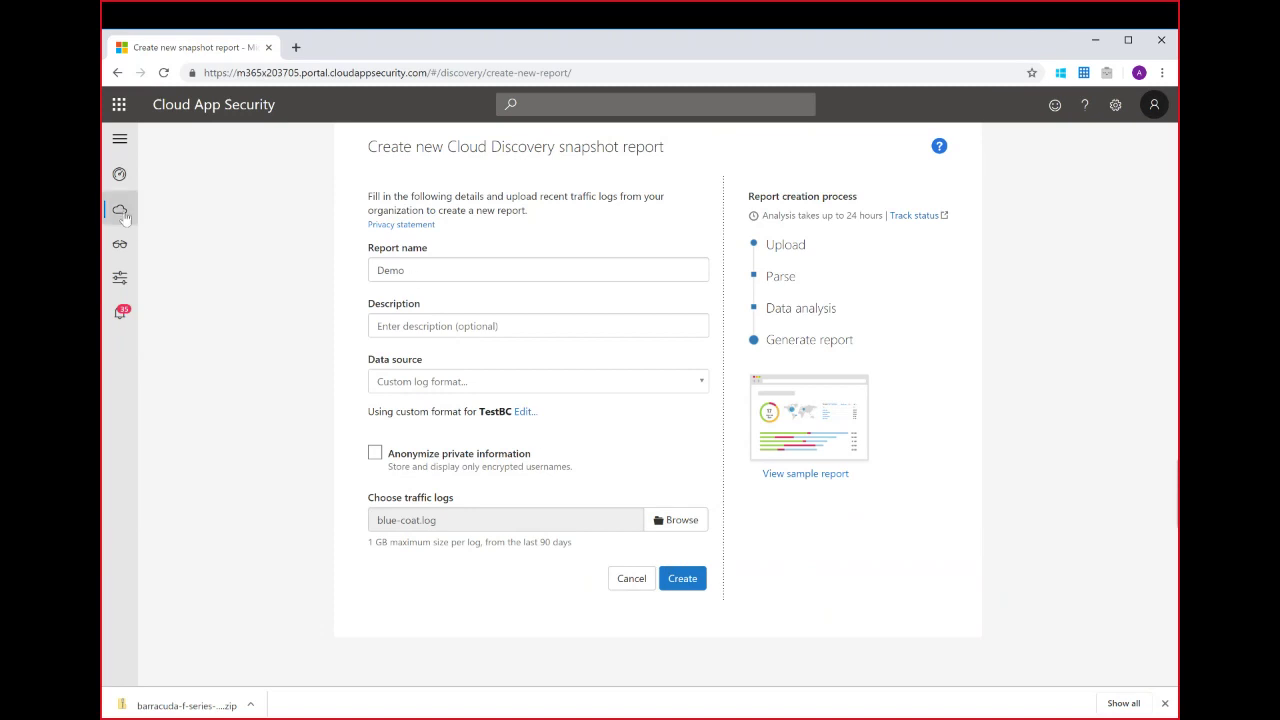
Open the snapshot "Demo report" on the Cloud Discovery dashboard and bring up the list of available reports again
mouse_move(124, 216)
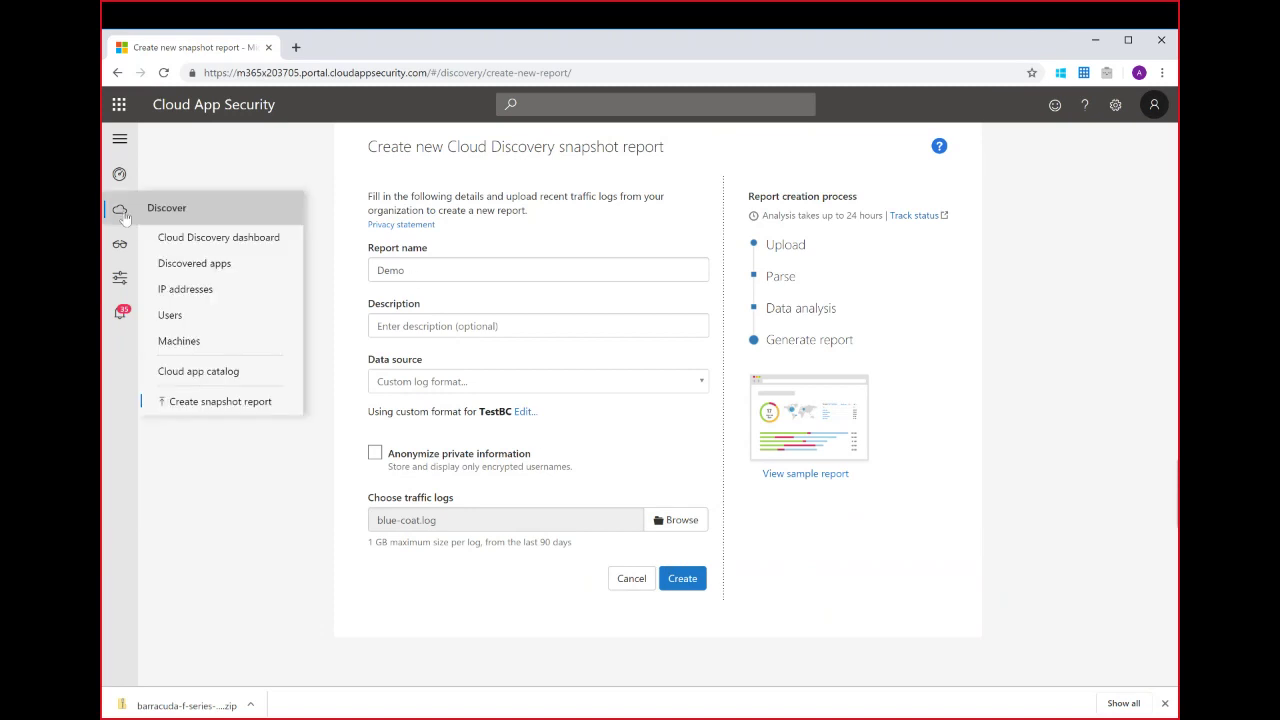
click(213, 243)
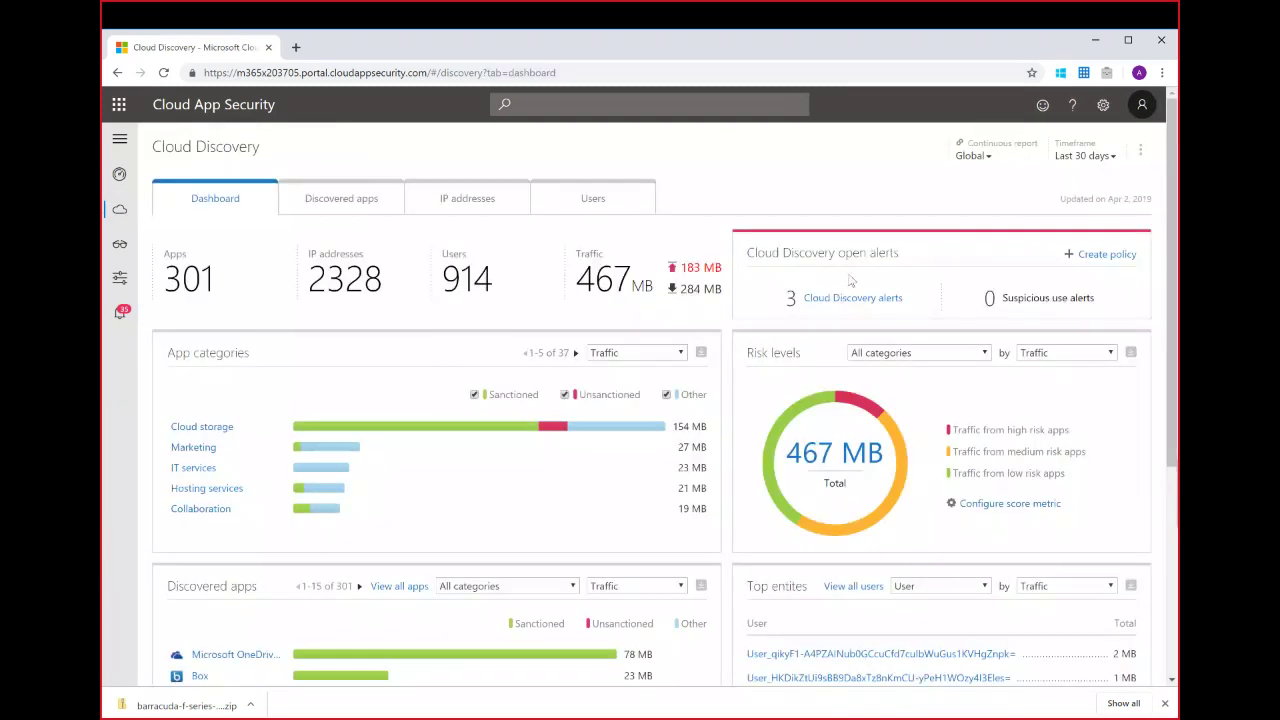
click(975, 158)
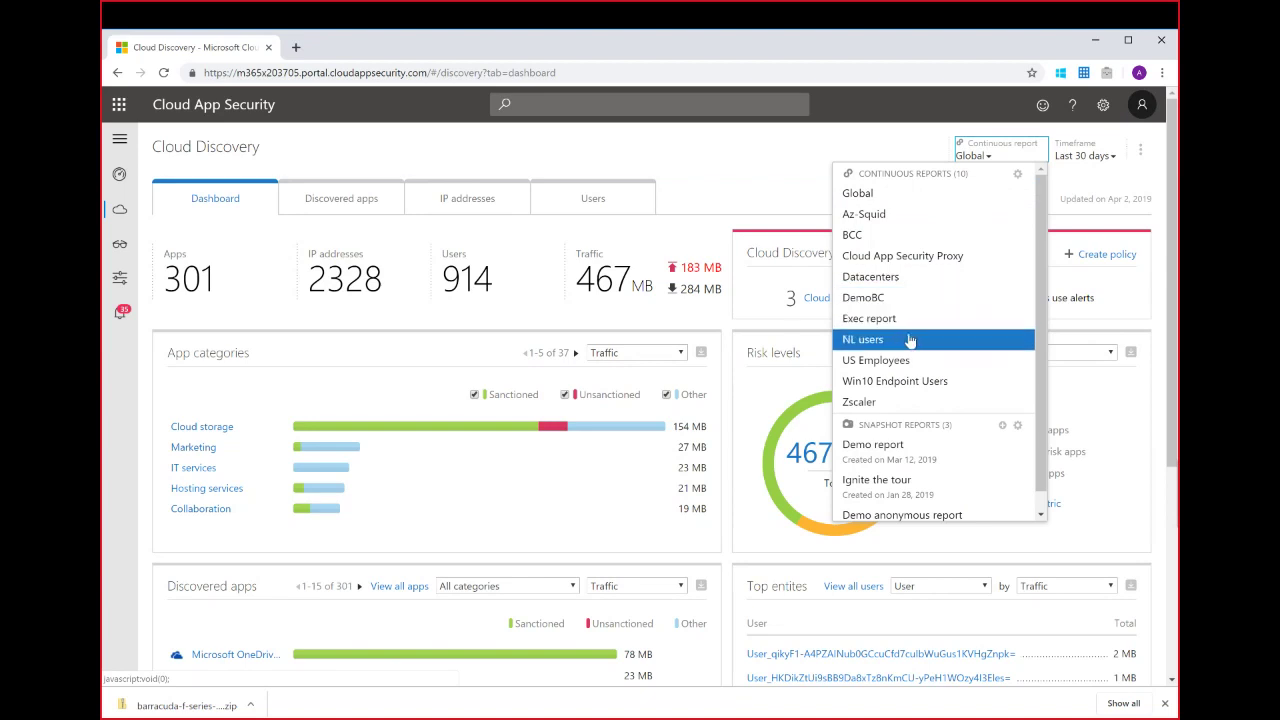
scroll(982, 345, down, 1)
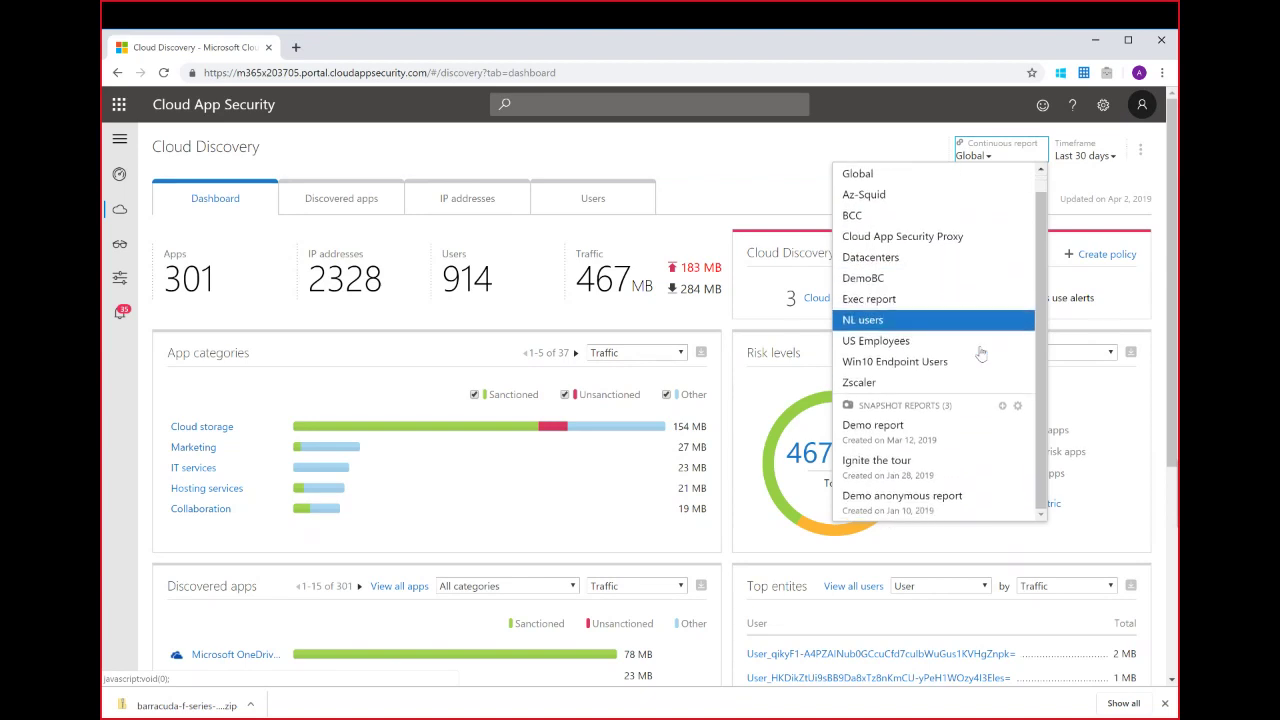
click(914, 434)
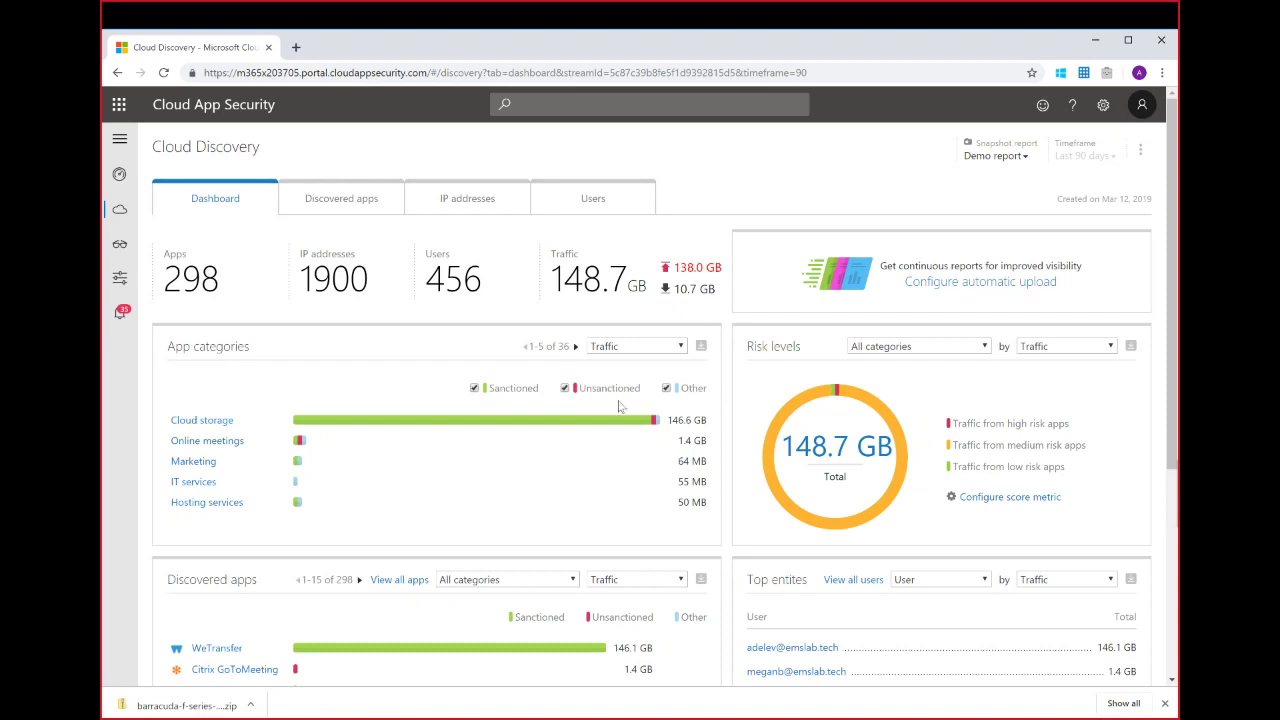
click(1020, 163)
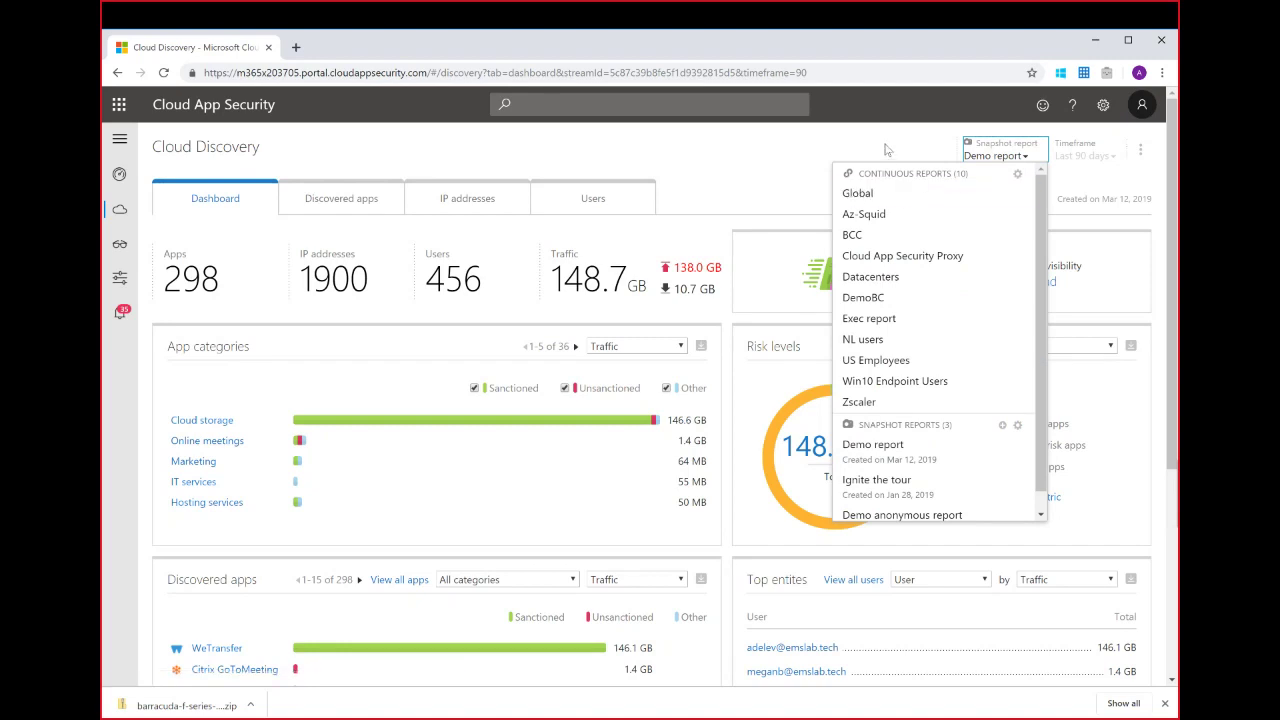
Close the report list and open the log collector settings to view the Automatic log upload data sources
click(885, 150)
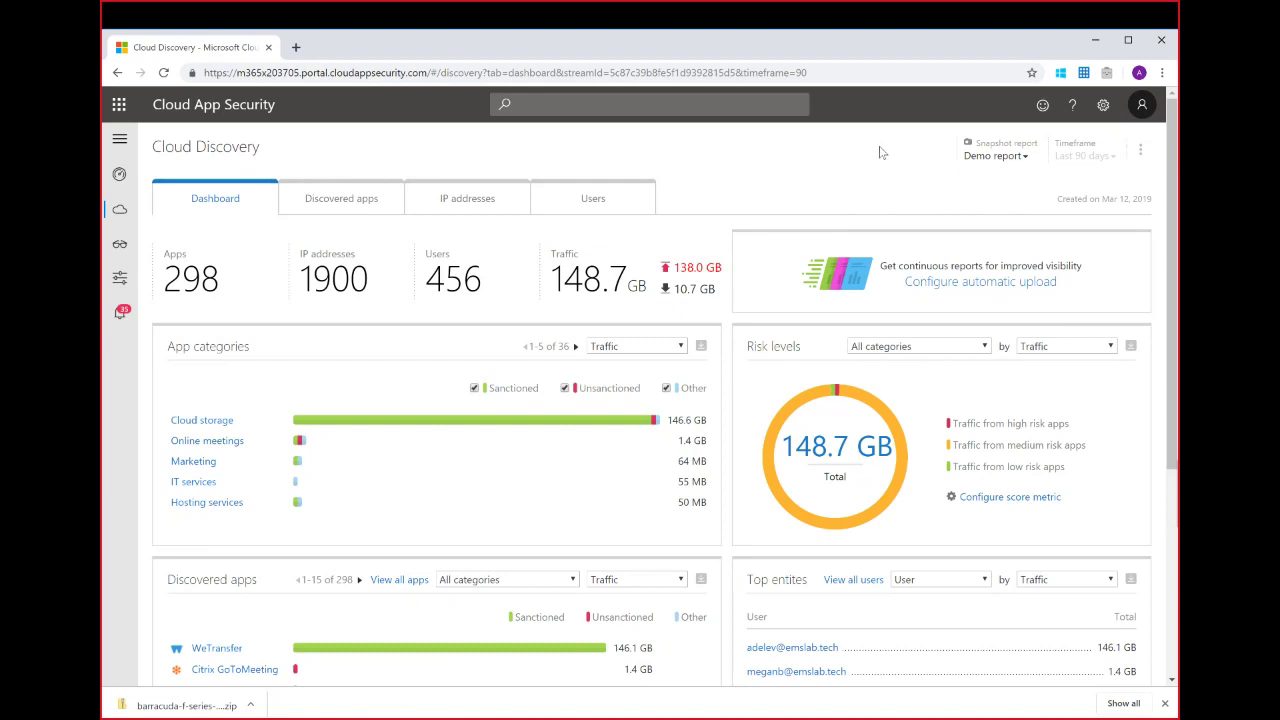
click(1104, 108)
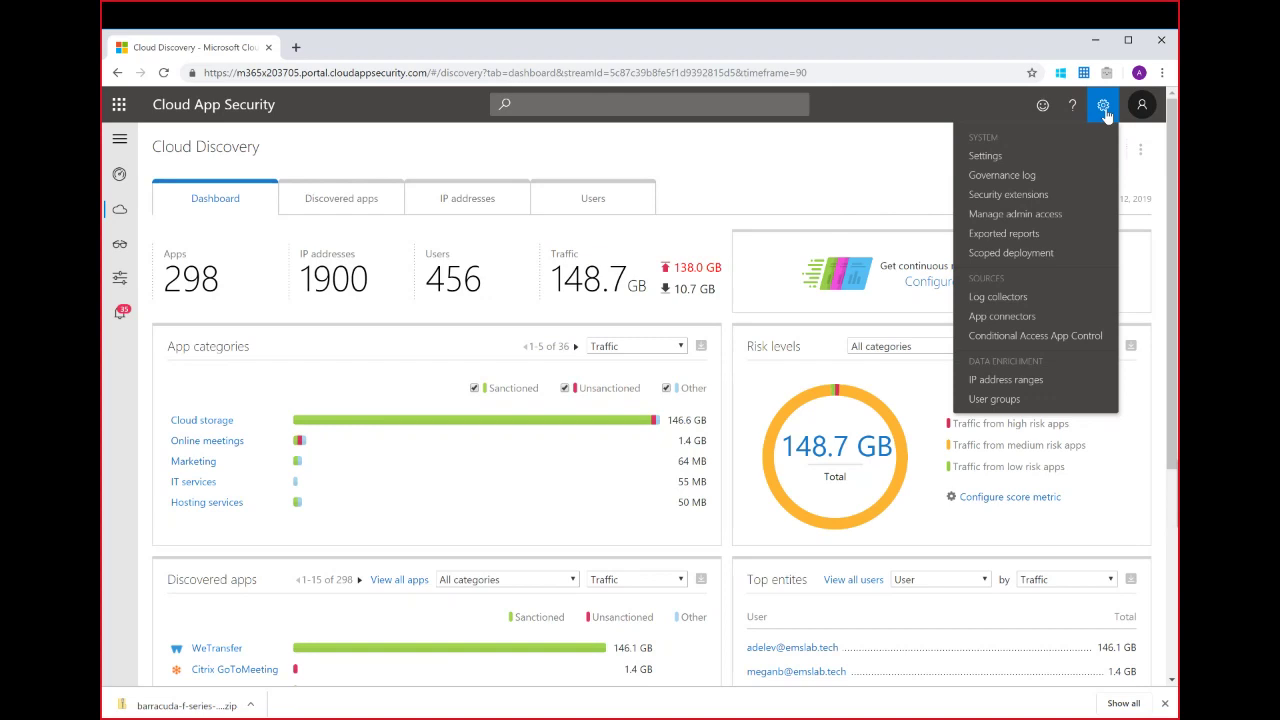
click(1005, 301)
drag(364, 198, 471, 198)
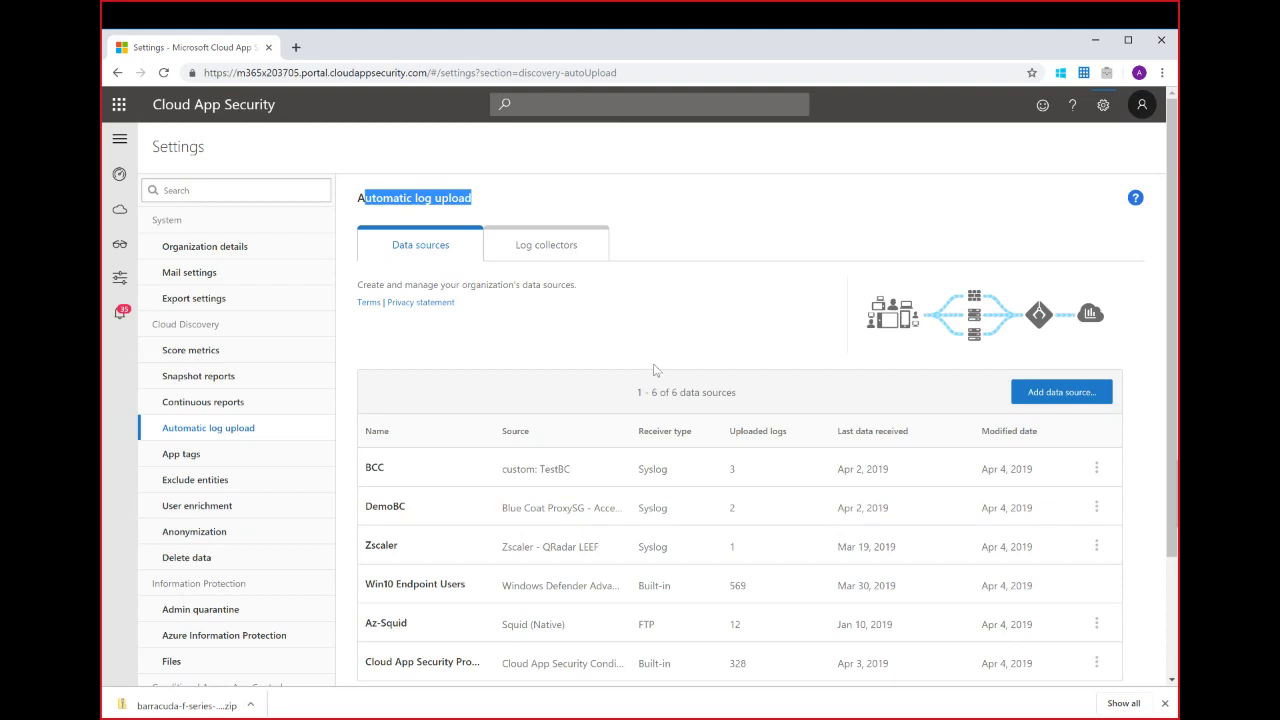
Add a data source named McAfee for the McAfee Web Gateway appliance with receiver type Syslog - TLS, and check its entry in the list
click(1045, 392)
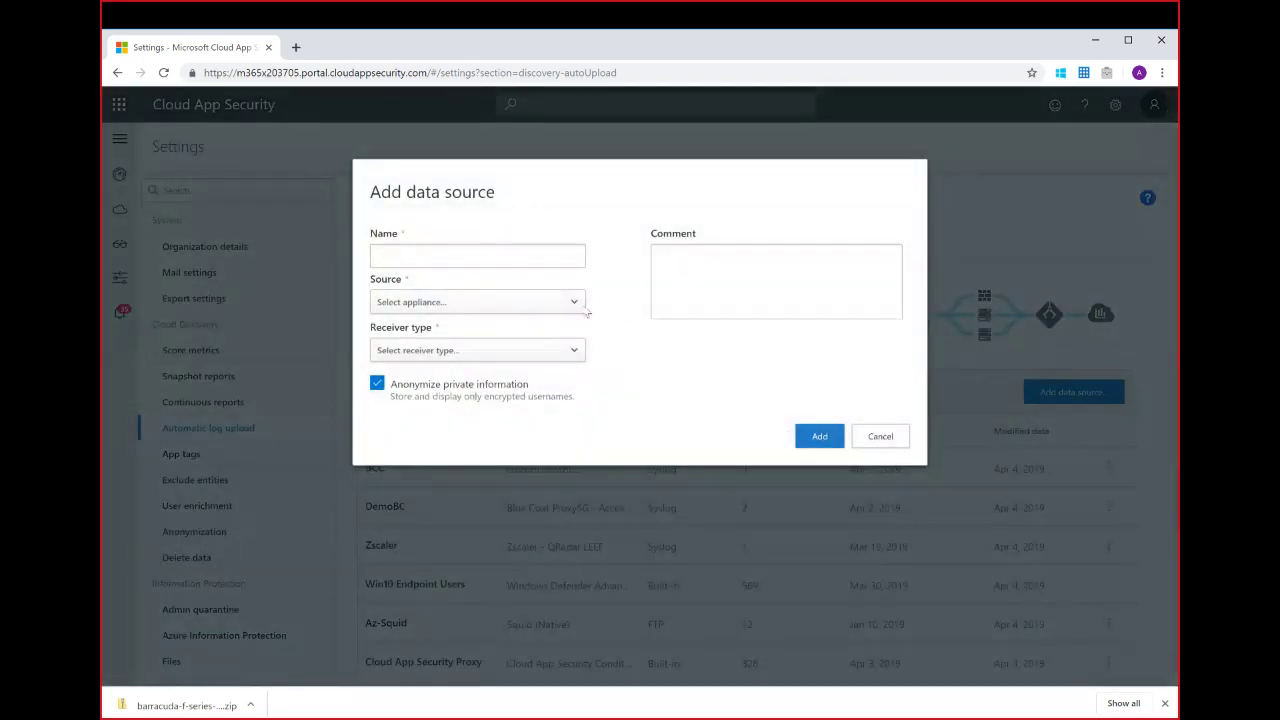
click(437, 304)
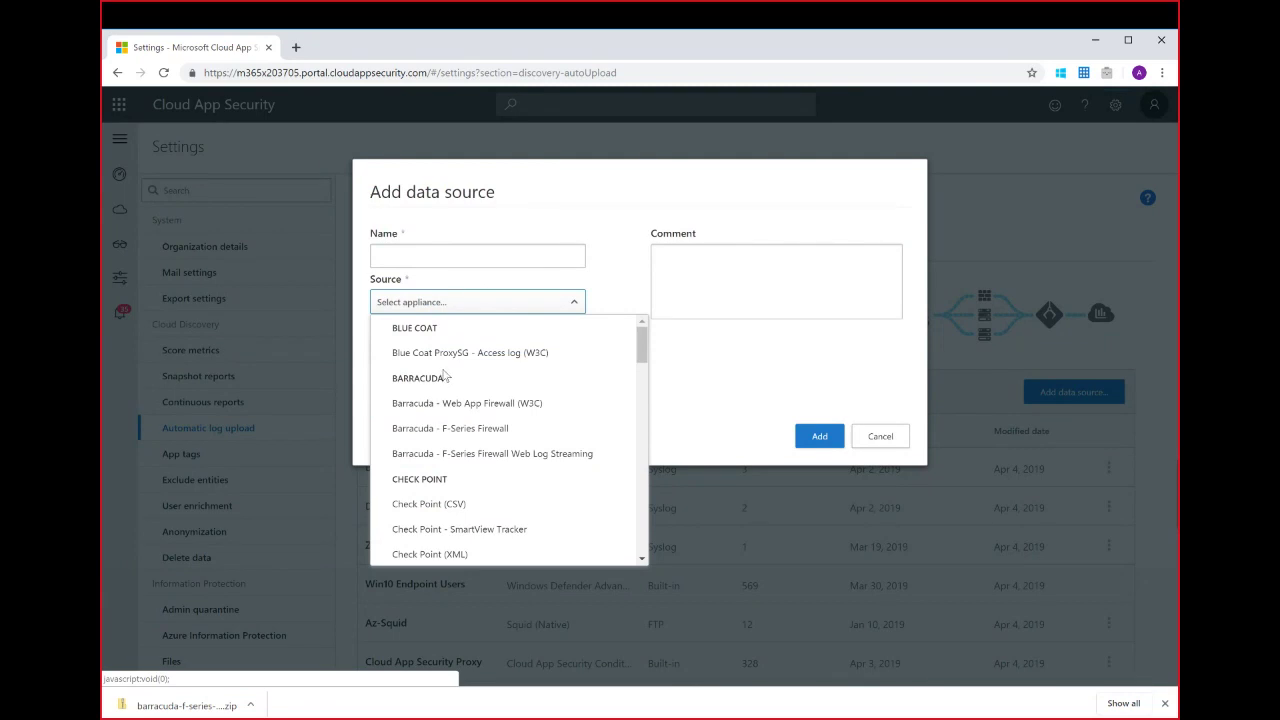
drag(643, 345, 608, 483)
click(468, 355)
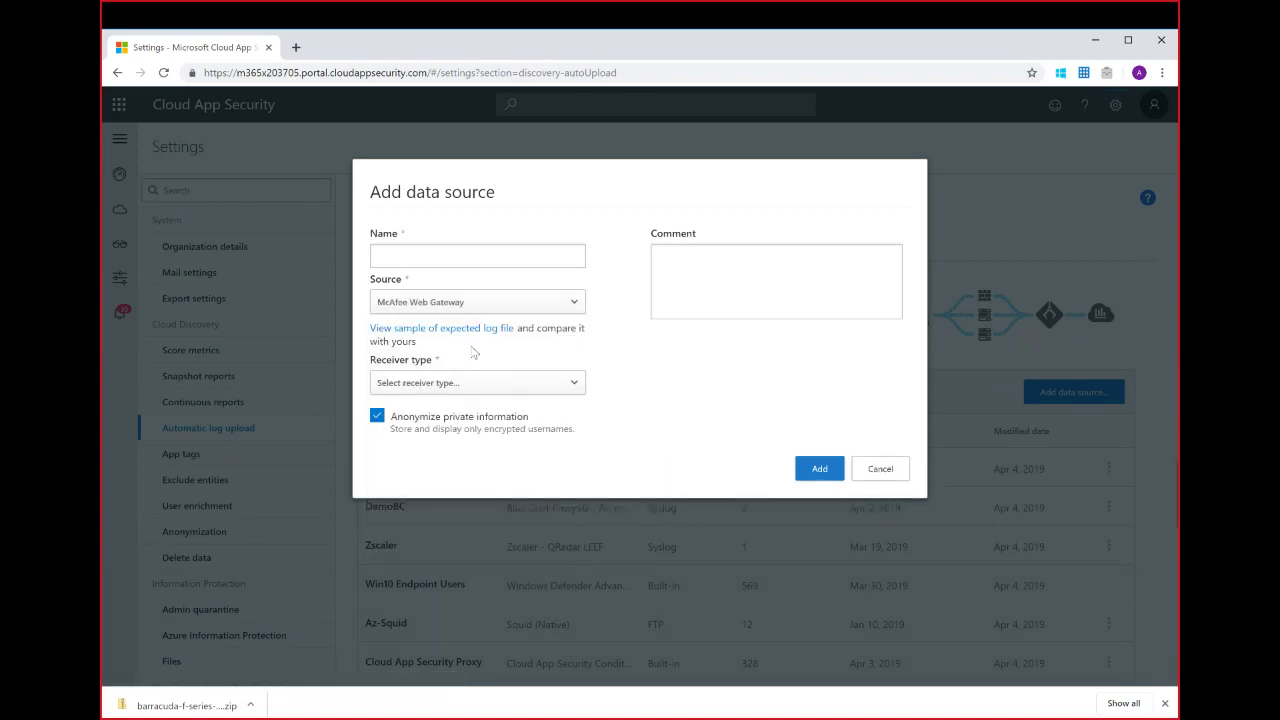
click(434, 262)
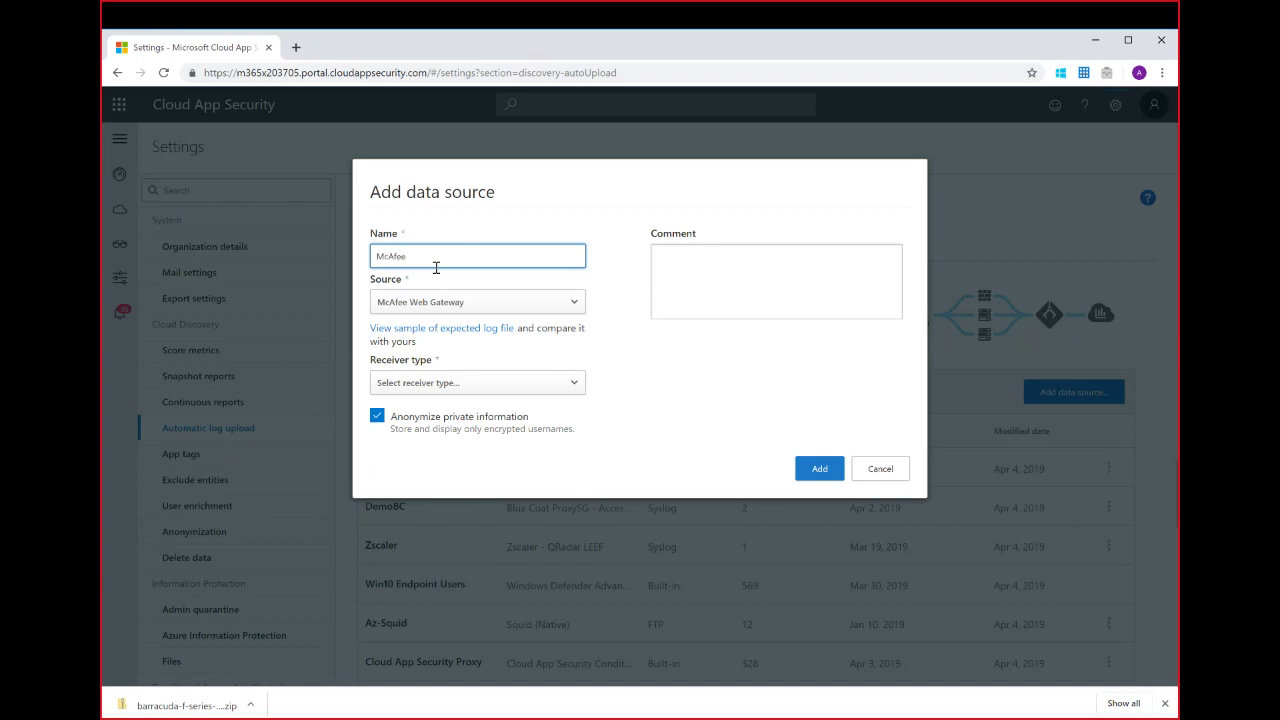
click(418, 386)
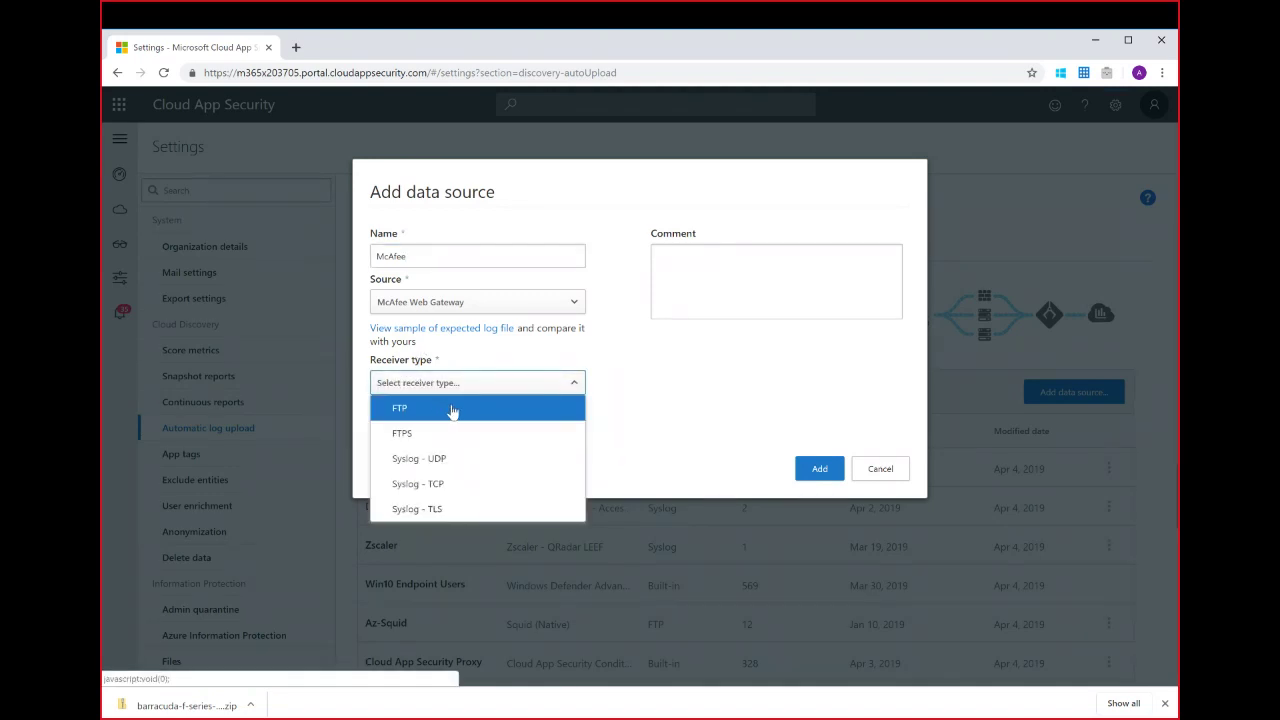
click(455, 510)
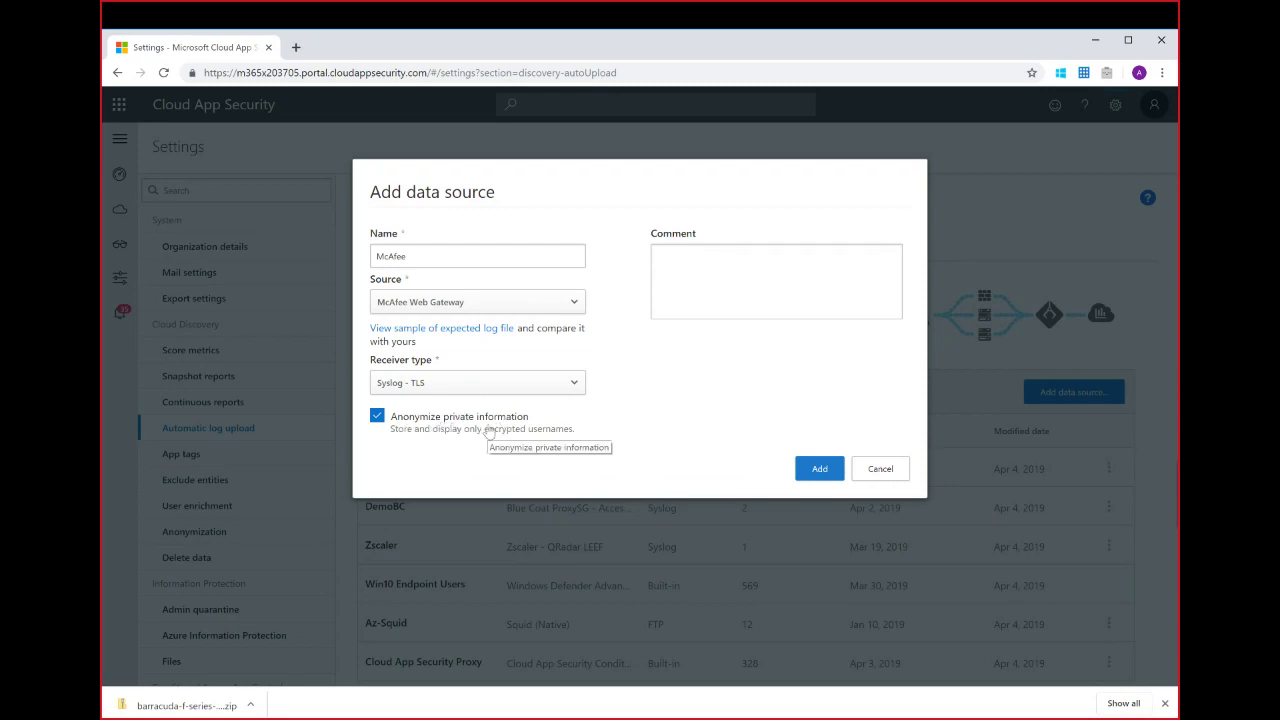
click(820, 469)
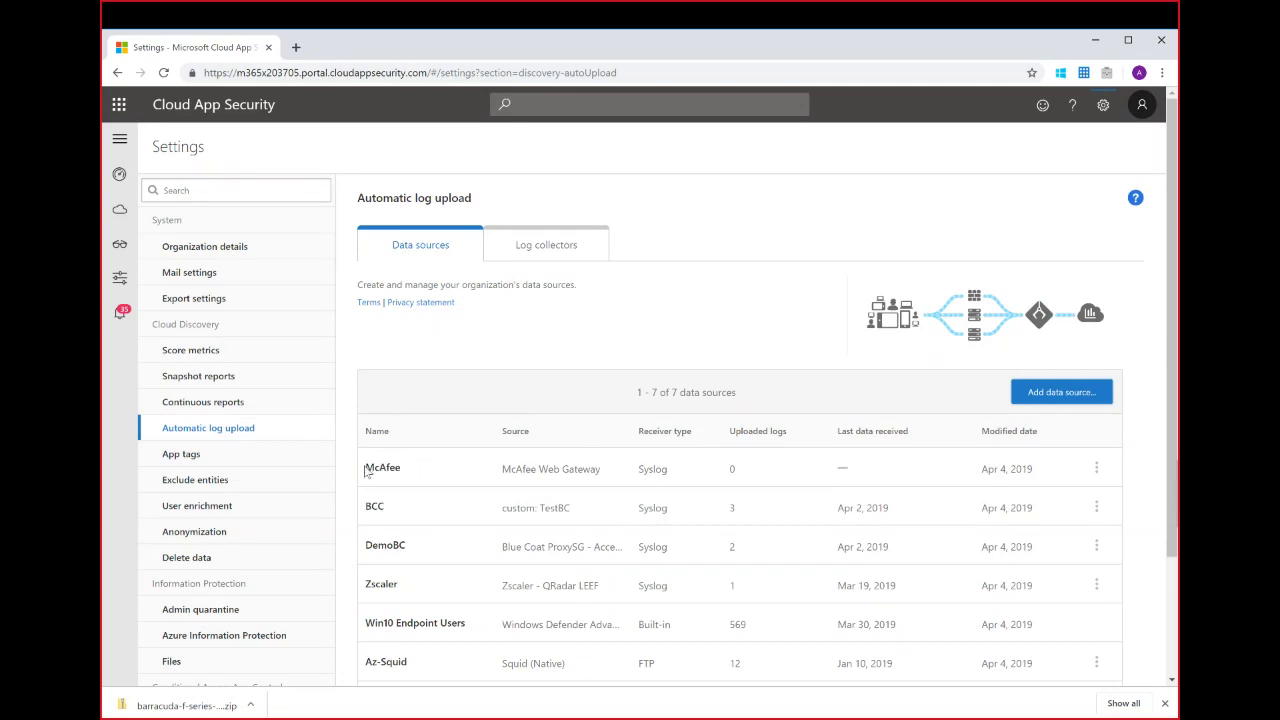
drag(366, 471, 410, 475)
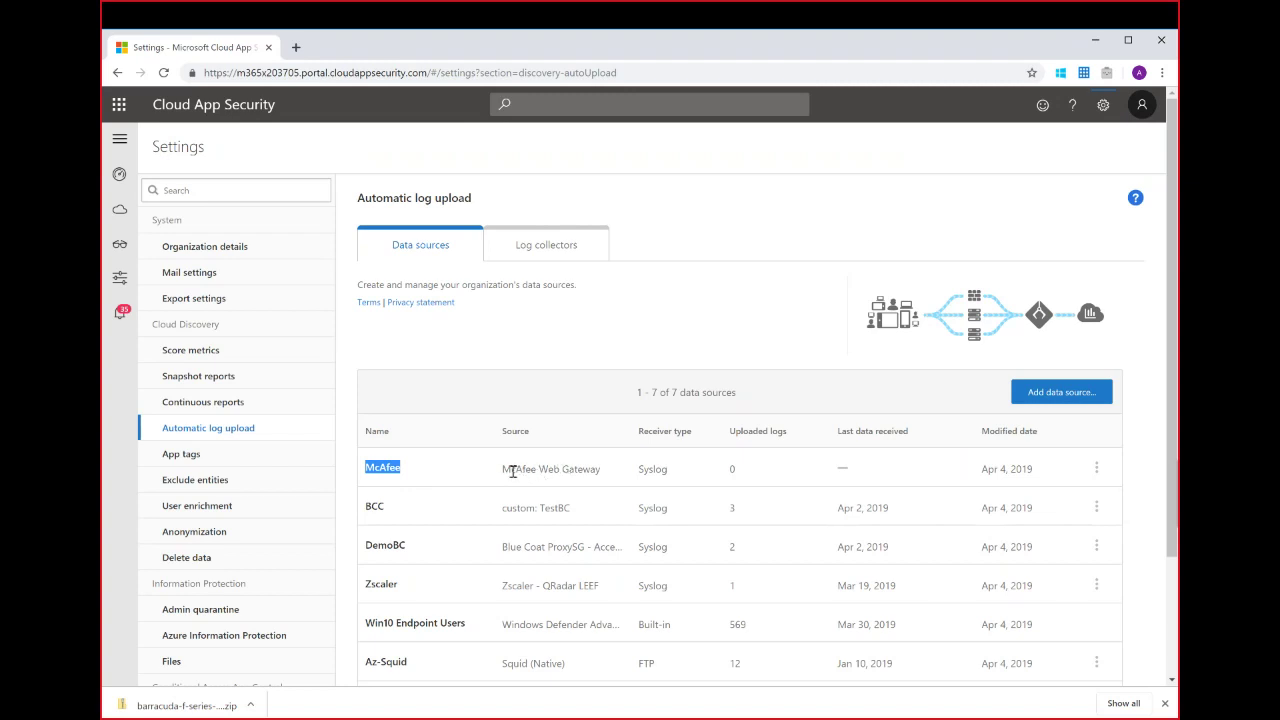
drag(503, 469, 615, 481)
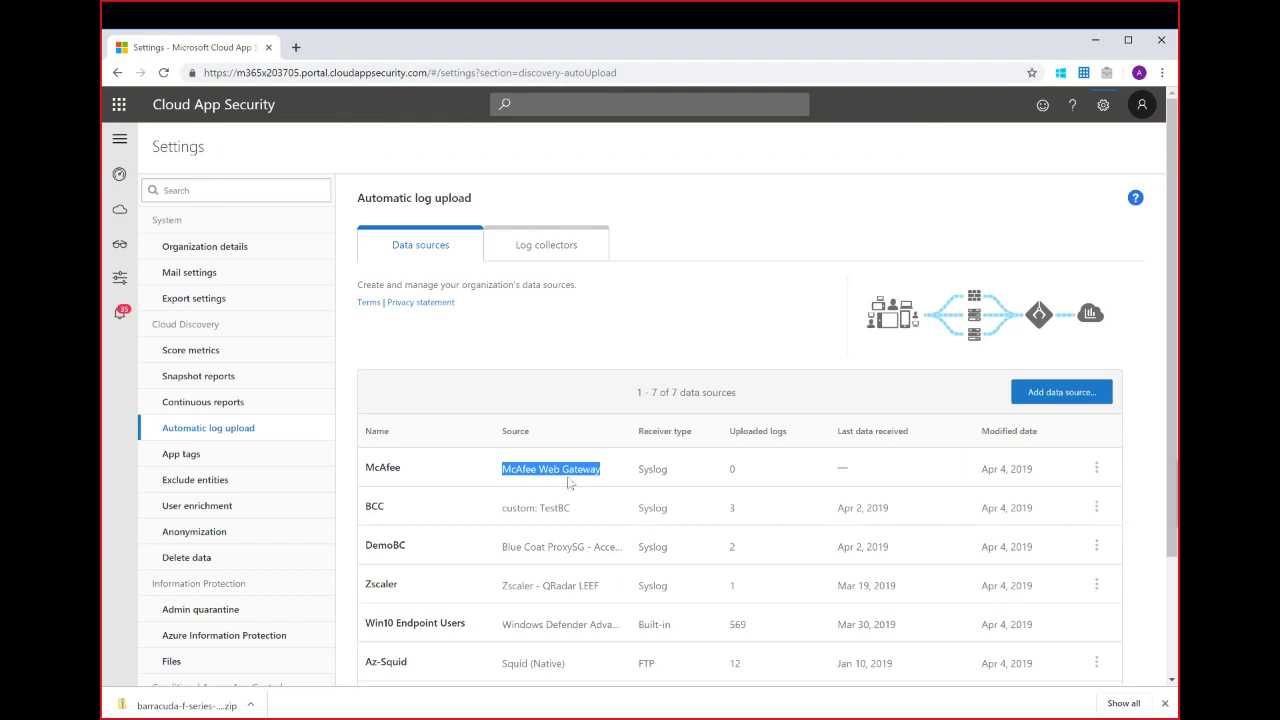
Start a new log collector named LC1 with the host IP address 10.1.1.10
click(533, 251)
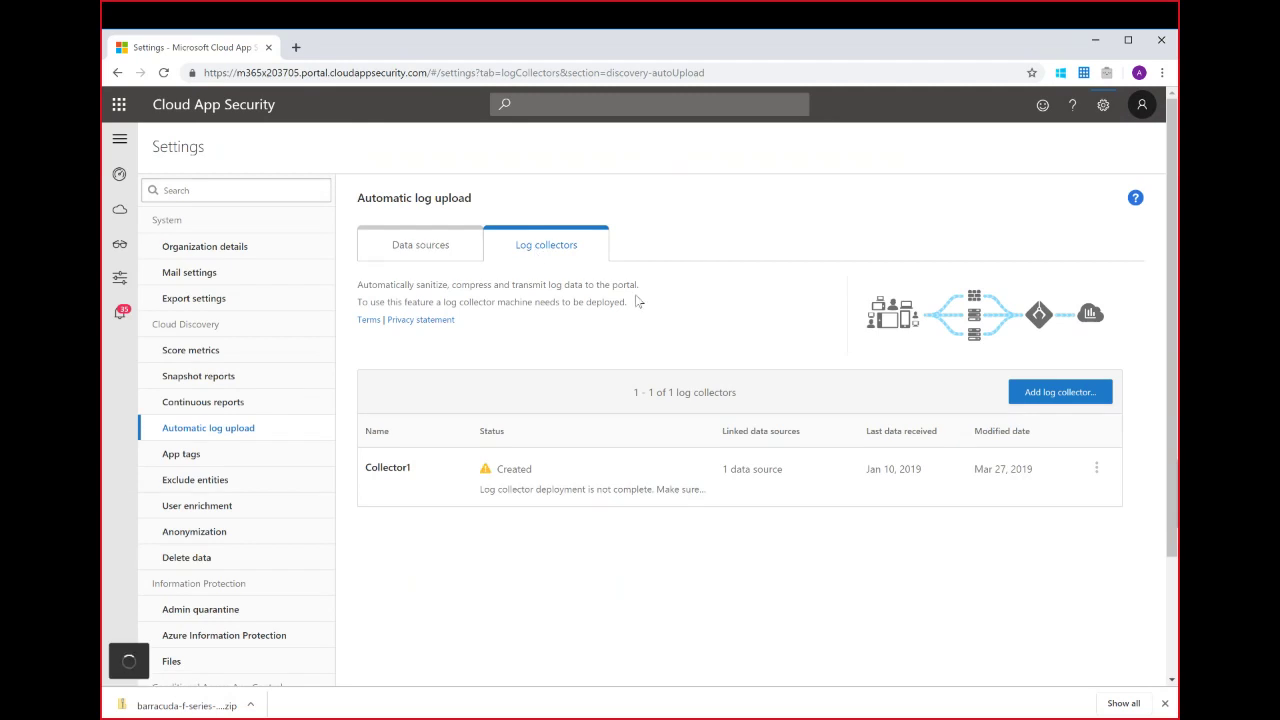
click(1073, 393)
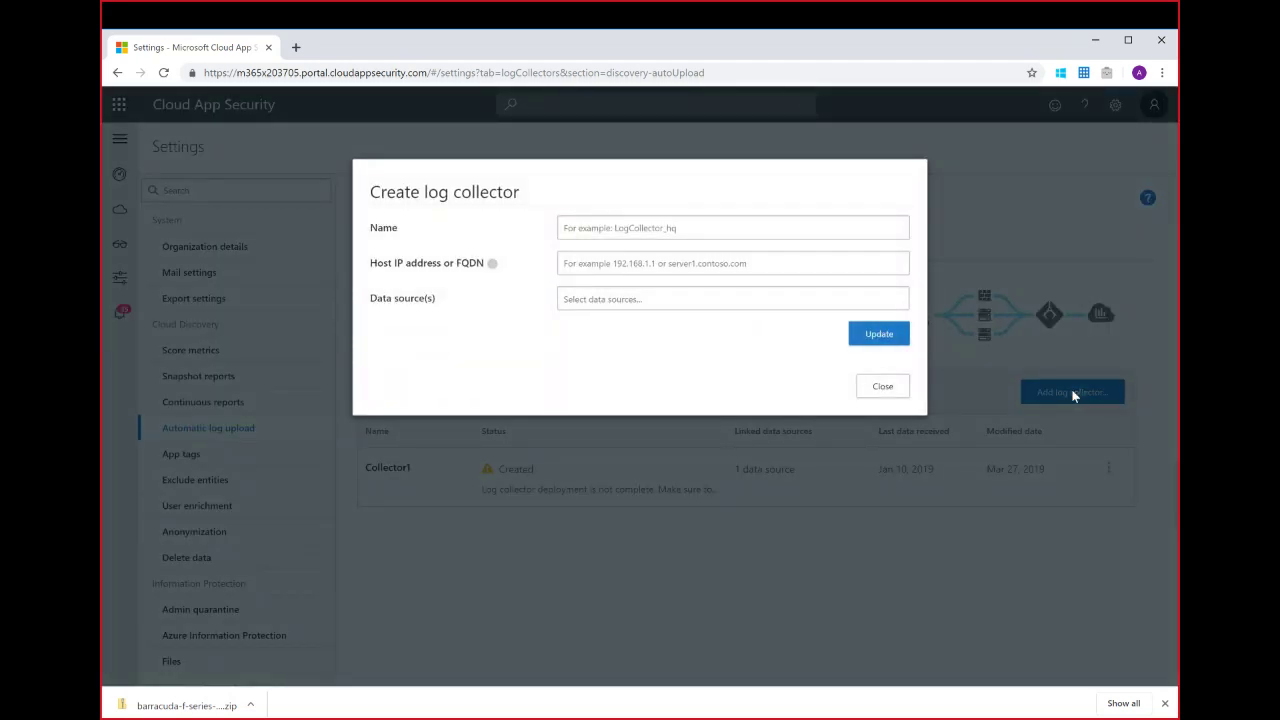
click(625, 227)
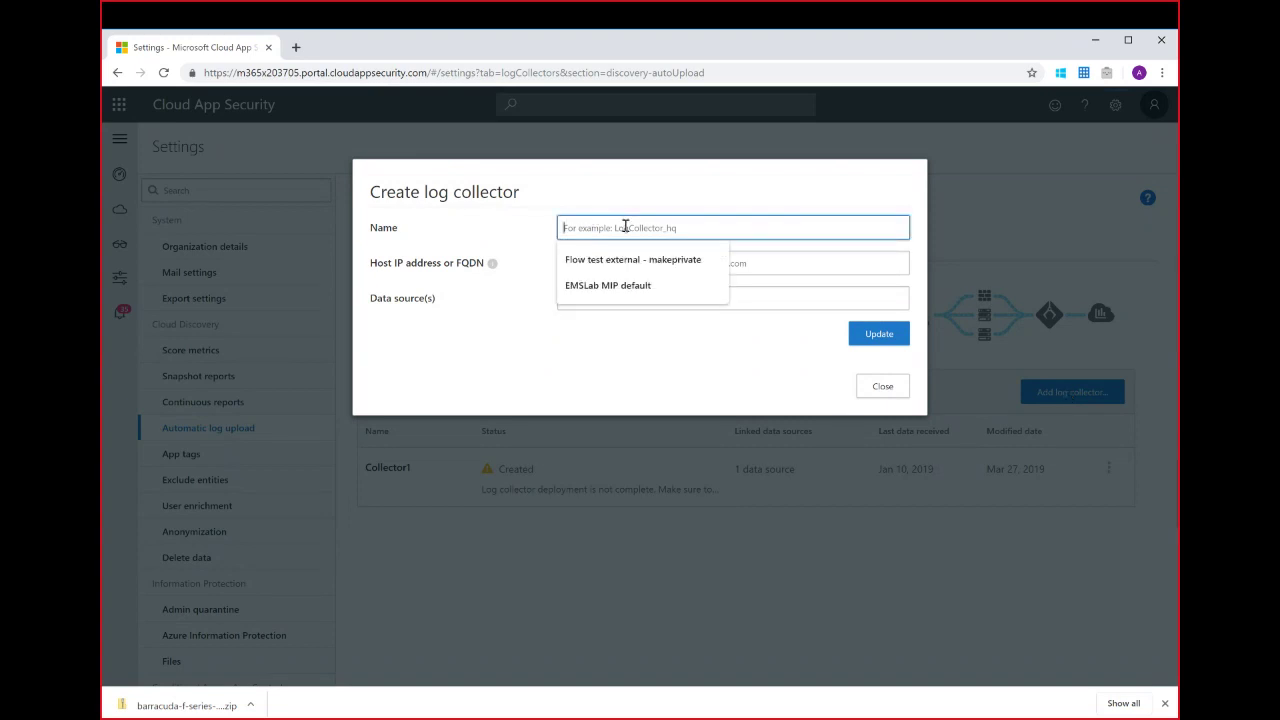
text(LC1)
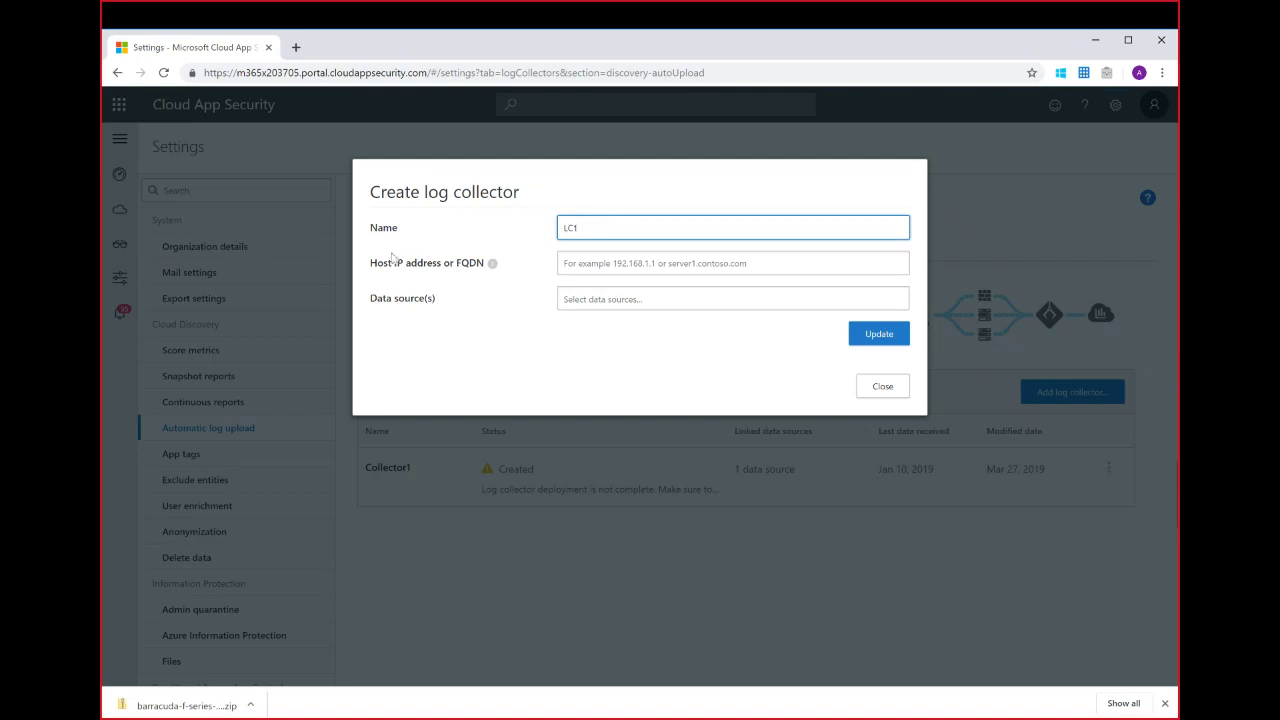
drag(371, 264, 483, 267)
click(612, 262)
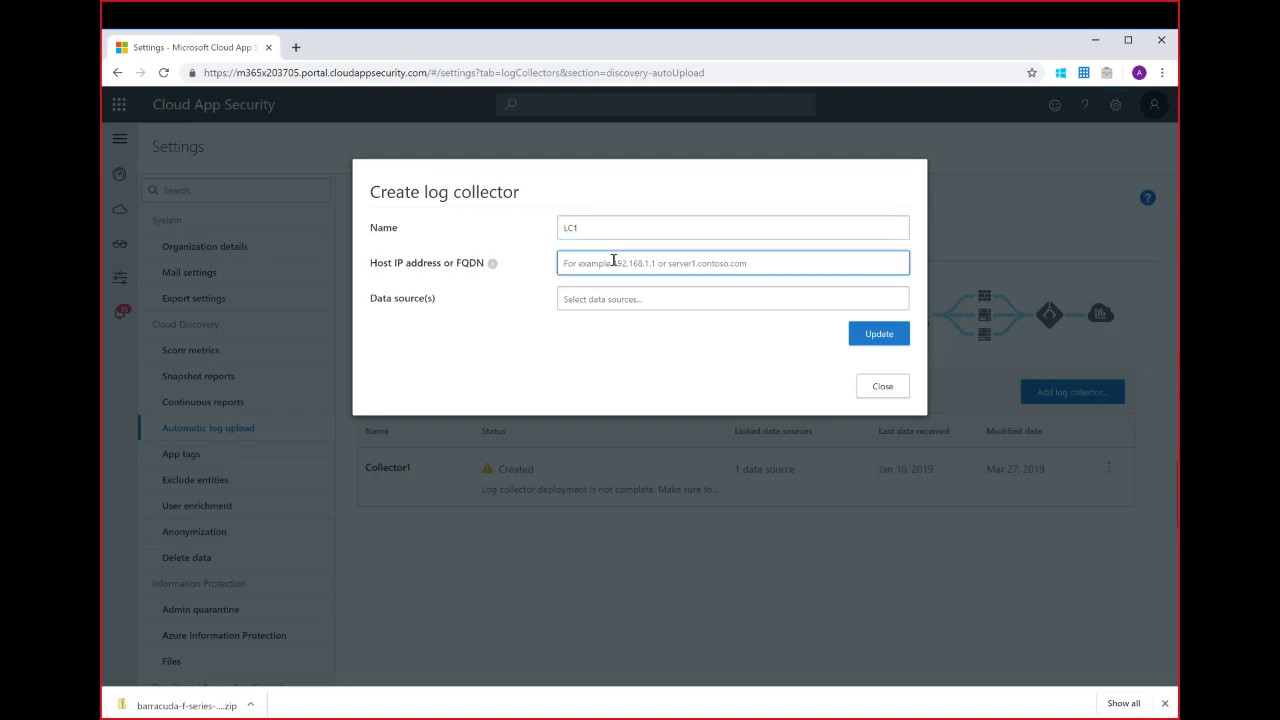
text(10.1.1.10)
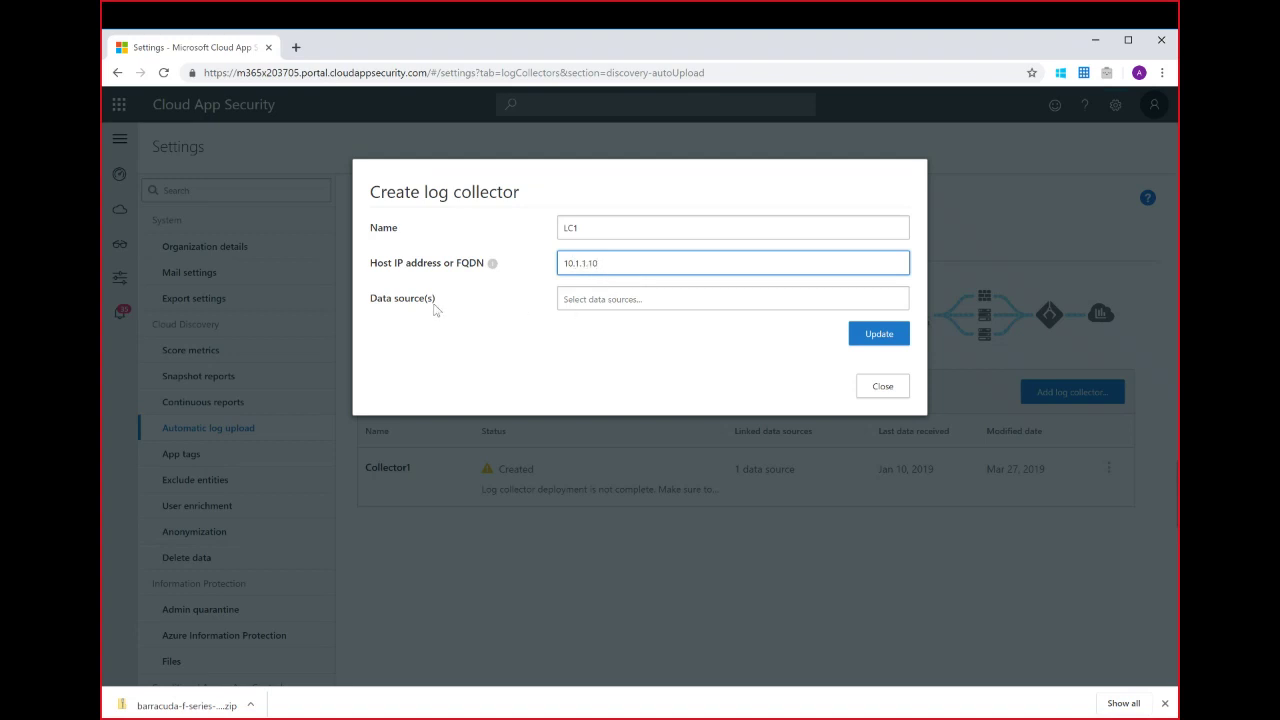
Assign the McAfee and DemoBC data sources to the log collector and save it
click(584, 300)
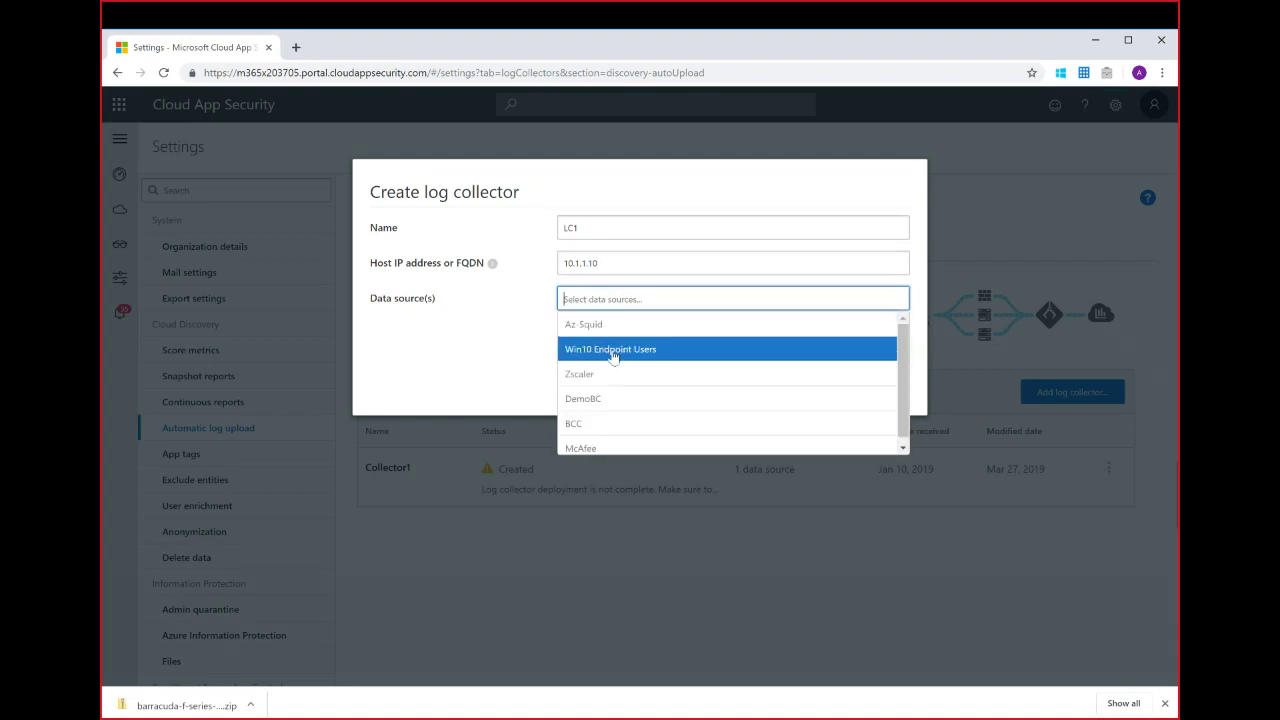
click(601, 449)
click(690, 298)
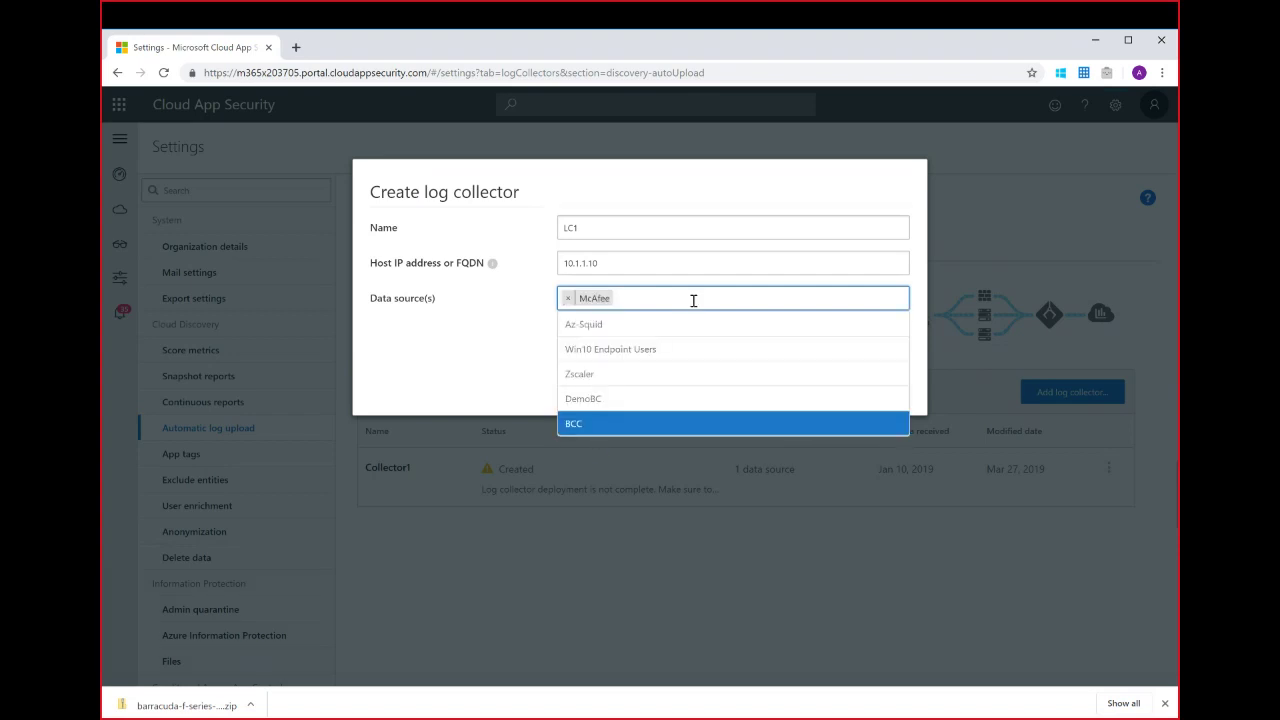
click(626, 402)
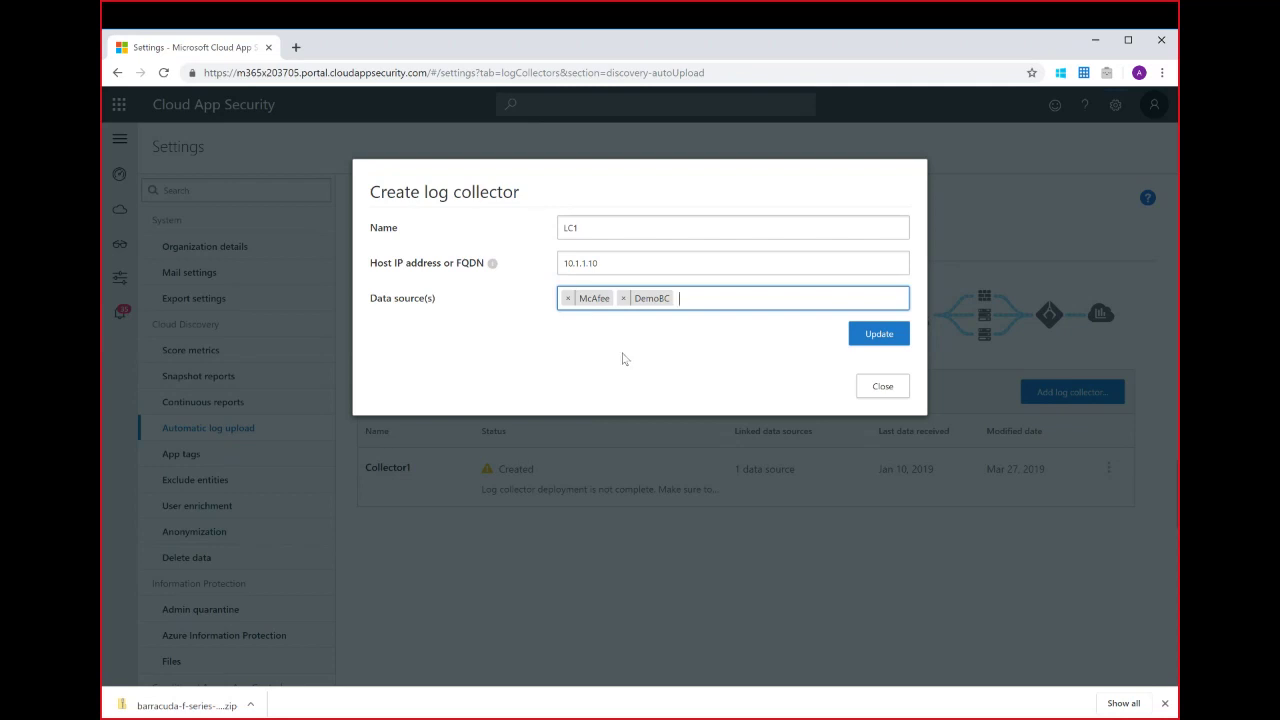
click(875, 336)
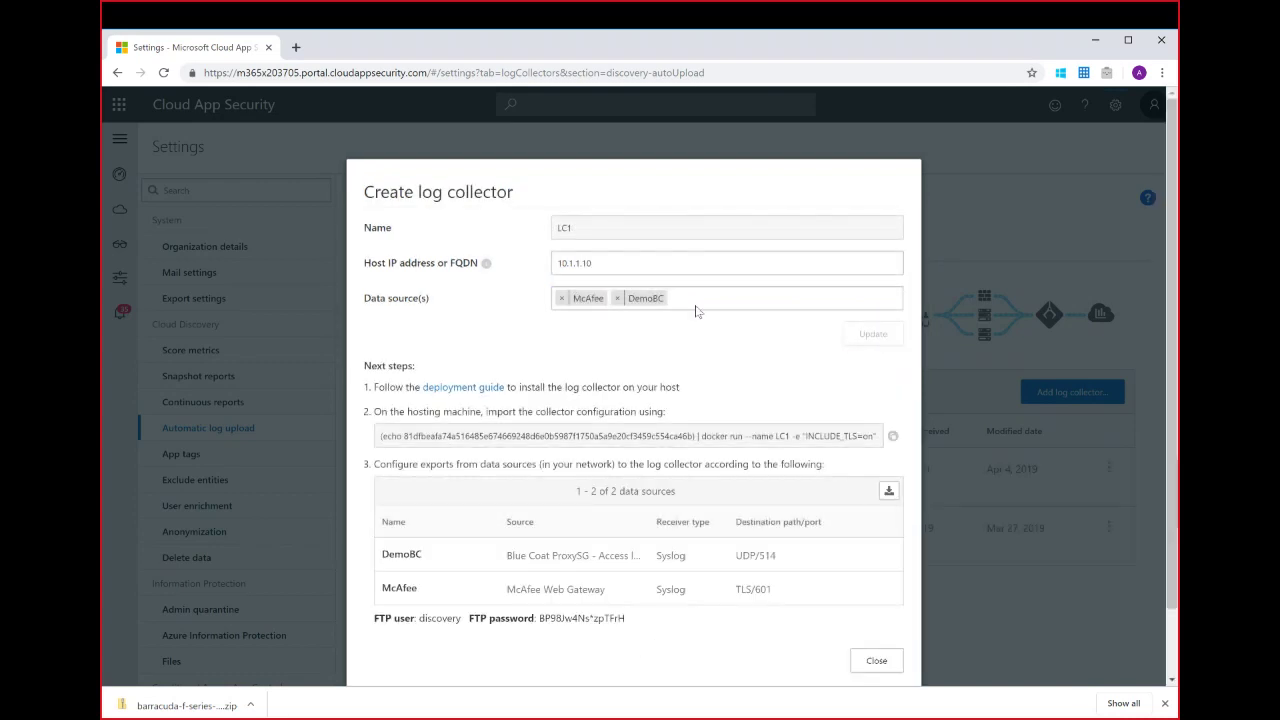
Open the log collector deployment guide in a separate browser tab and review its supported deployment modes
drag(1167, 245, 1174, 360)
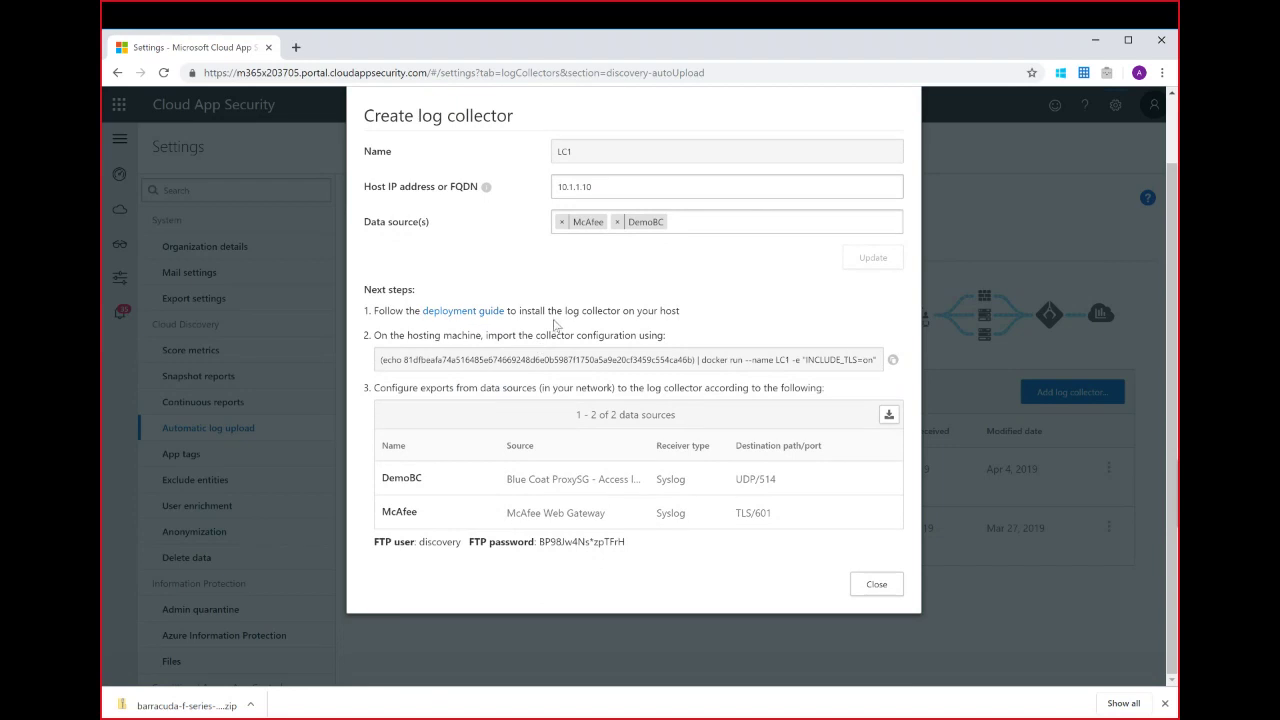
right_click(447, 314)
click(478, 326)
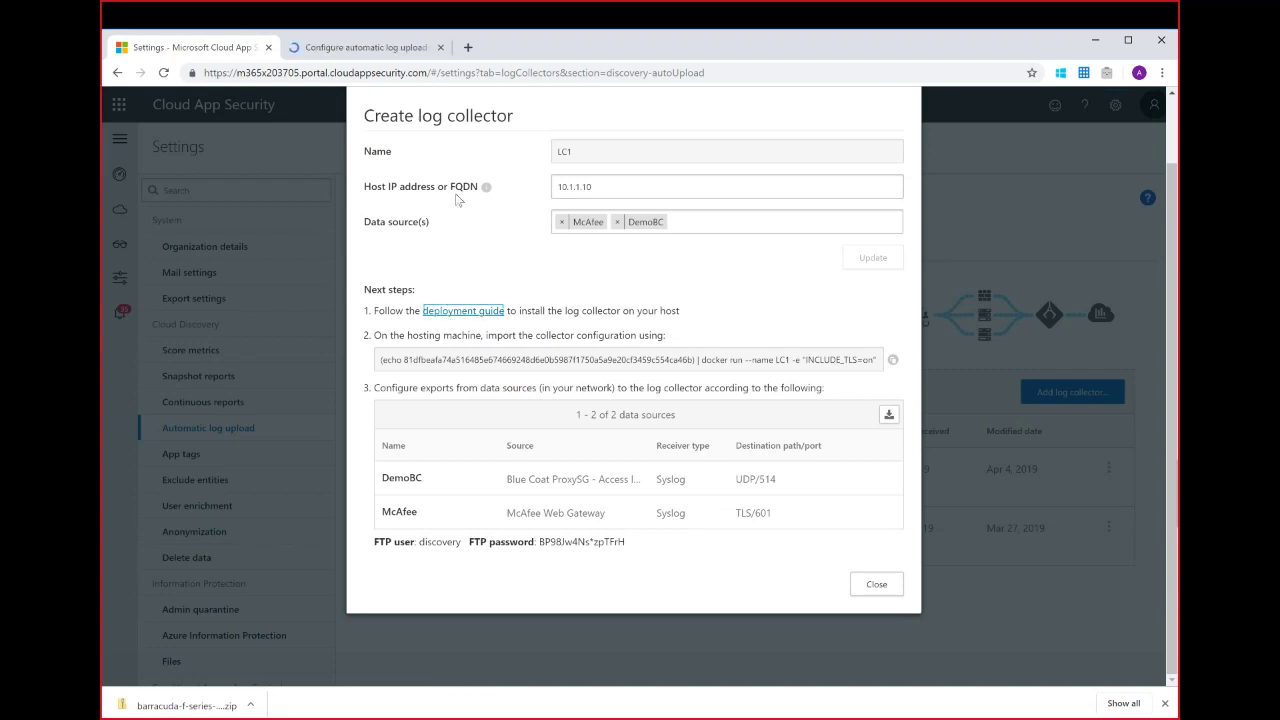
click(366, 52)
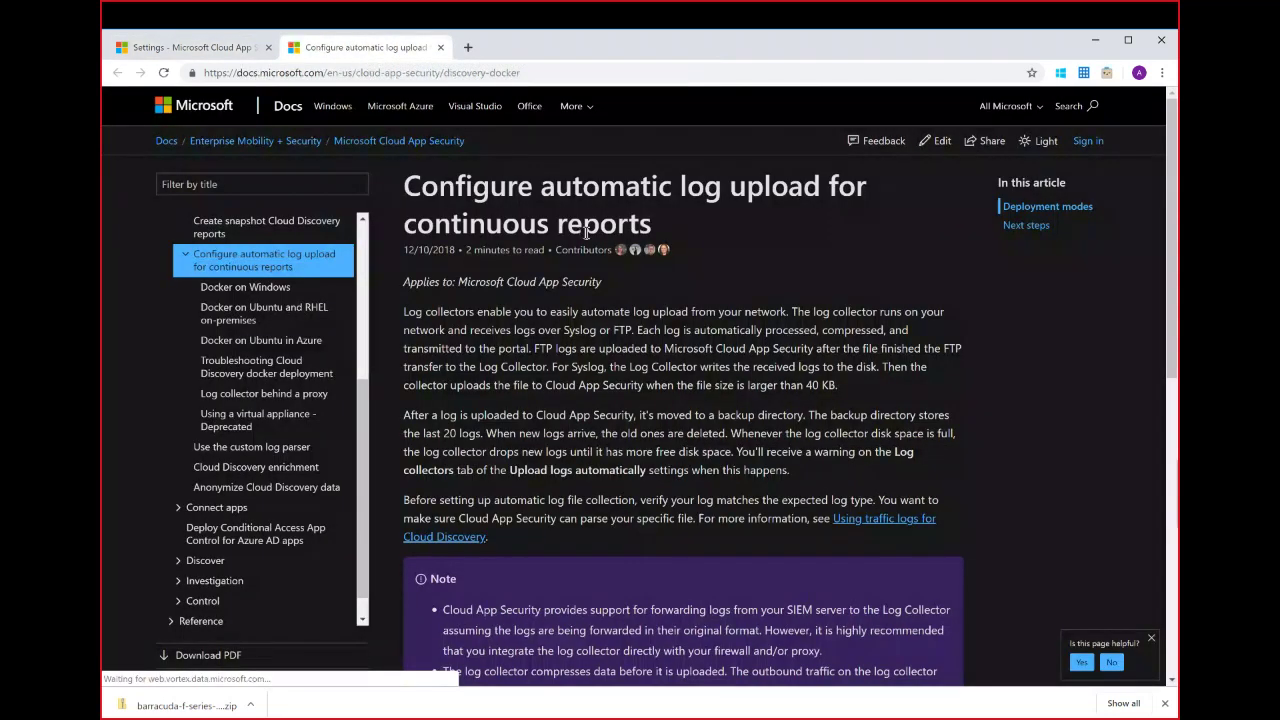
click(1164, 704)
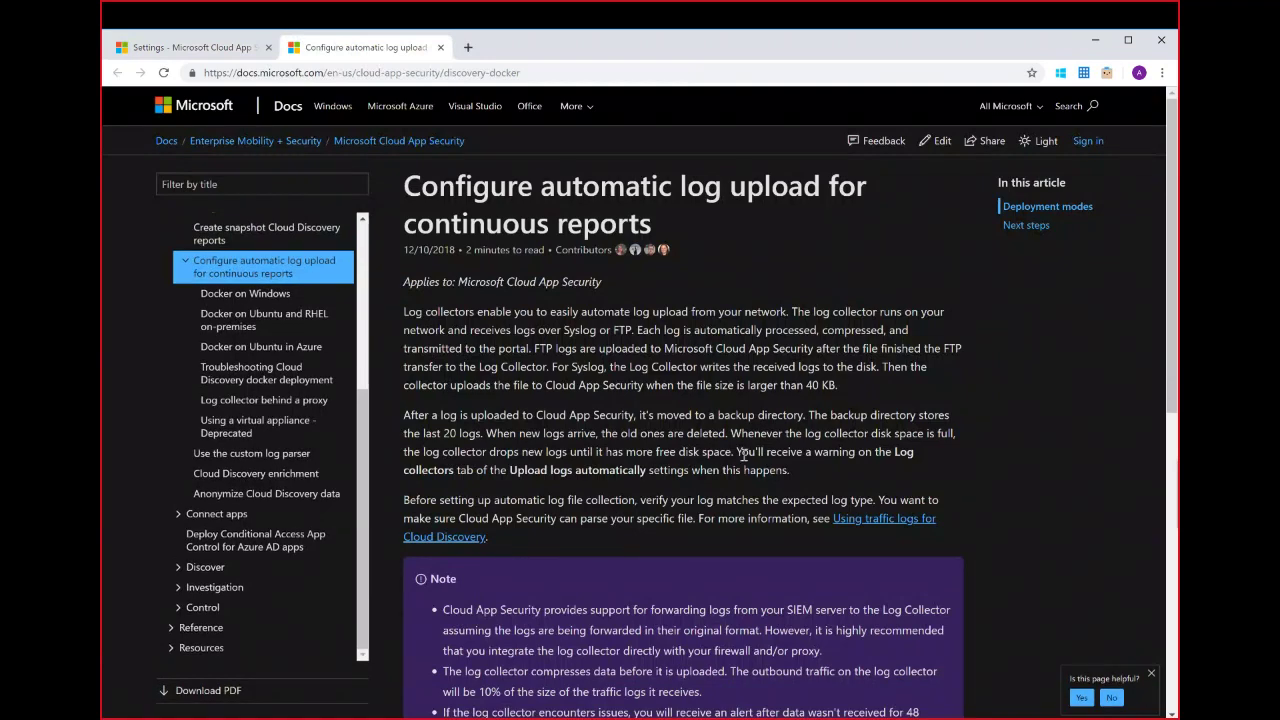
drag(1175, 303, 1175, 513)
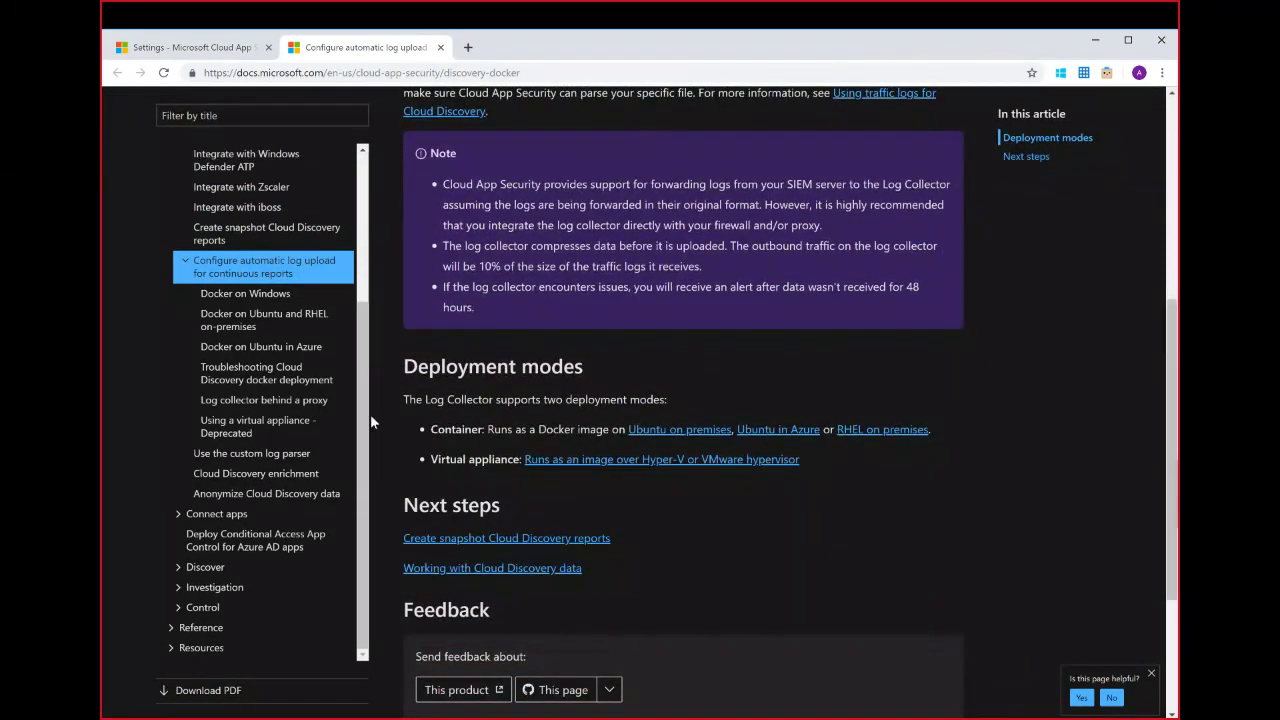
Open the Docker on Windows article and review its technical requirements and log collector performance section
click(245, 297)
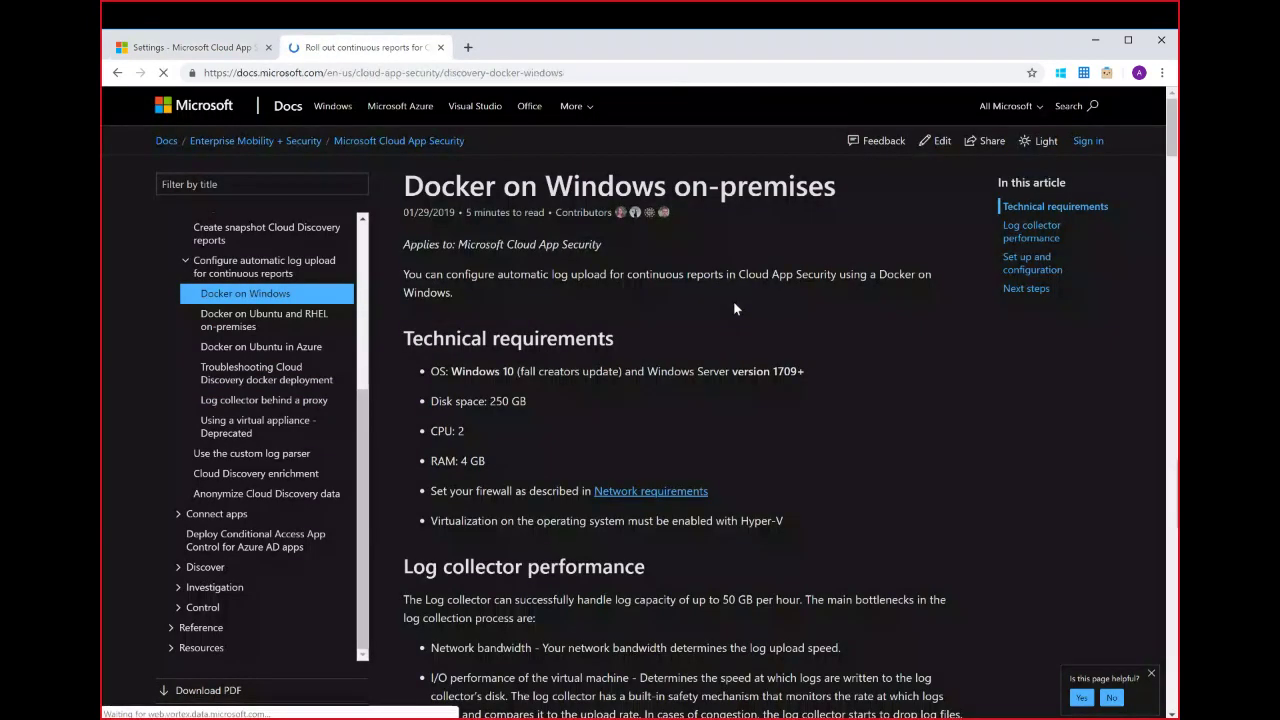
drag(450, 366, 813, 503)
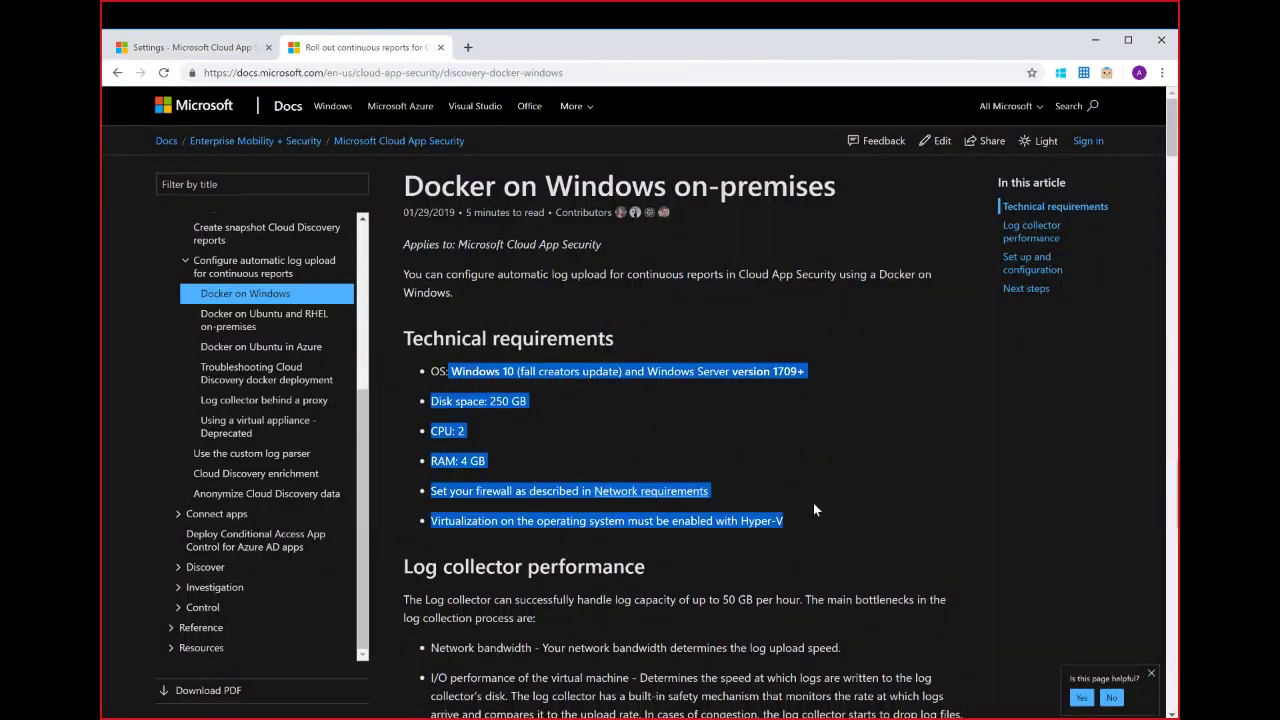
click(874, 436)
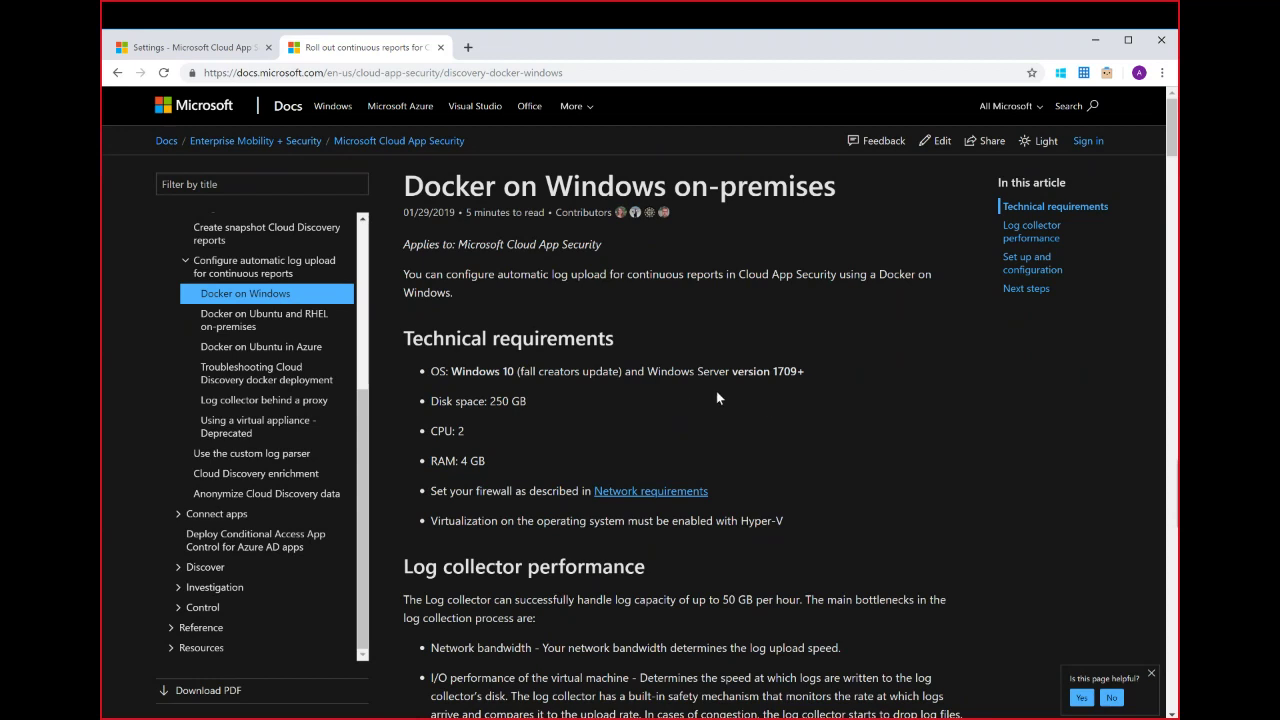
scroll(680, 391, down, 1)
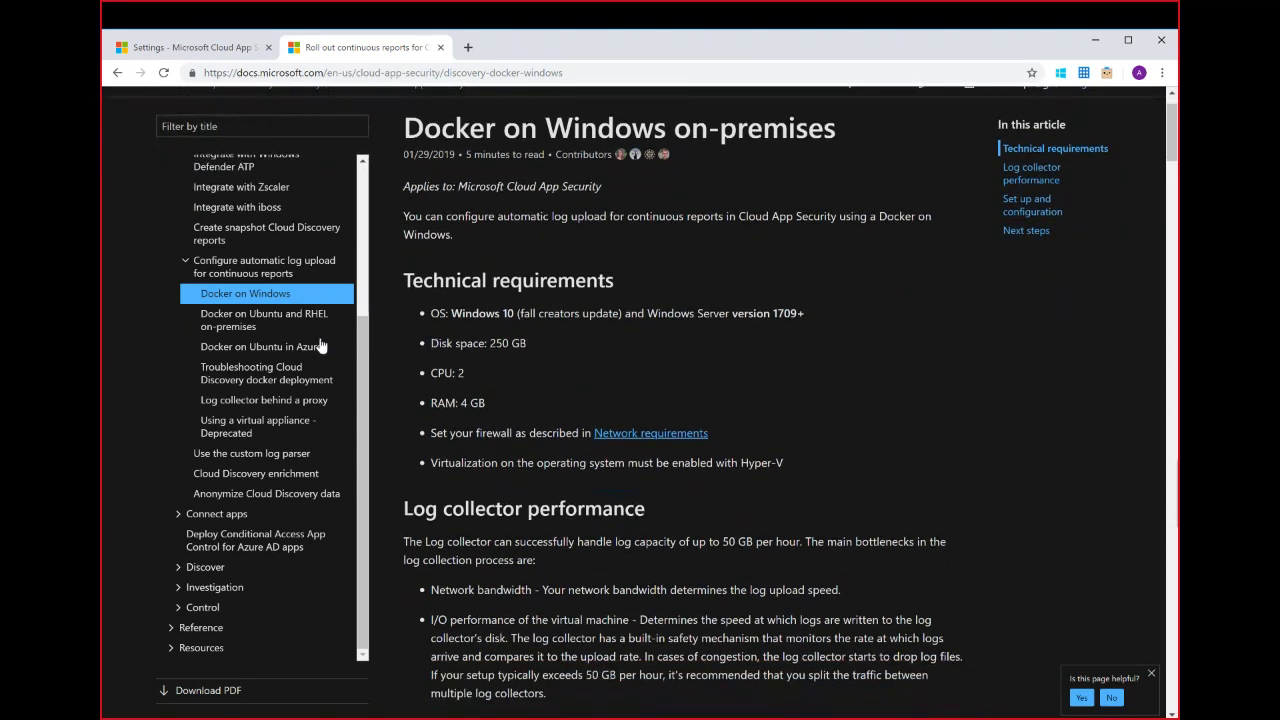
Review the operating system requirements for Docker on Ubuntu and RHEL on-premises, and return to the log collector's next steps
click(231, 321)
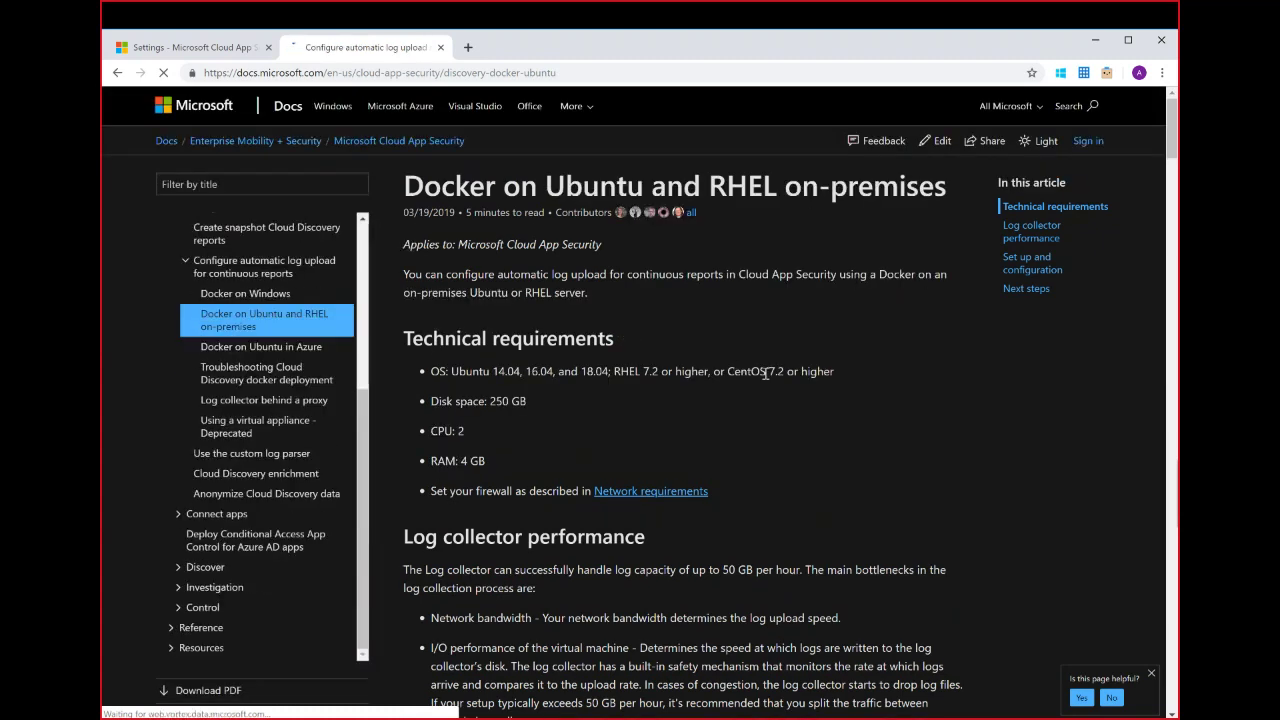
drag(727, 371, 782, 372)
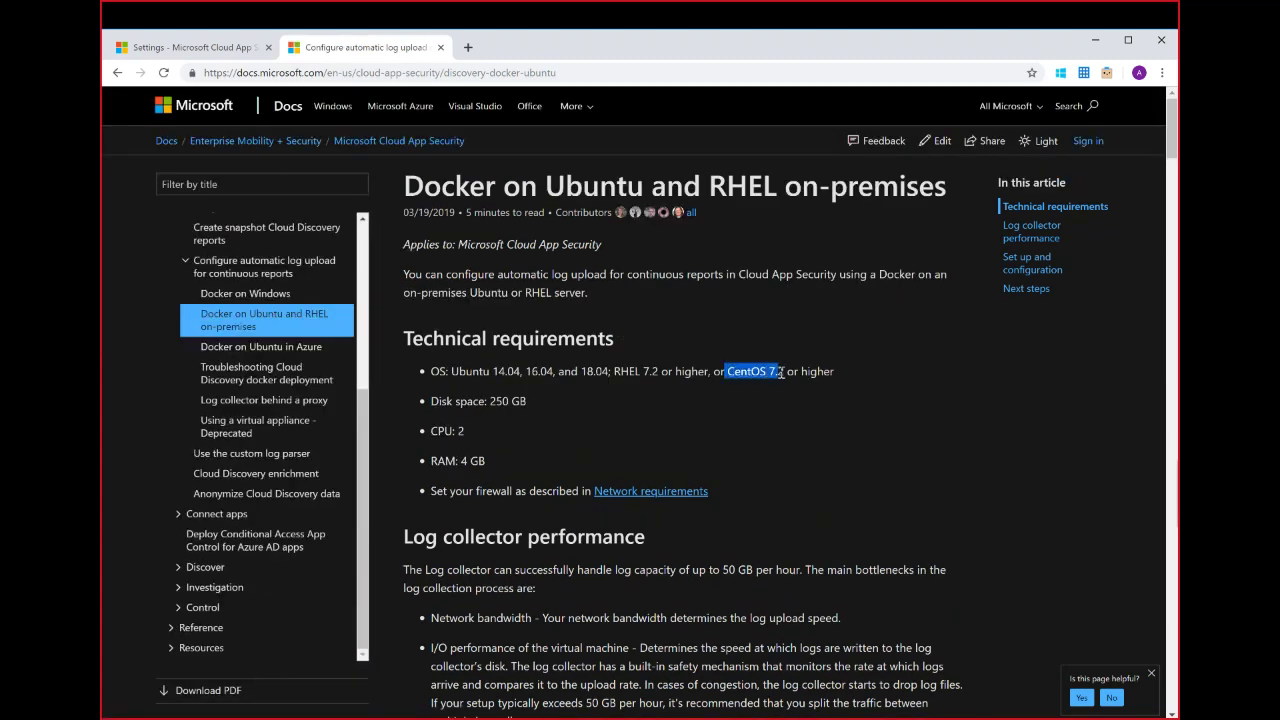
click(728, 435)
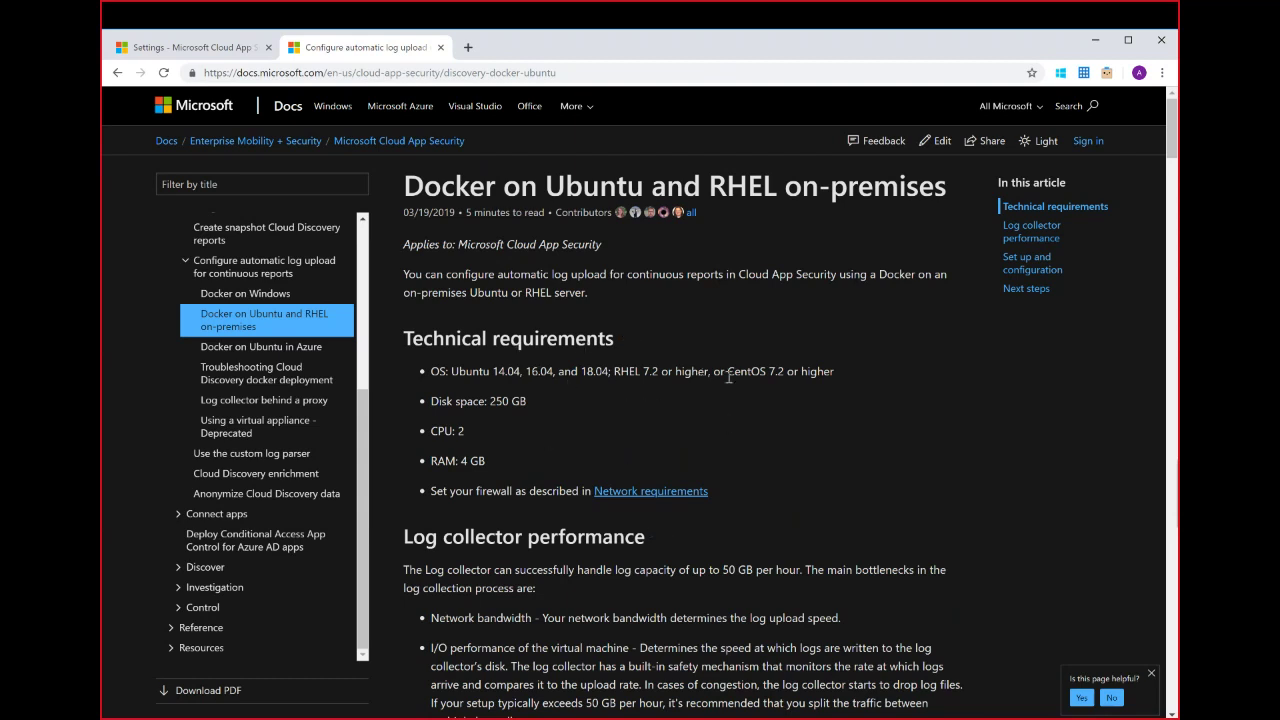
click(189, 48)
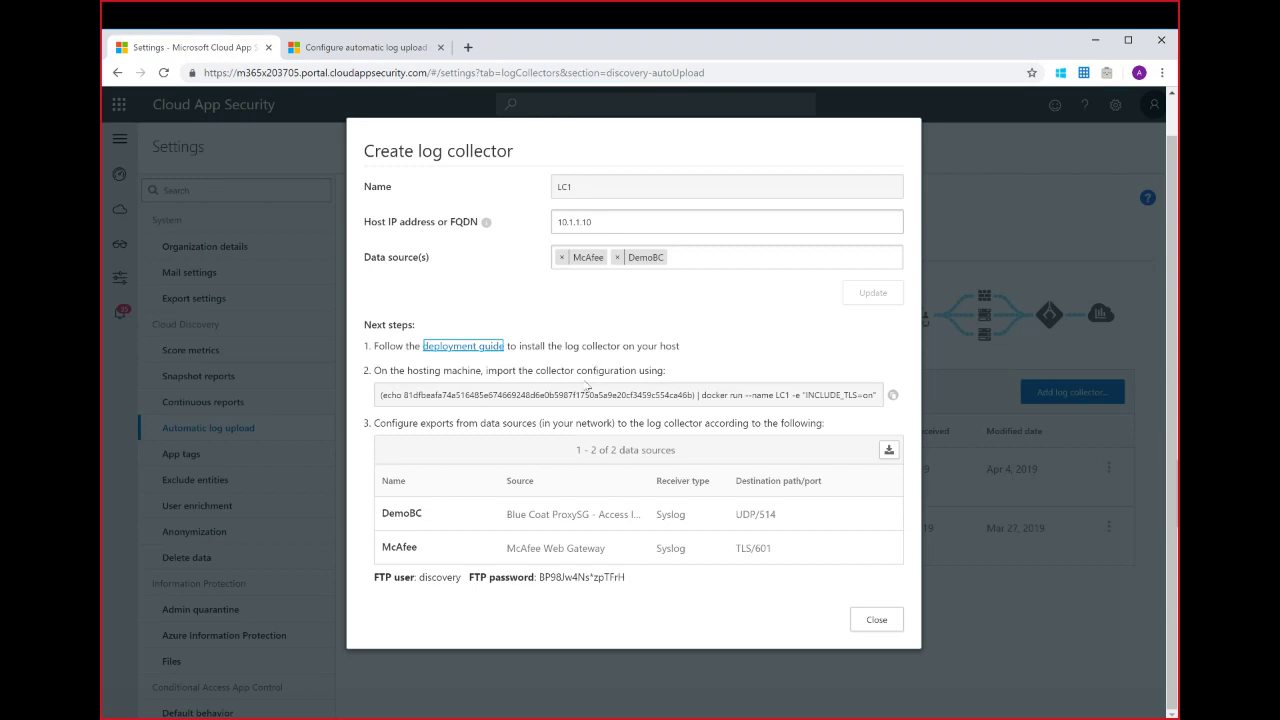
Examine the collector configuration import command in the log collector's second next step, including its token portion
drag(392, 375, 541, 376)
click(655, 366)
drag(393, 394, 800, 415)
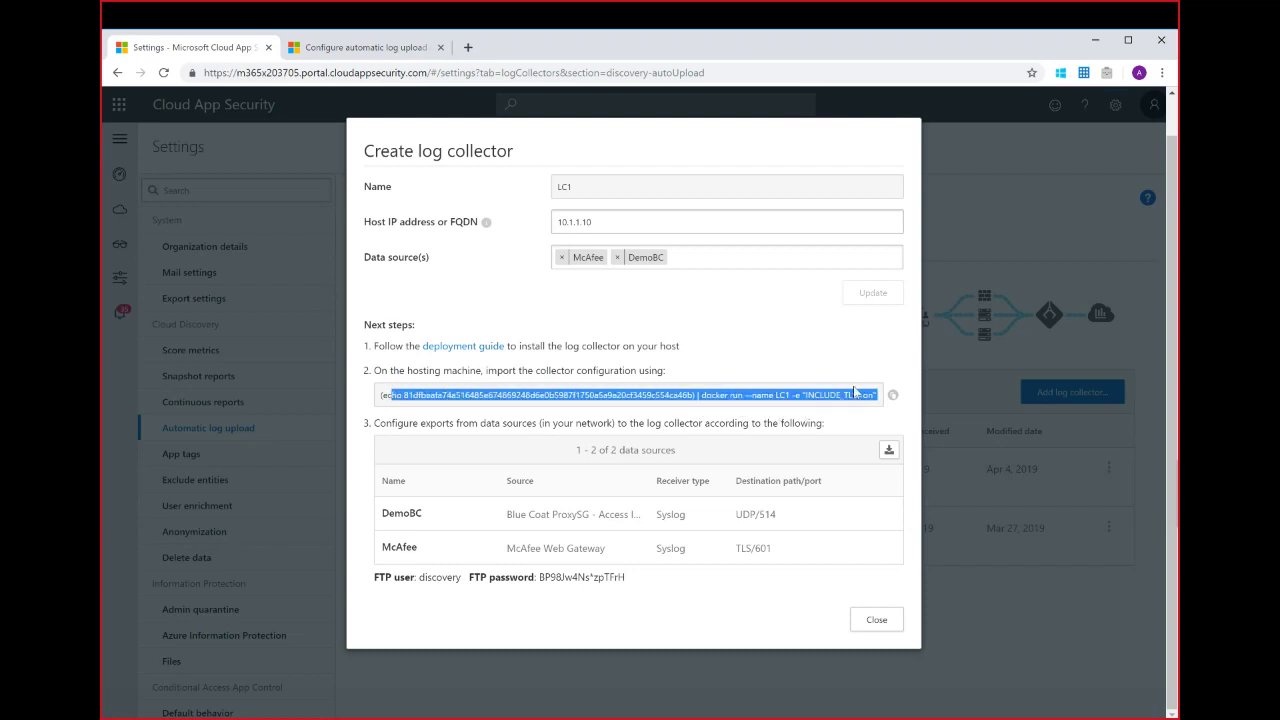
click(625, 396)
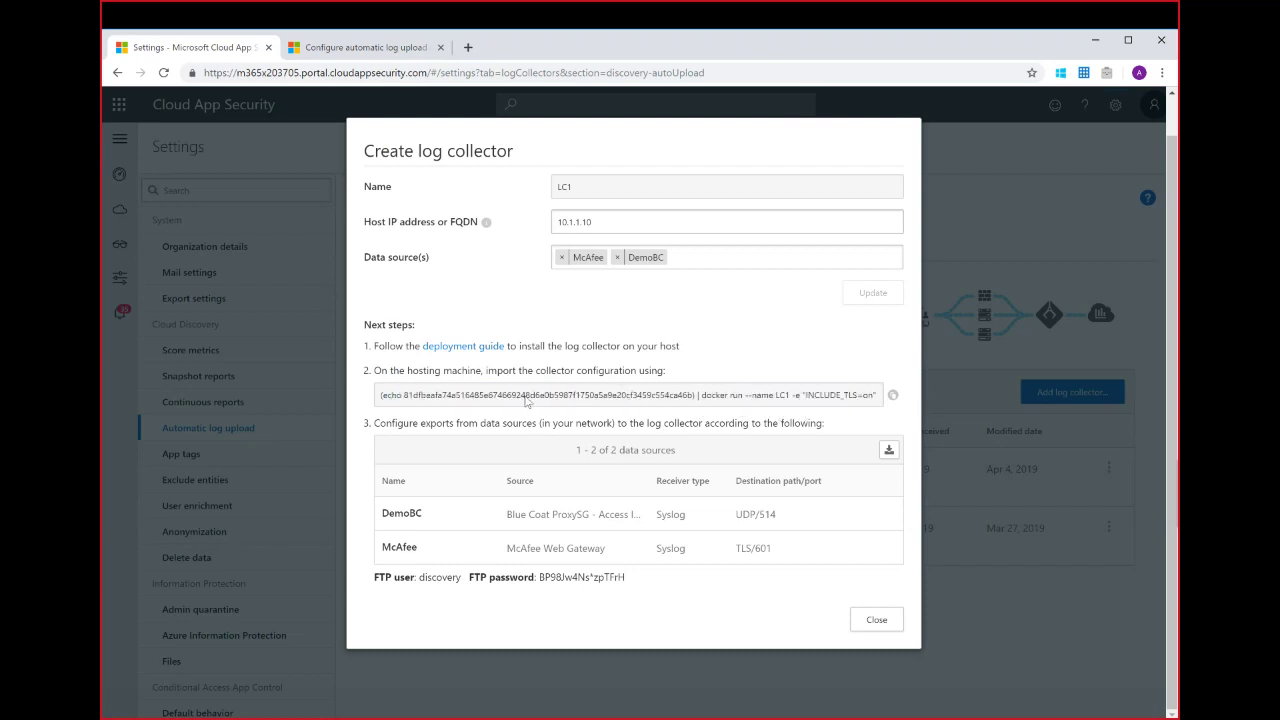
drag(406, 397, 685, 403)
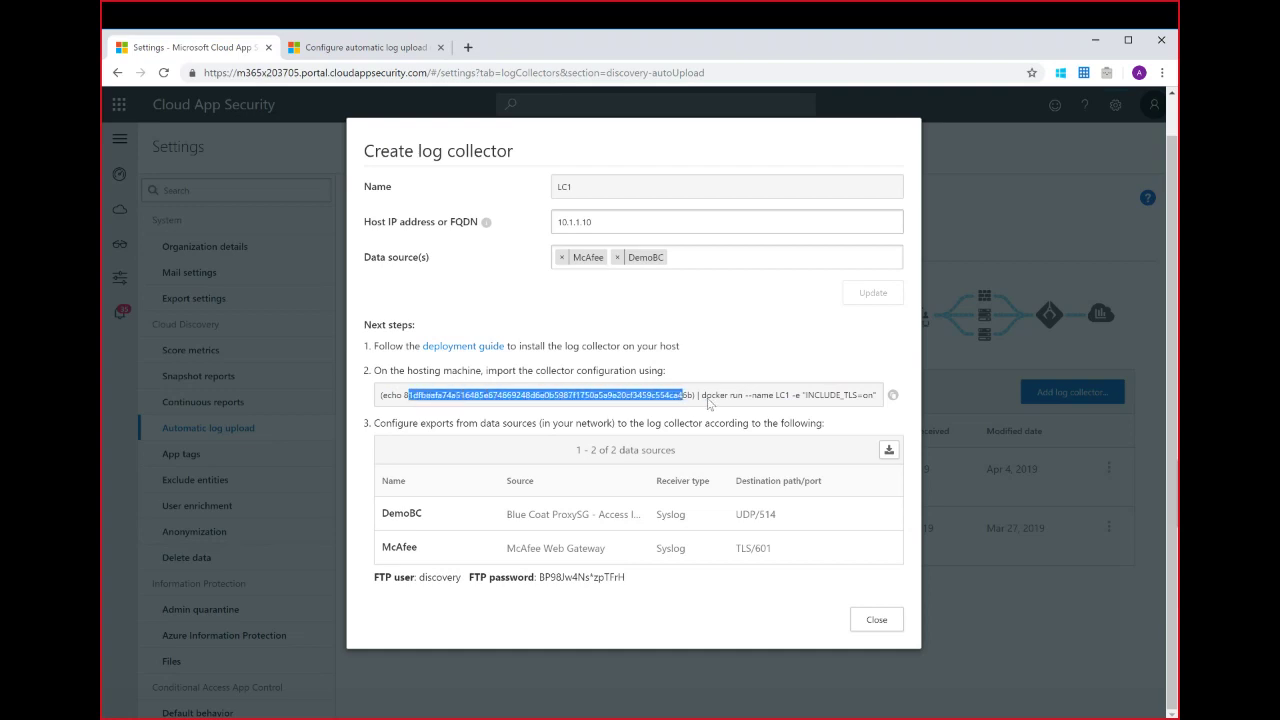
click(712, 403)
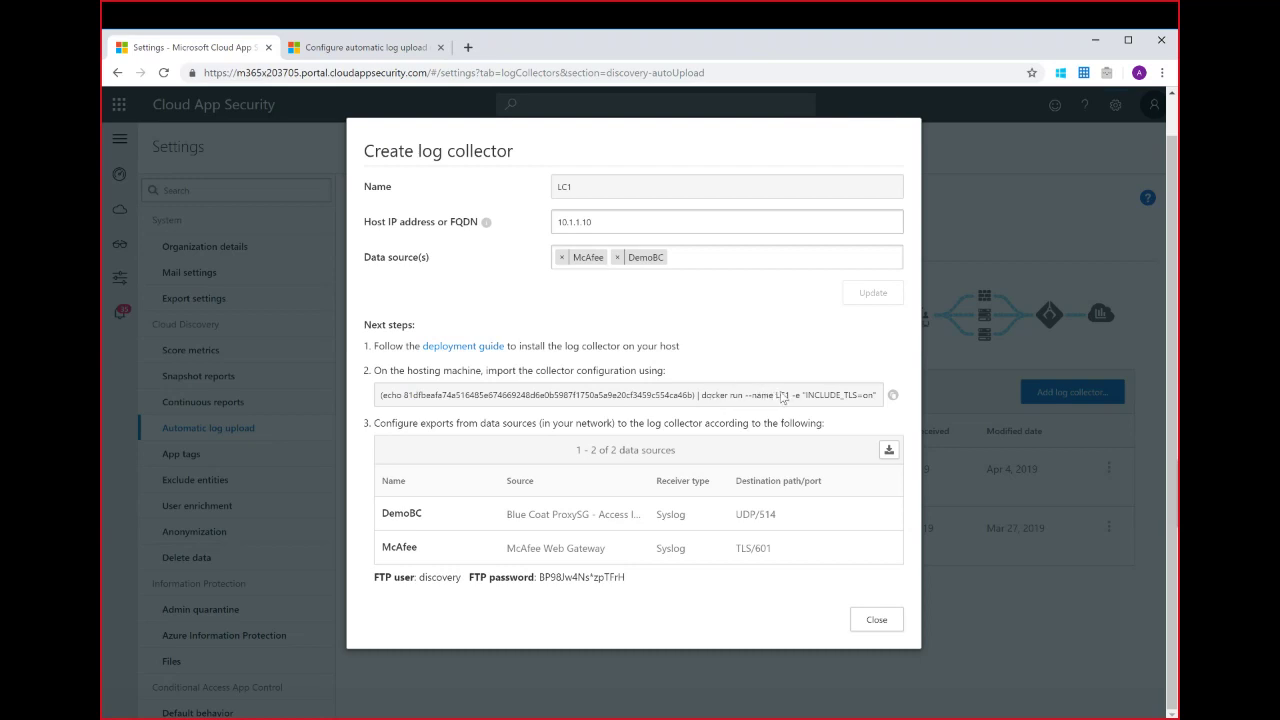
Examine the TLS, port, public IP, syslog and proxy parameters in the rest of the docker run command
drag(790, 396, 886, 406)
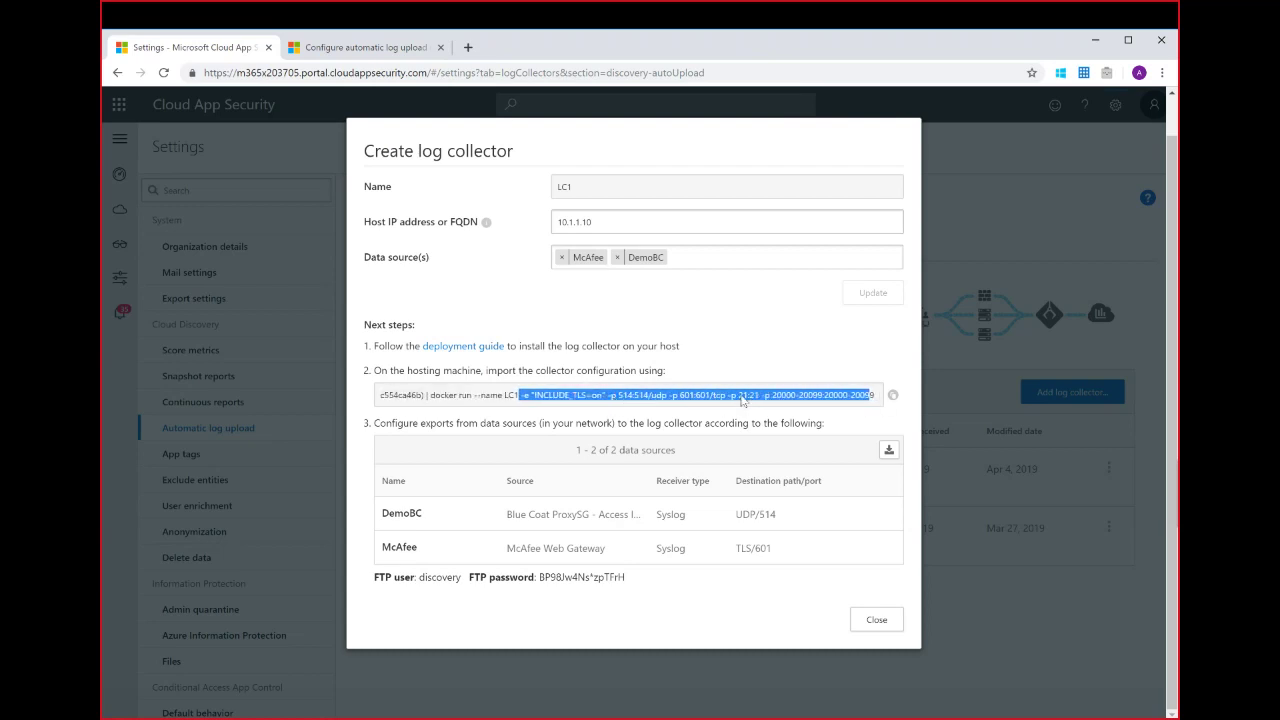
click(621, 401)
drag(619, 401, 872, 402)
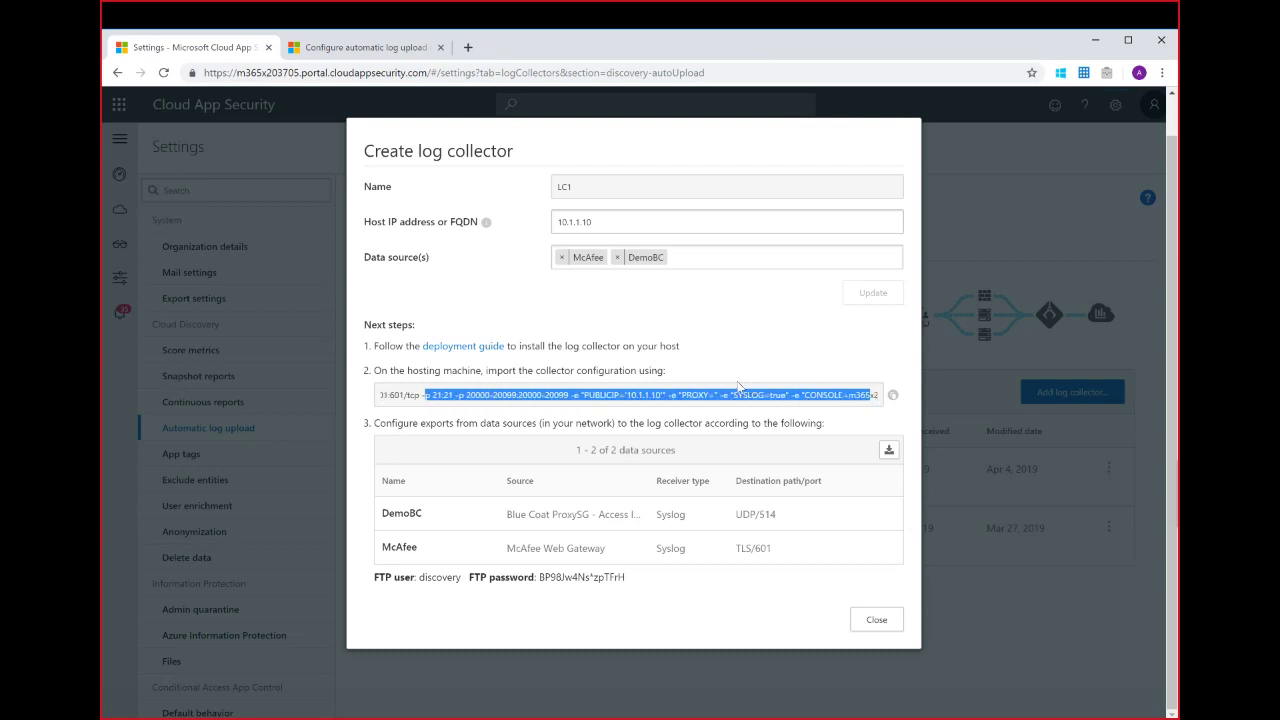
click(805, 400)
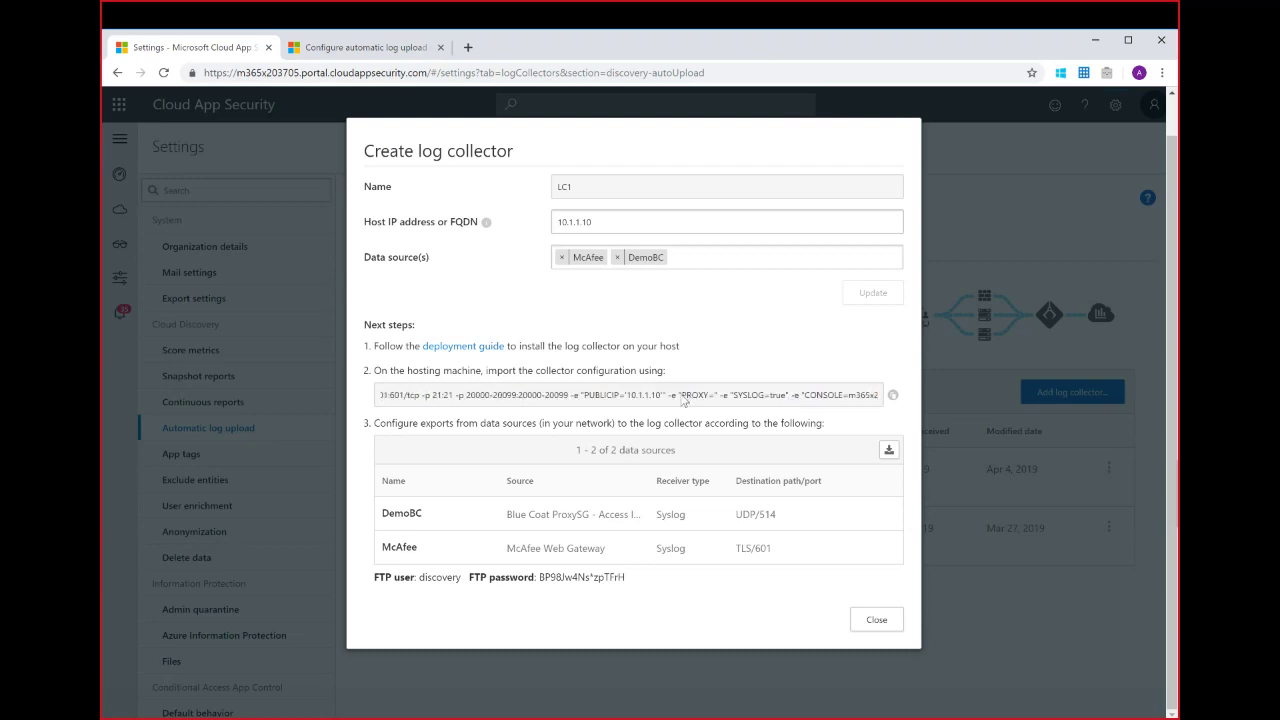
drag(681, 398, 716, 401)
click(713, 401)
Review the FTP user and password listed under the data sources and close the log collector dialog
drag(376, 577, 627, 580)
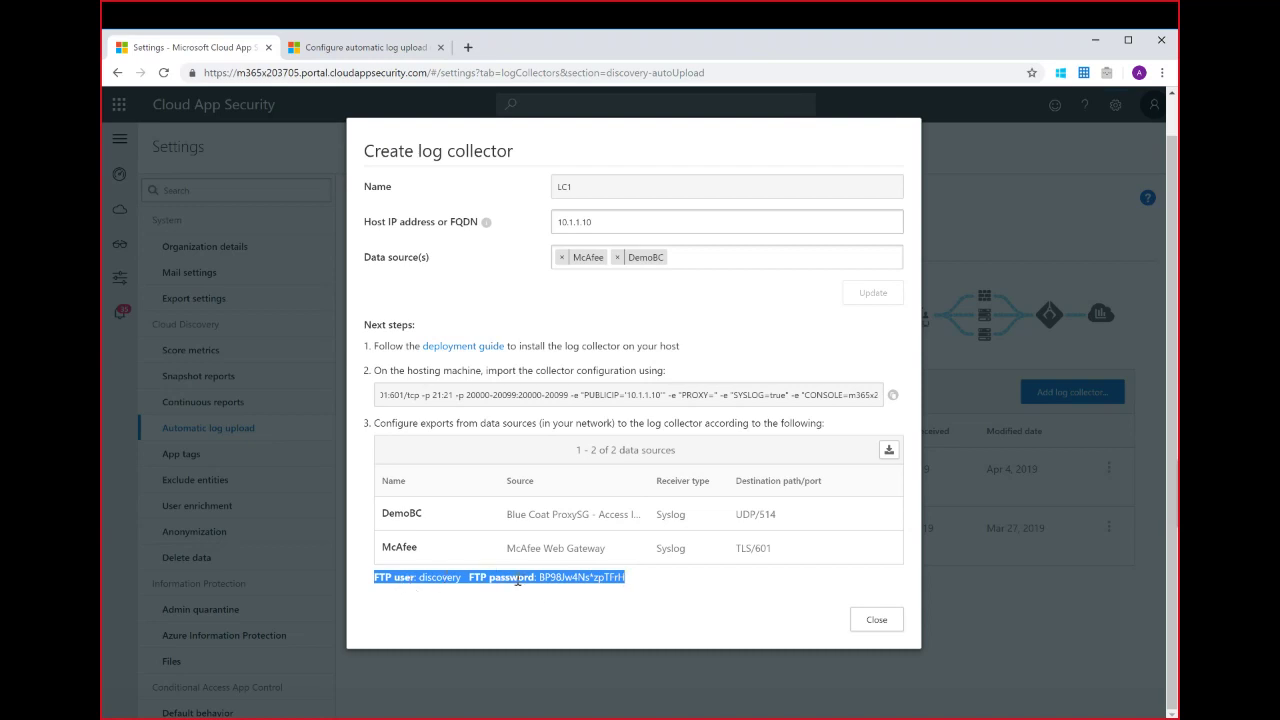
click(630, 596)
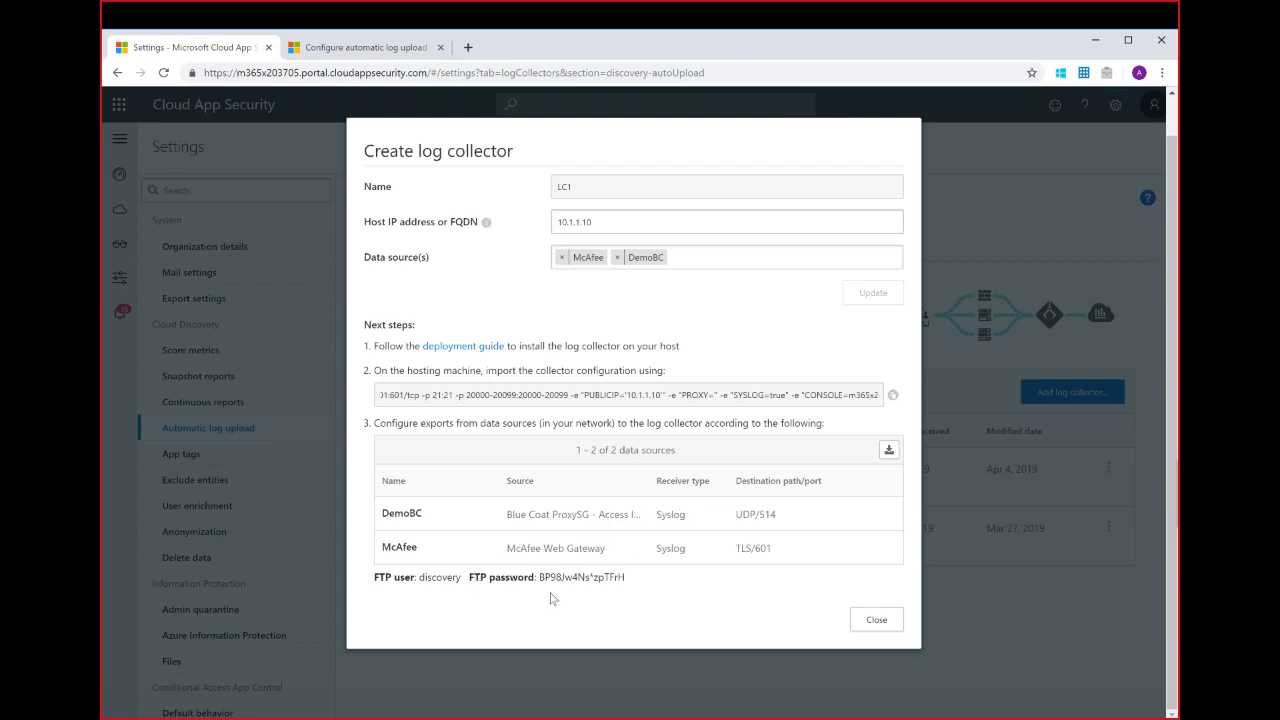
click(884, 625)
click(899, 300)
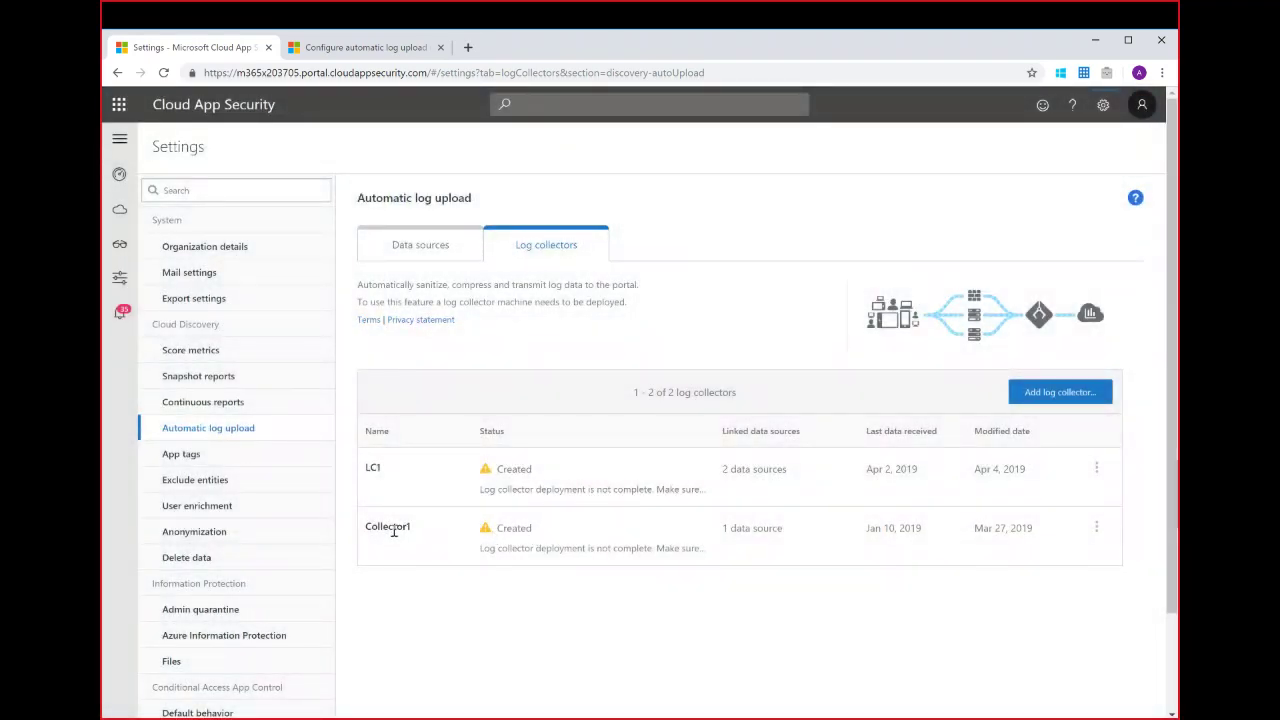
Review the deployment status of Collector1 in the log collectors list
drag(501, 527, 546, 535)
click(509, 596)
drag(499, 529, 542, 535)
drag(367, 530, 411, 528)
click(489, 591)
Open the governance log and filter it by the action type Parse Cloud Discovery log
click(1105, 114)
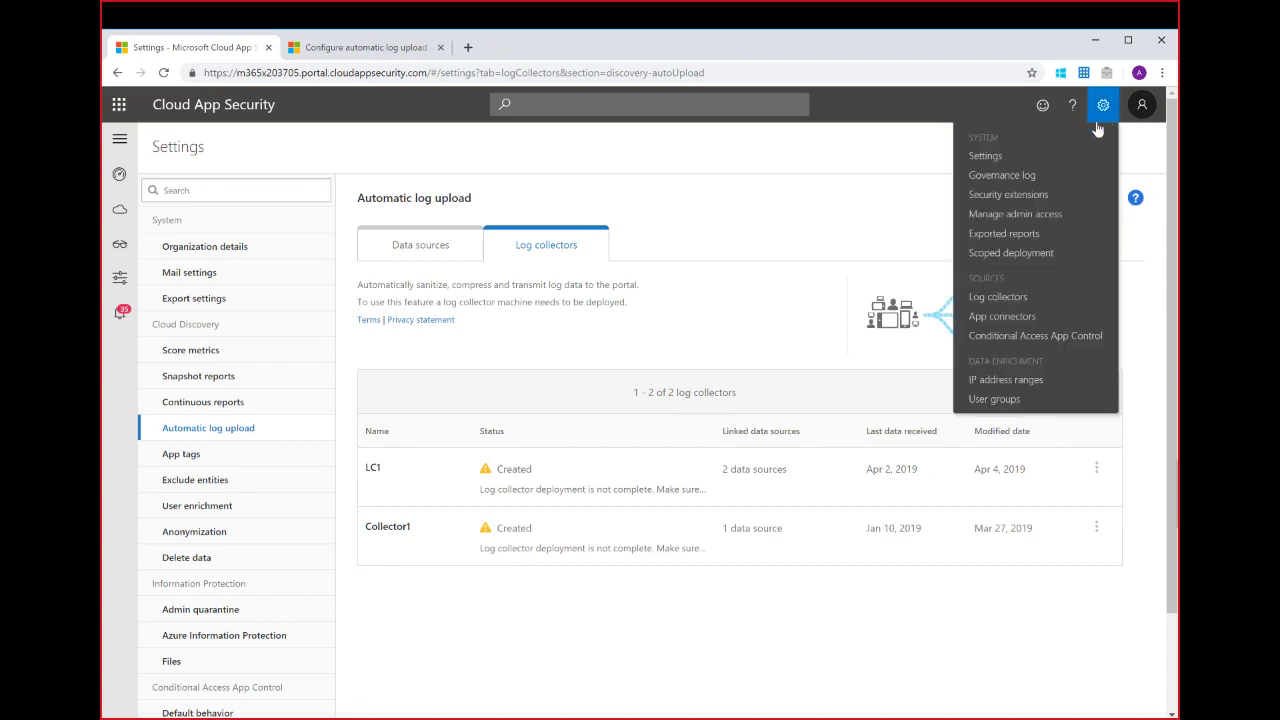
click(1041, 175)
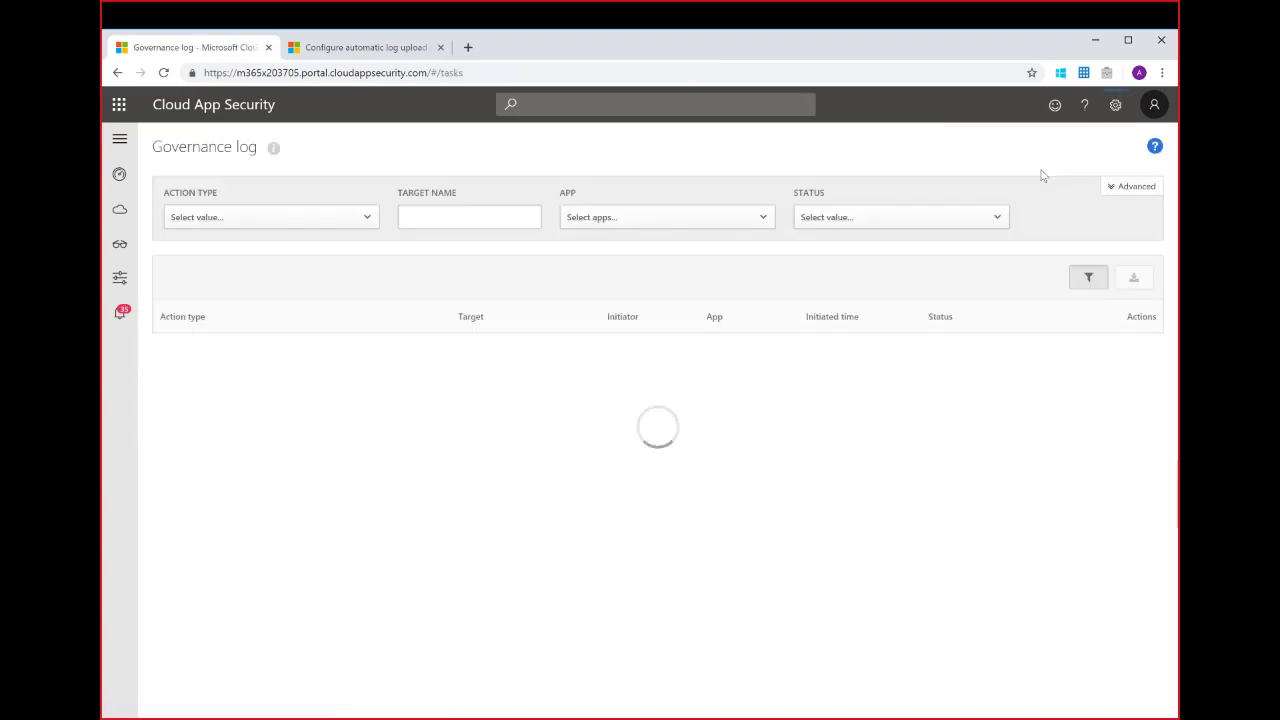
click(276, 222)
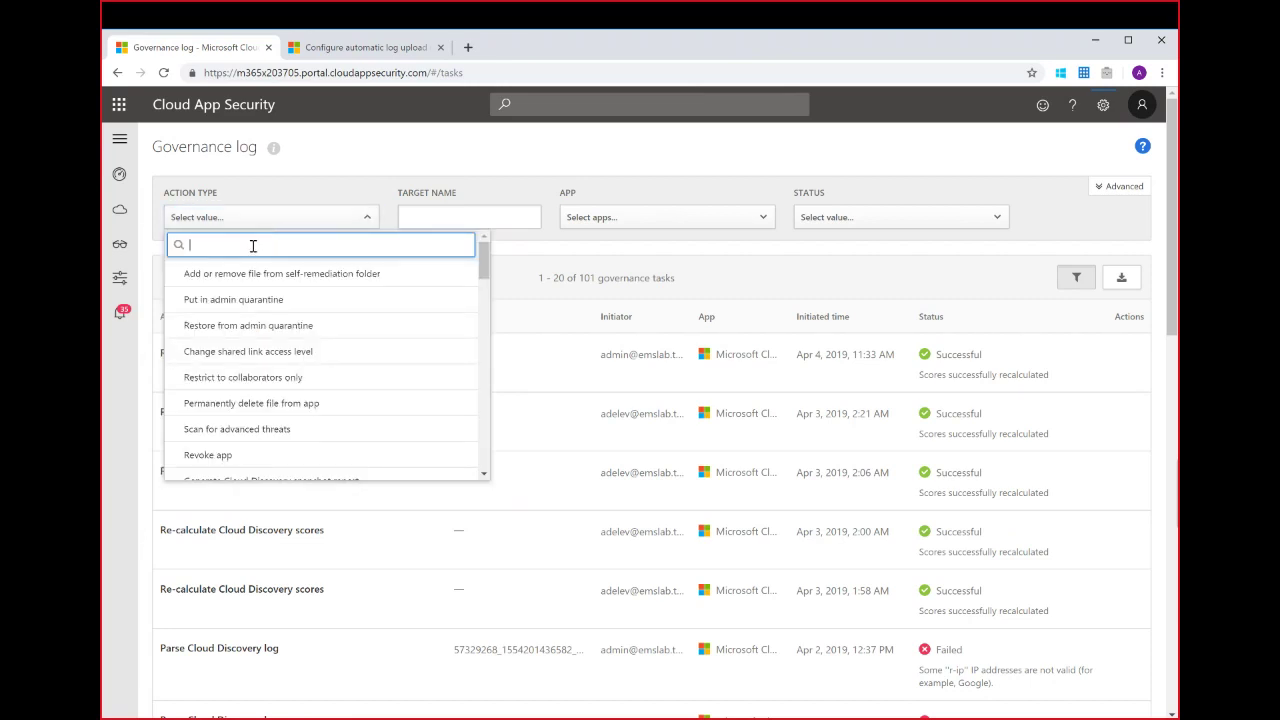
text(par)
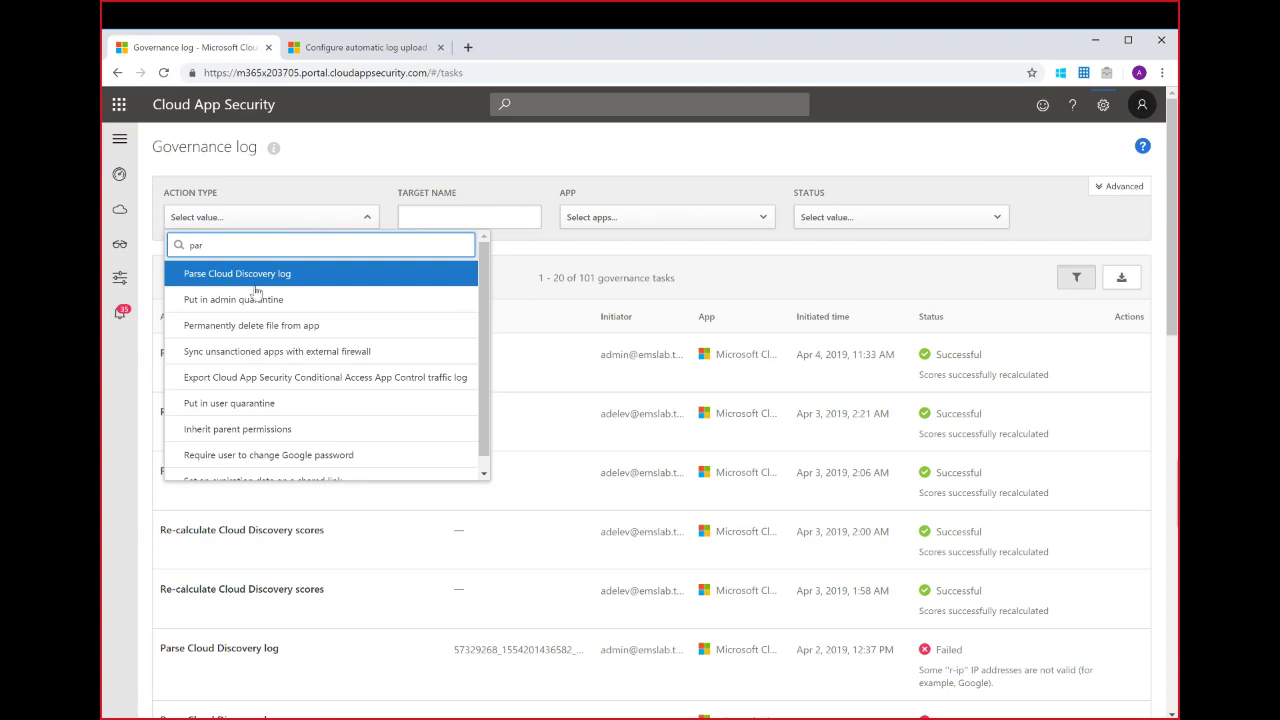
click(243, 281)
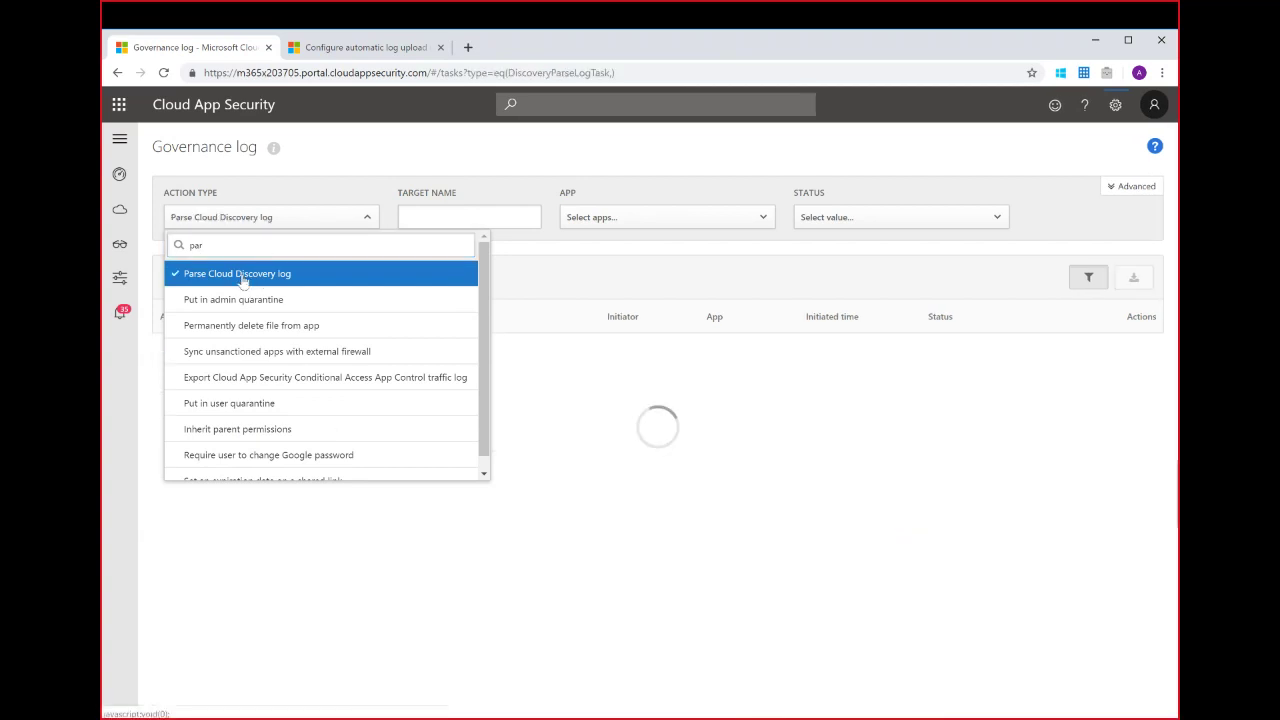
click(440, 164)
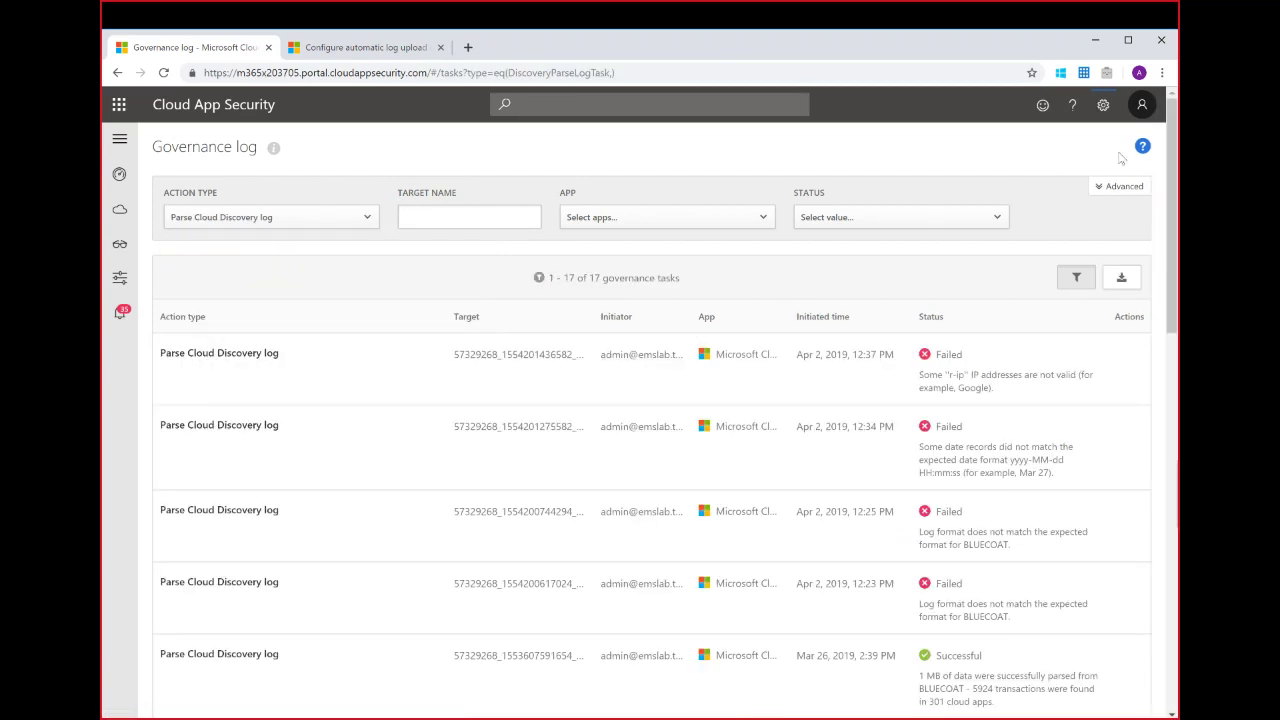
Review the status messages of the successful and failed Cloud Discovery log parsing tasks
drag(1170, 162, 1171, 283)
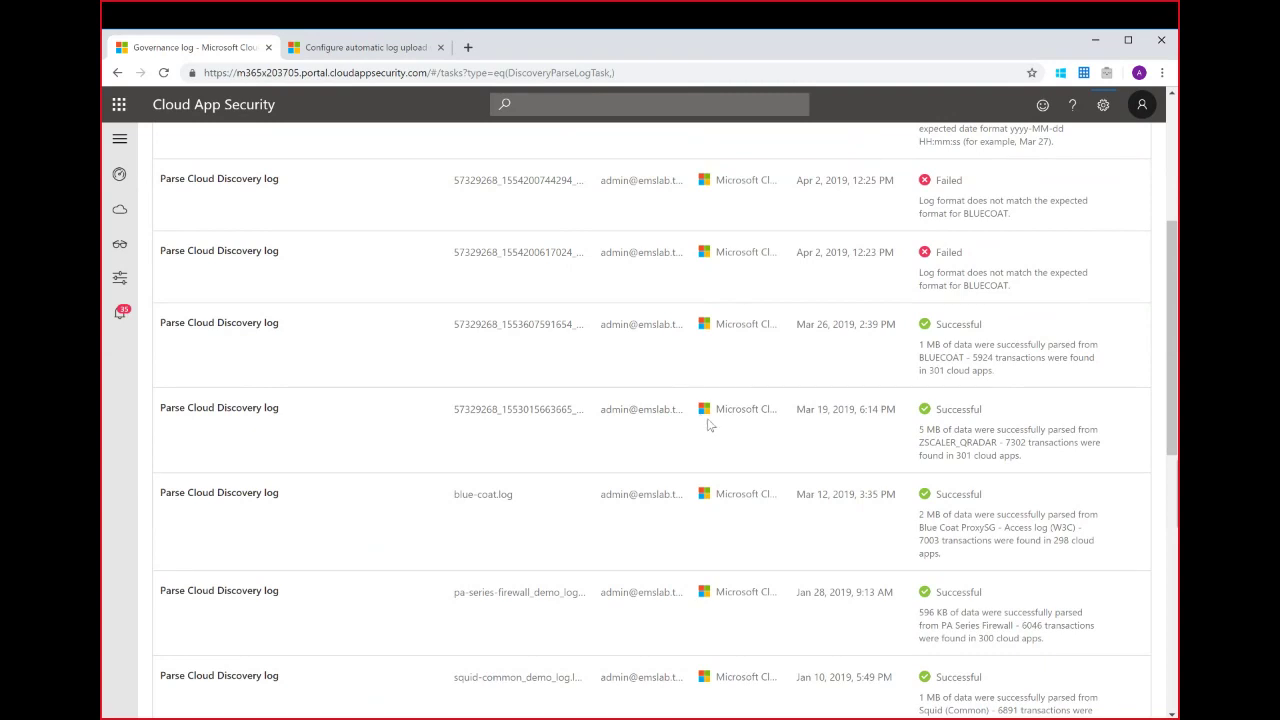
drag(926, 525, 1054, 553)
click(940, 527)
drag(926, 273, 1086, 288)
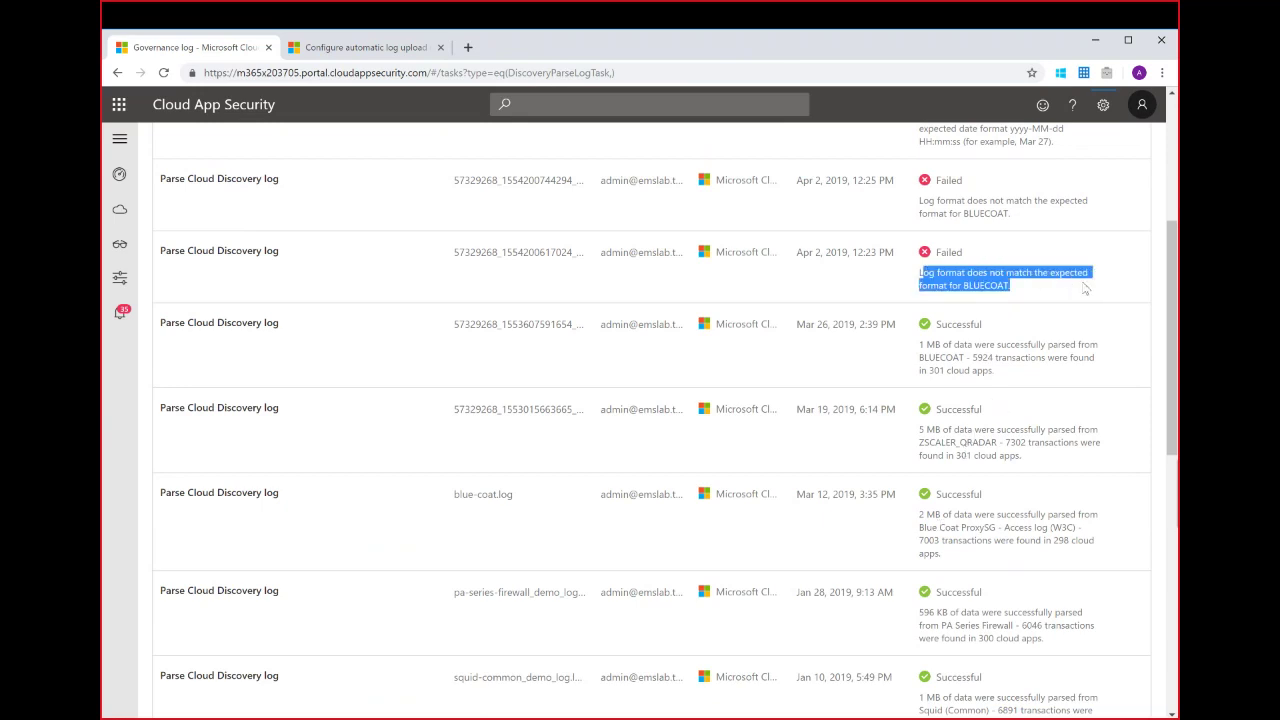
click(1031, 286)
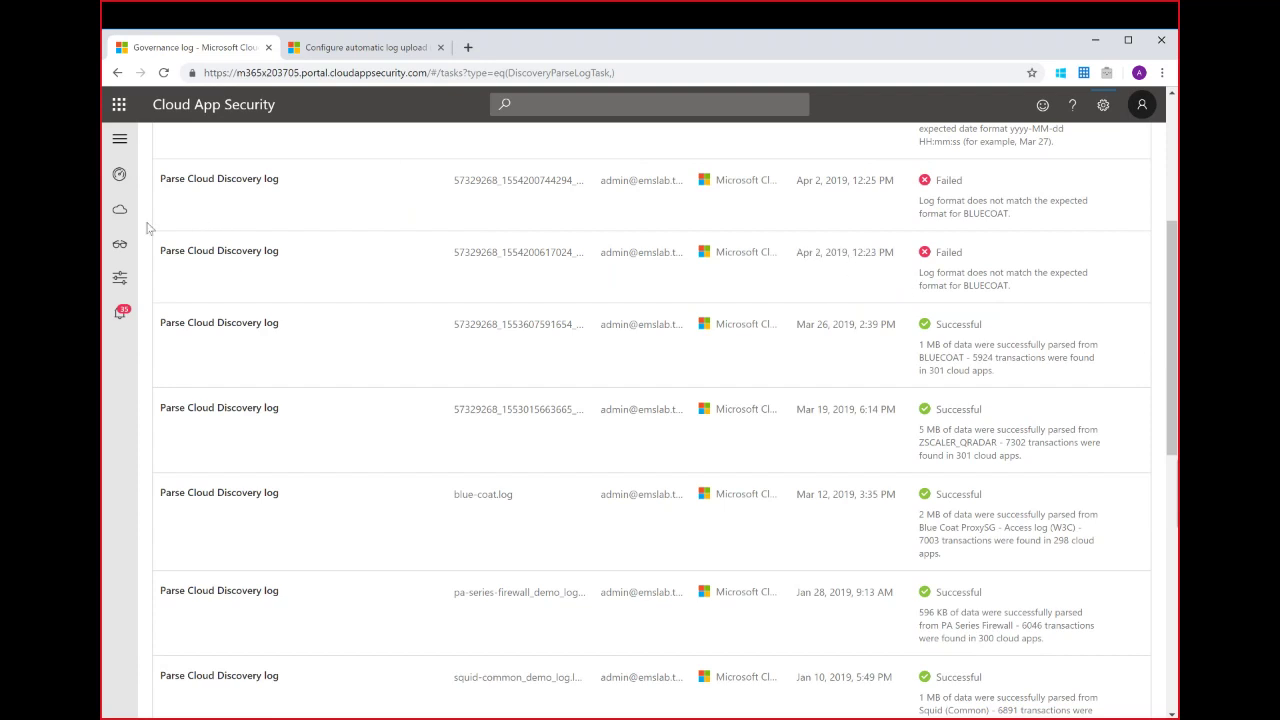
Open the Cloud Discovery users list and show the details page of the first anonymized user
mouse_move(120, 209)
scroll(210, 245, up, 2)
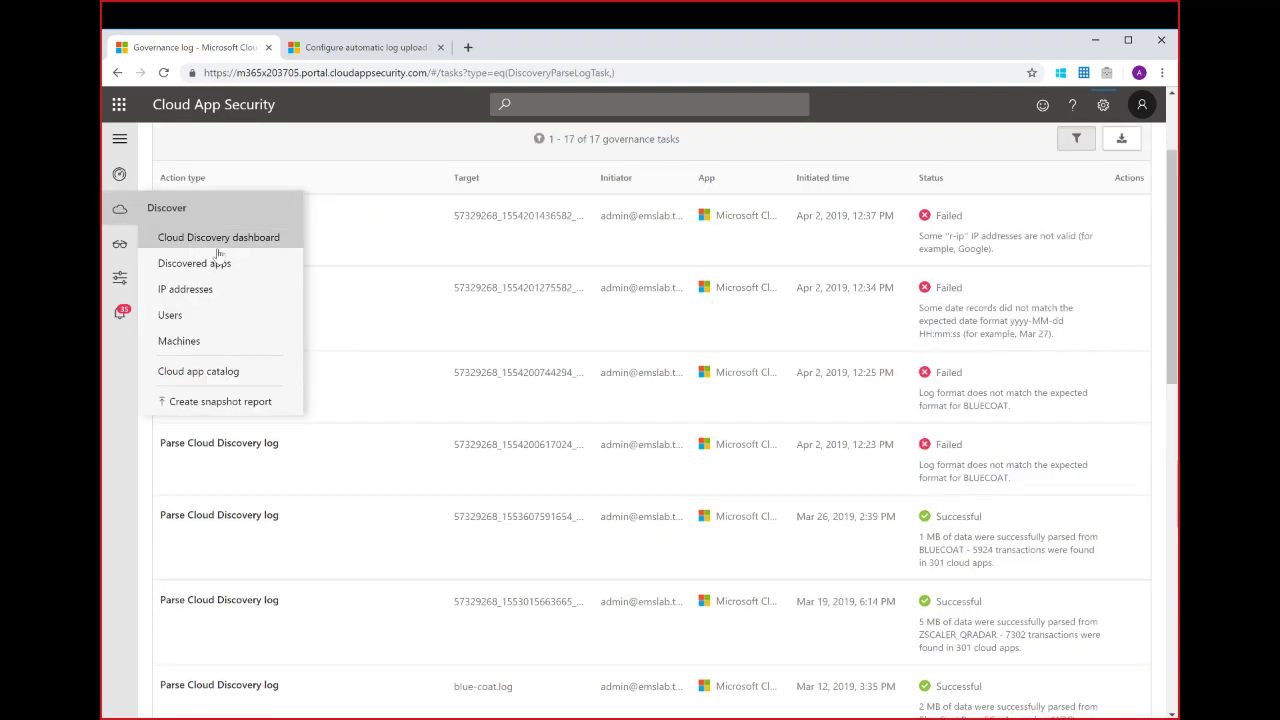
click(189, 315)
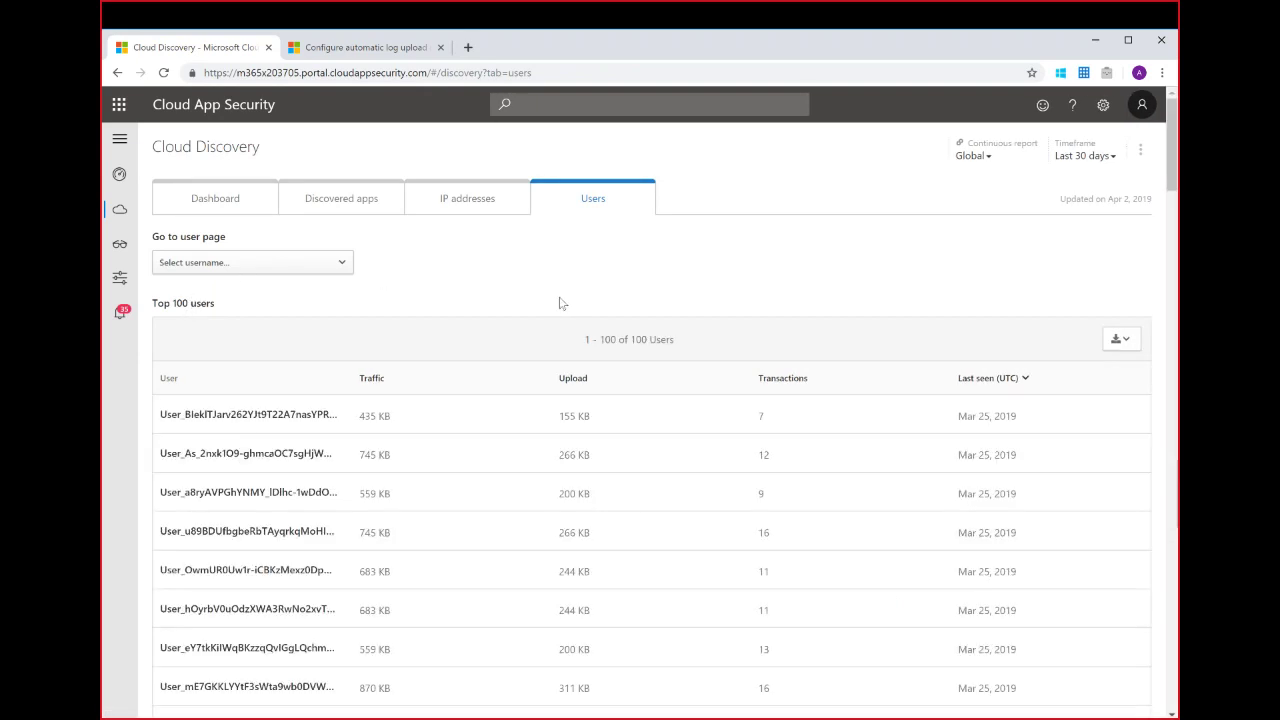
click(250, 420)
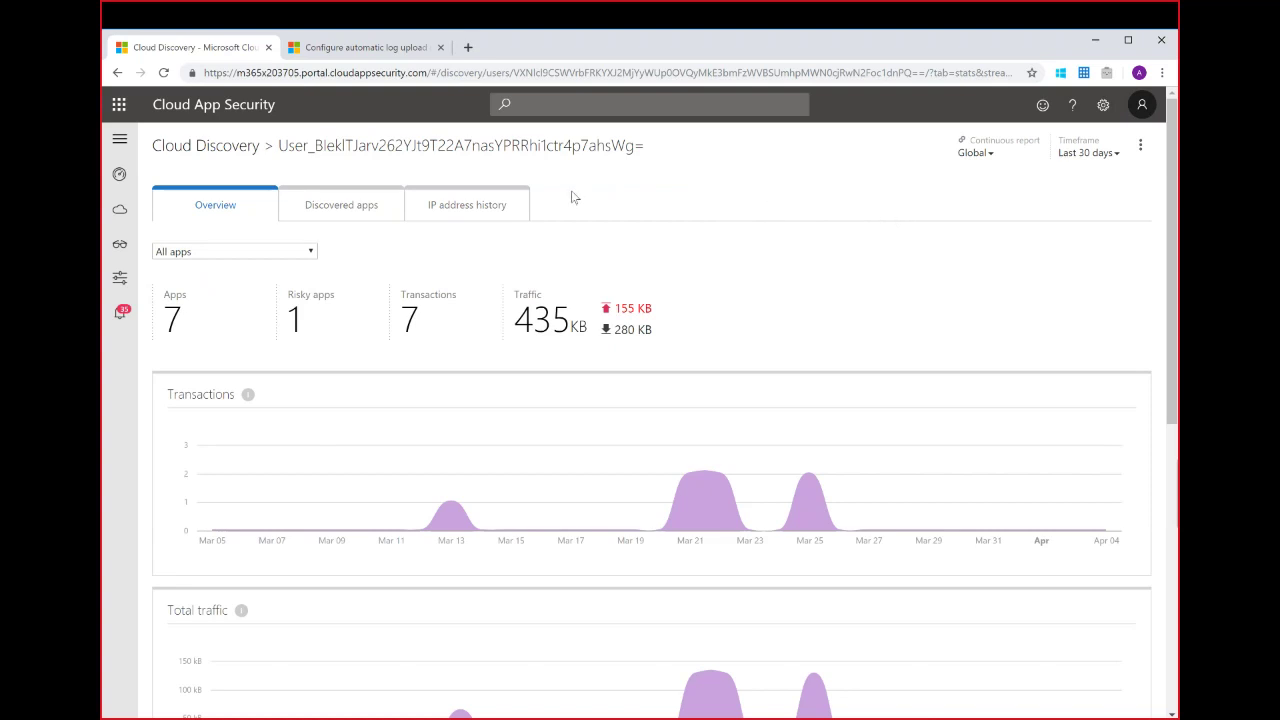
Copy the full anonymized username from the heading of the user's page
drag(278, 145, 645, 146)
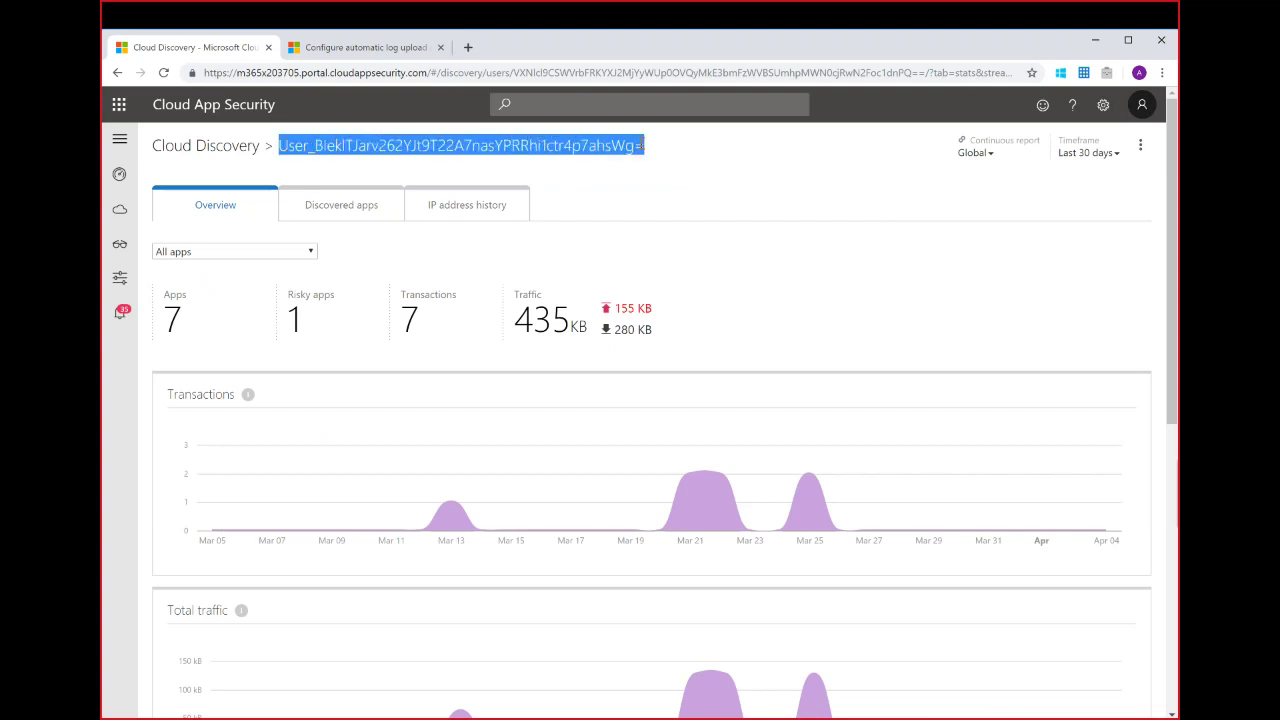
right_click(645, 146)
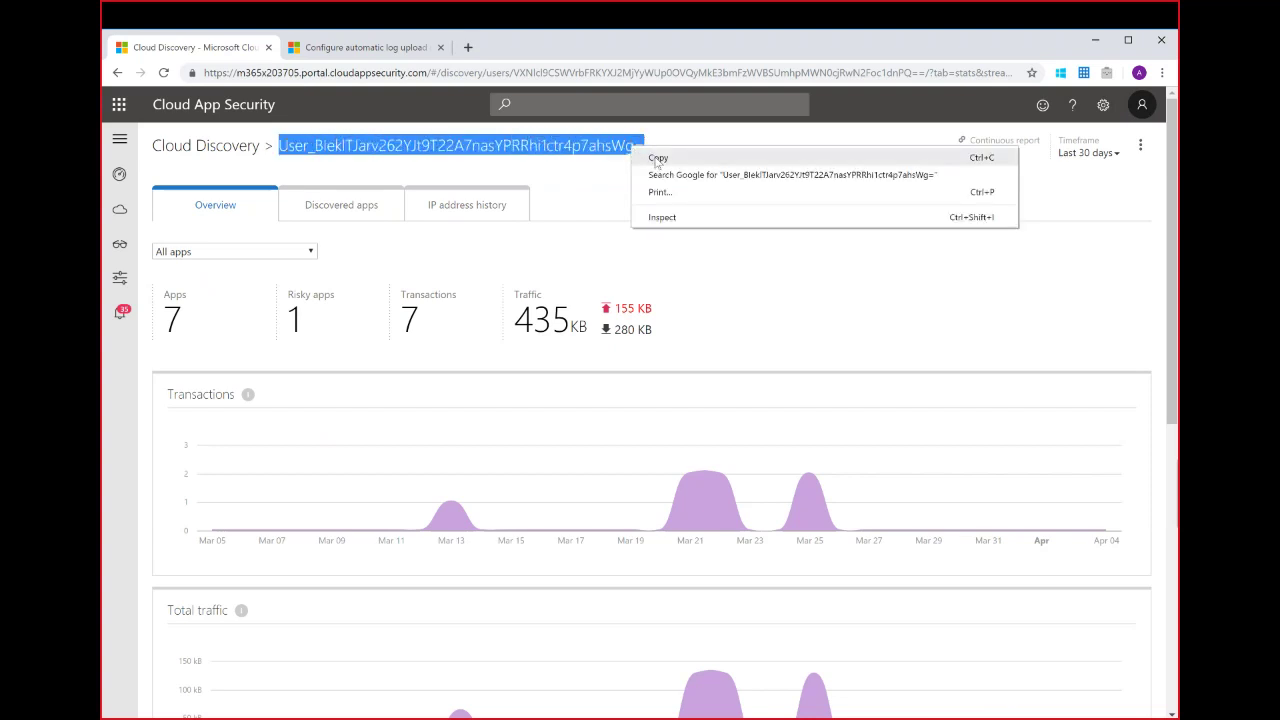
click(650, 158)
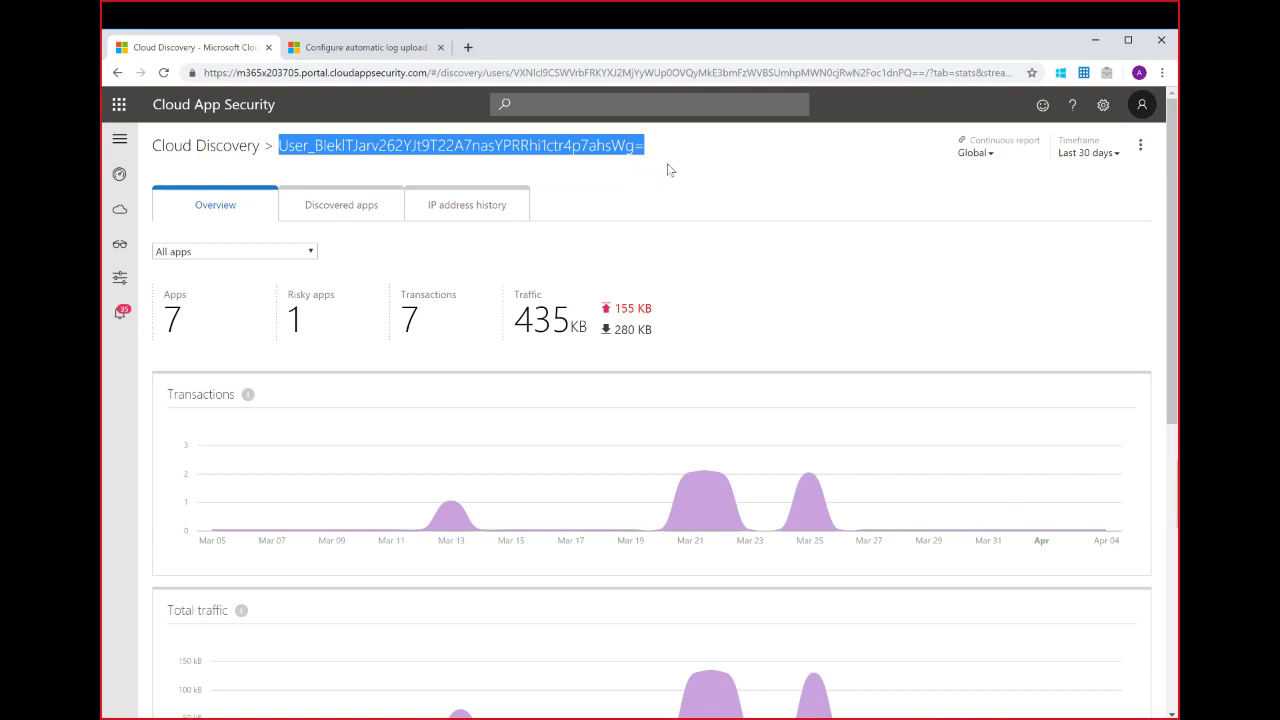
click(669, 170)
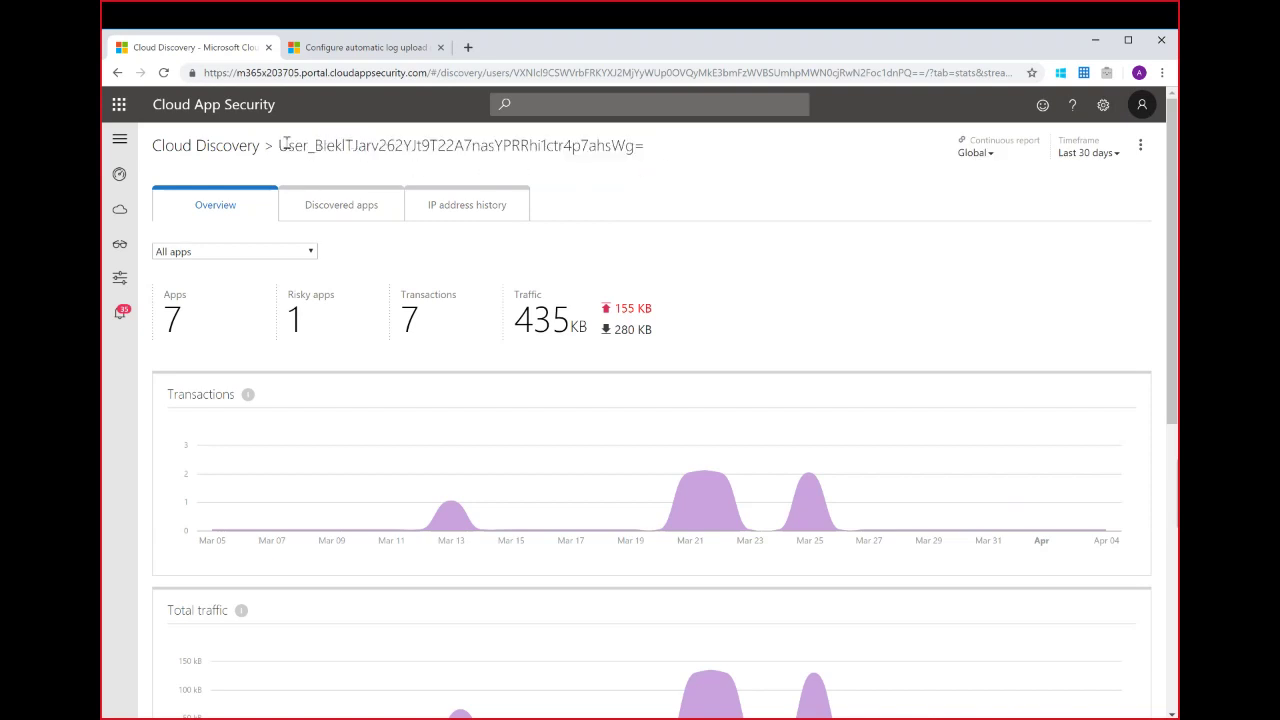
drag(282, 145, 643, 150)
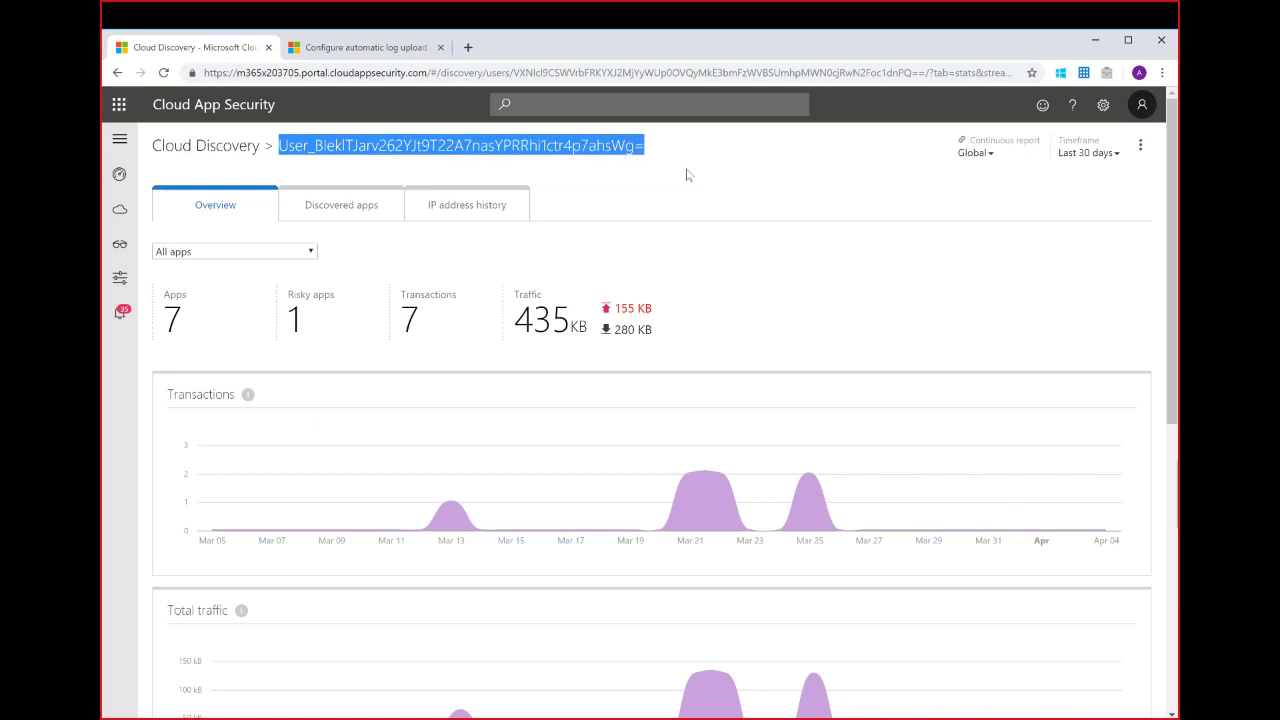
Open the Cloud Discovery anonymization settings and go to the section for resolving anonymized names
click(1105, 116)
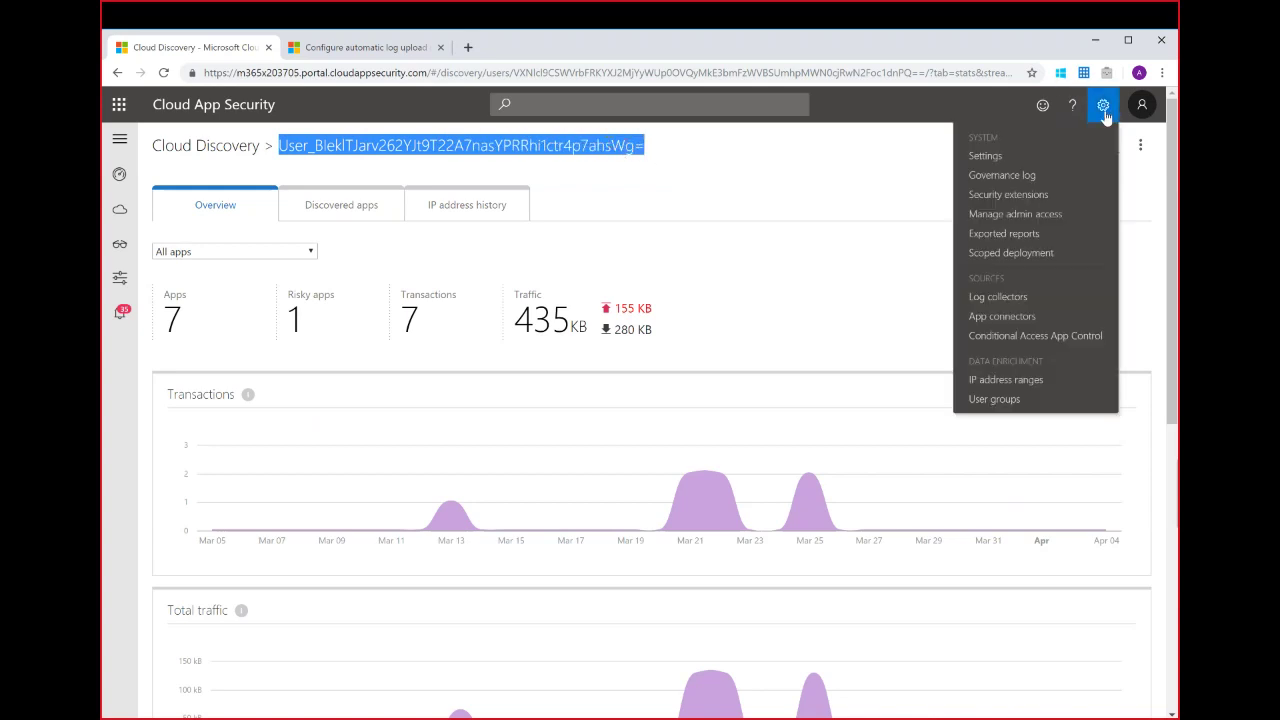
click(1015, 155)
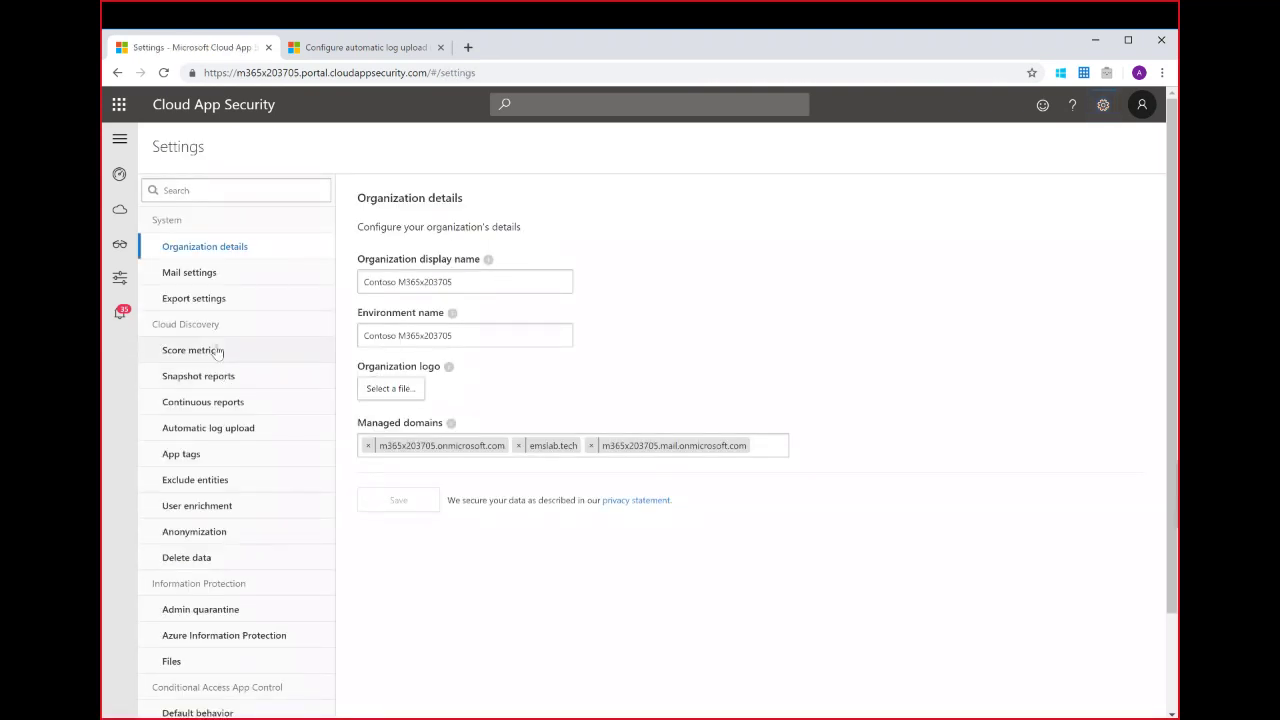
click(190, 535)
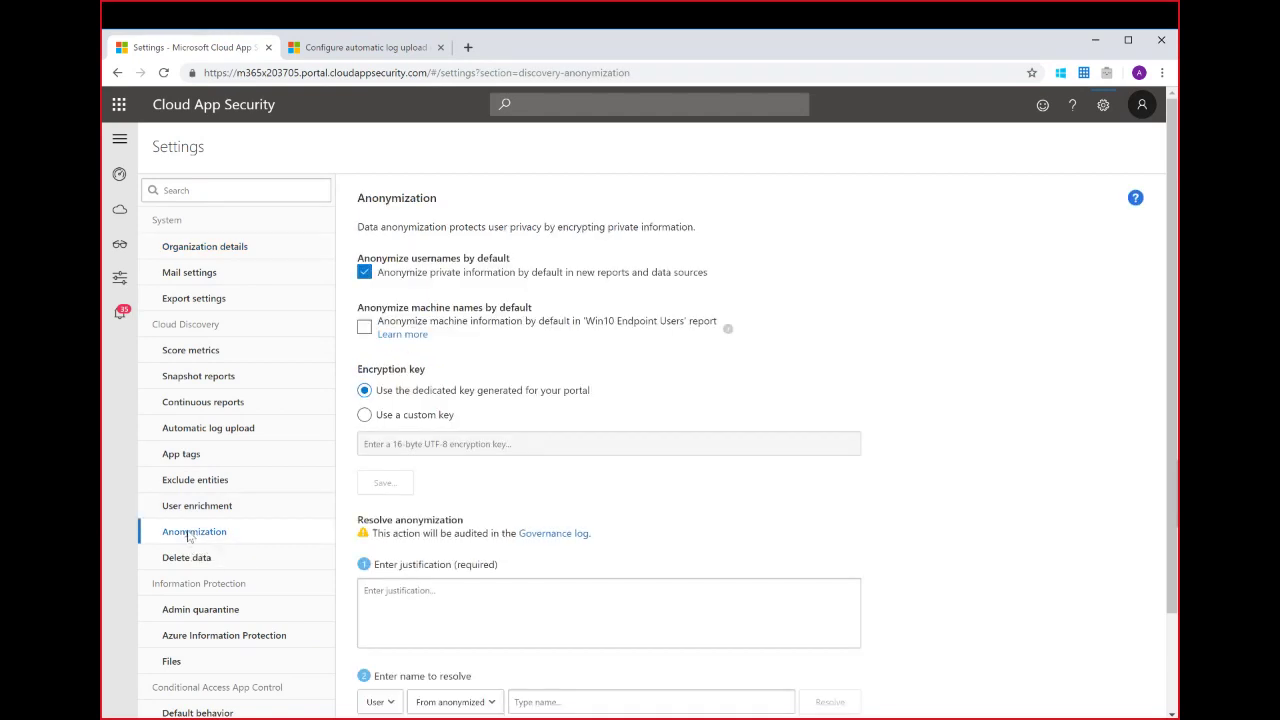
scroll(726, 402, down, 2)
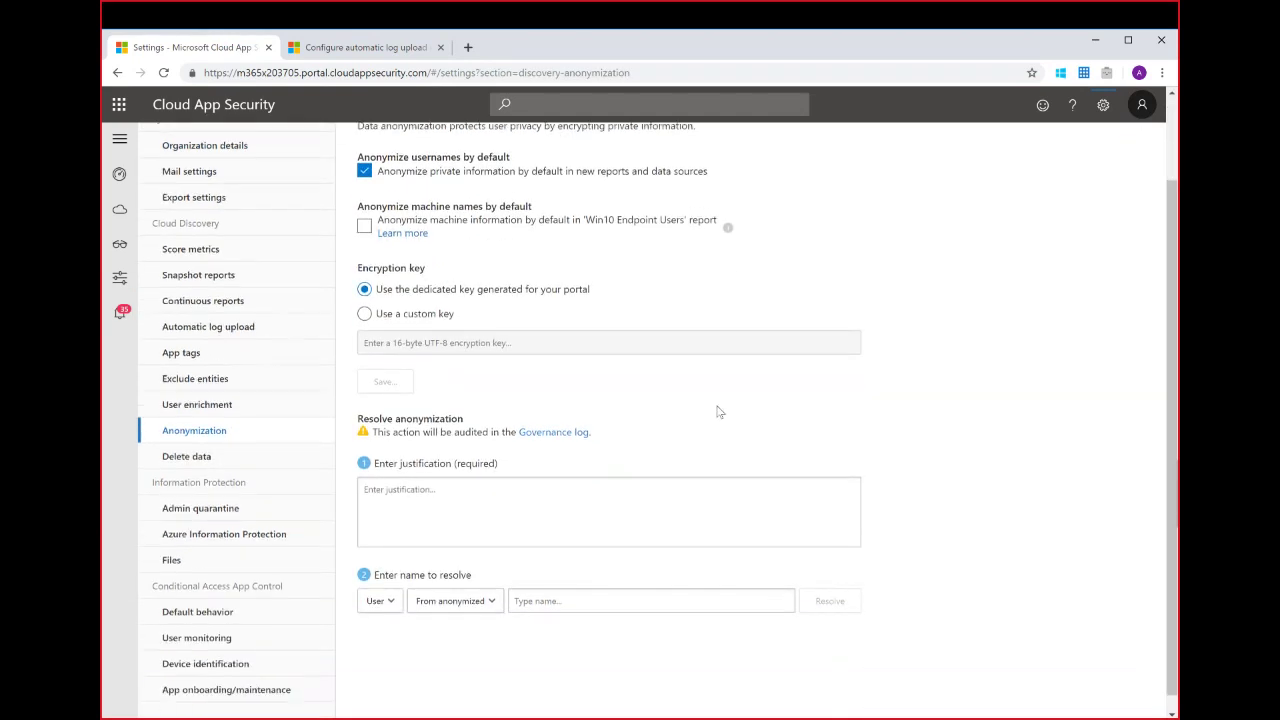
Resolve the copied anonymized username with the justification "Incident nbr 123456" and highlight the resolved account
drag(388, 448, 461, 464)
click(434, 495)
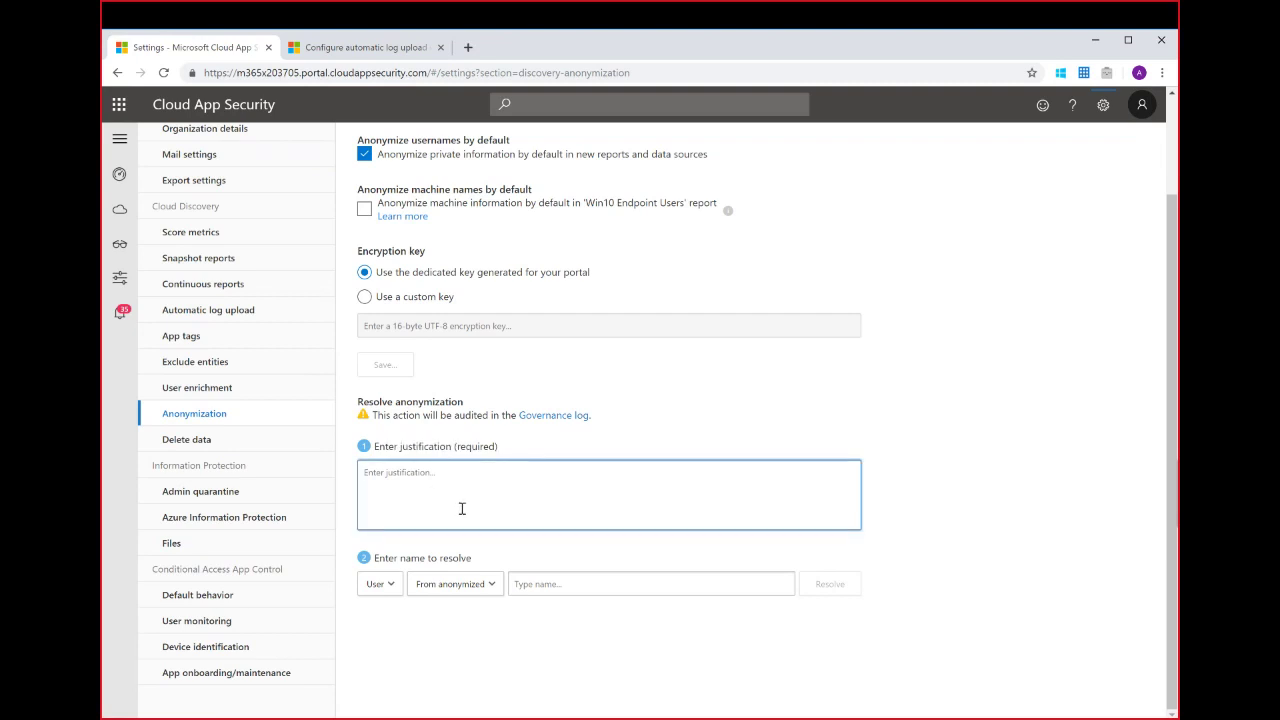
text(Incident nbr 123456)
click(578, 586)
key(ctrl+v)
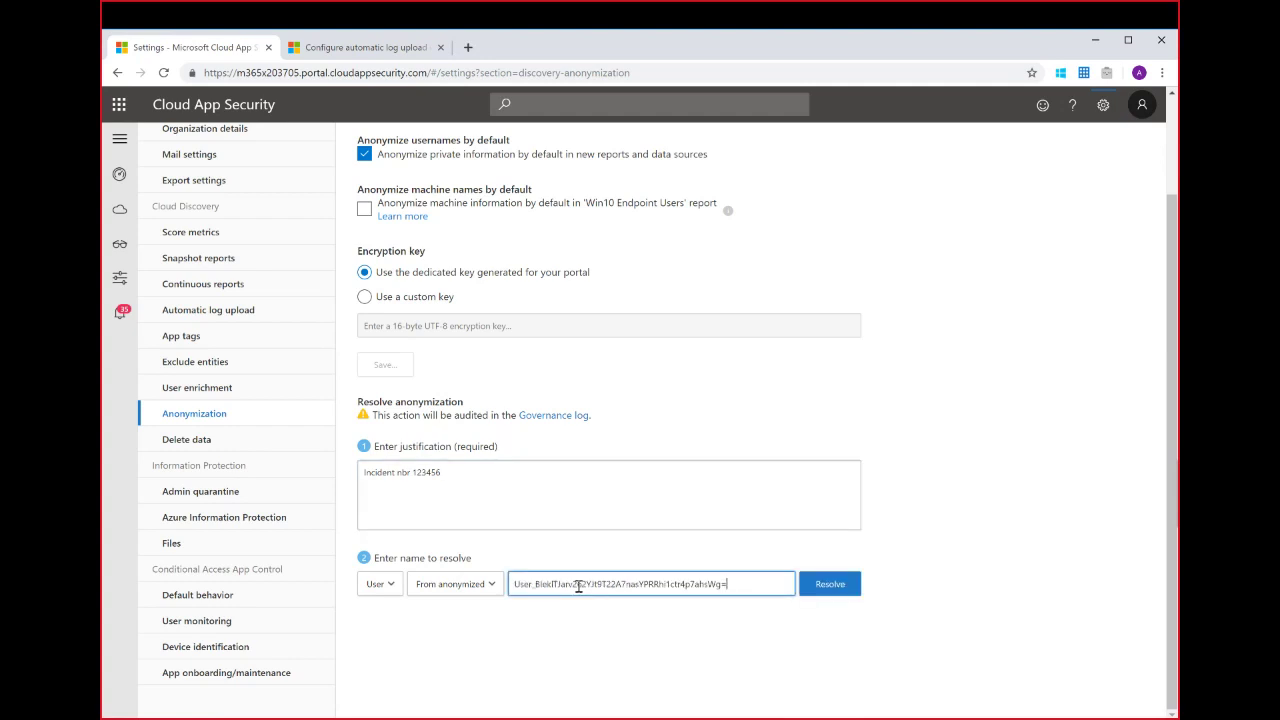
click(825, 585)
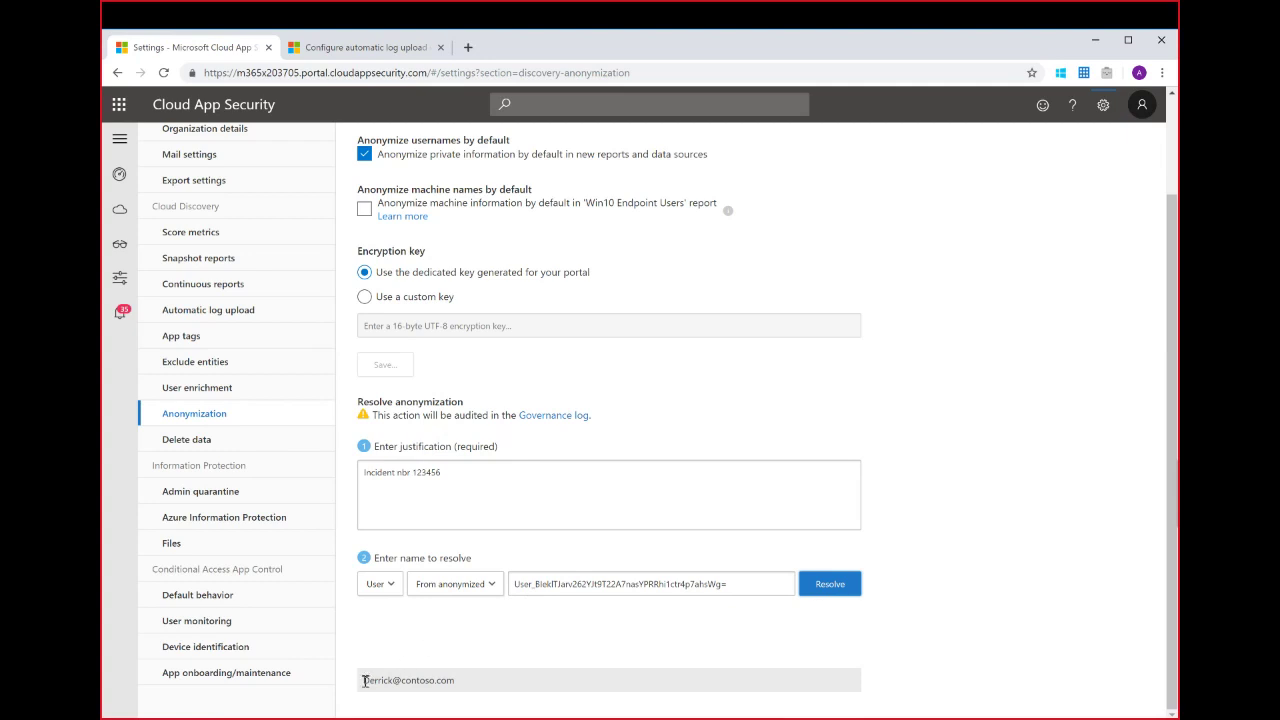
drag(365, 681, 473, 684)
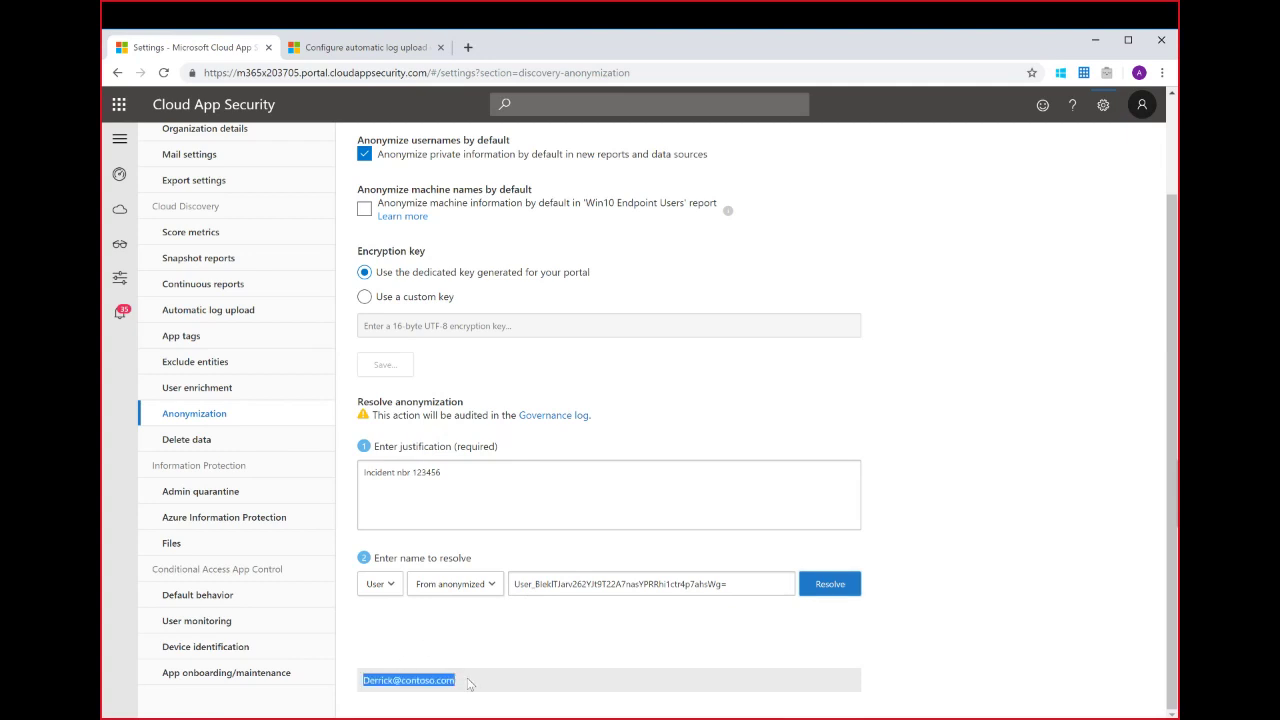
Open the governance log and highlight the newest Resolve Cloud Discovery username action and its justification text
click(468, 685)
drag(468, 686, 361, 681)
click(1103, 104)
scroll(1040, 150, up, 1)
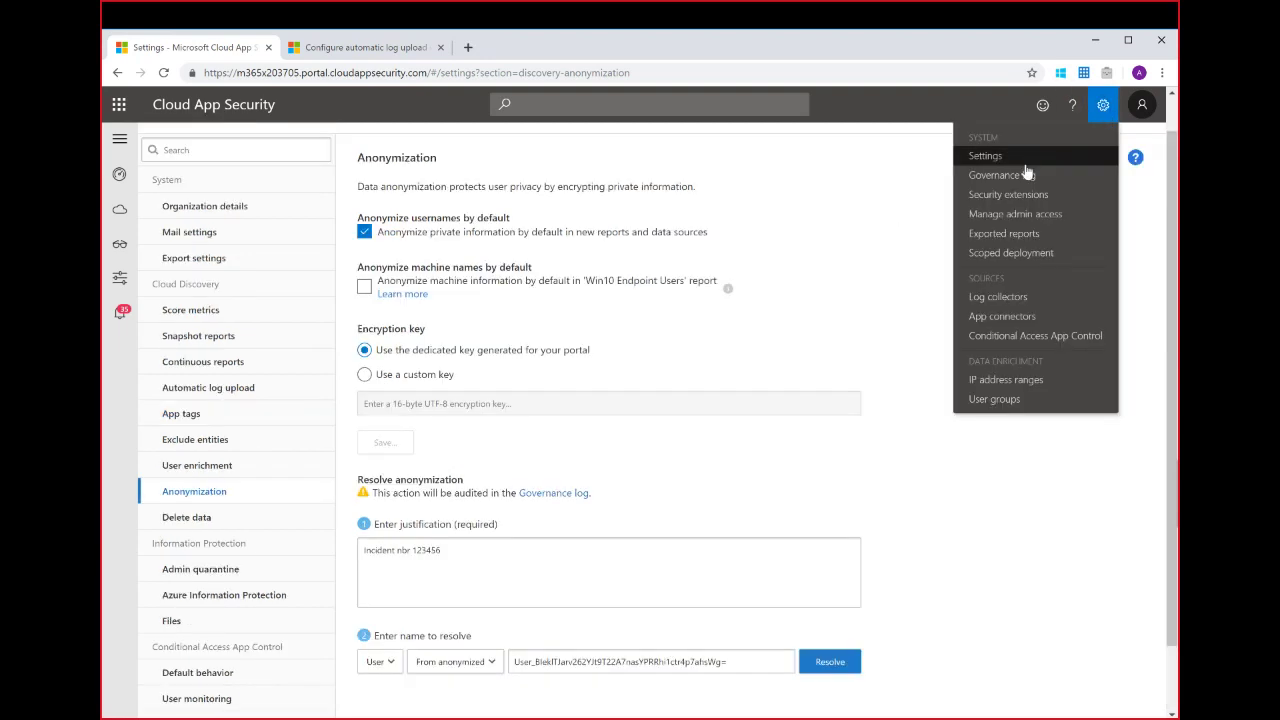
click(1026, 174)
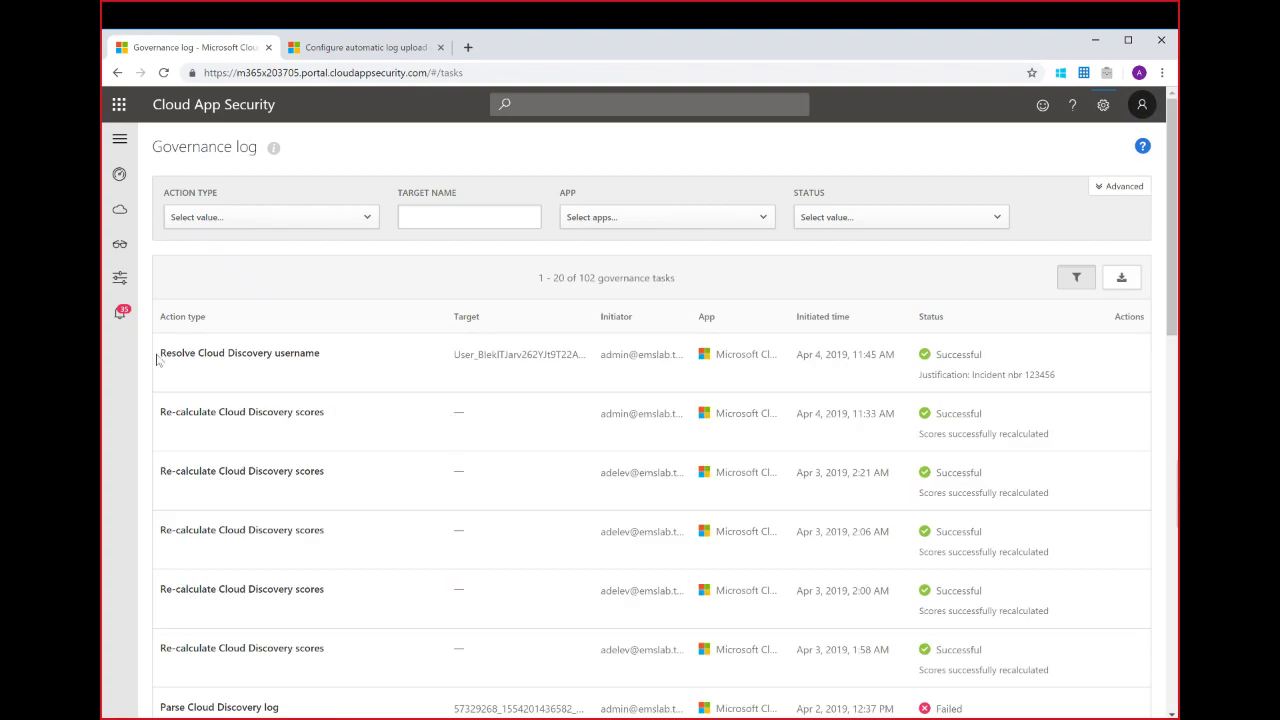
drag(161, 360, 400, 371)
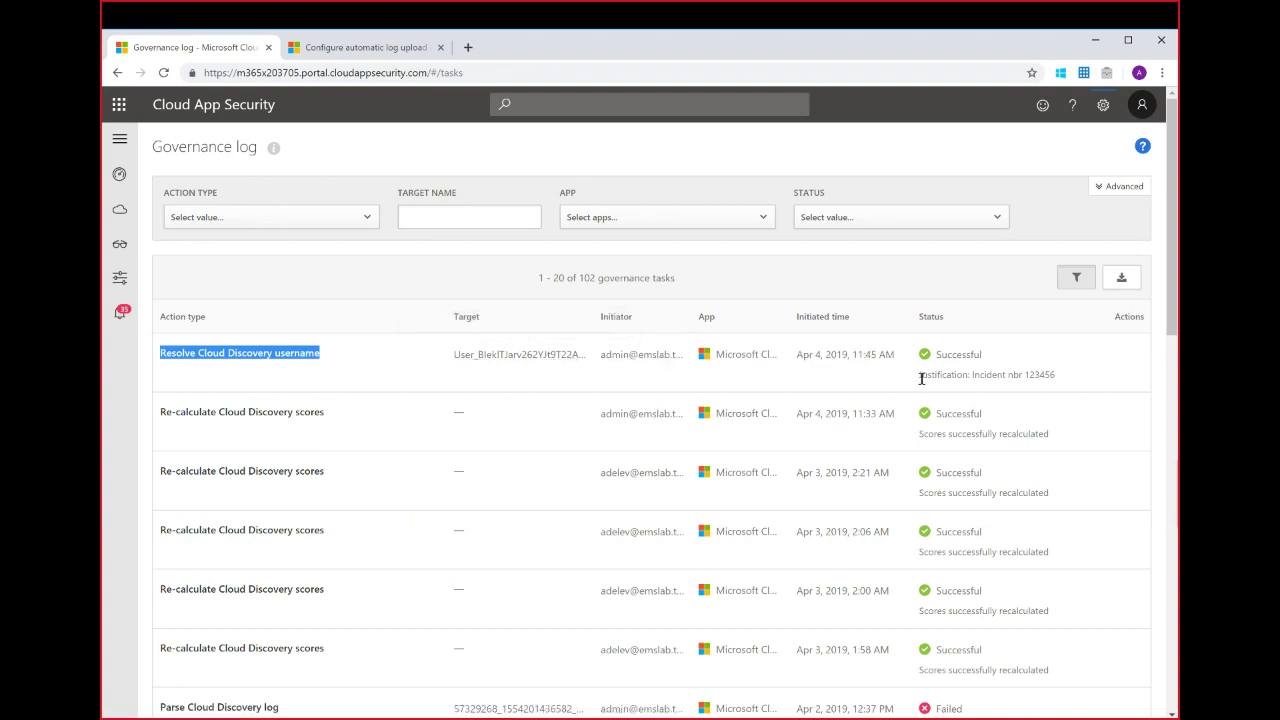
drag(917, 375, 1093, 397)
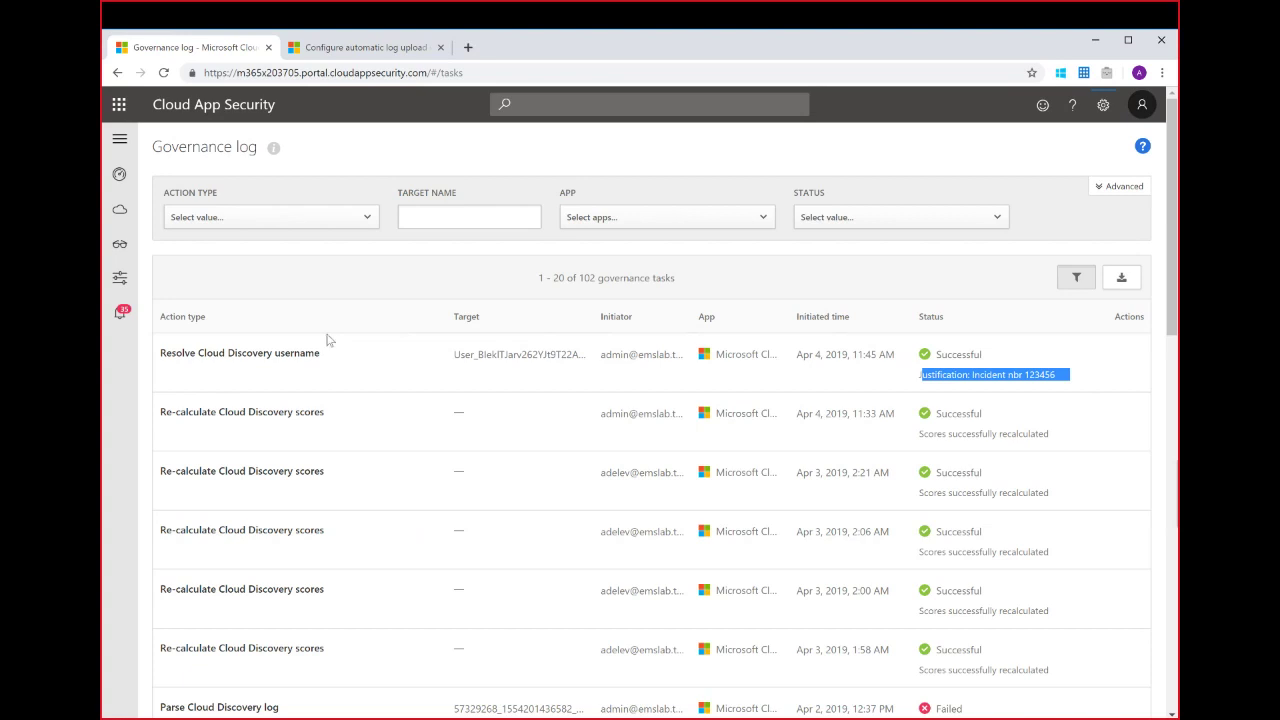
Return to the general dashboard, and switch to the slide show to present the Q & A slide
click(118, 173)
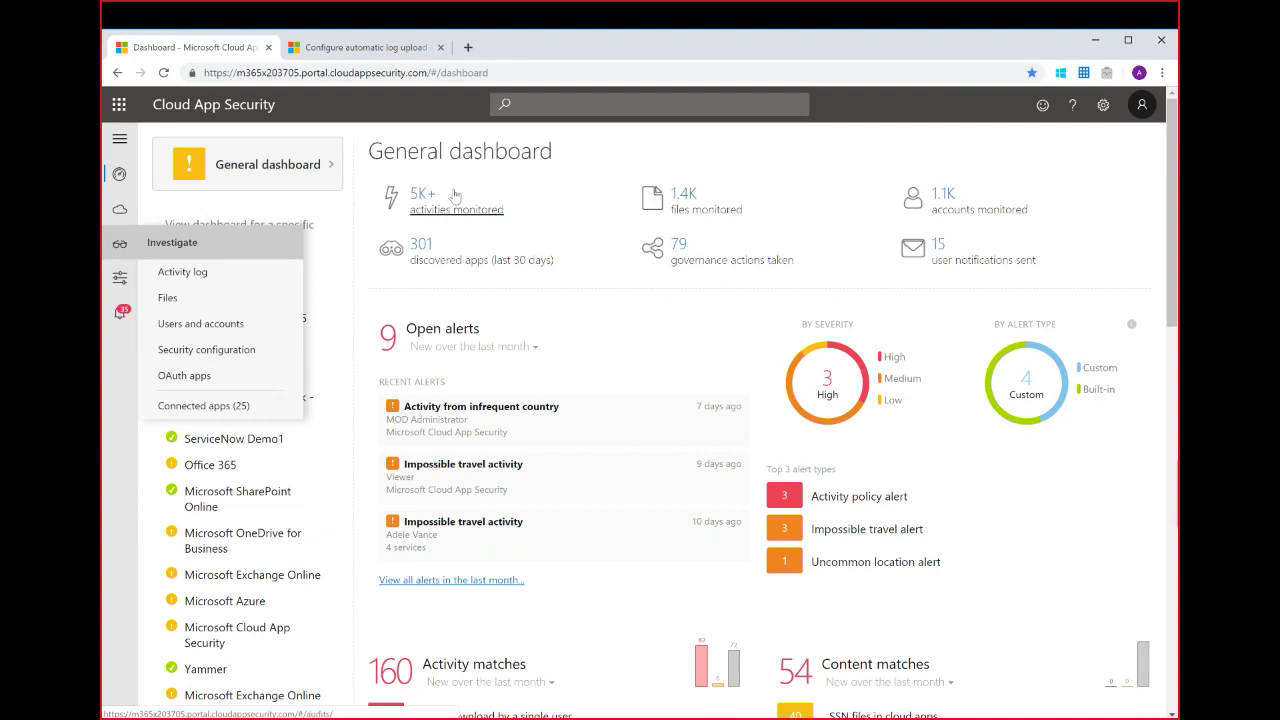
key(alt+Tab)
key(Right)
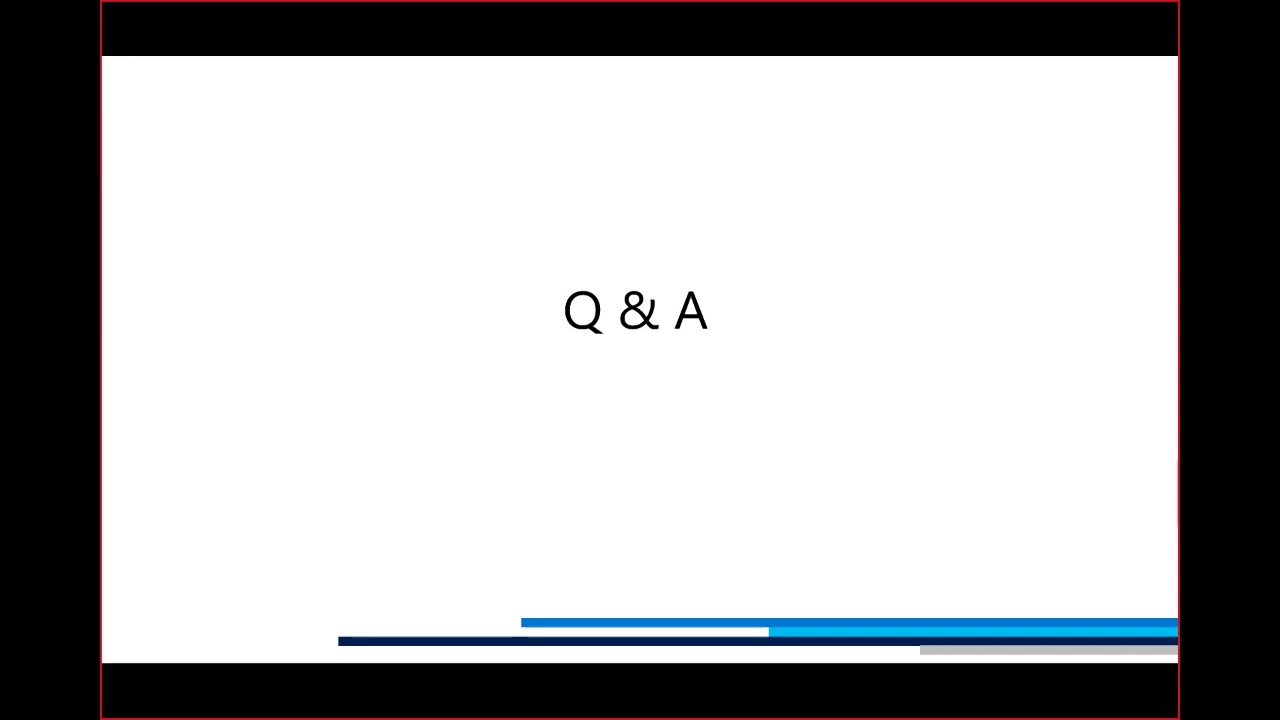